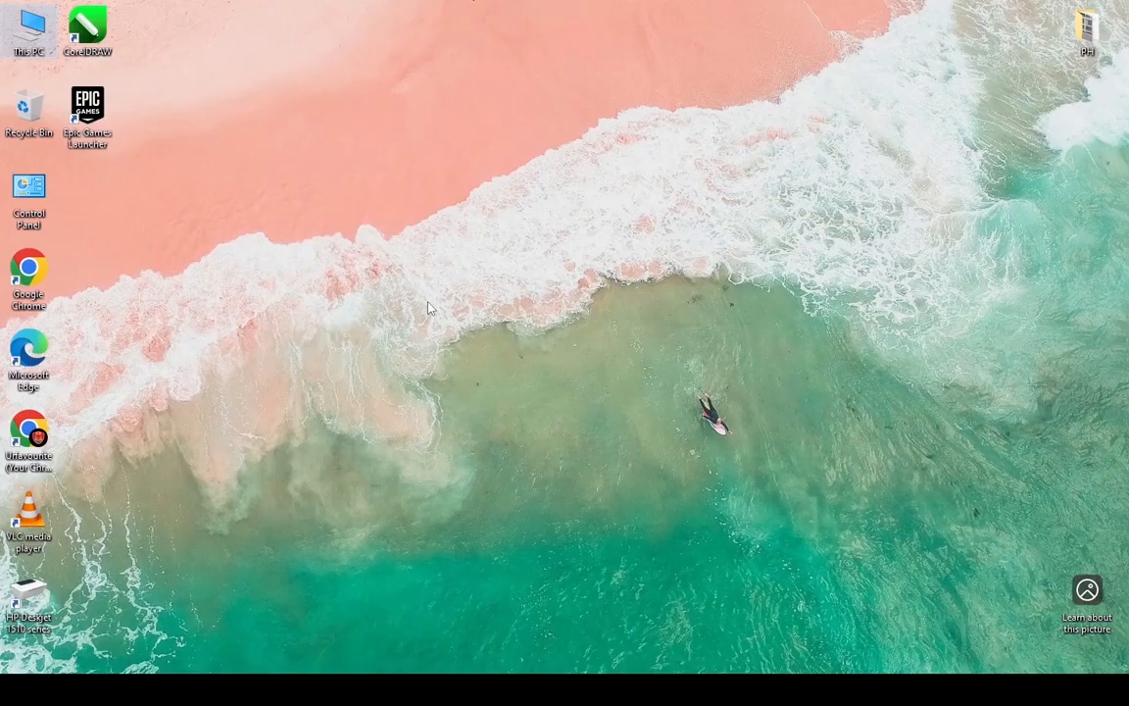
# Switch to Google Chrome and open the blender.org website in a new tab.
pyautogui.click(152, 689)
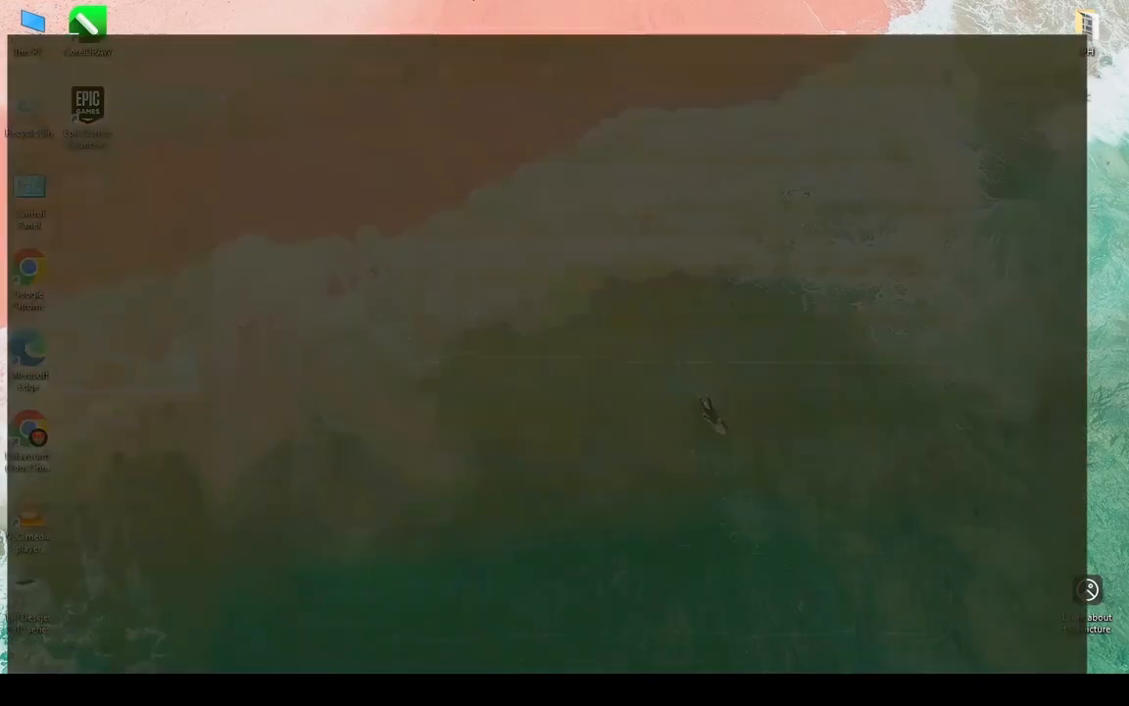
pyautogui.click(229, 16)
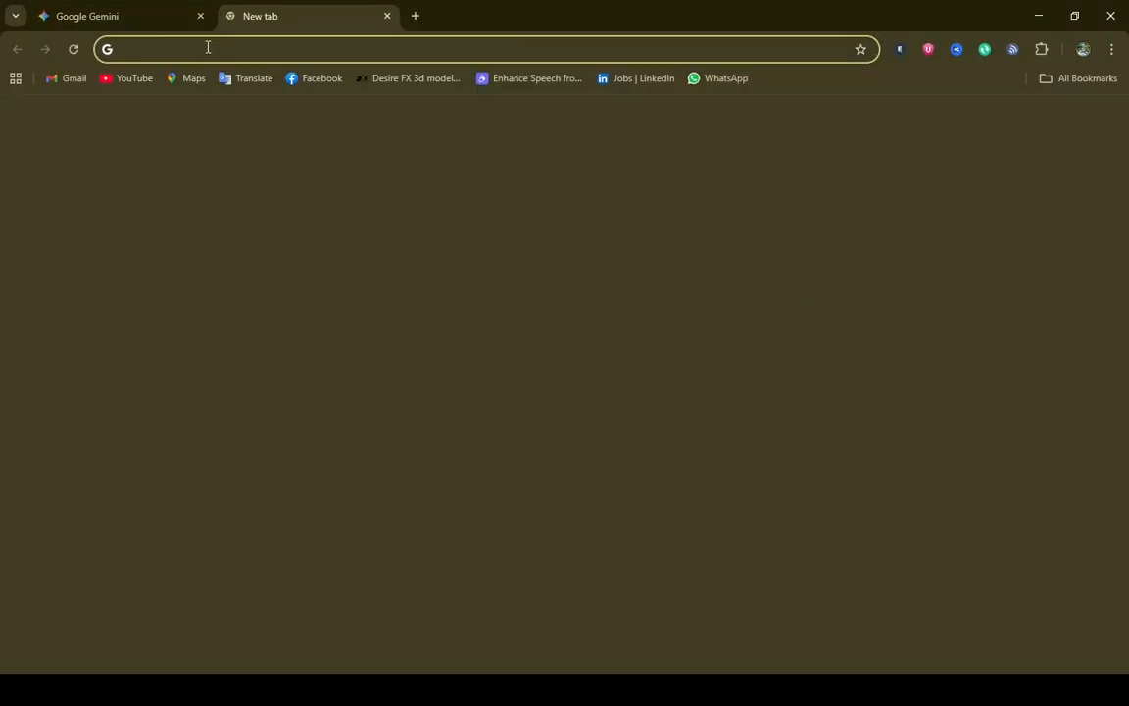
pyautogui.click(208, 47)
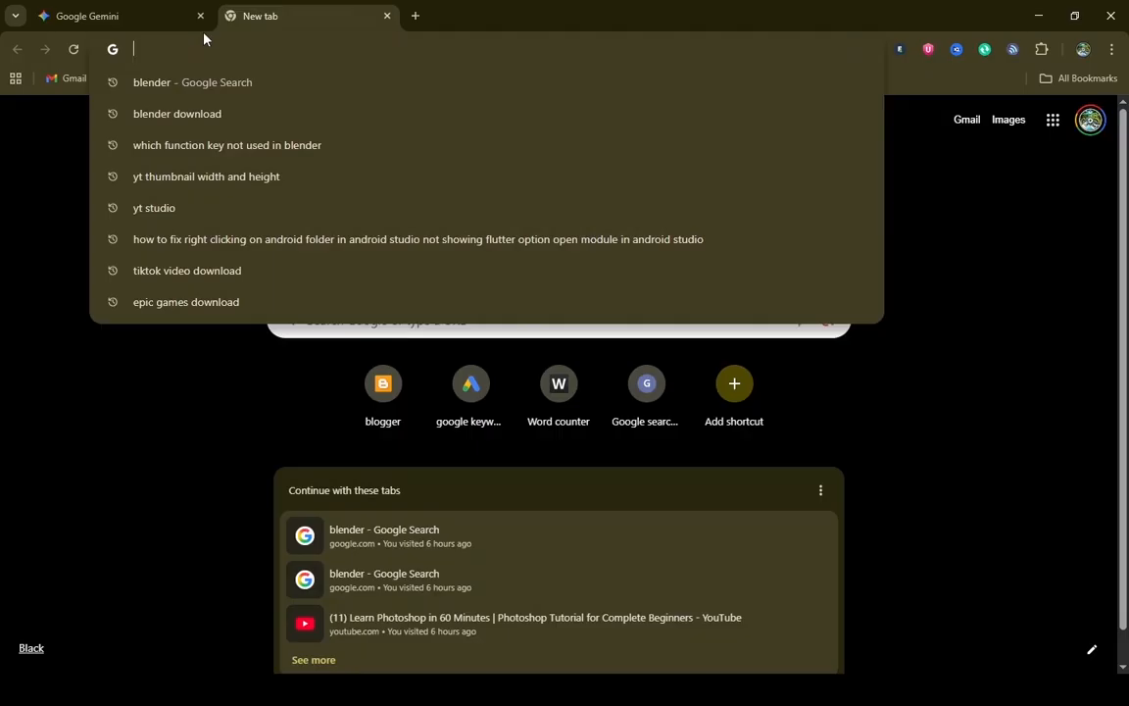
pyautogui.write('blen')
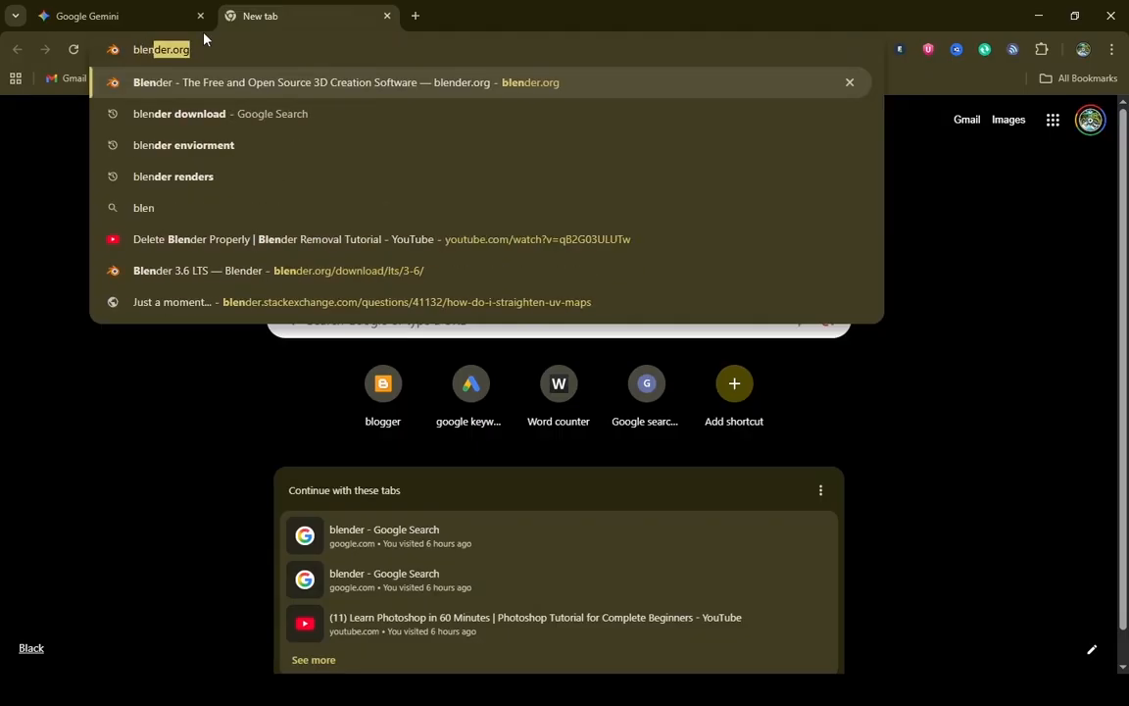
pyautogui.press('Return')
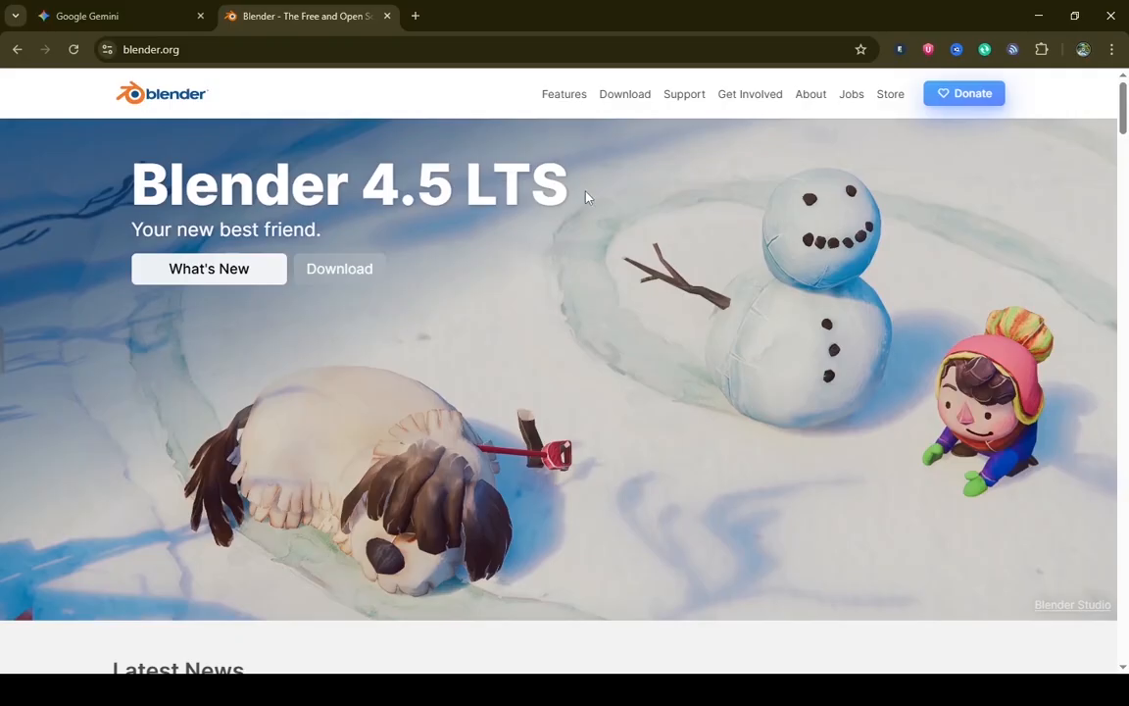
# Go from the Blender download page to the index of previous releases and open the Blender 3.6 folder.
pyautogui.click(629, 98)
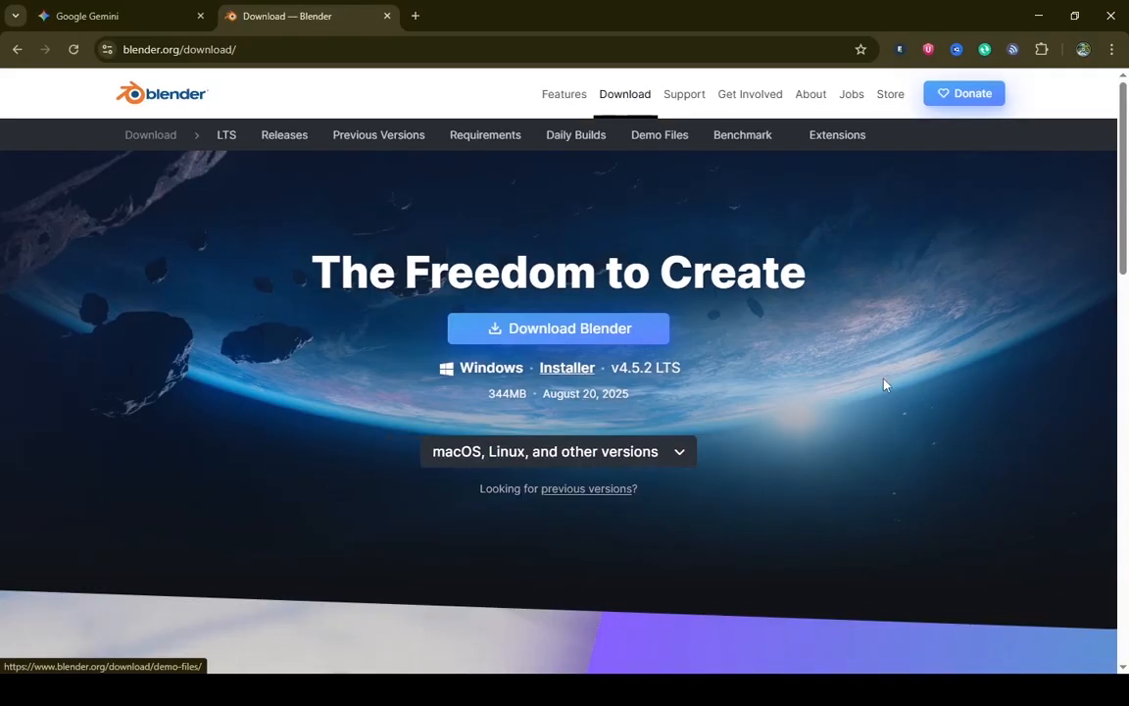
pyautogui.click(592, 490)
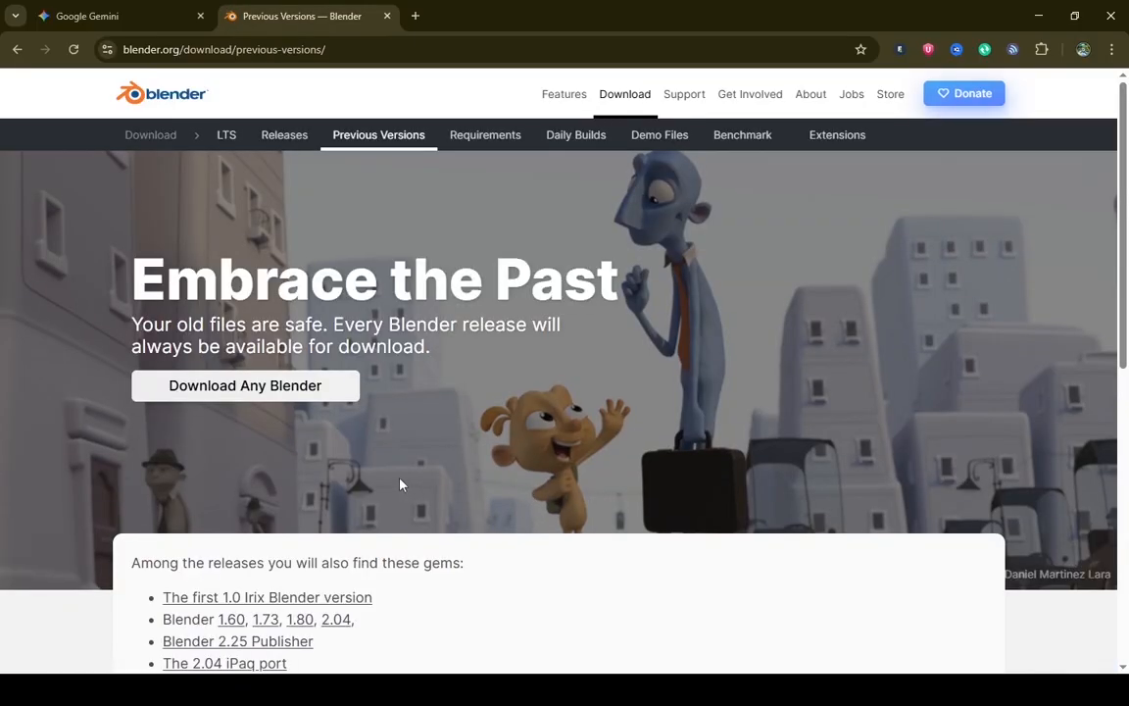
pyautogui.click(296, 387)
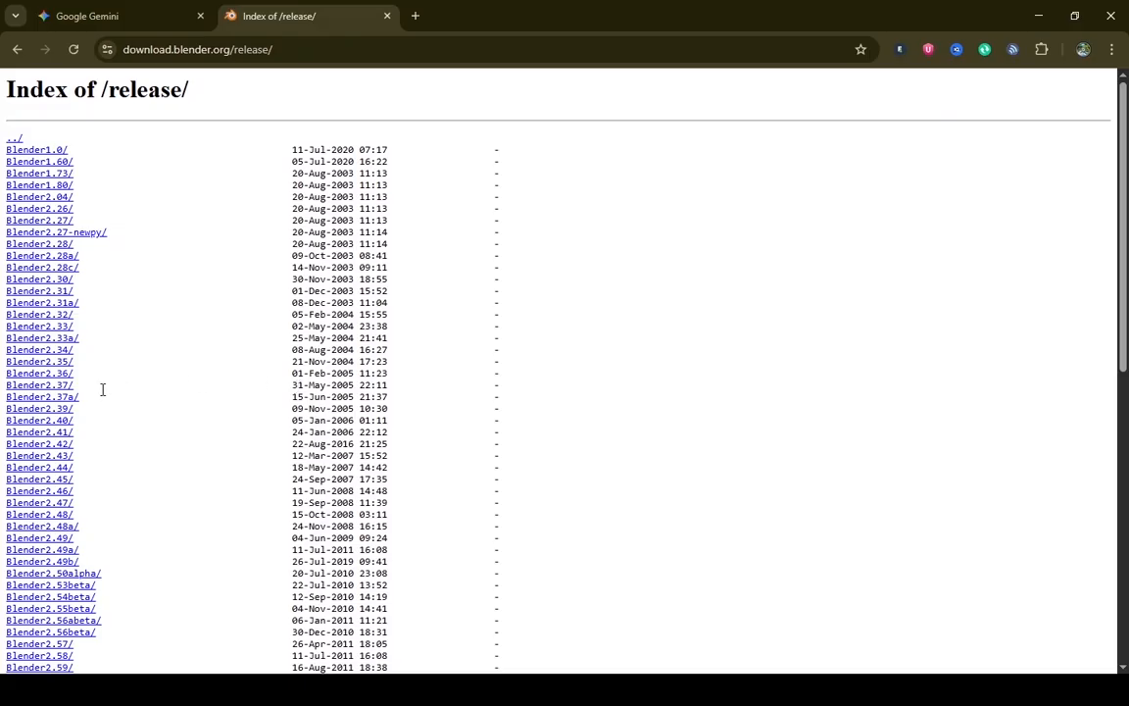
pyautogui.scroll(-5, 76, 403)
pyautogui.scroll(-3, 77, 403)
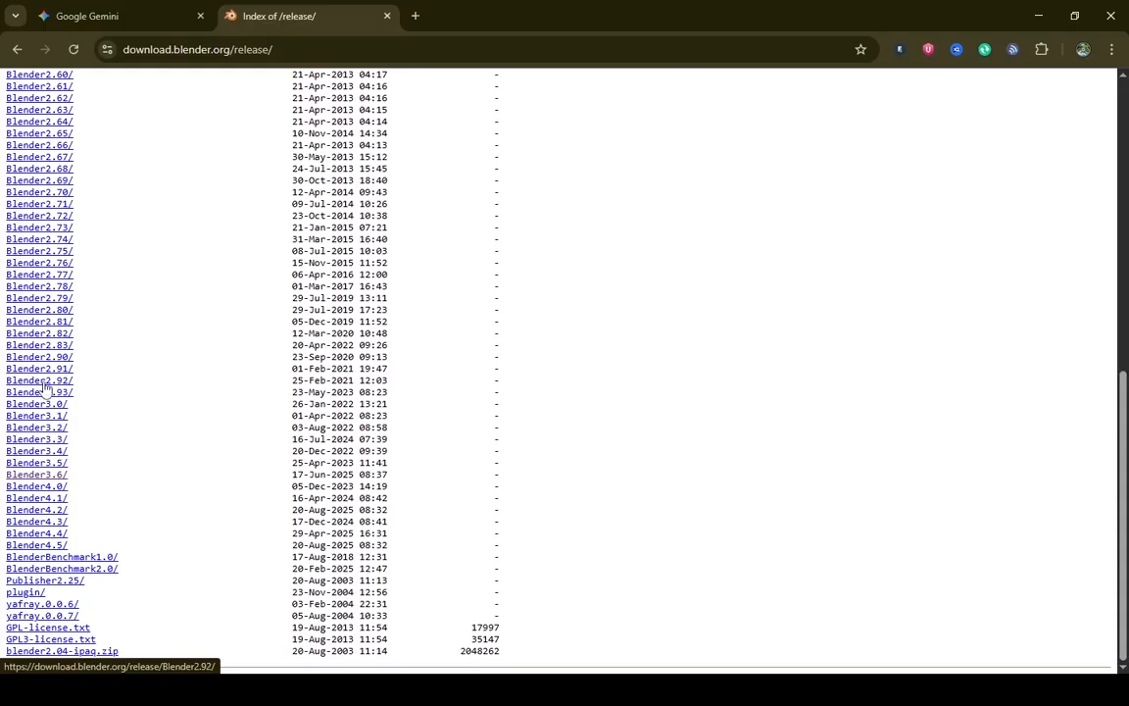
pyautogui.click(37, 475)
# Download blender-3.6.23-windows-x64.msi and cancel the paused Blender 3.6.0 installer download.
pyautogui.scroll(-1, 123, 362)
pyautogui.scroll(-15, 125, 343)
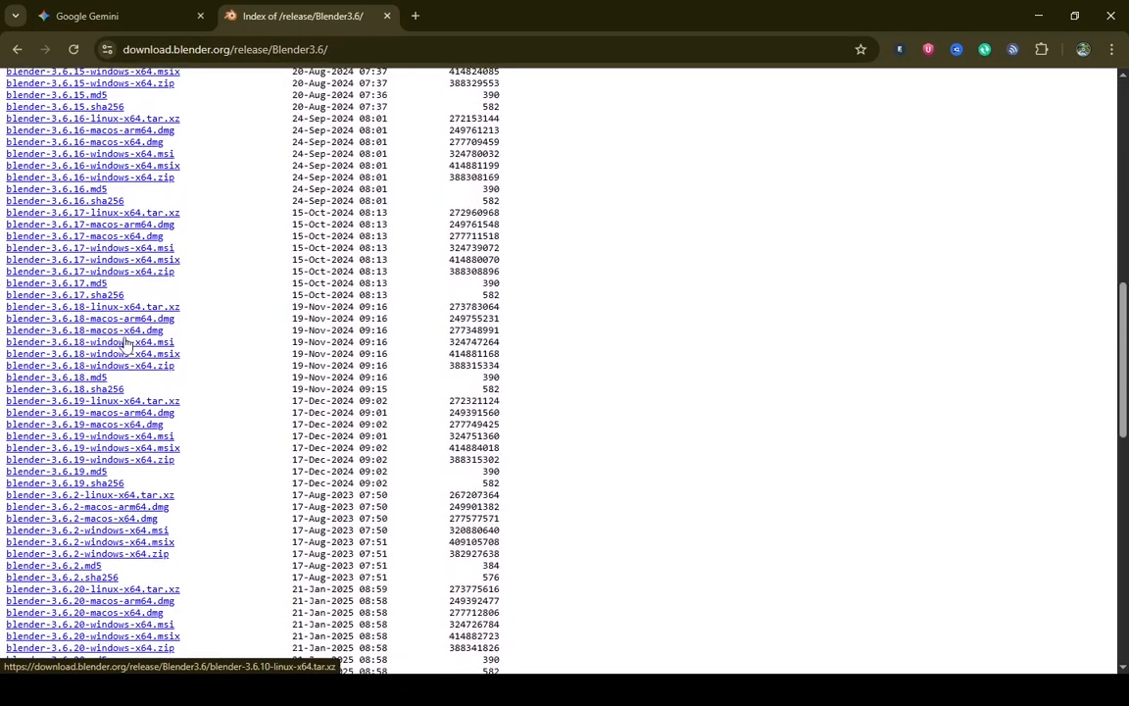
pyautogui.scroll(1, 82, 345)
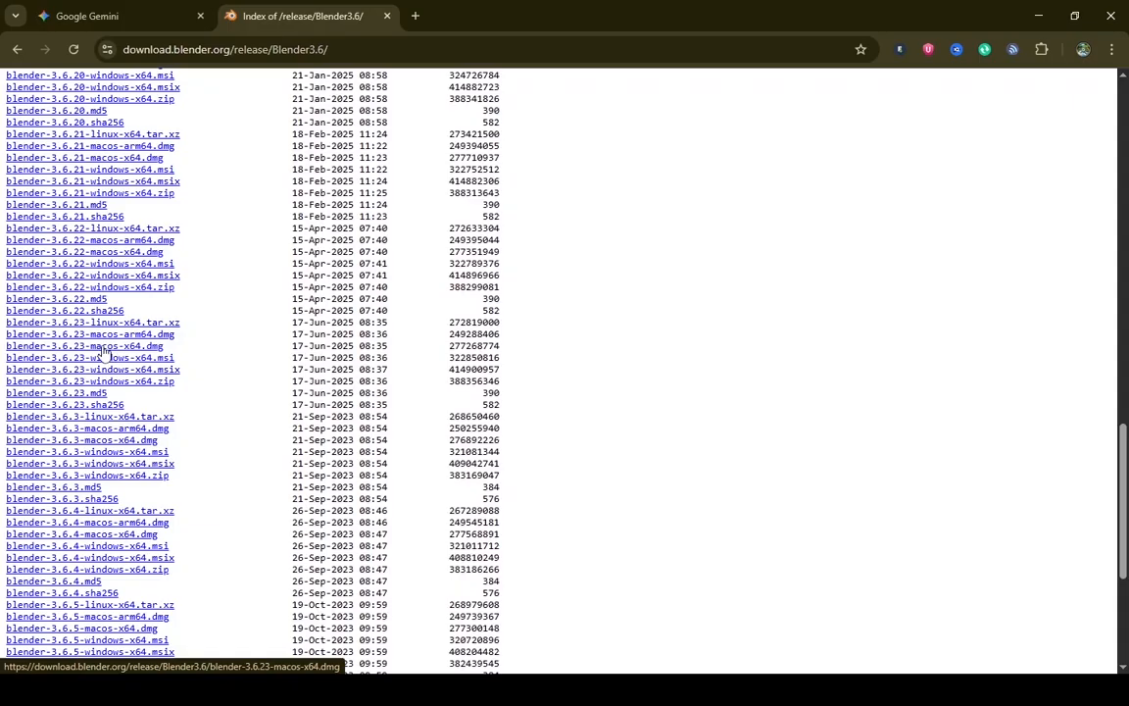
pyautogui.click(74, 359)
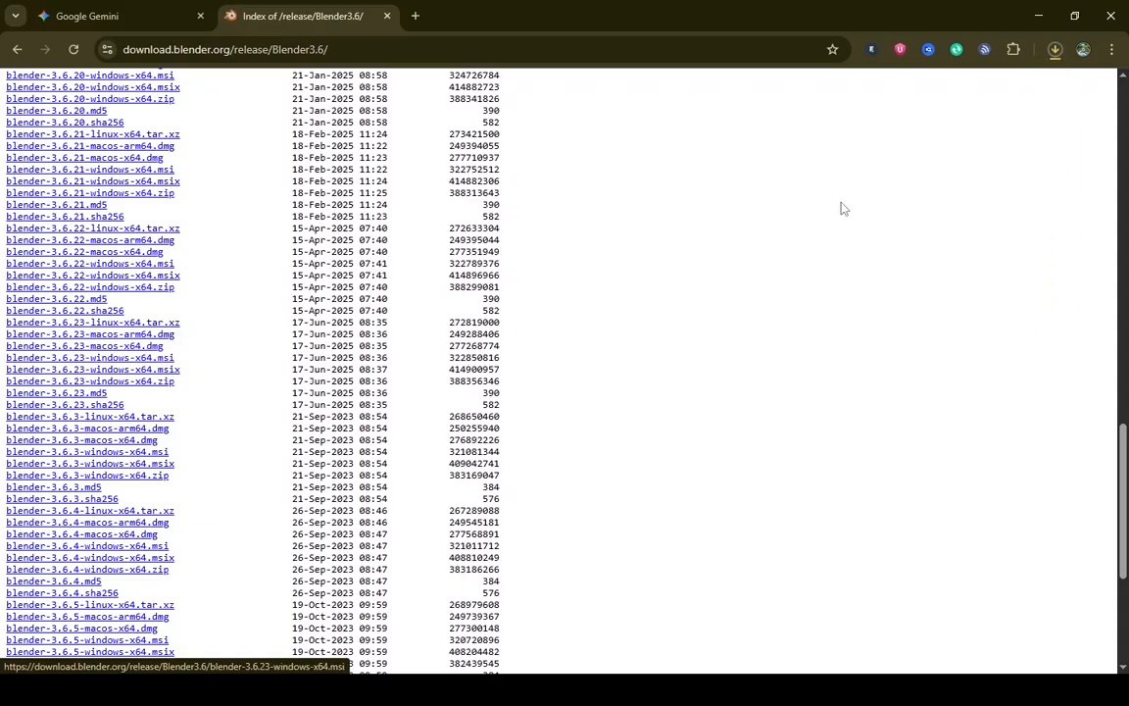
pyautogui.click(1055, 49)
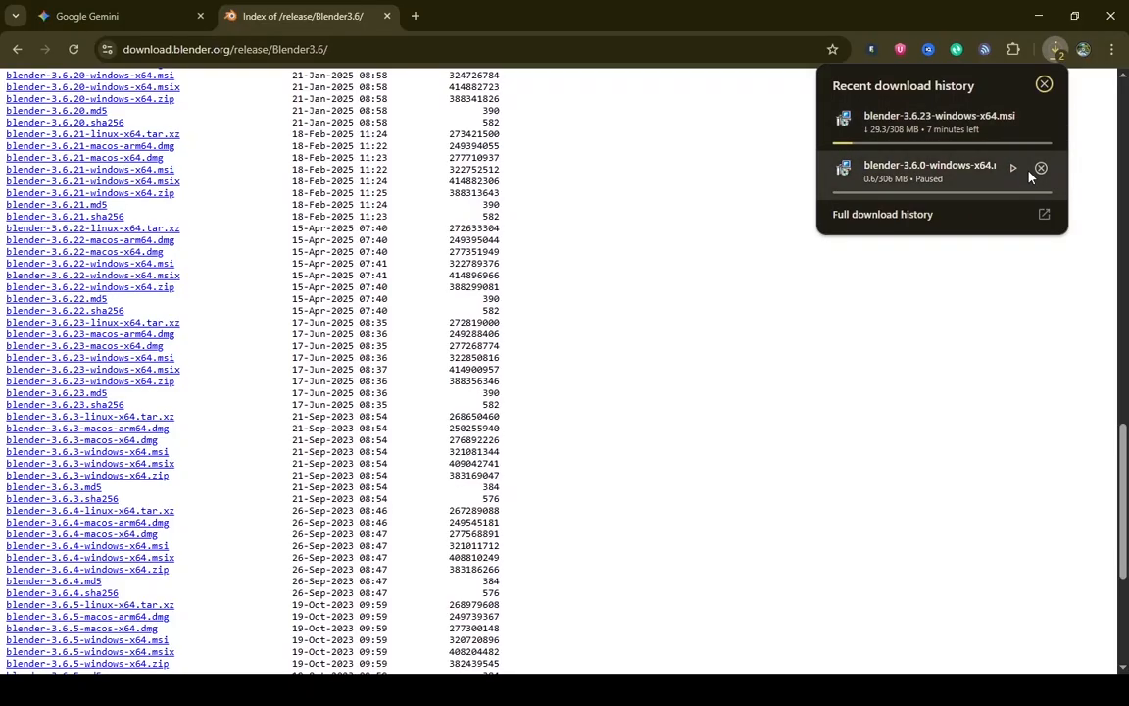
pyautogui.click(1042, 169)
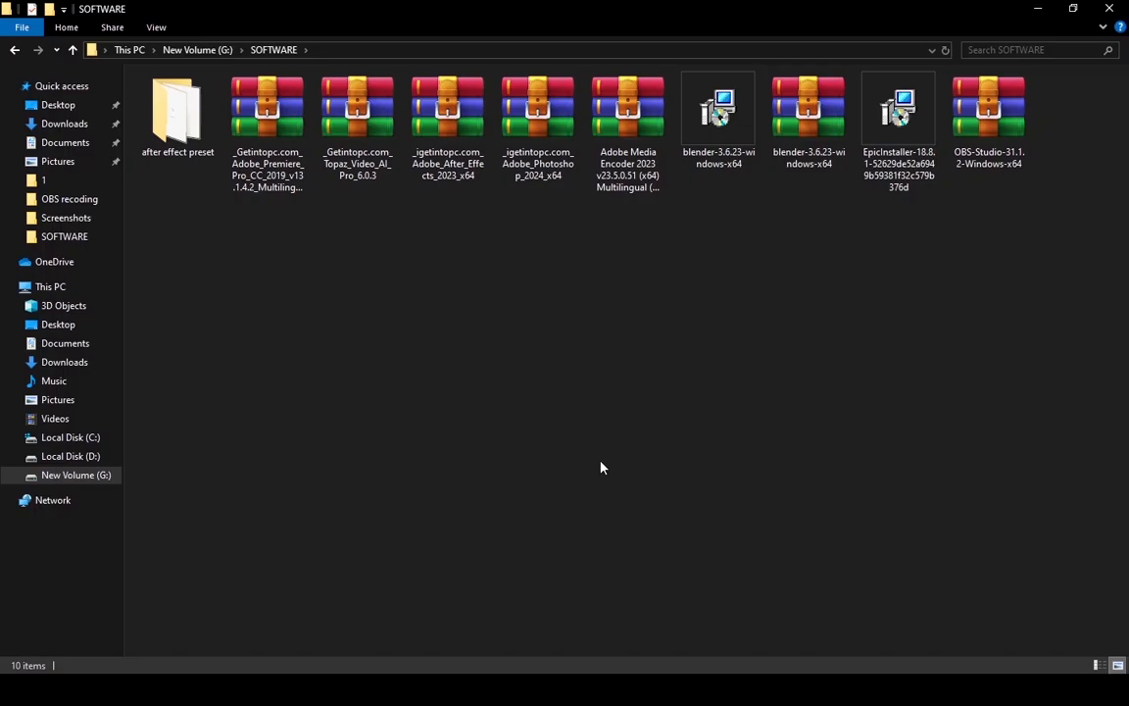
# Run the blender-3.6.23-windows-x64 installer from the SOFTWARE folder and accept its license agreement.
pyautogui.click(715, 139)
pyautogui.doubleClick(715, 139)
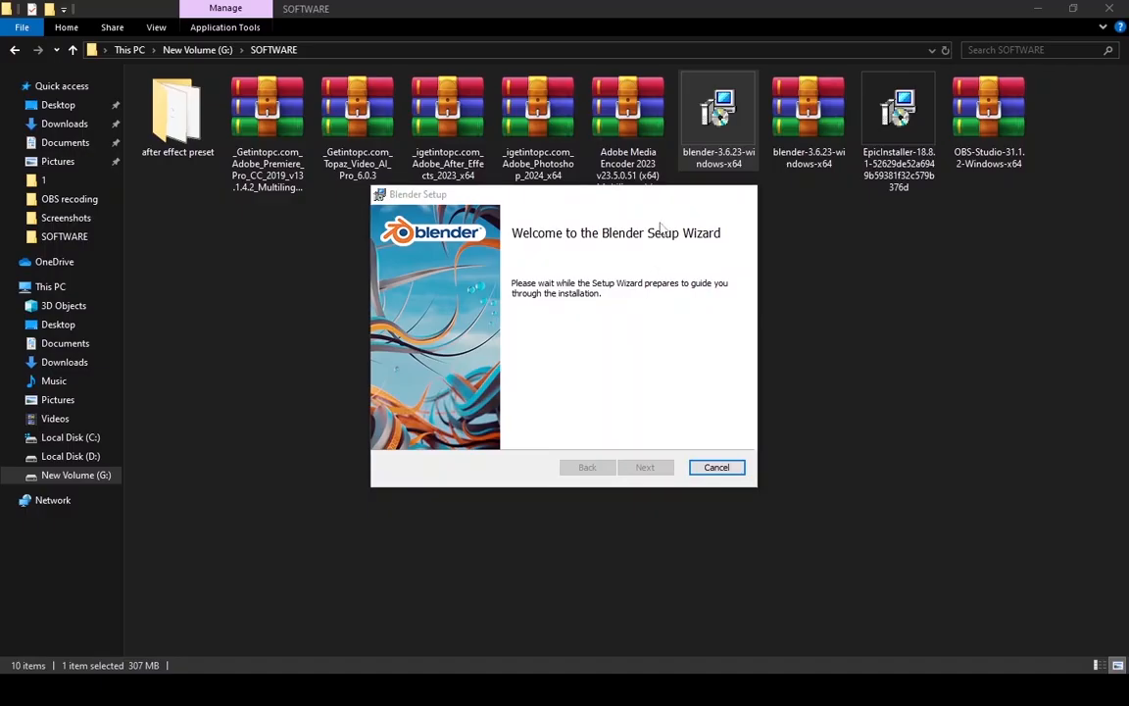
pyautogui.moveTo(595, 203); pyautogui.dragTo(583, 152)
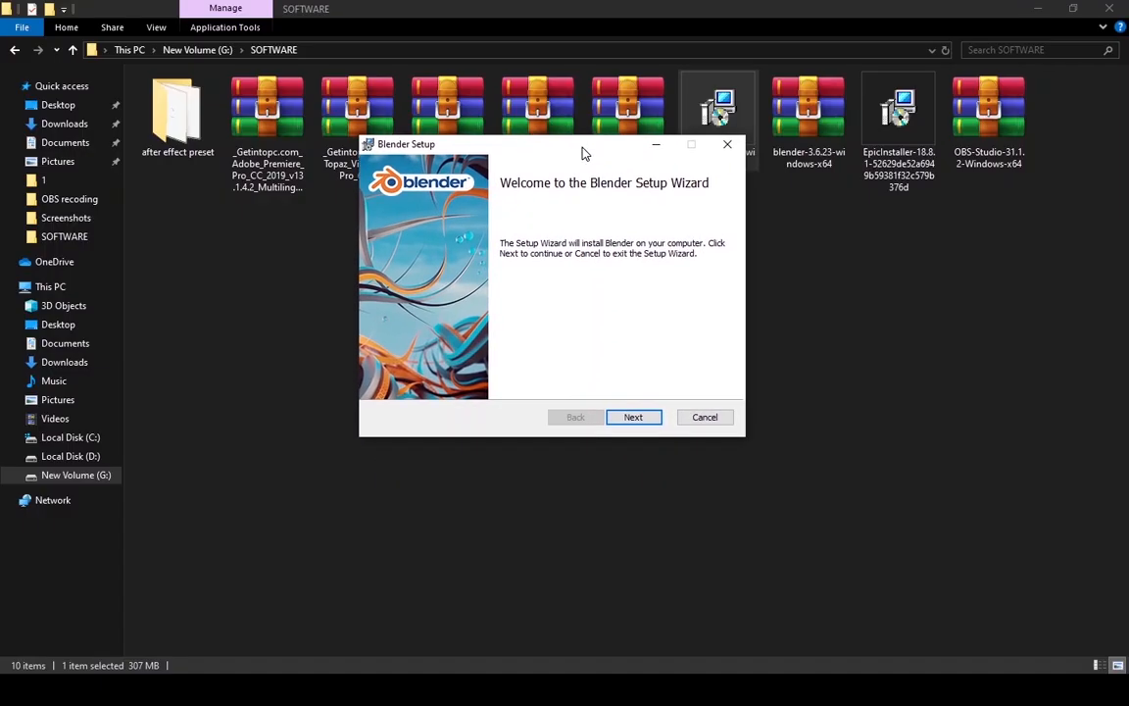
pyautogui.click(637, 419)
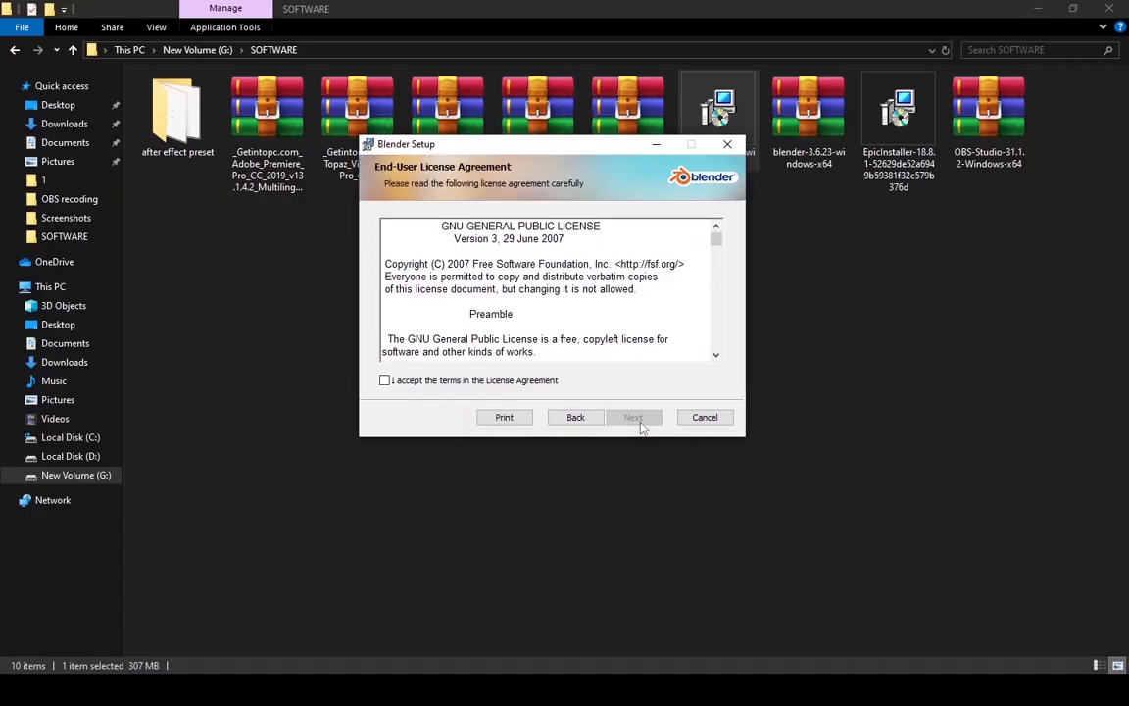
pyautogui.click(385, 382)
pyautogui.click(634, 419)
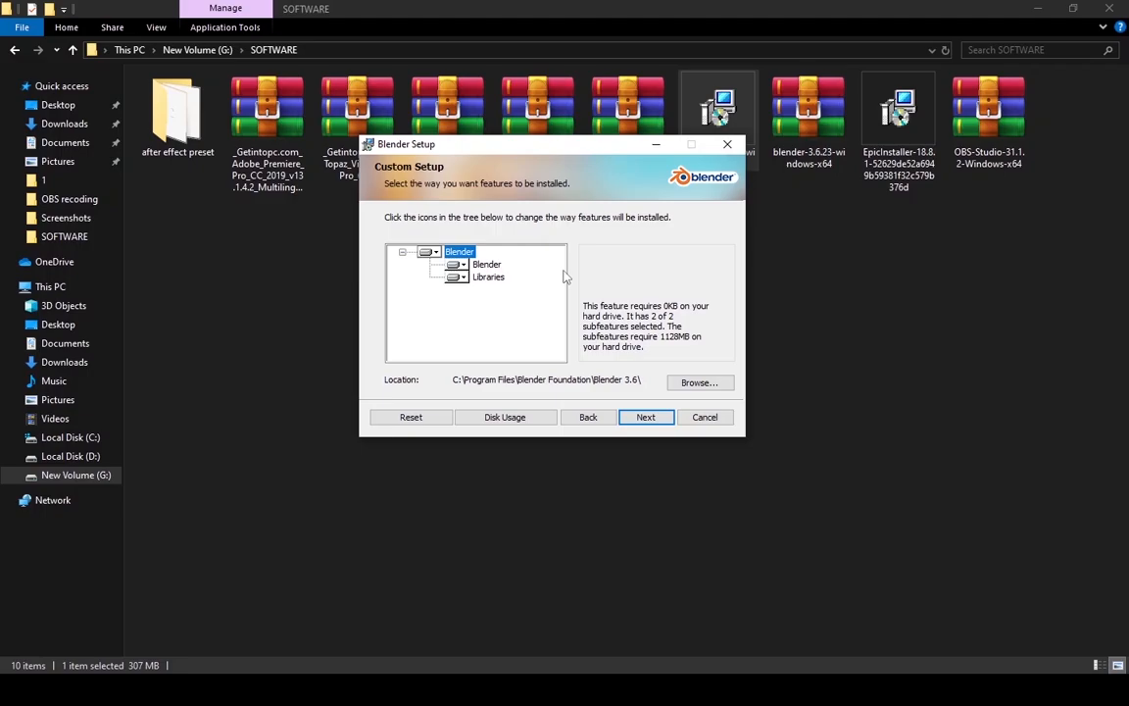
# Set the installation folder to G:\Install Software\Blender\.
pyautogui.click(698, 383)
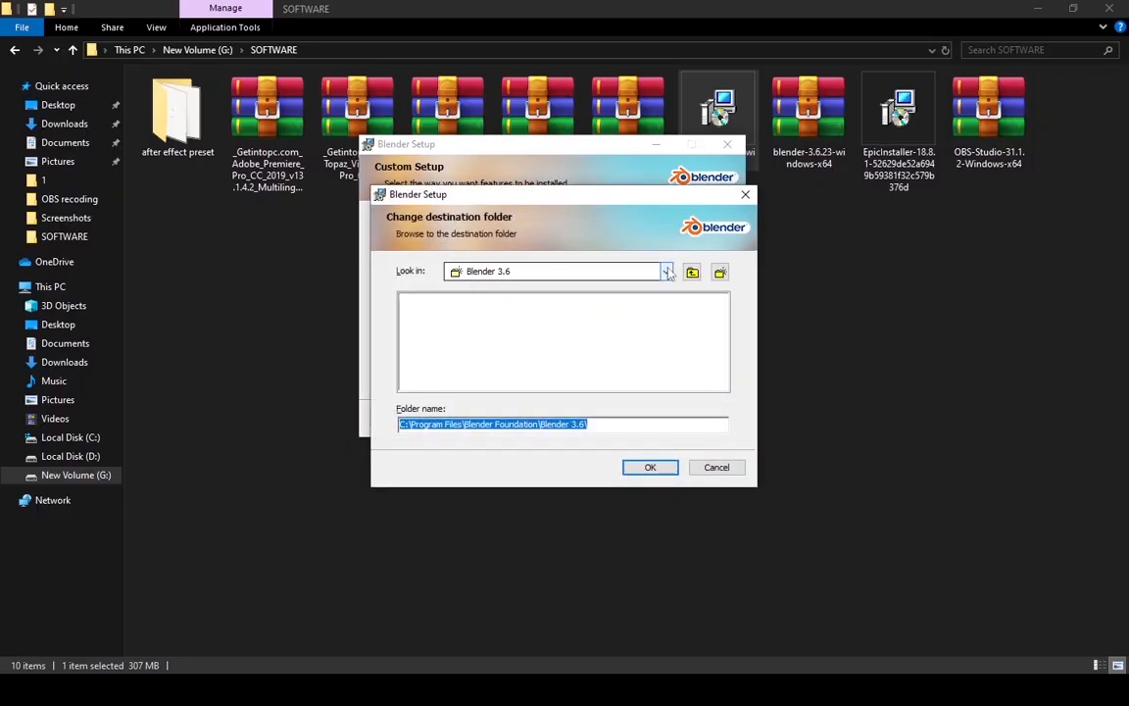
pyautogui.click(667, 271)
pyautogui.click(502, 359)
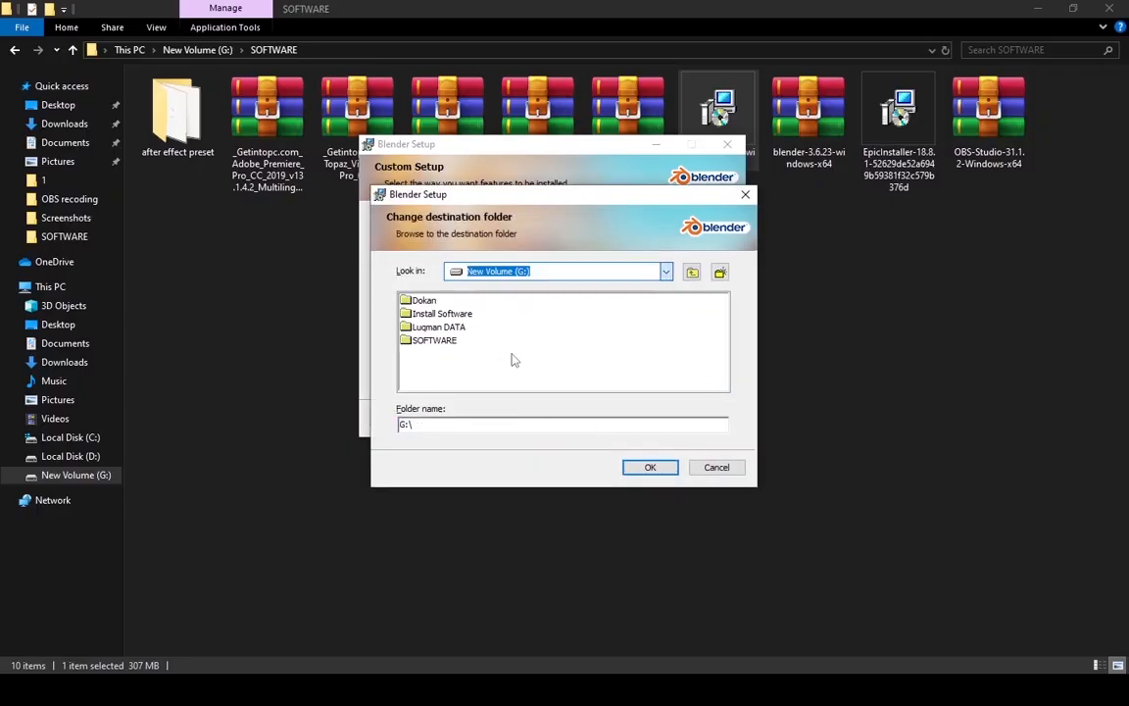
pyautogui.doubleClick(439, 313)
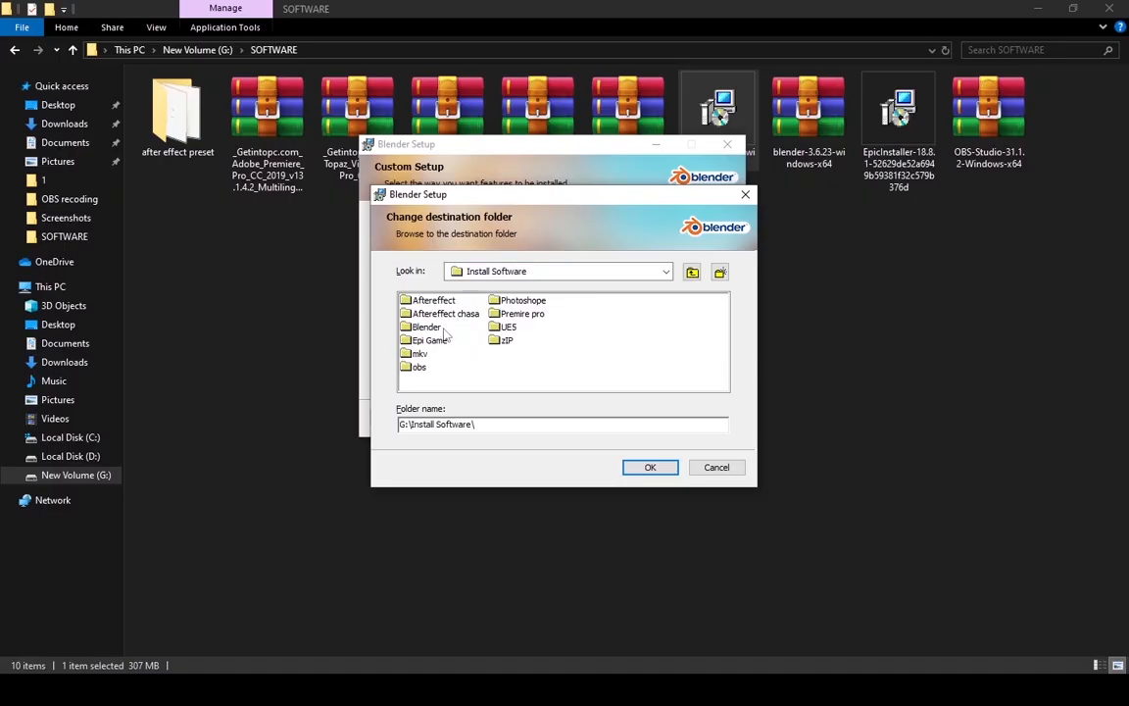
pyautogui.click(427, 328)
pyautogui.click(644, 469)
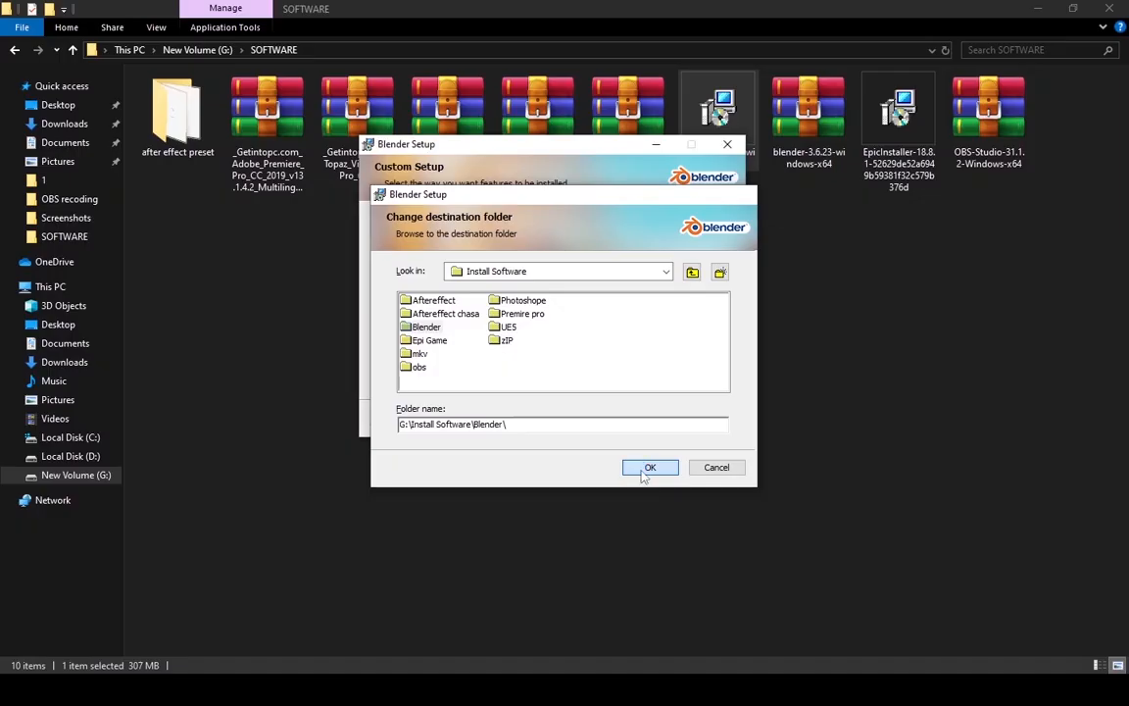
# Install Blender with the chosen settings and close the completed setup wizard.
pyautogui.click(647, 417)
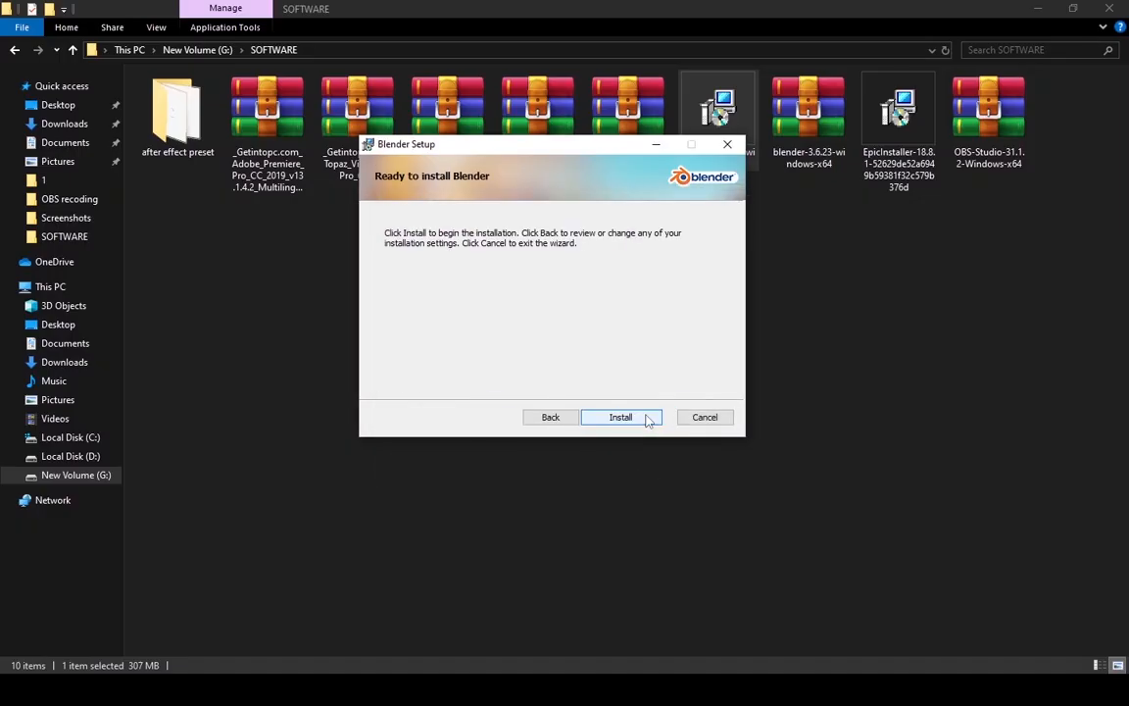
pyautogui.click(643, 419)
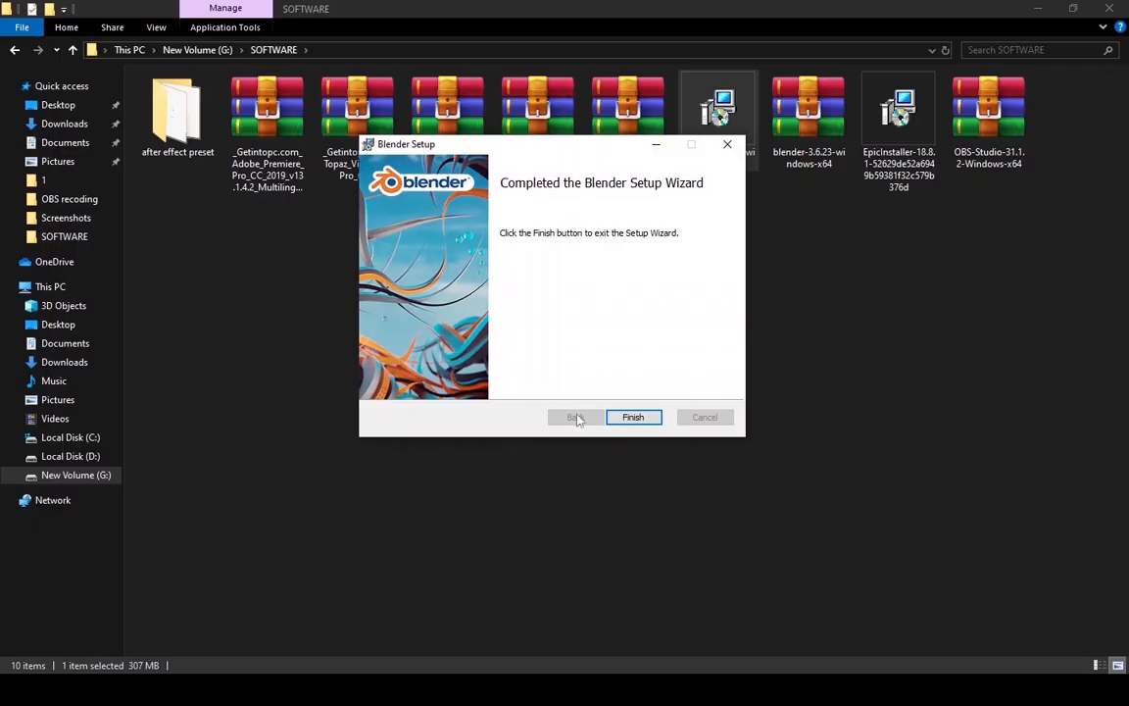
pyautogui.moveTo(514, 144); pyautogui.dragTo(488, 153)
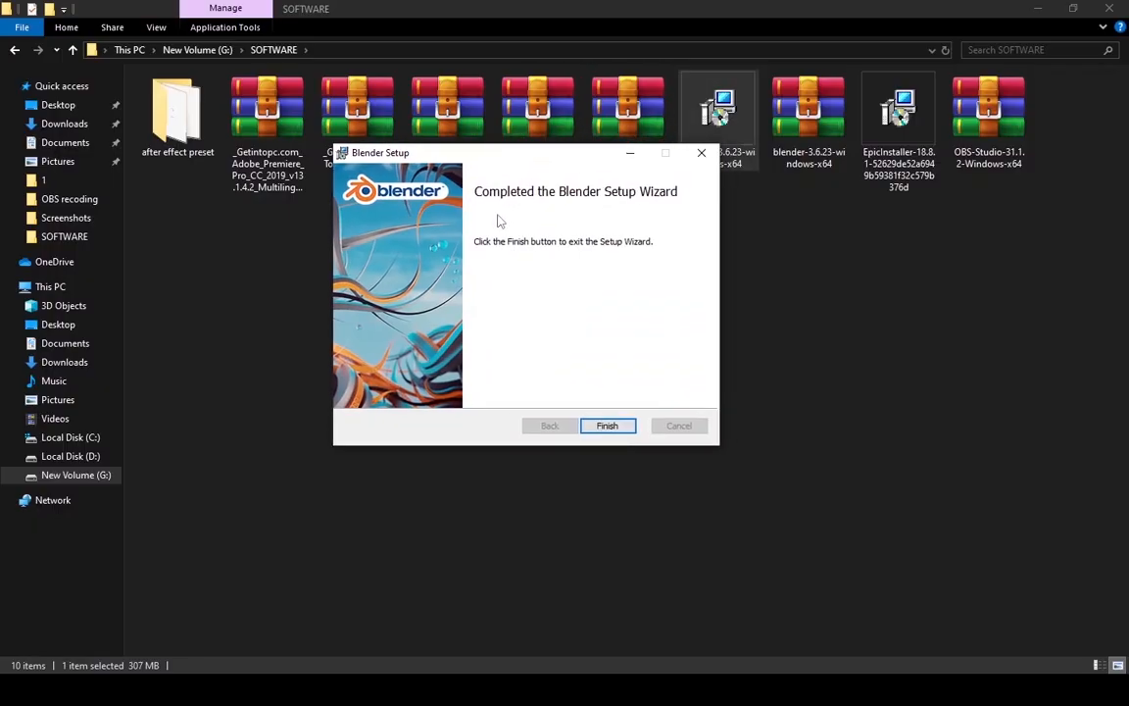
pyautogui.click(607, 425)
# Show the desktop, refresh it and launch Blender 3.6 from its shortcut.
pyautogui.press('super+d')
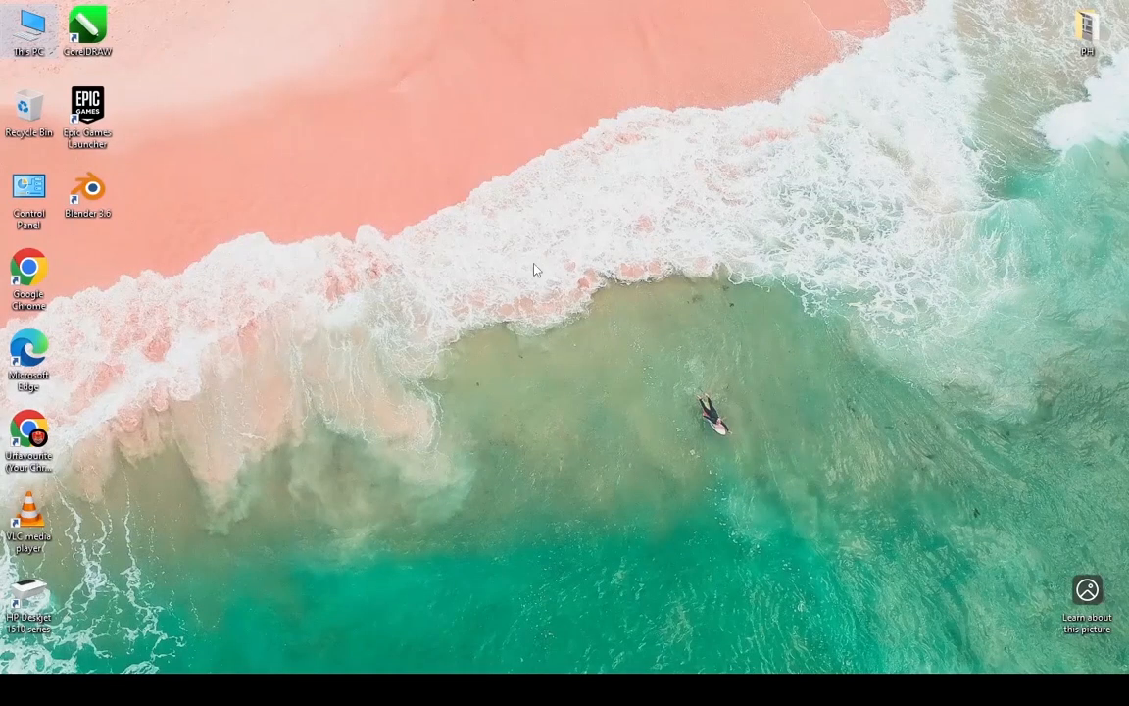
pyautogui.rightClick(498, 238)
pyautogui.click(522, 288)
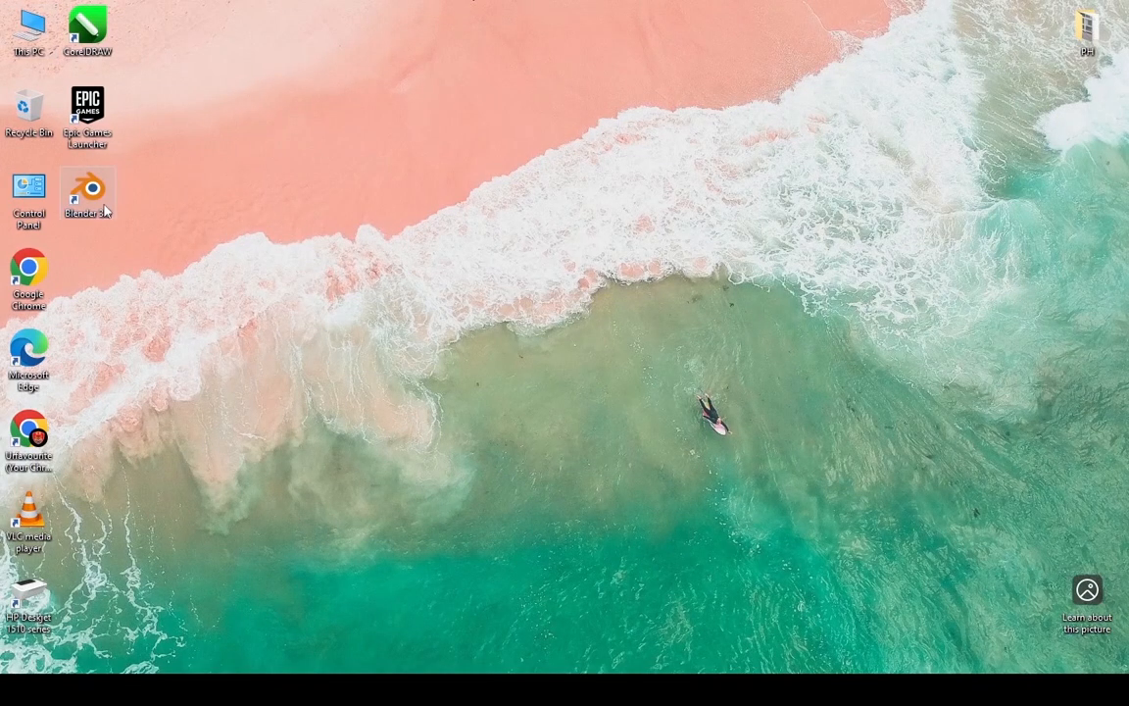
pyautogui.moveTo(96, 191)
pyautogui.mouseDown()
pyautogui.moveTo(297, 221)
pyautogui.moveTo(109, 200)
pyautogui.mouseUp()
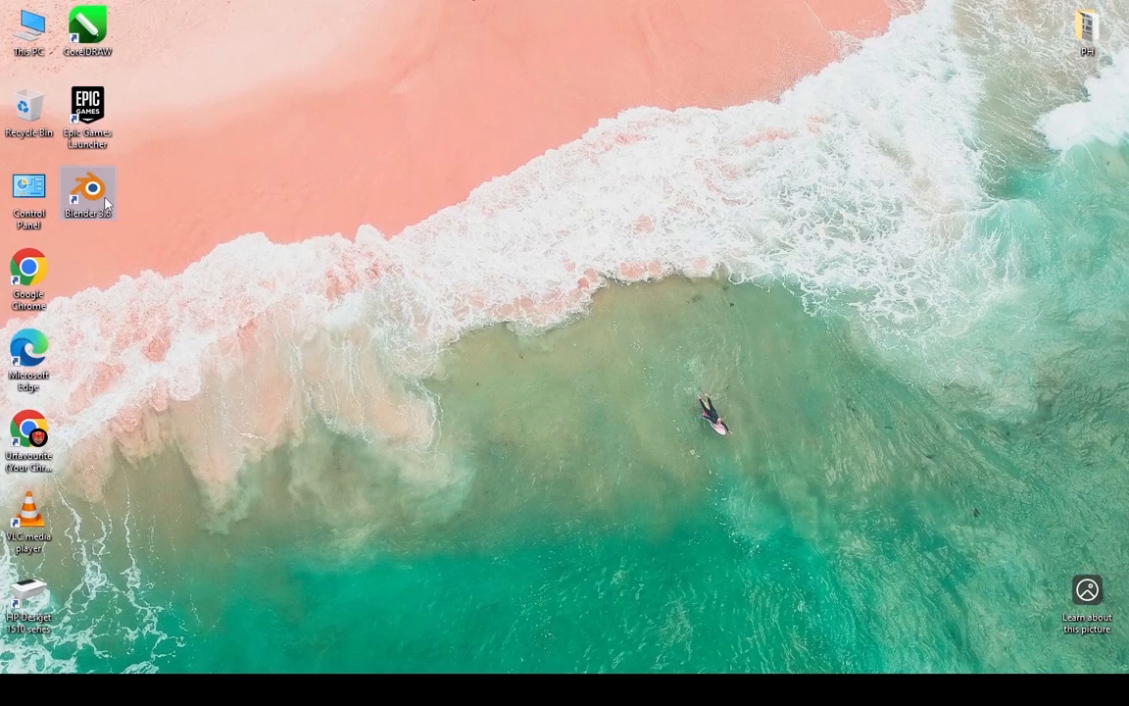
pyautogui.doubleClick(89, 196)
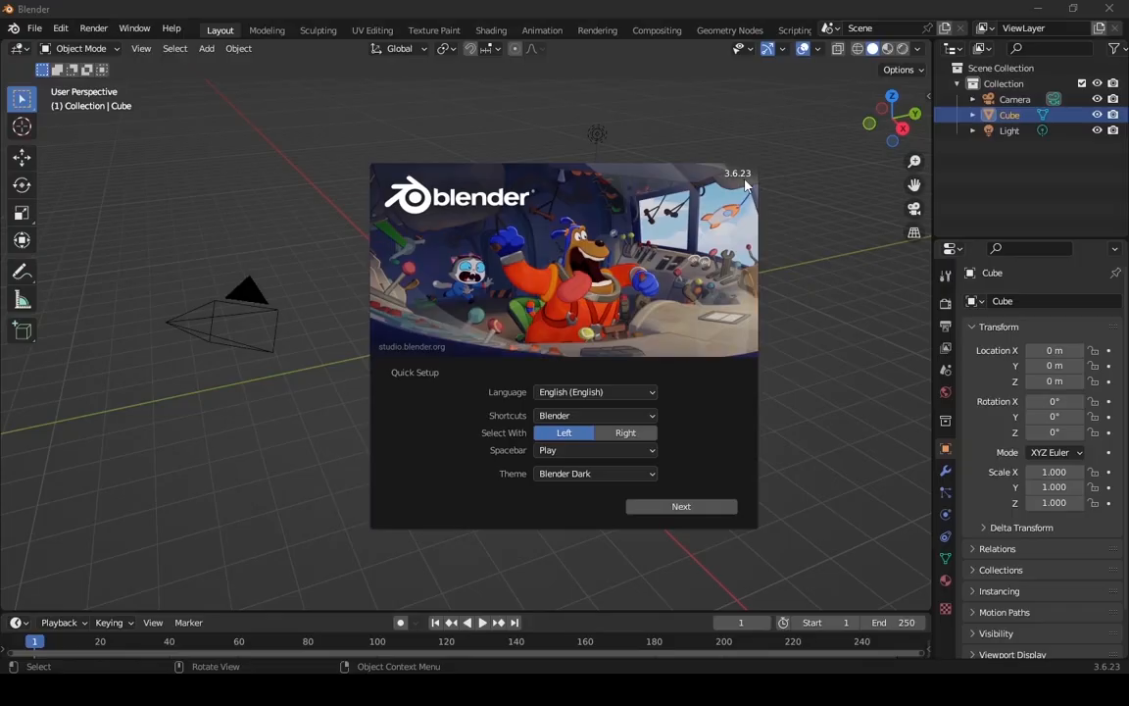
pyautogui.click(643, 394)
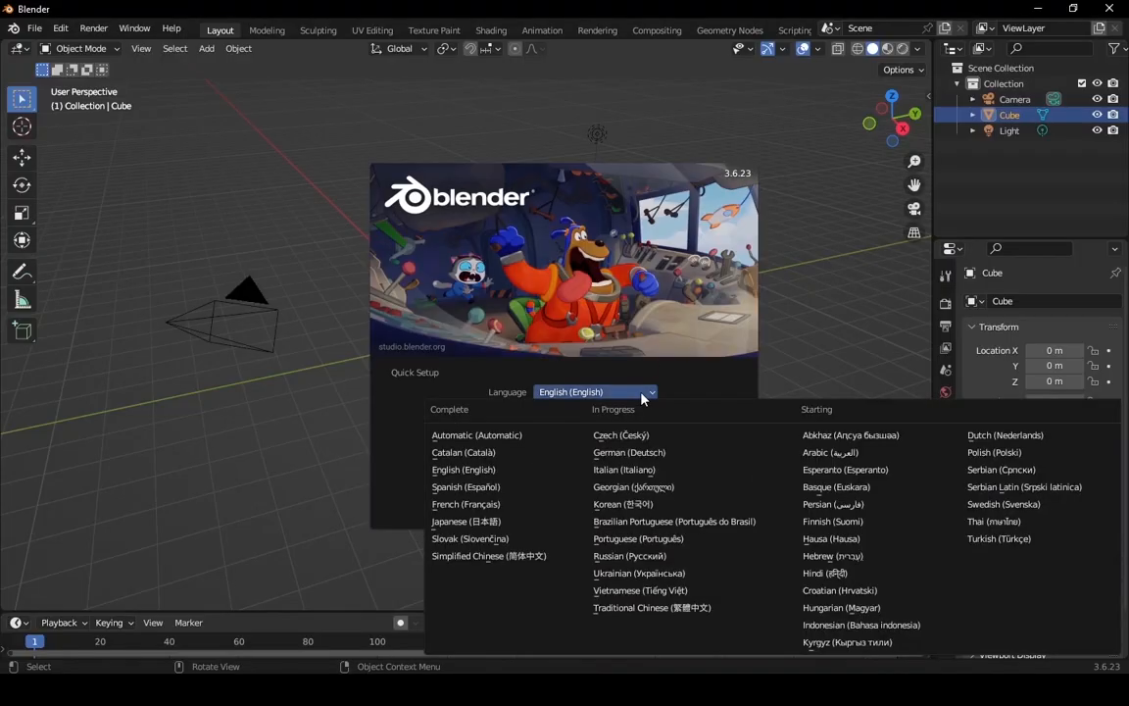
pyautogui.click(643, 394)
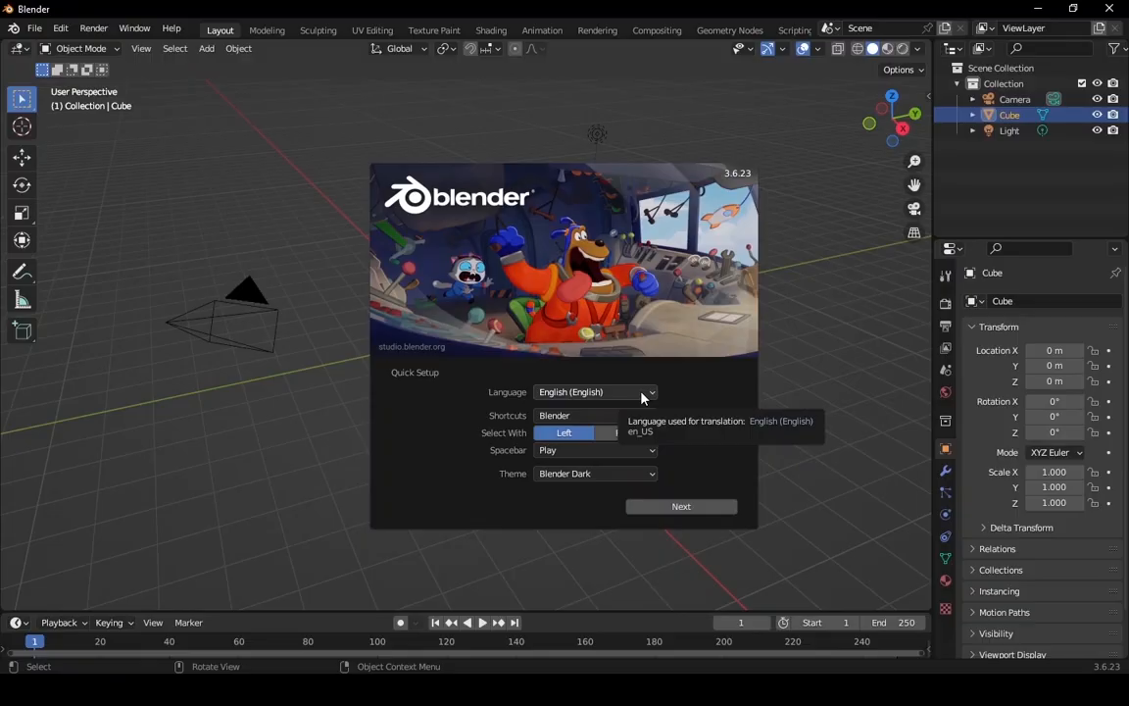
pyautogui.click(611, 420)
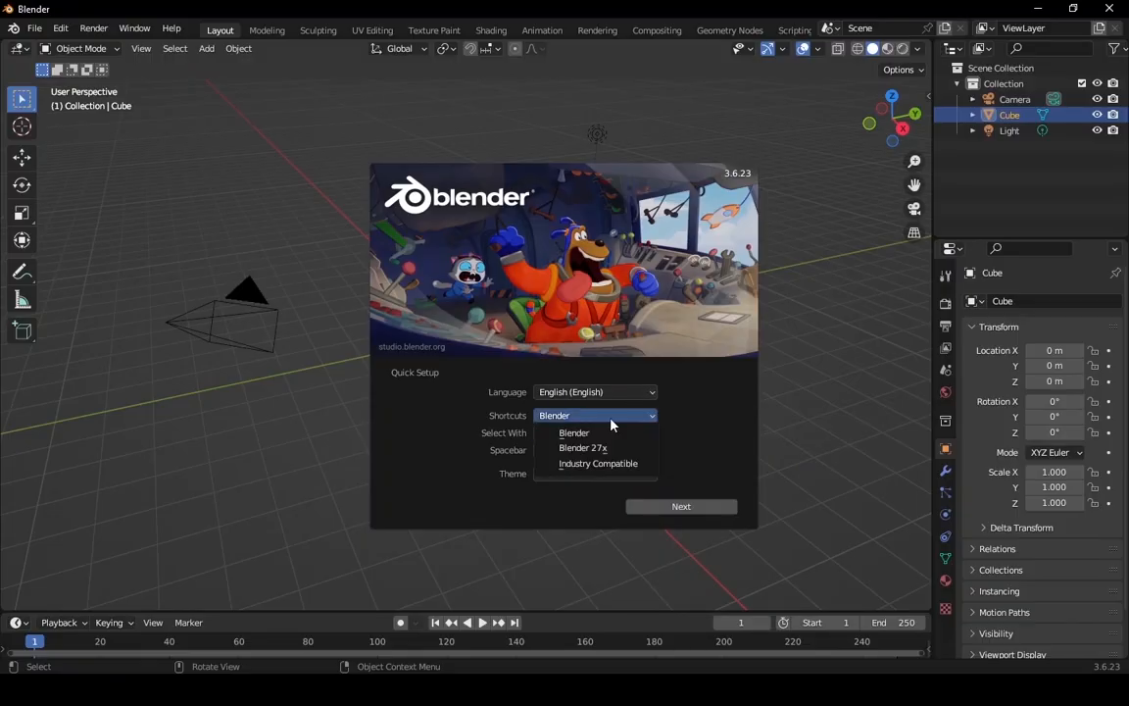
pyautogui.click(605, 419)
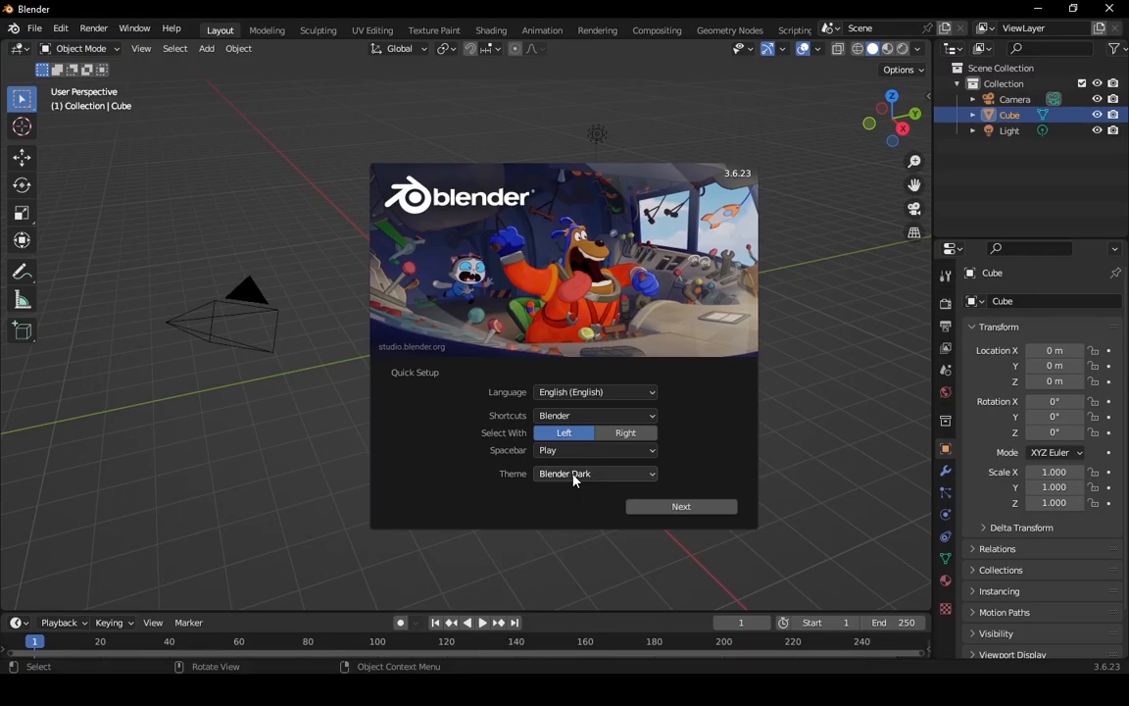
# Try the Blender Light, Deep Grey and Maya themes in Quick Setup and return to Blender Dark.
pyautogui.click(575, 476)
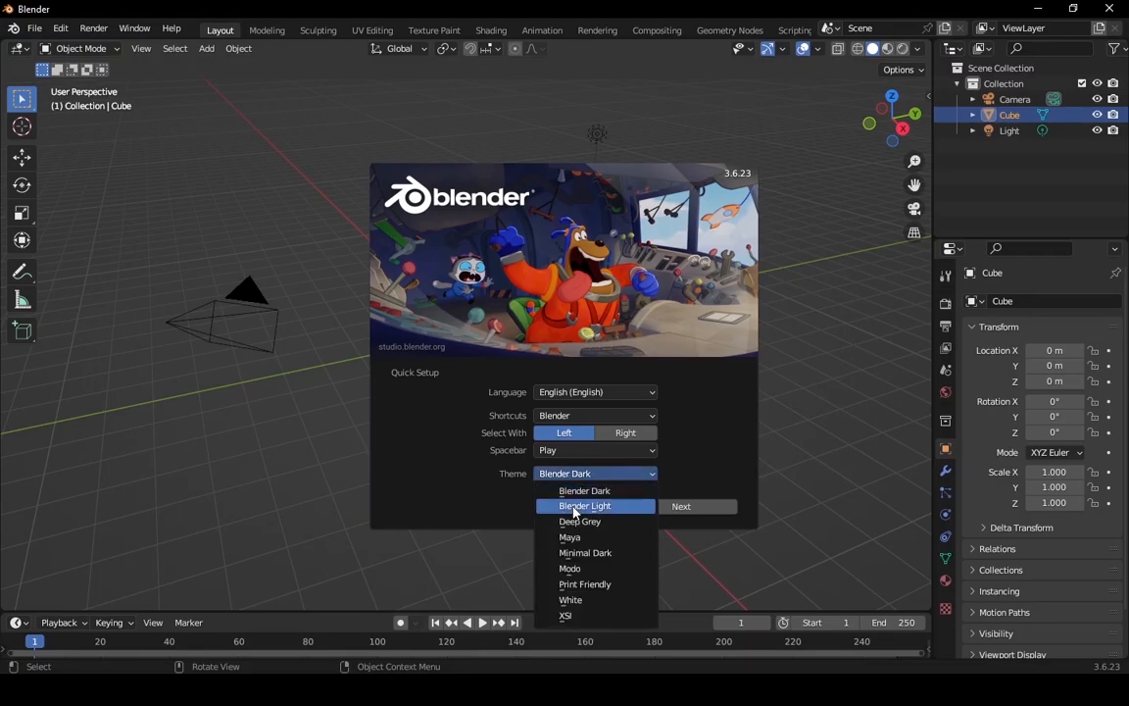
pyautogui.click(574, 507)
pyautogui.click(575, 475)
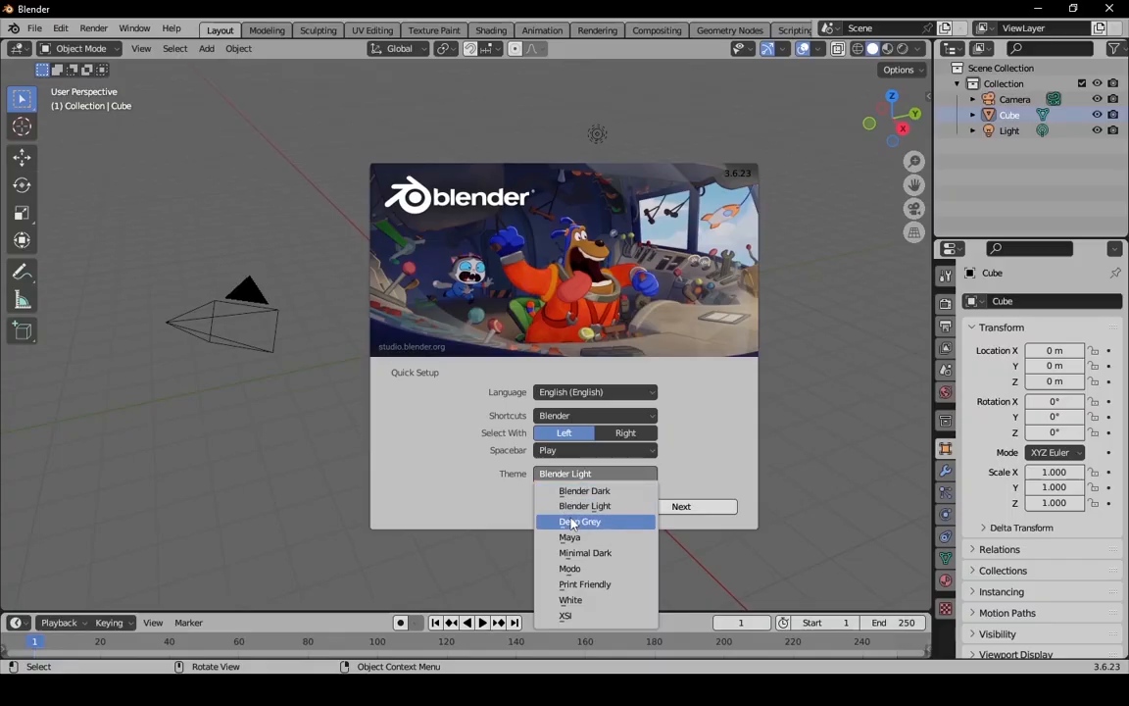
pyautogui.click(572, 522)
pyautogui.click(585, 475)
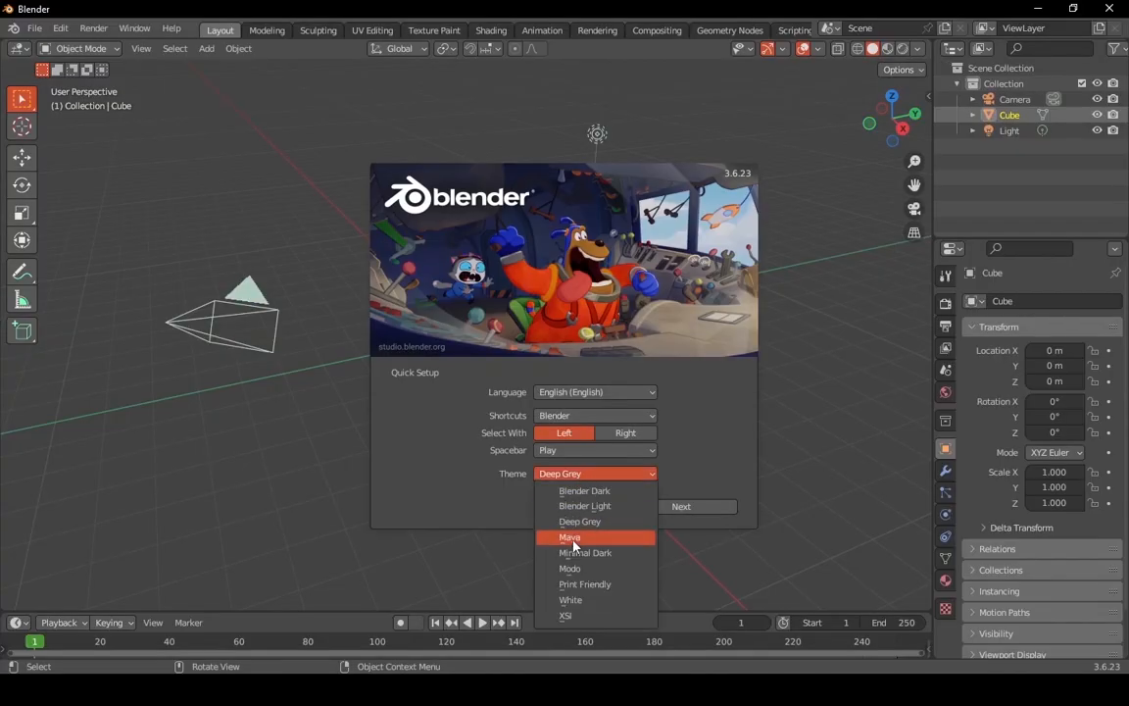
pyautogui.click(580, 538)
pyautogui.click(586, 476)
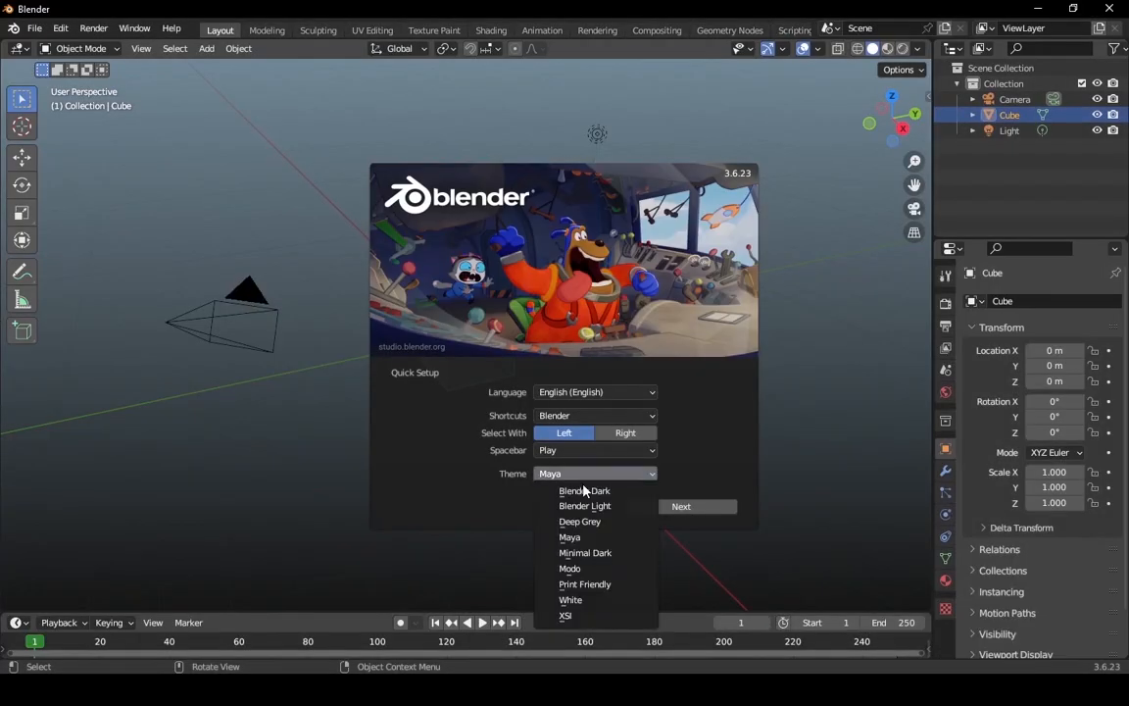
pyautogui.click(584, 491)
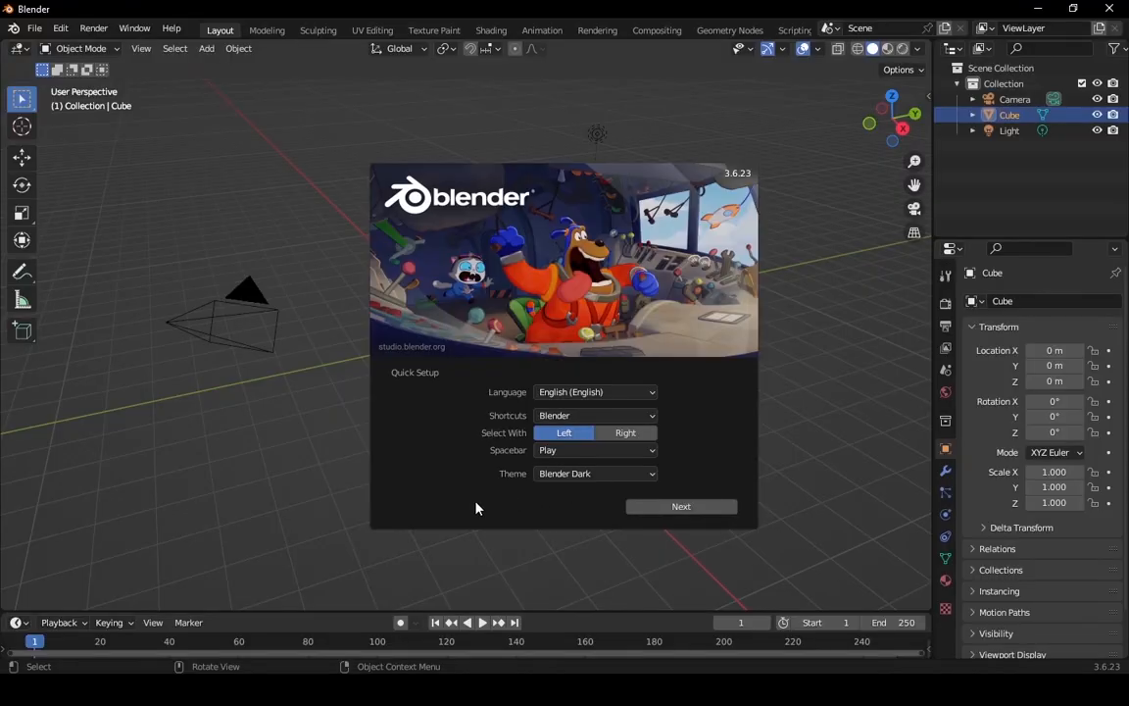
# Accept the Quick Setup preferences and dismiss the splash screen.
pyautogui.click(687, 510)
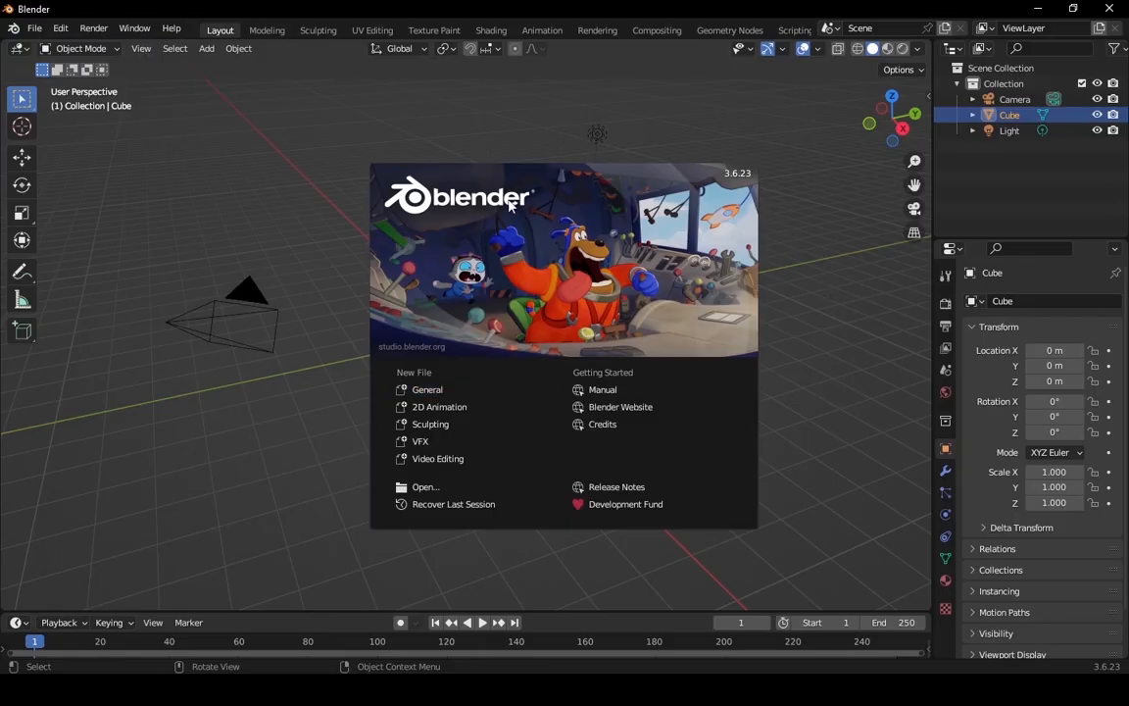
pyautogui.click(166, 447)
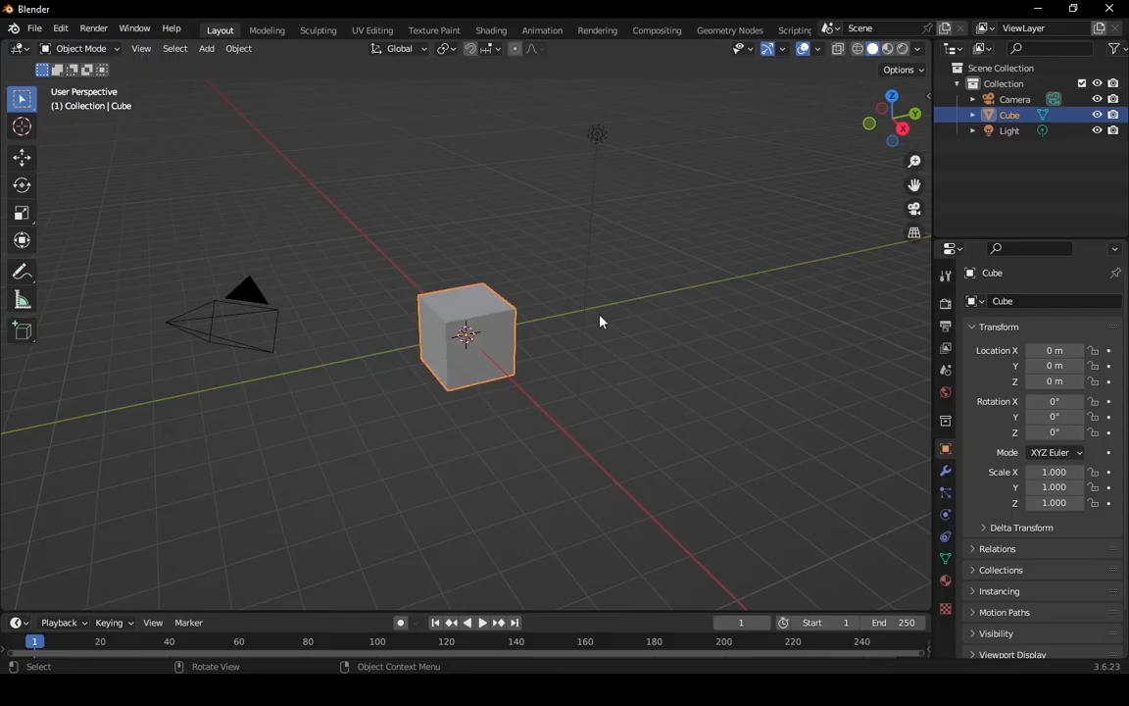
# Select the light and the camera in turn, and rotate the viewport around the scene with the navigation gizmo.
pyautogui.click(598, 135)
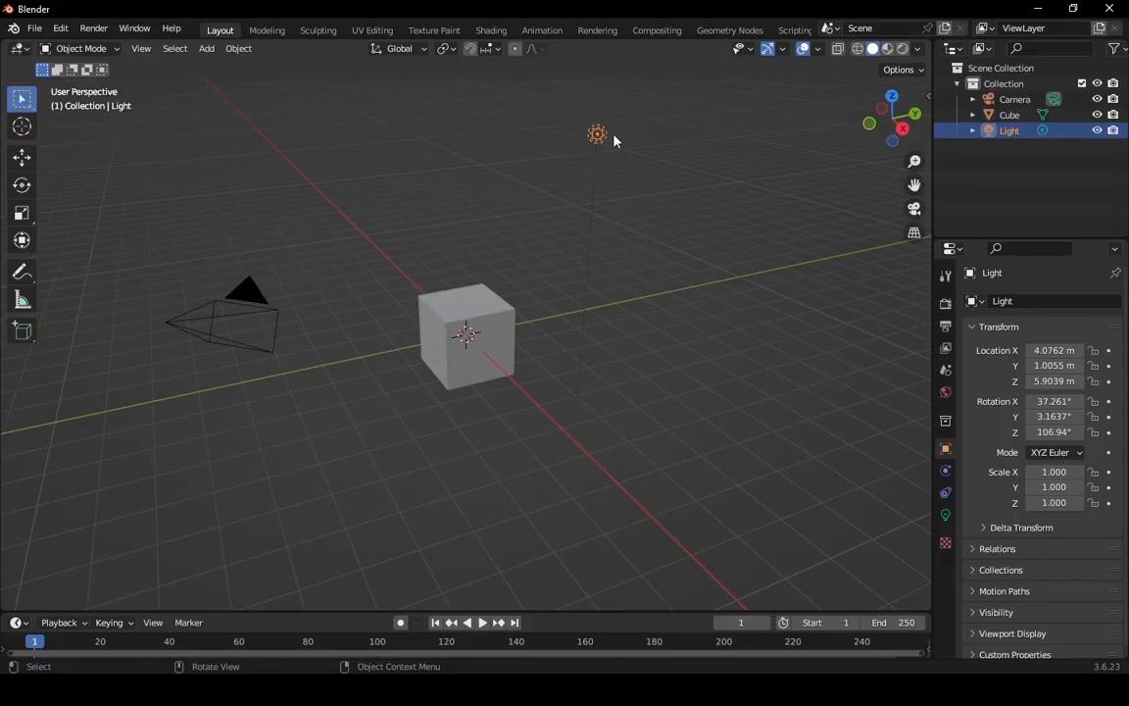
pyautogui.click(238, 350)
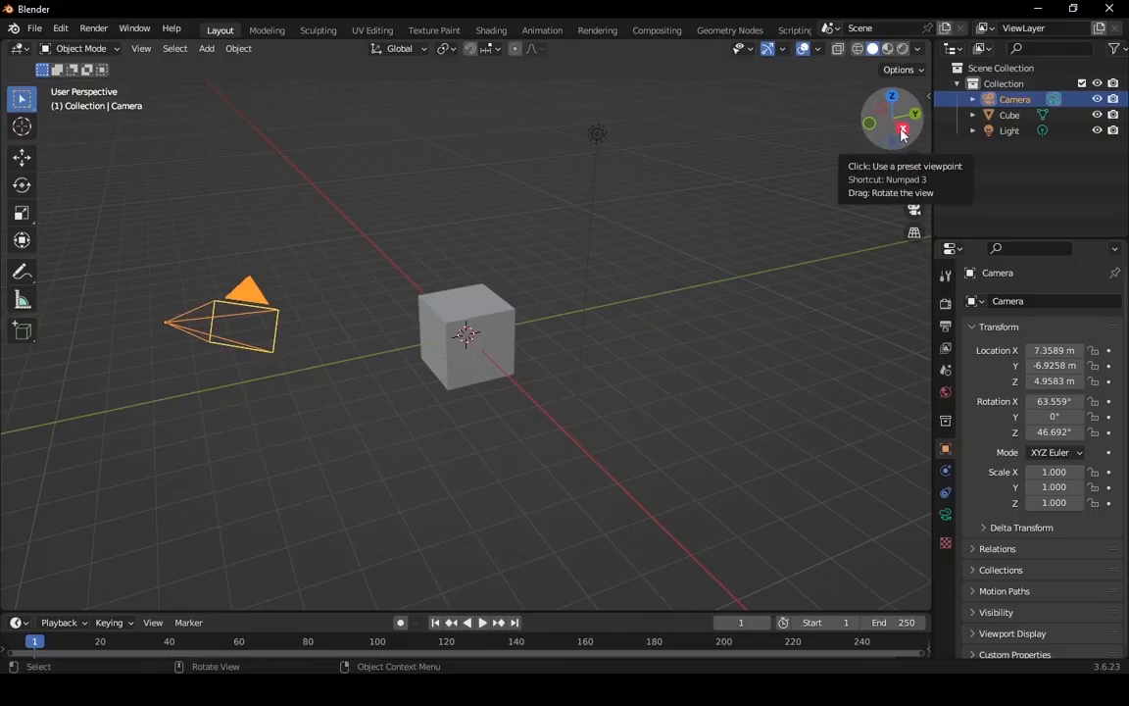
pyautogui.moveTo(902, 134)
pyautogui.mouseDown()
pyautogui.moveTo(848, 177)
pyautogui.moveTo(829, 147)
pyautogui.moveTo(834, 118)
pyautogui.moveTo(922, 235)
pyautogui.moveTo(857, 264)
pyautogui.moveTo(804, 176)
pyautogui.moveTo(823, 147)
pyautogui.moveTo(853, 137)
pyautogui.moveTo(883, 147)
pyautogui.moveTo(862, 166)
pyautogui.moveTo(853, 147)
pyautogui.moveTo(872, 137)
pyautogui.moveTo(882, 157)
pyautogui.moveTo(863, 147)
pyautogui.moveTo(900, 138)
pyautogui.mouseUp()
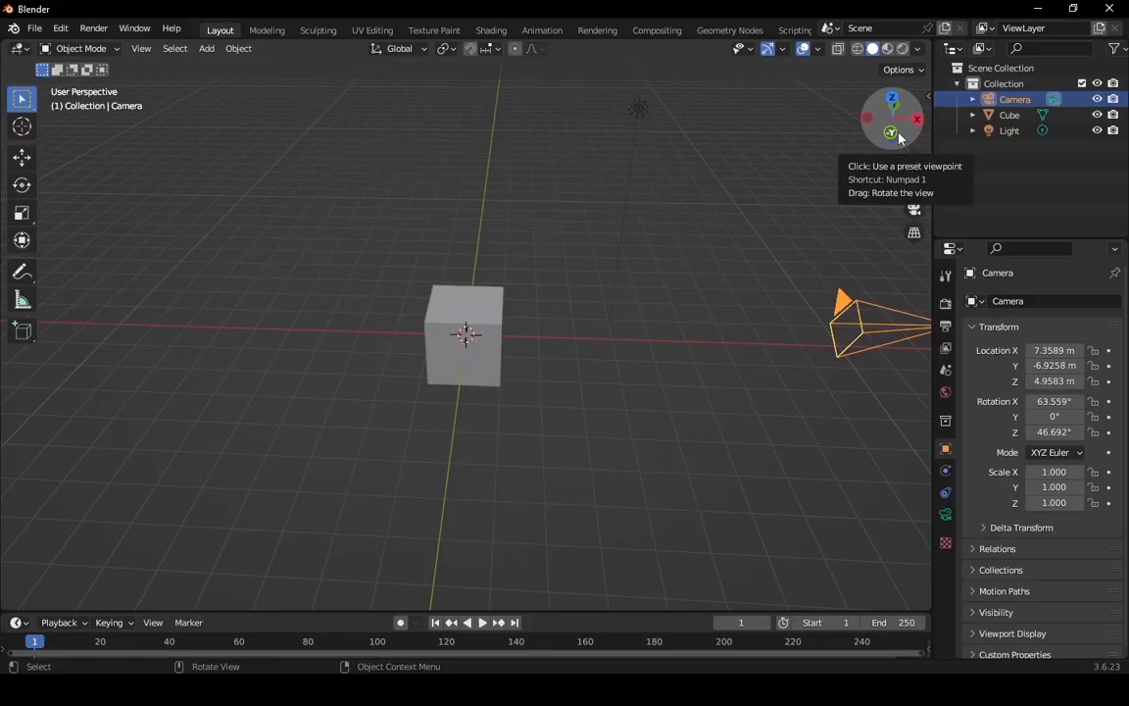
pyautogui.press('F8')
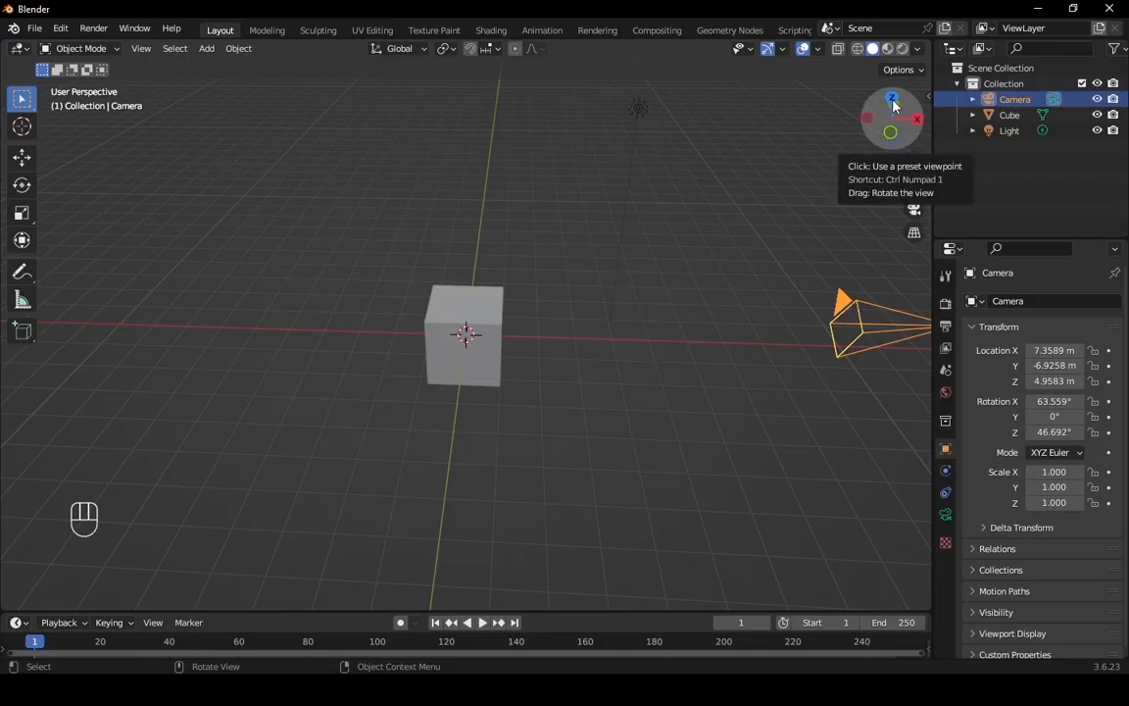
pyautogui.moveTo(872, 138); pyautogui.dragTo(771, 171)
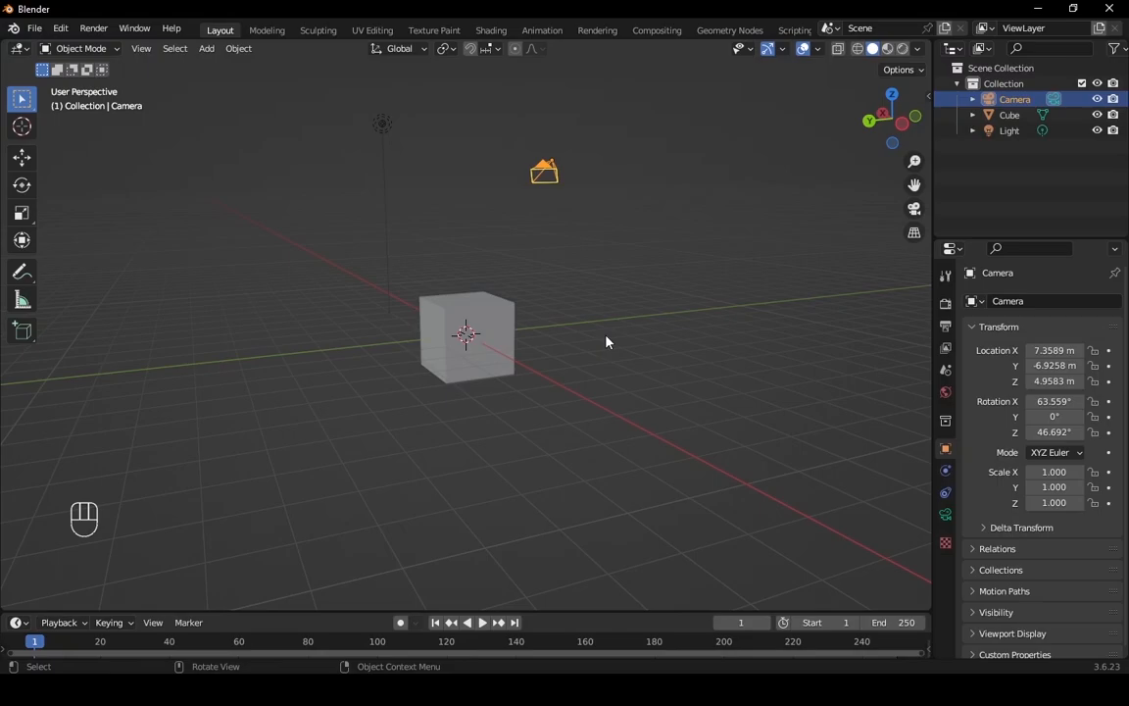
# Zoom the viewport away from the cube, in until inside it, and back out until the whole cube is in view.
pyautogui.scroll(-4, 606, 341)
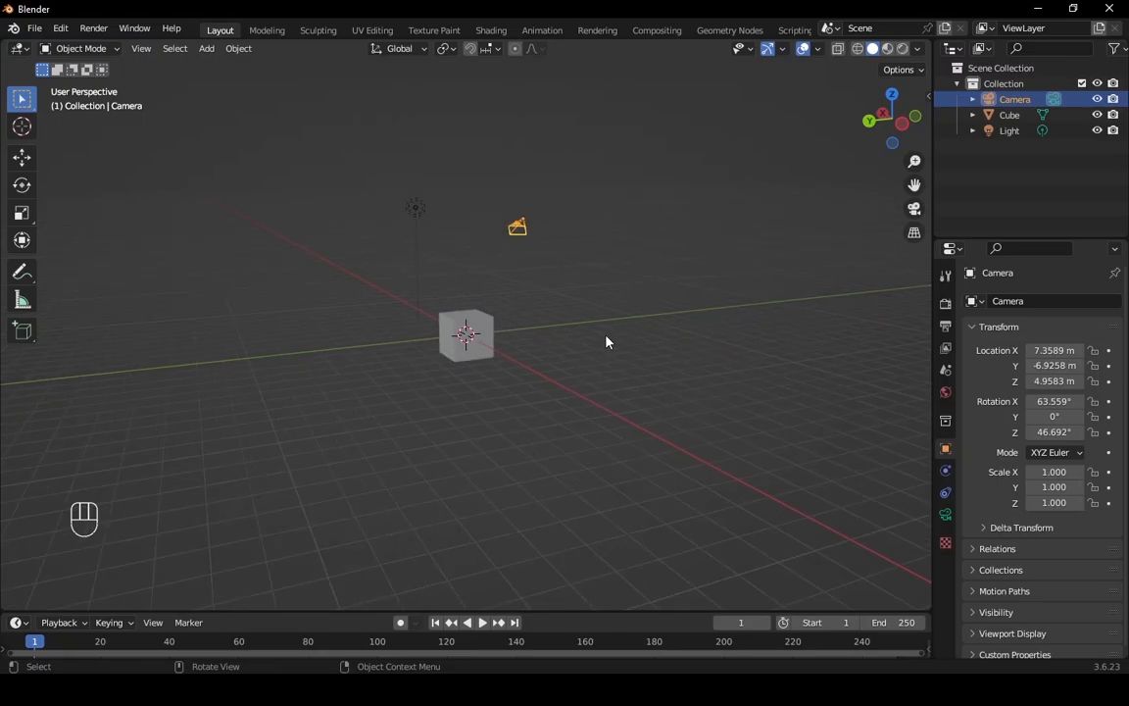
pyautogui.scroll(-3, 605, 341)
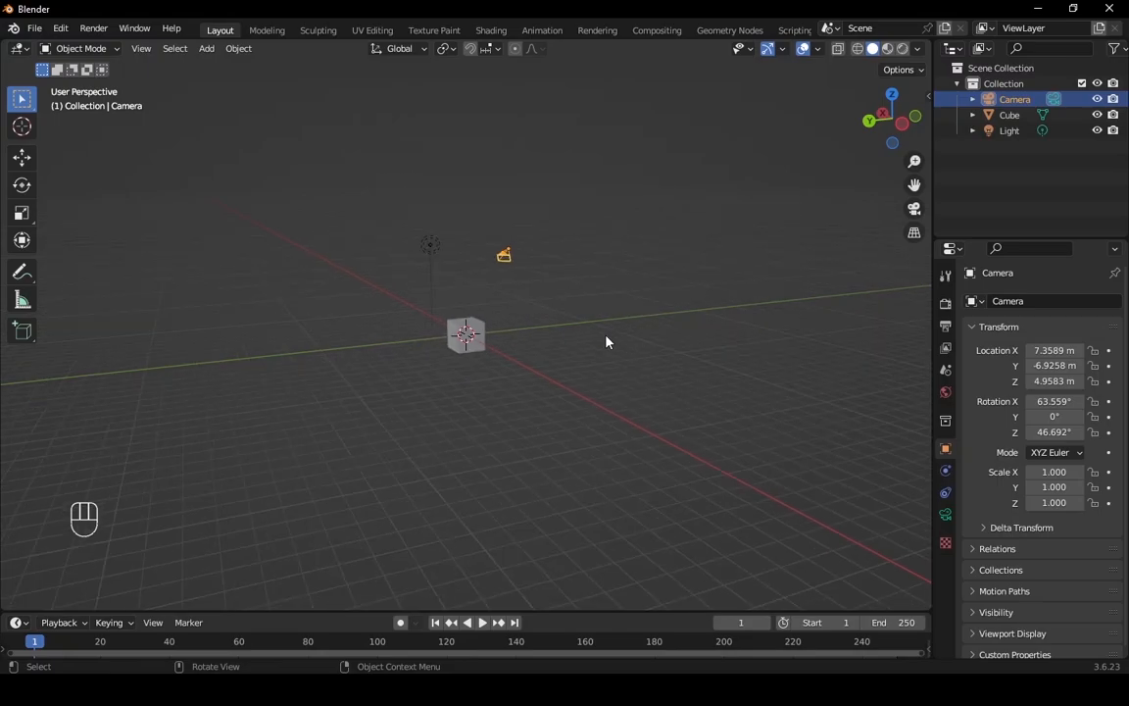
pyautogui.scroll(-1, 606, 341)
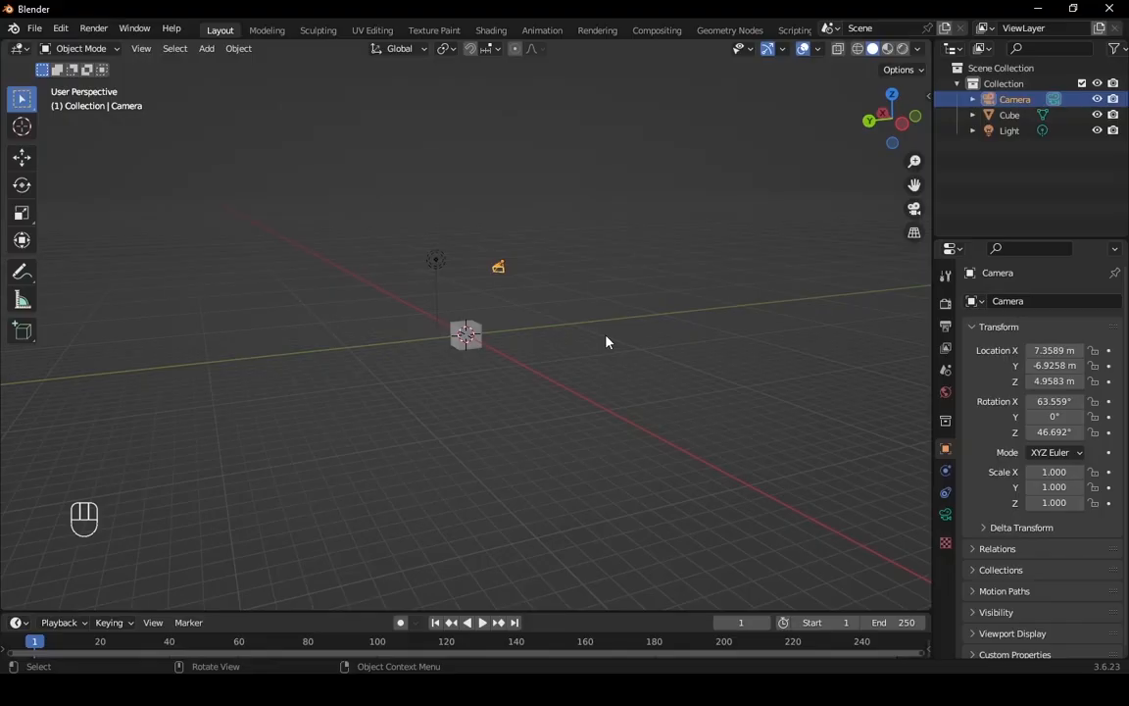
pyautogui.scroll(5, 606, 341)
pyautogui.scroll(7, 606, 341)
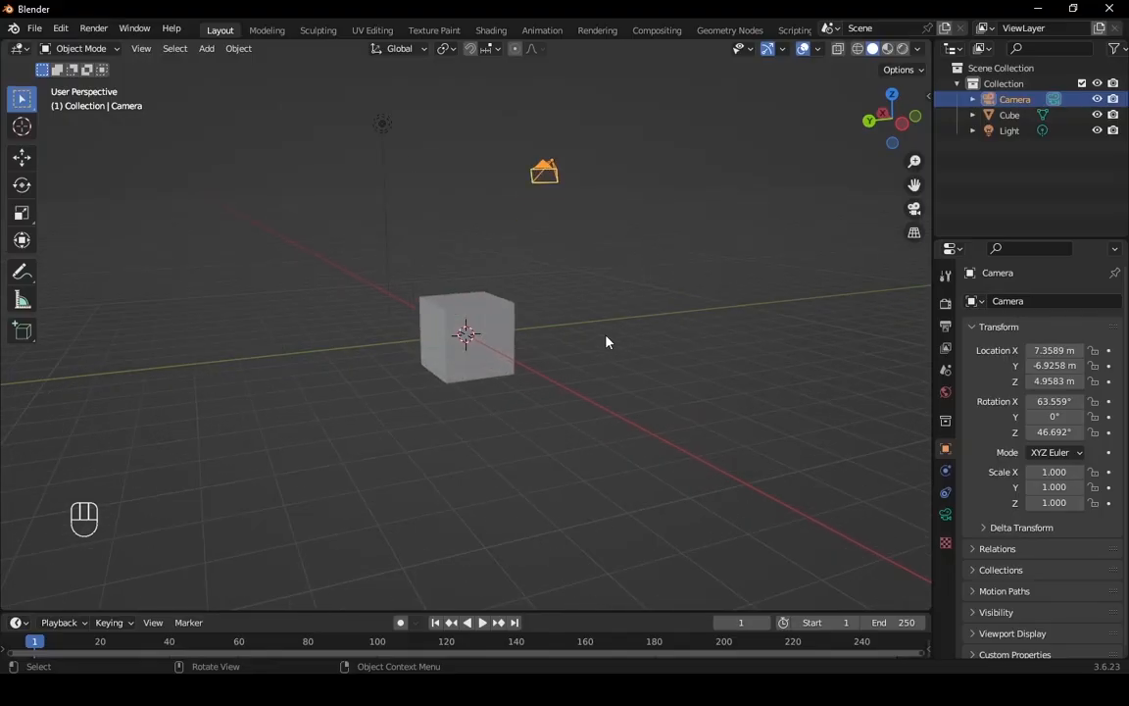
pyautogui.scroll(2, 606, 341)
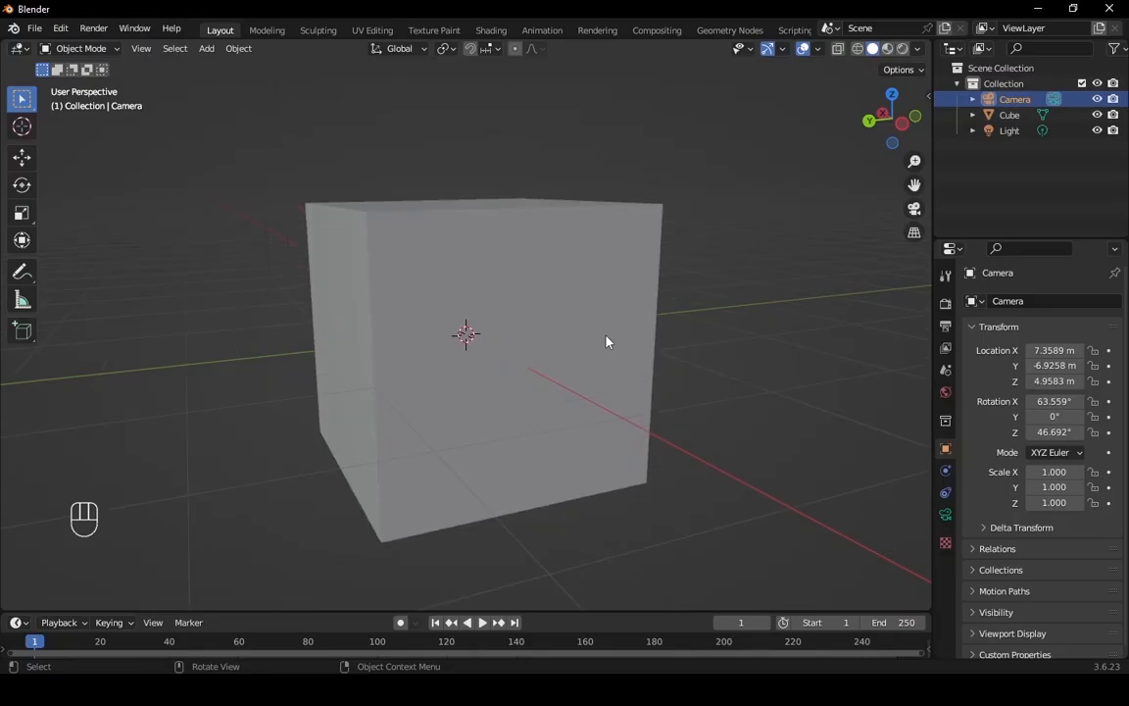
pyautogui.scroll(4, 606, 341)
pyautogui.scroll(-8, 606, 341)
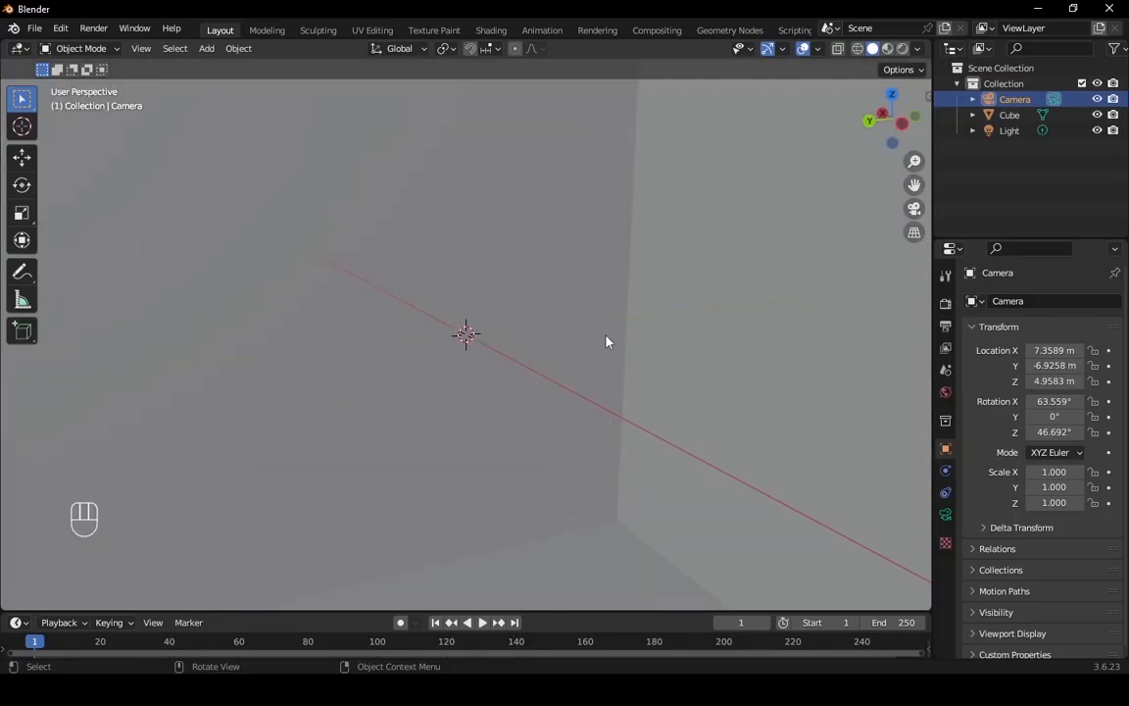
pyautogui.scroll(-3, 606, 341)
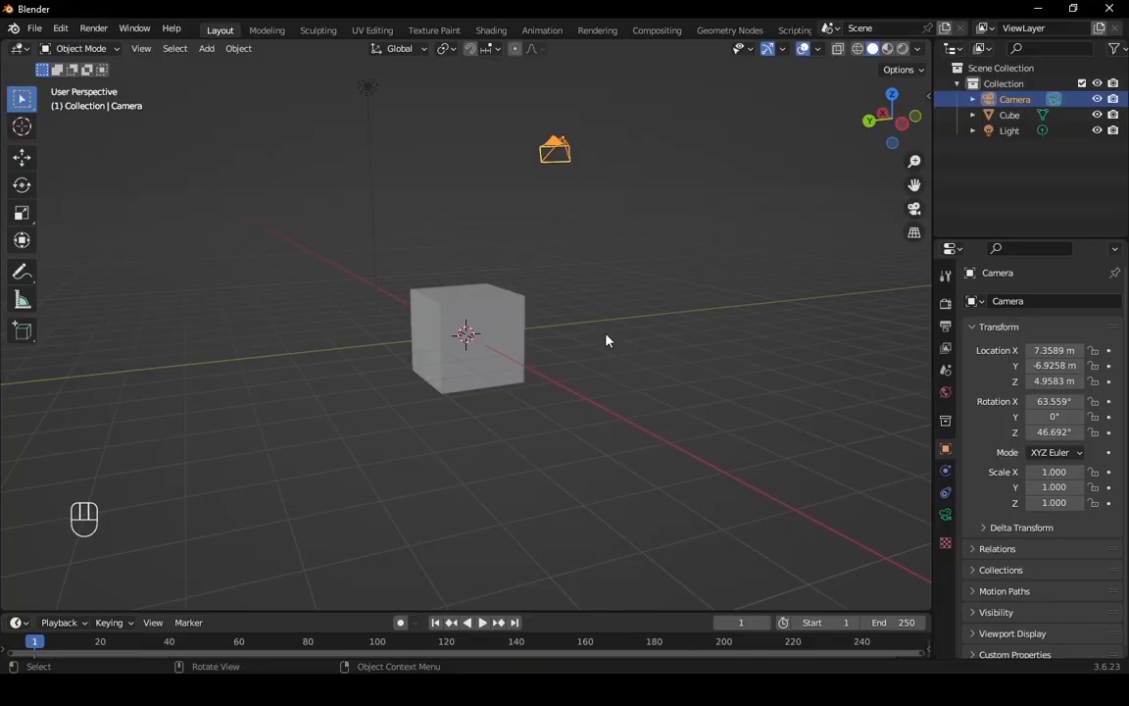
# Orbit the viewport around the cube to view the scene from several angles.
pyautogui.moveTo(606, 341); pyautogui.dragTo(600, 366, button='middle')
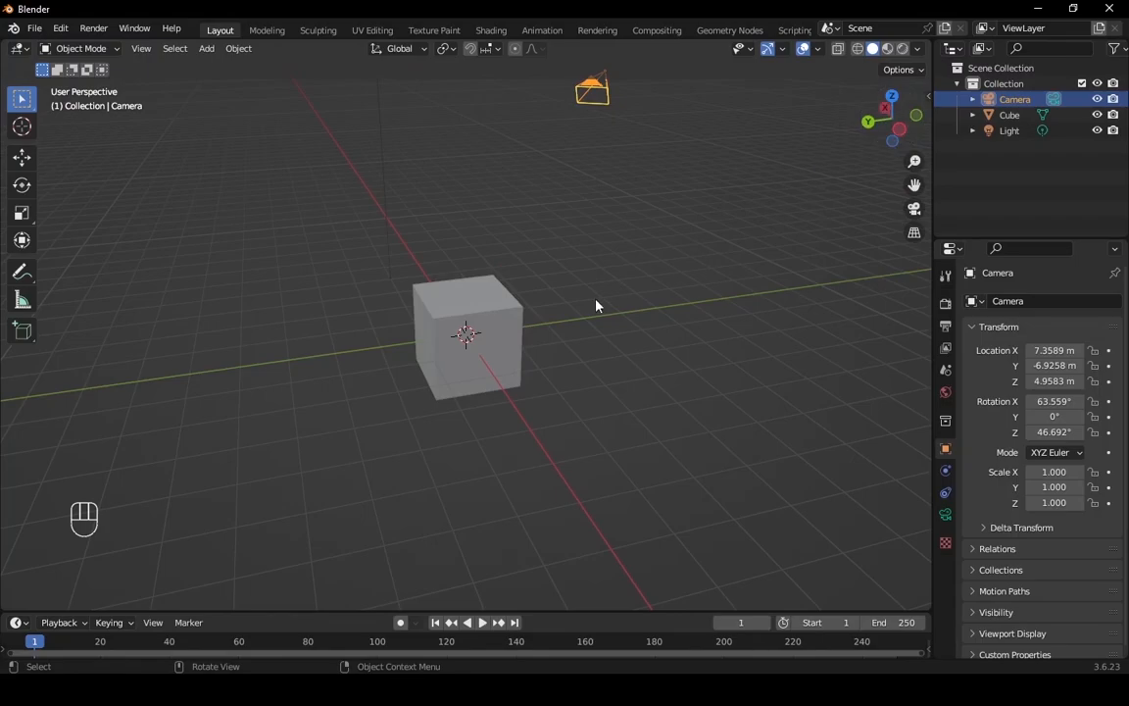
pyautogui.moveTo(596, 306); pyautogui.dragTo(522, 283, button='middle')
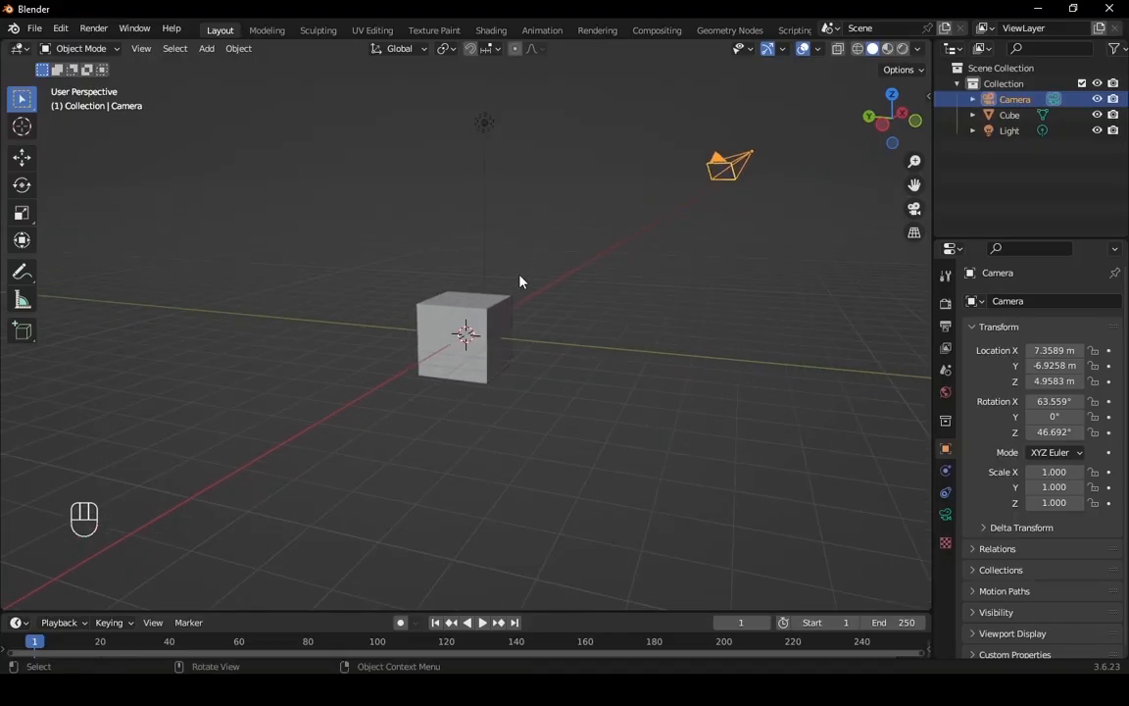
pyautogui.moveTo(641, 285); pyautogui.dragTo(423, 322, button='middle')
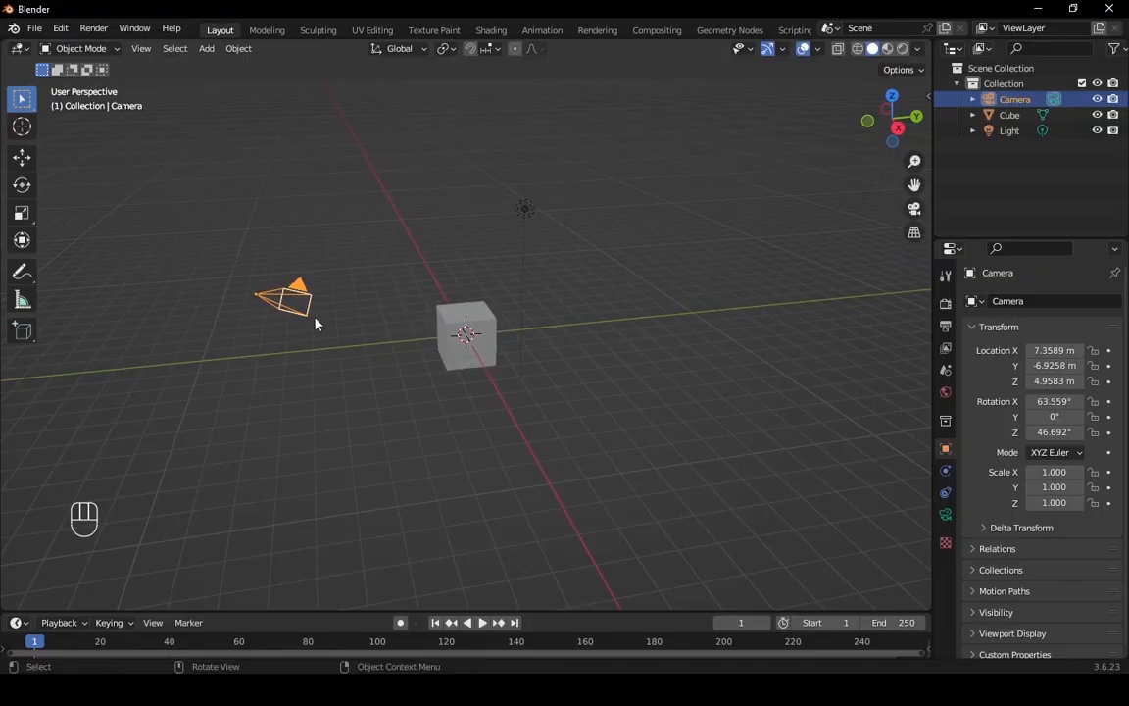
pyautogui.moveTo(530, 363); pyautogui.dragTo(568, 363, button='middle')
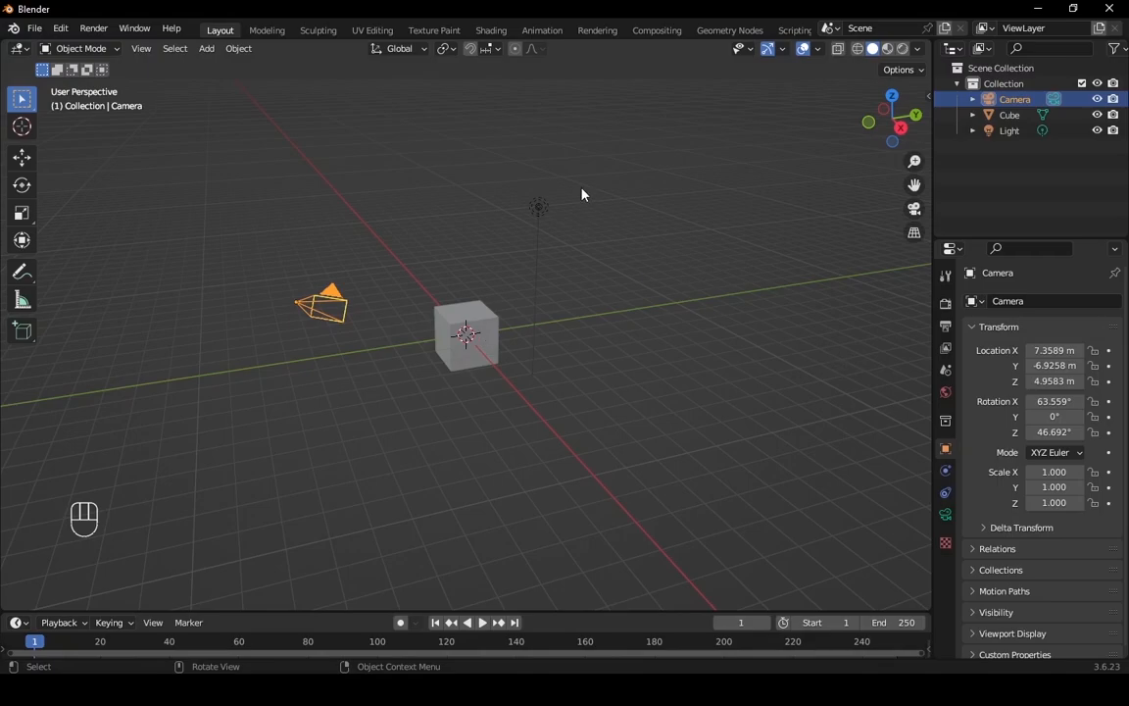
# Select only the light above the cube.
pyautogui.click(547, 211)
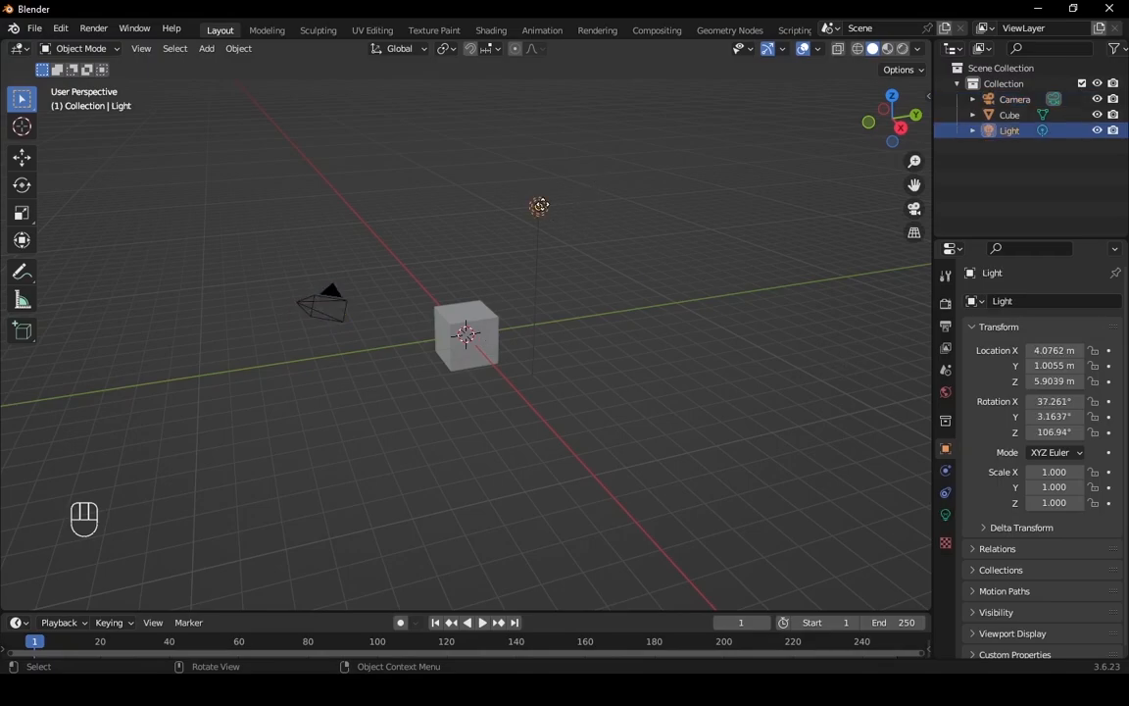
pyautogui.click(548, 210)
pyautogui.click(541, 208)
pyautogui.click(541, 211)
pyautogui.click(541, 211)
# Box-select the cube and the light together, and clear the selection.
pyautogui.moveTo(731, 147); pyautogui.dragTo(655, 183)
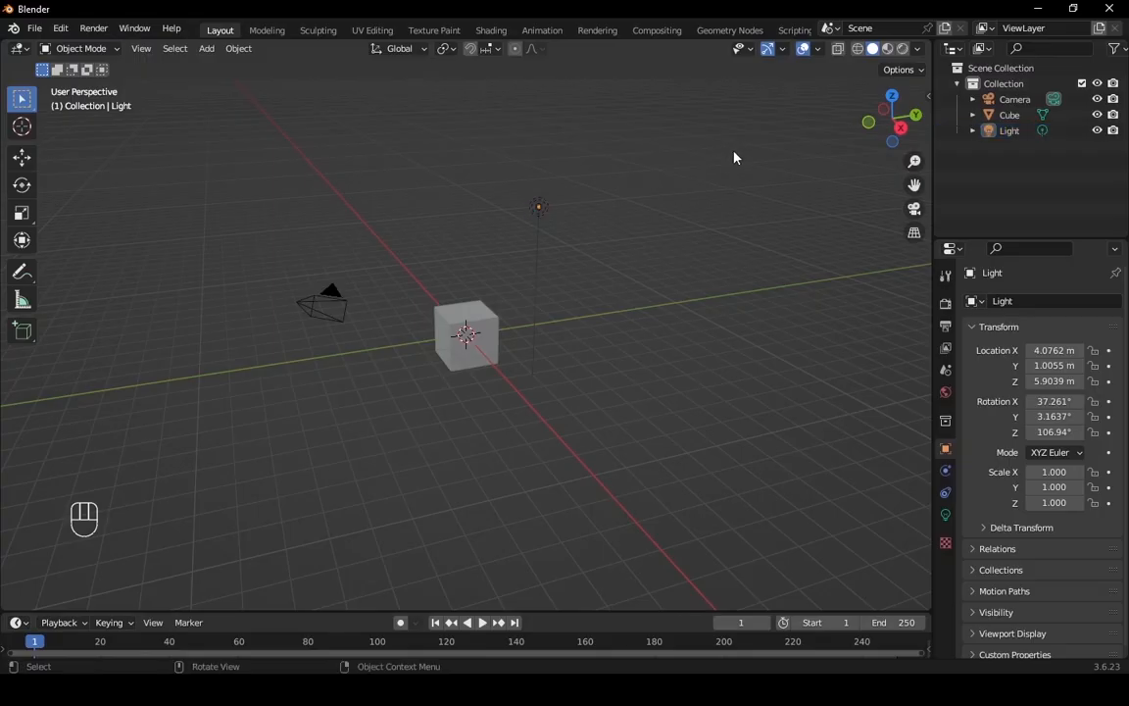
pyautogui.moveTo(734, 153); pyautogui.dragTo(423, 400)
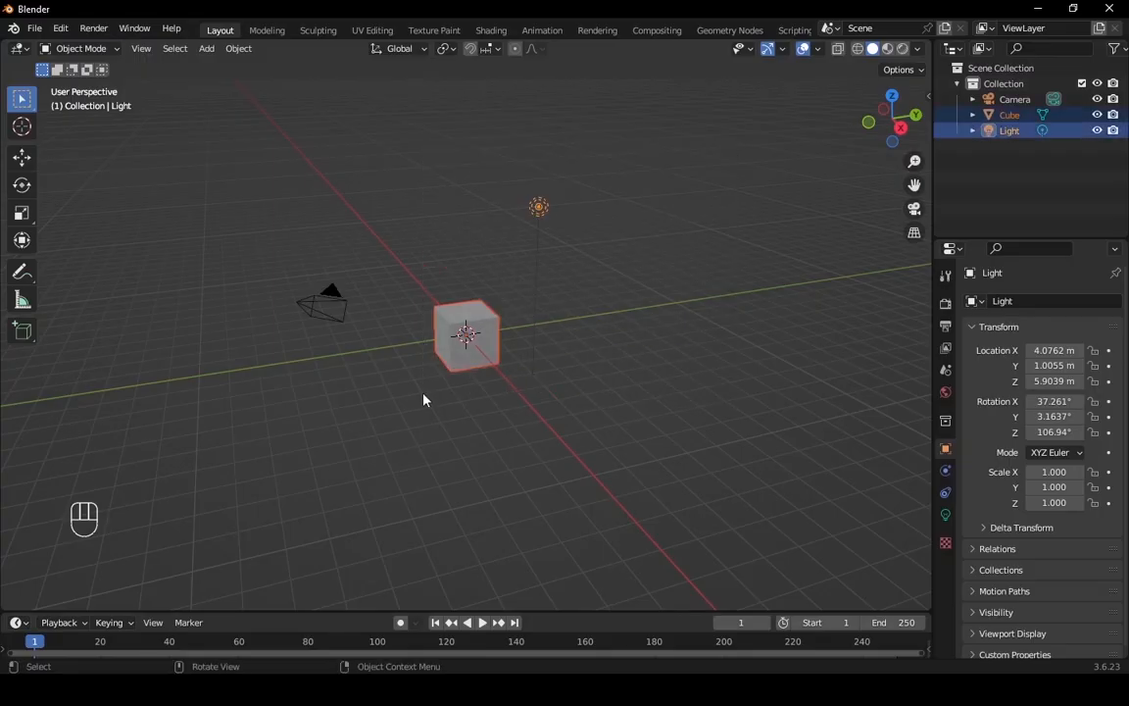
pyautogui.press('F8')
pyautogui.click(744, 190)
# Box-select the camera, cube and light together, and deselect all three objects.
pyautogui.moveTo(762, 127); pyautogui.dragTo(206, 461)
pyautogui.click(610, 349)
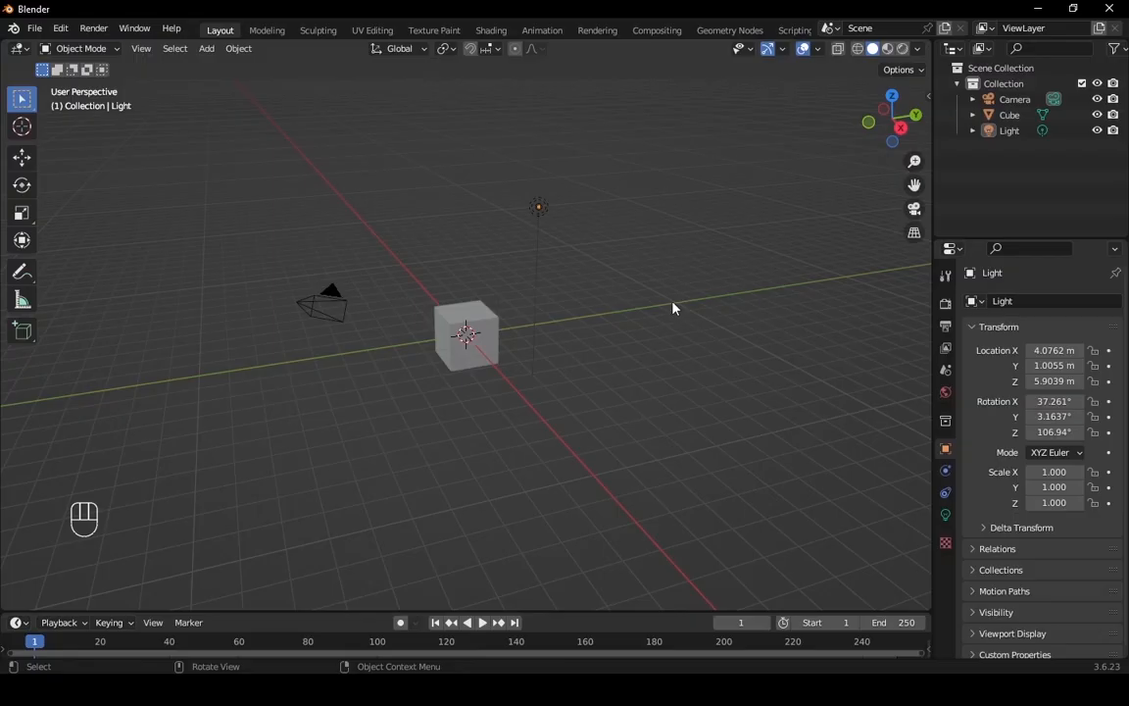
pyautogui.moveTo(746, 285); pyautogui.dragTo(2, 396)
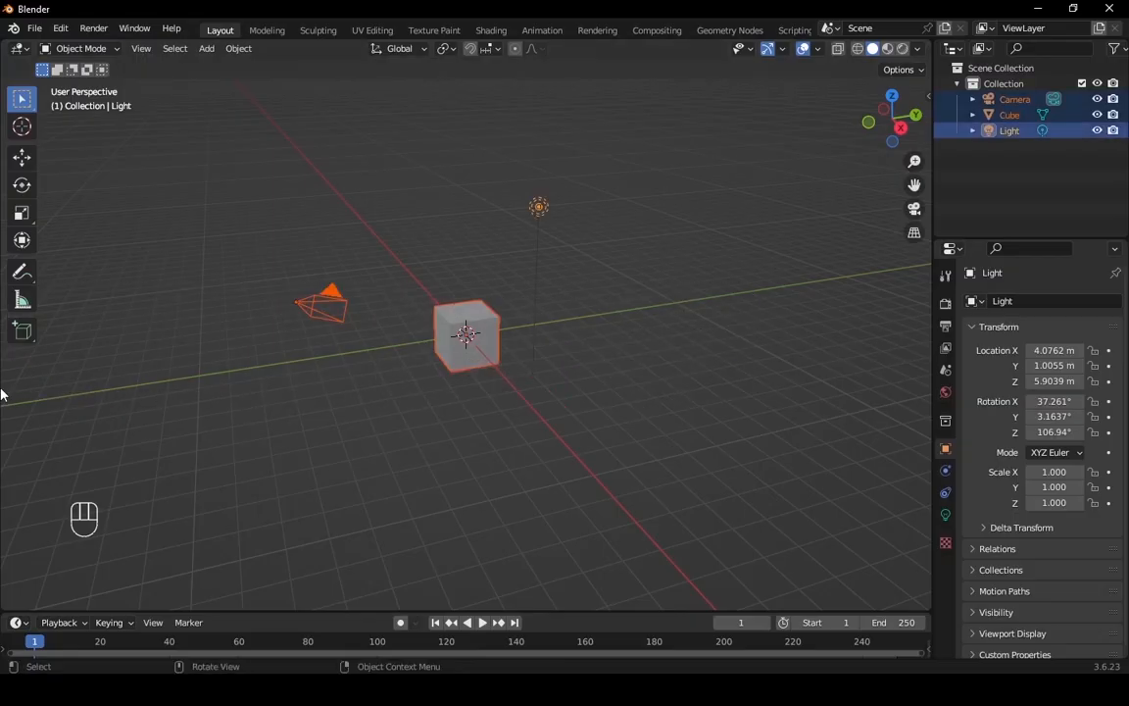
pyautogui.click(706, 327)
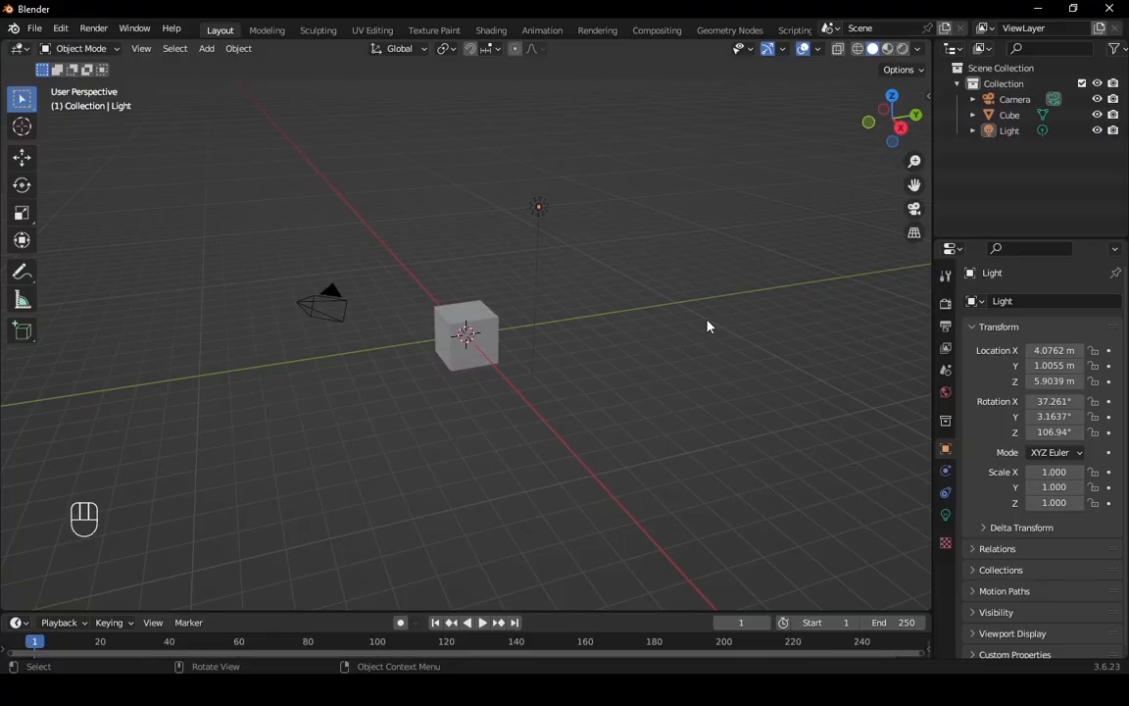
# Build a multiple selection by adding the cube, the light and the camera one at a time.
pyautogui.keyDown('shift'); pyautogui.click(457, 326); pyautogui.keyUp('shift')
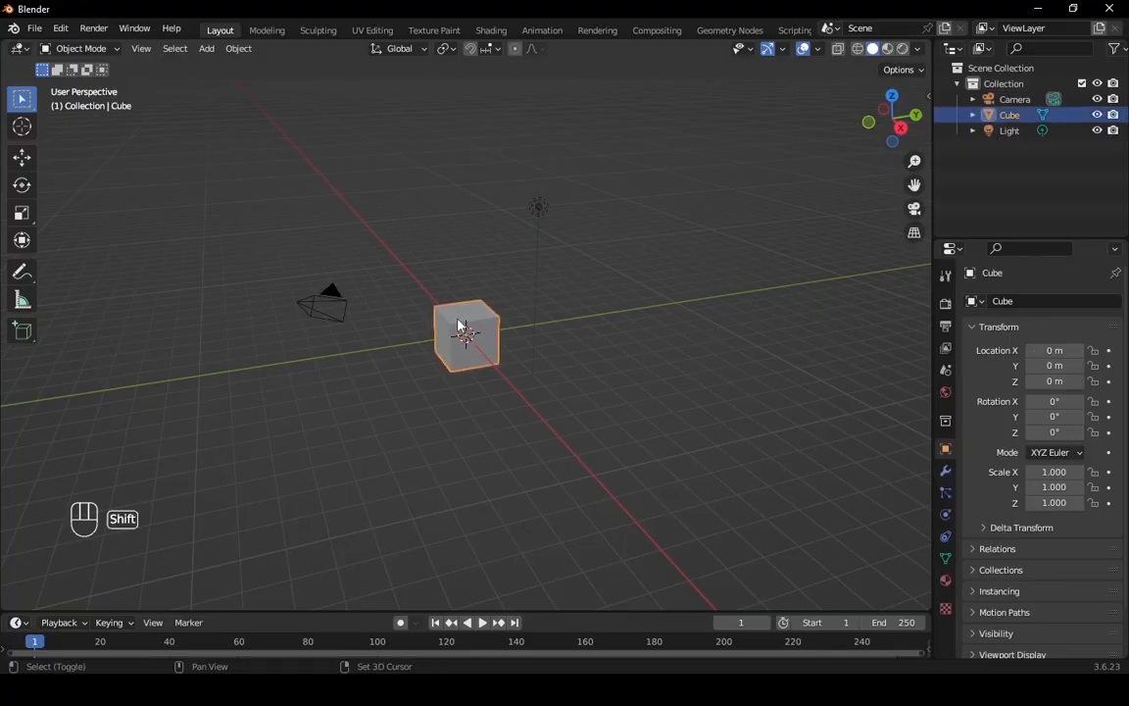
pyautogui.keyDown('shift'); pyautogui.click(540, 208); pyautogui.keyUp('shift')
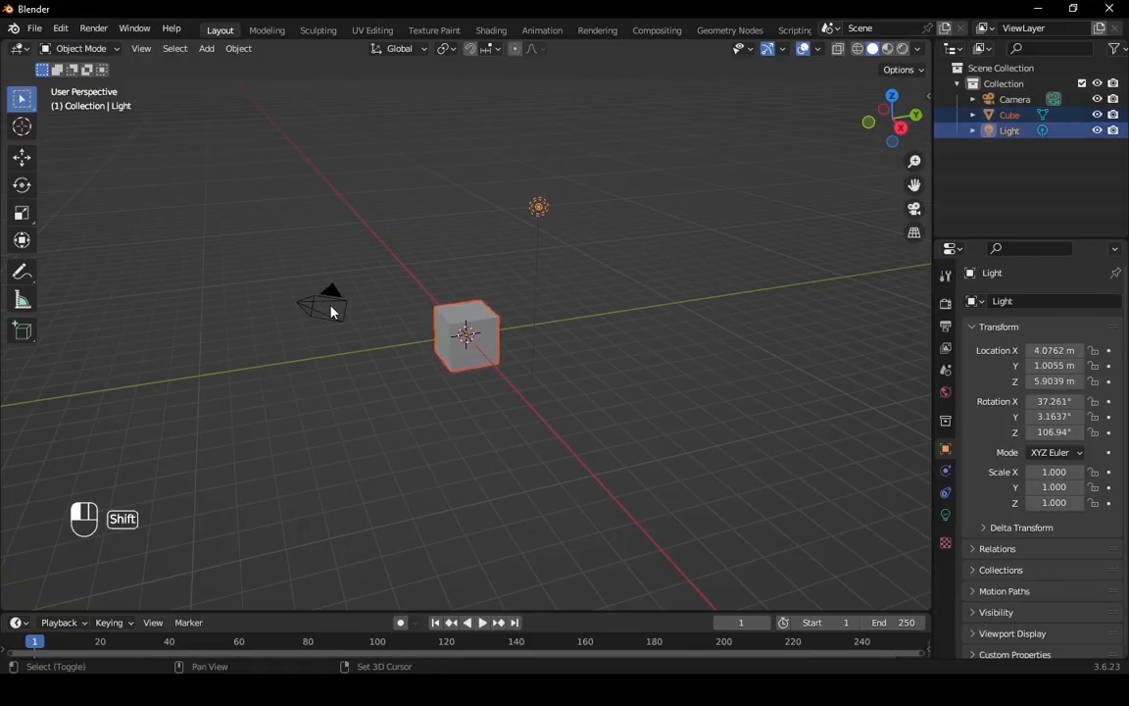
pyautogui.keyDown('shift'); pyautogui.click(330, 312); pyautogui.keyUp('shift')
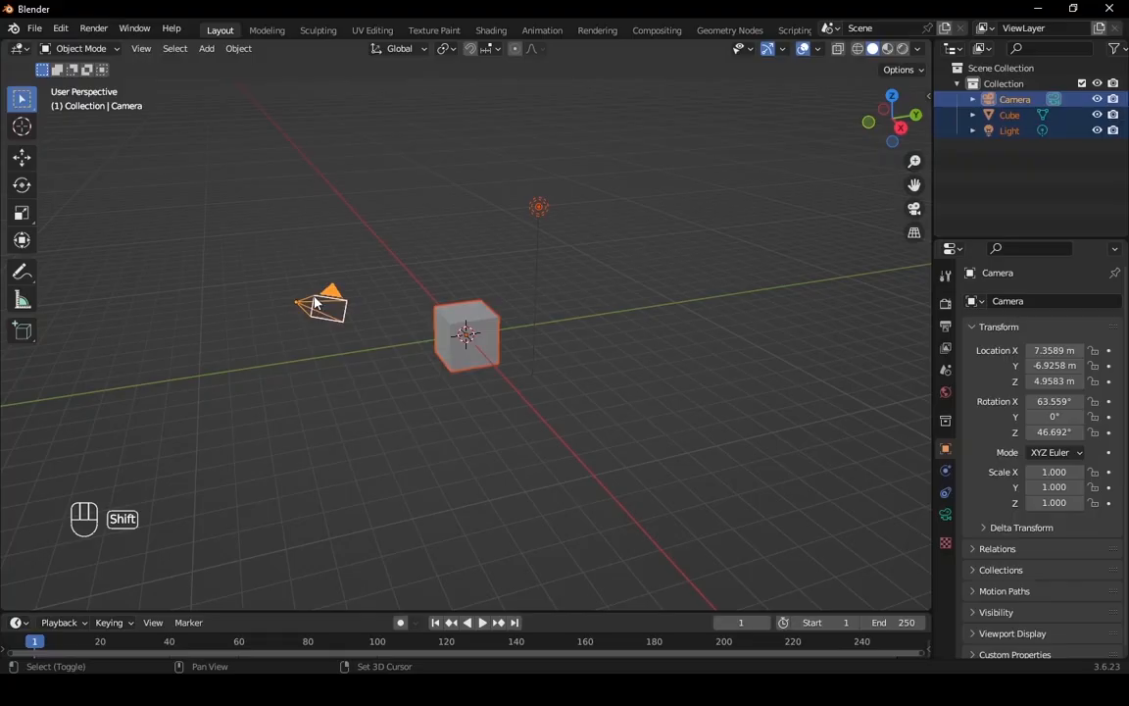
# Remove the camera, the light and the cube from the multiple selection one by one.
pyautogui.keyDown('shift'); pyautogui.click(315, 304); pyautogui.keyUp('shift')
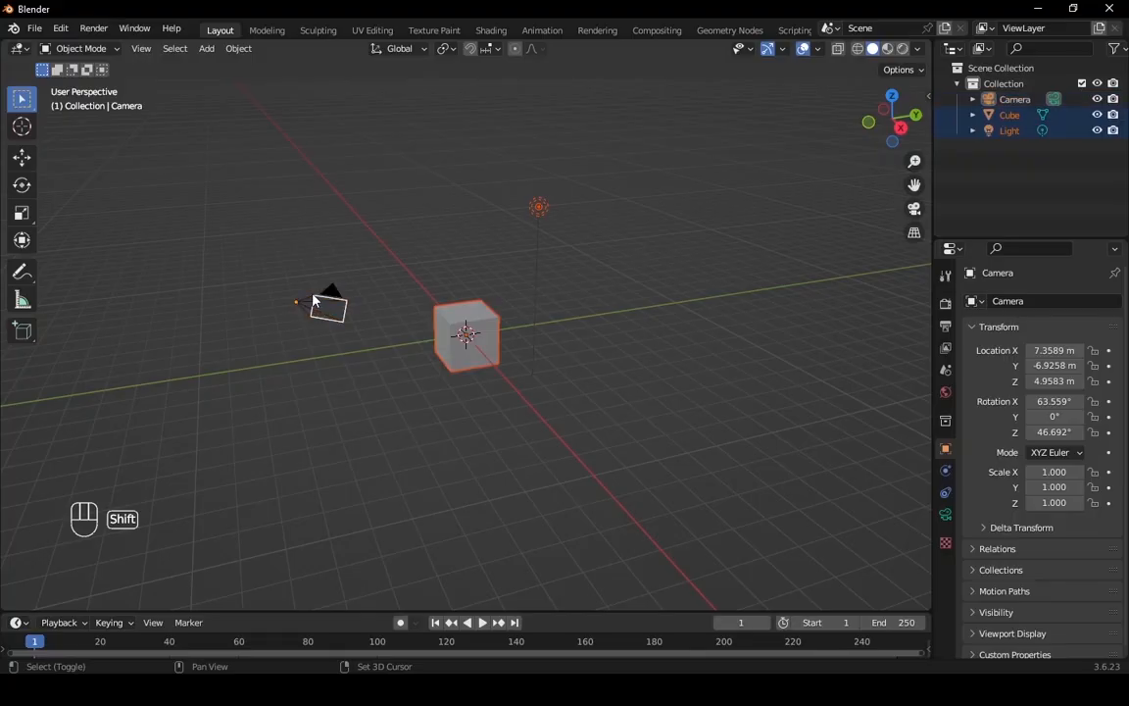
pyautogui.keyDown('shift'); pyautogui.click(537, 204); pyautogui.keyUp('shift')
pyautogui.keyDown('shift'); pyautogui.click(538, 203); pyautogui.keyUp('shift')
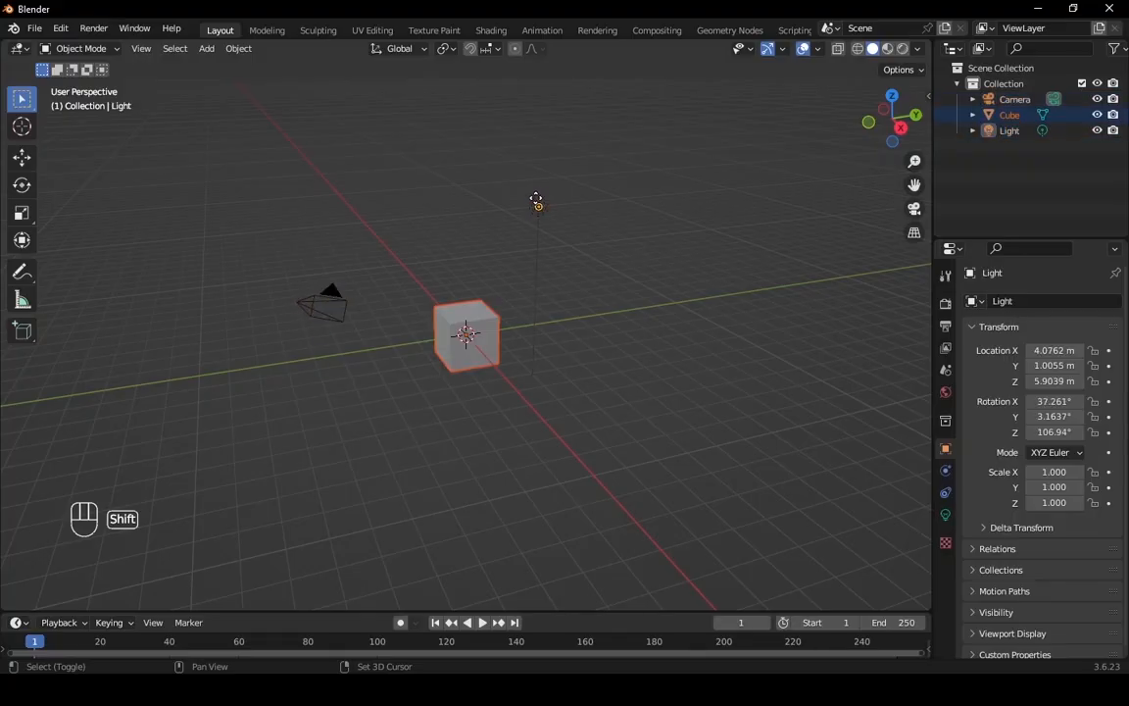
pyautogui.keyDown('shift'); pyautogui.click(493, 326); pyautogui.keyUp('shift')
pyautogui.keyDown('shift'); pyautogui.click(493, 327); pyautogui.keyUp('shift')
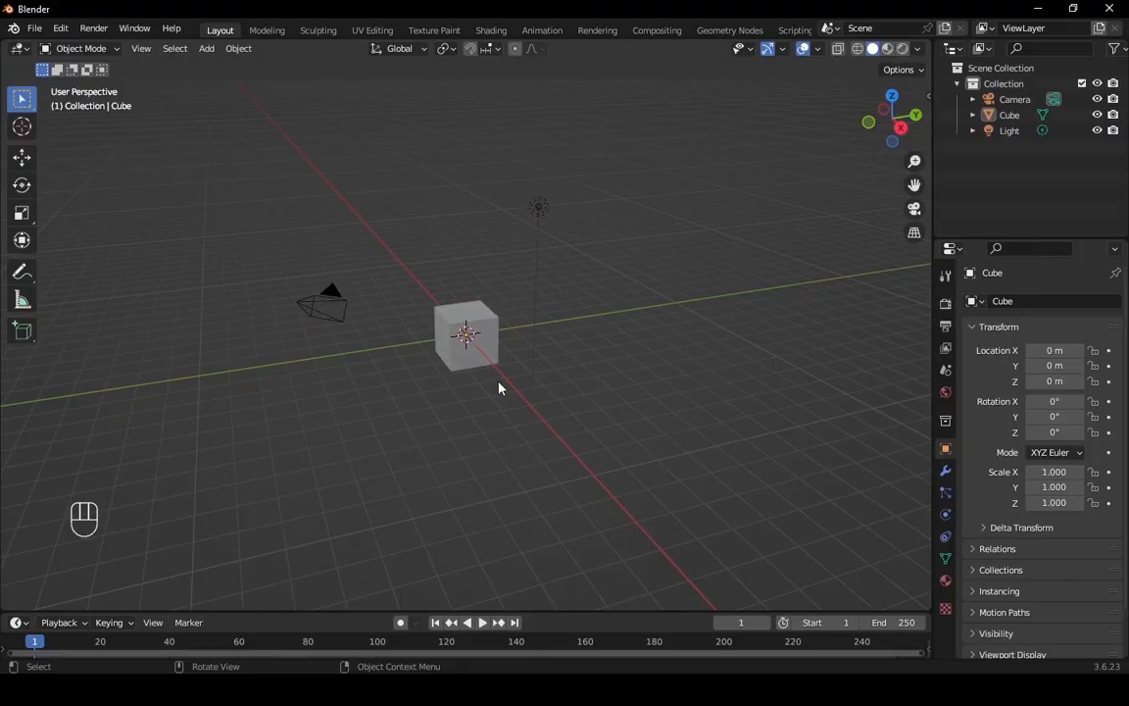
# Select the light and delete it from the scene.
pyautogui.moveTo(575, 421); pyautogui.dragTo(629, 418, button='middle')
pyautogui.click(534, 222)
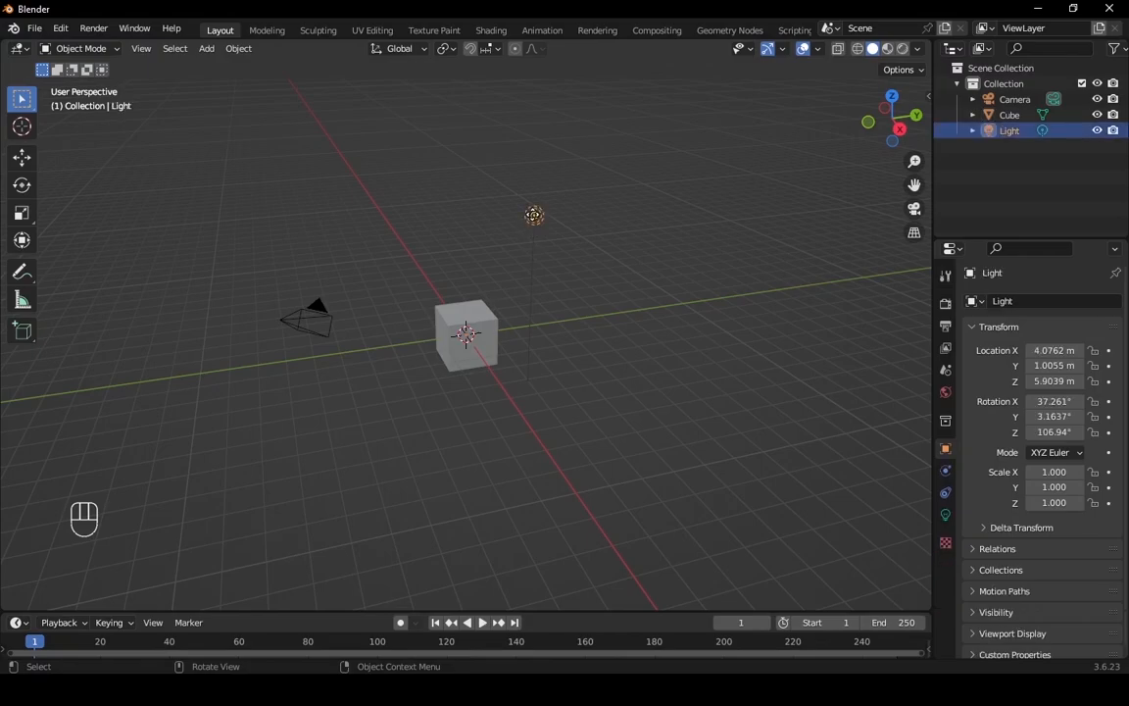
pyautogui.press('x')
pyautogui.press('x')
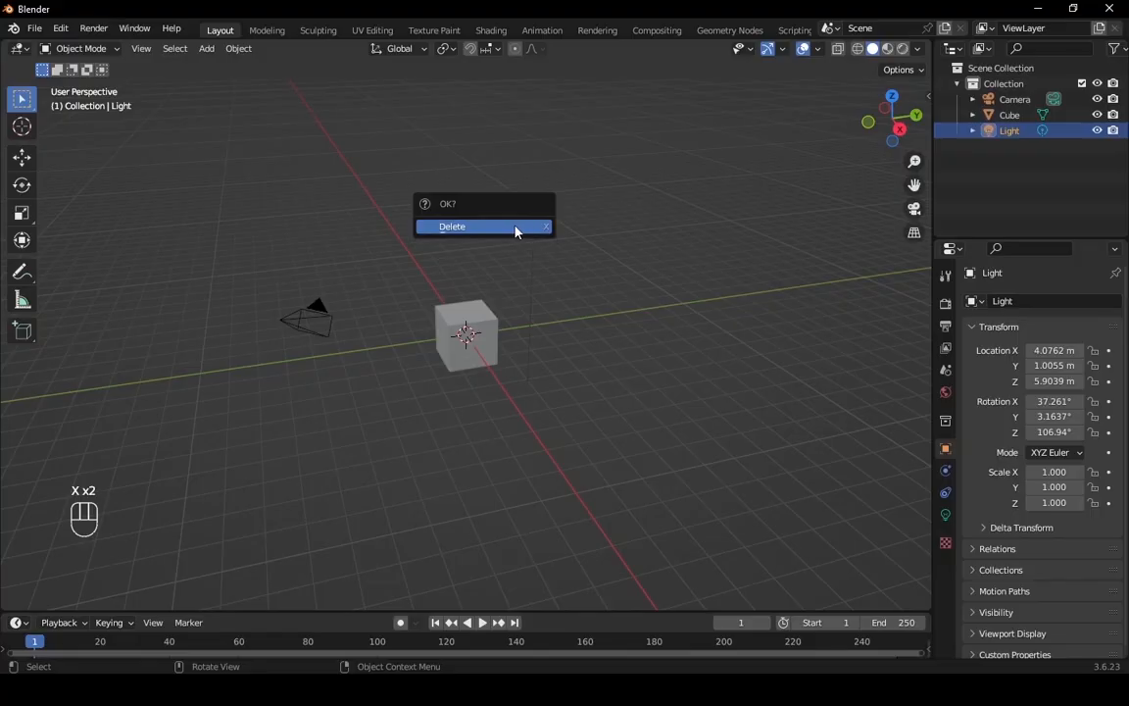
pyautogui.click(615, 274)
pyautogui.click(537, 222)
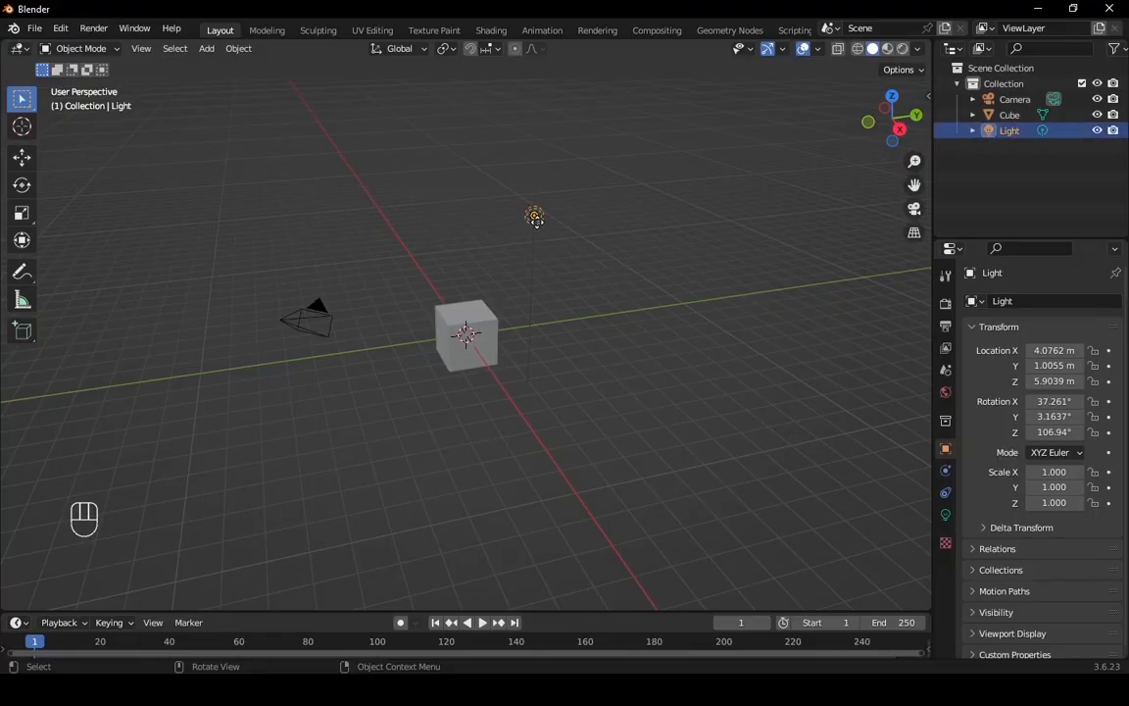
pyautogui.press('x')
pyautogui.click(524, 229)
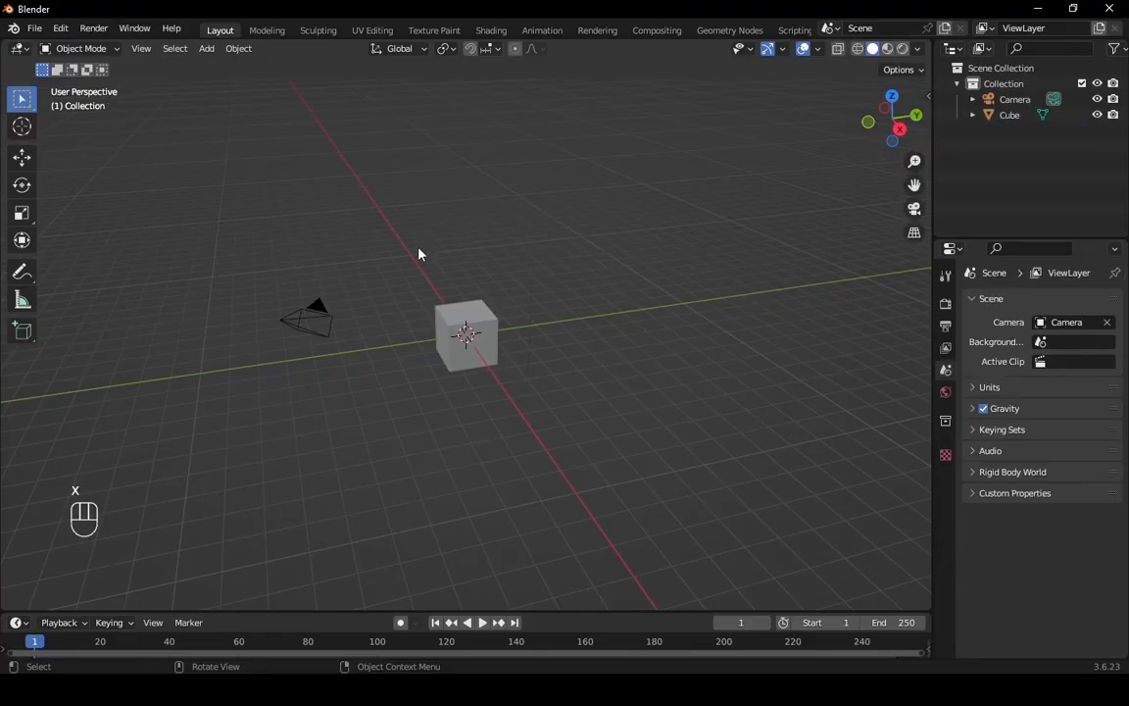
# Select the camera and delete it from the scene.
pyautogui.click(291, 335)
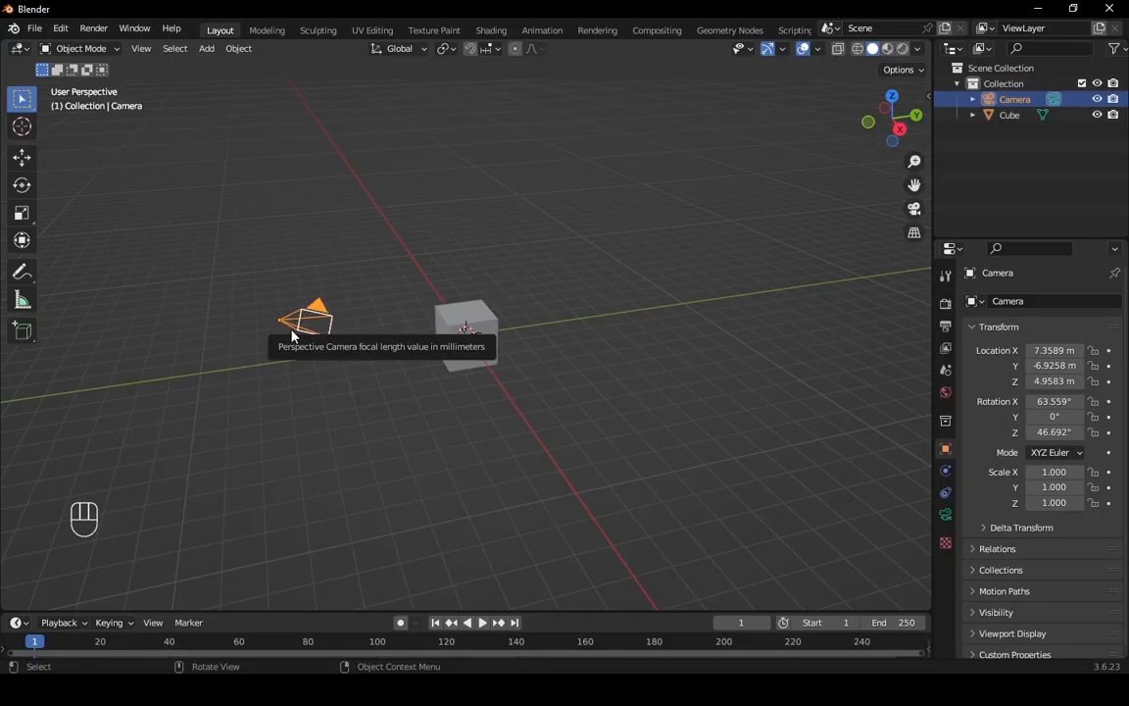
pyautogui.press('Delete')
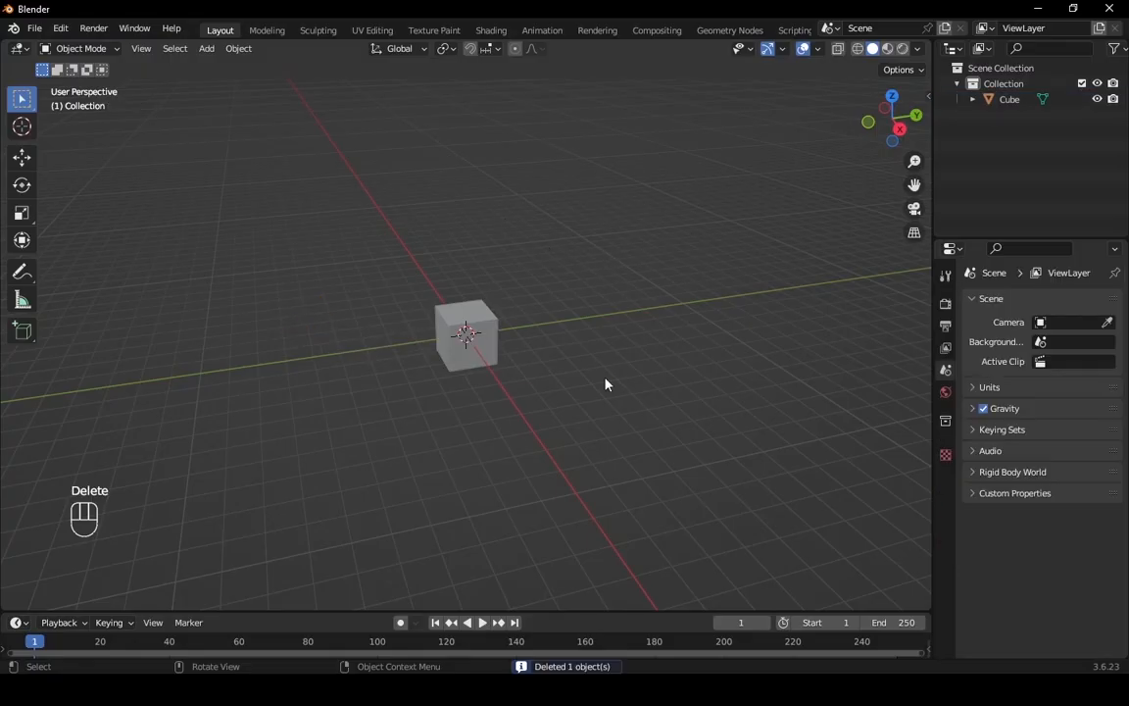
pyautogui.moveTo(608, 378); pyautogui.dragTo(624, 370, button='middle')
pyautogui.scroll(1, 624, 371)
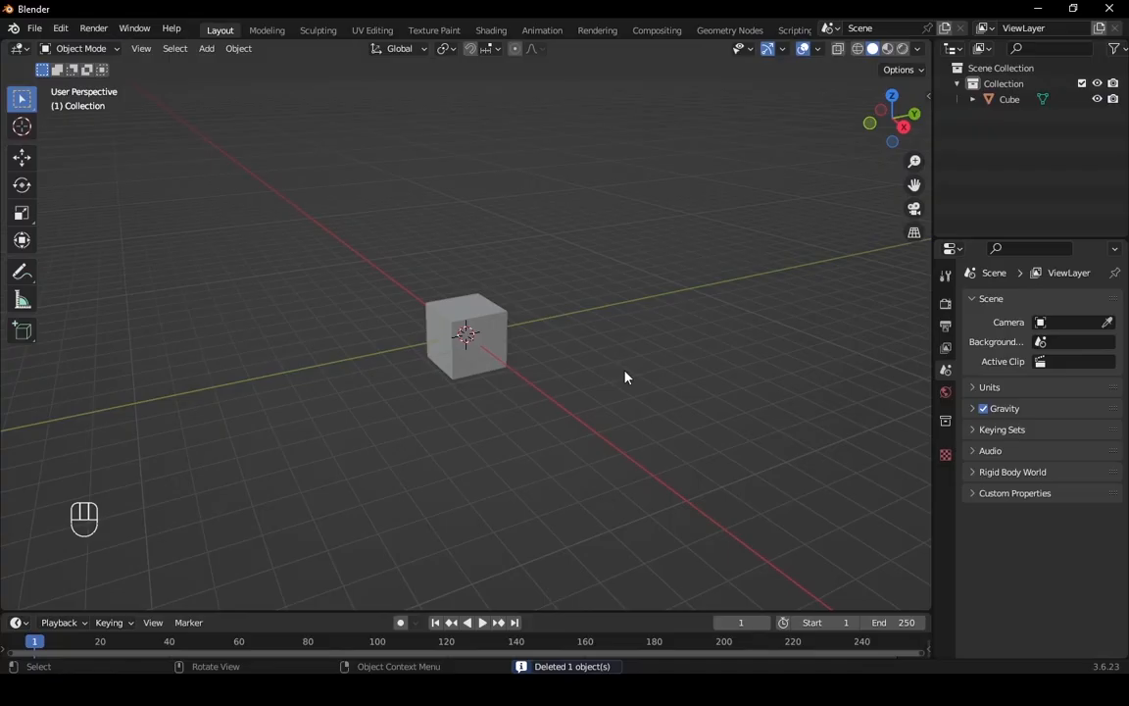
# Undo the camera's deletion, and delete the camera again.
pyautogui.press('ctrl')
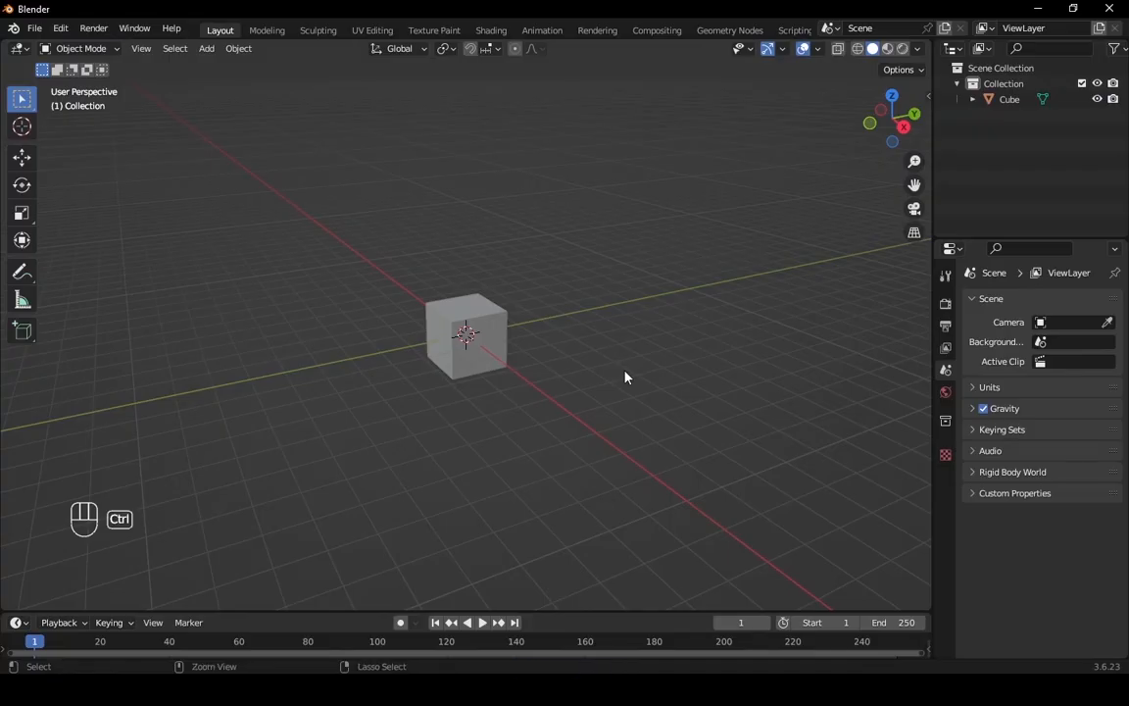
pyautogui.hotkey('ctrl', 'z')
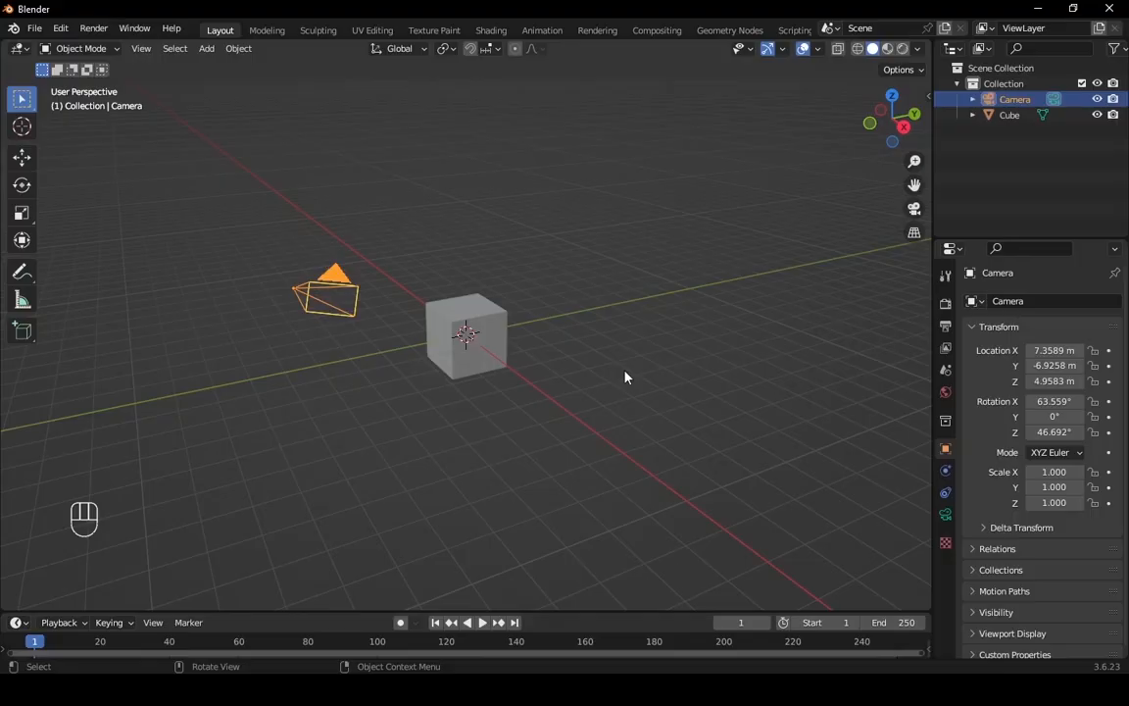
pyautogui.press('Delete')
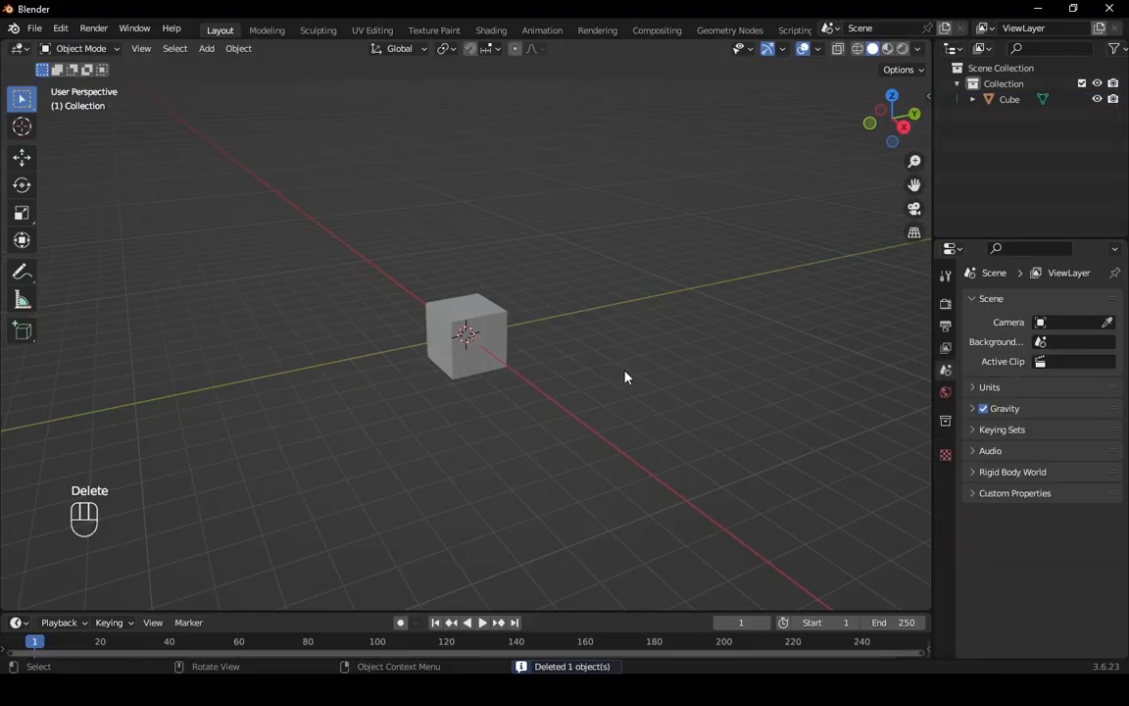
# Box-select the cube with the Select Box tool, and clear the selection.
pyautogui.moveTo(655, 398); pyautogui.dragTo(442, 357, button='middle')
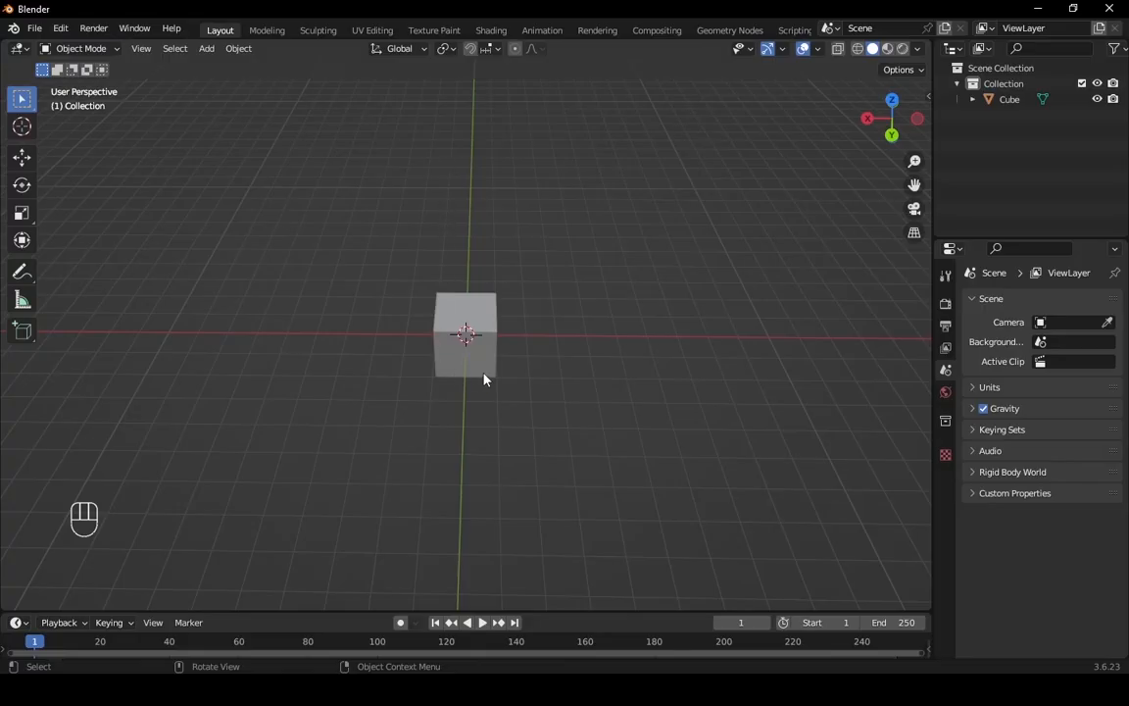
pyautogui.moveTo(494, 373); pyautogui.dragTo(735, 371, button='middle')
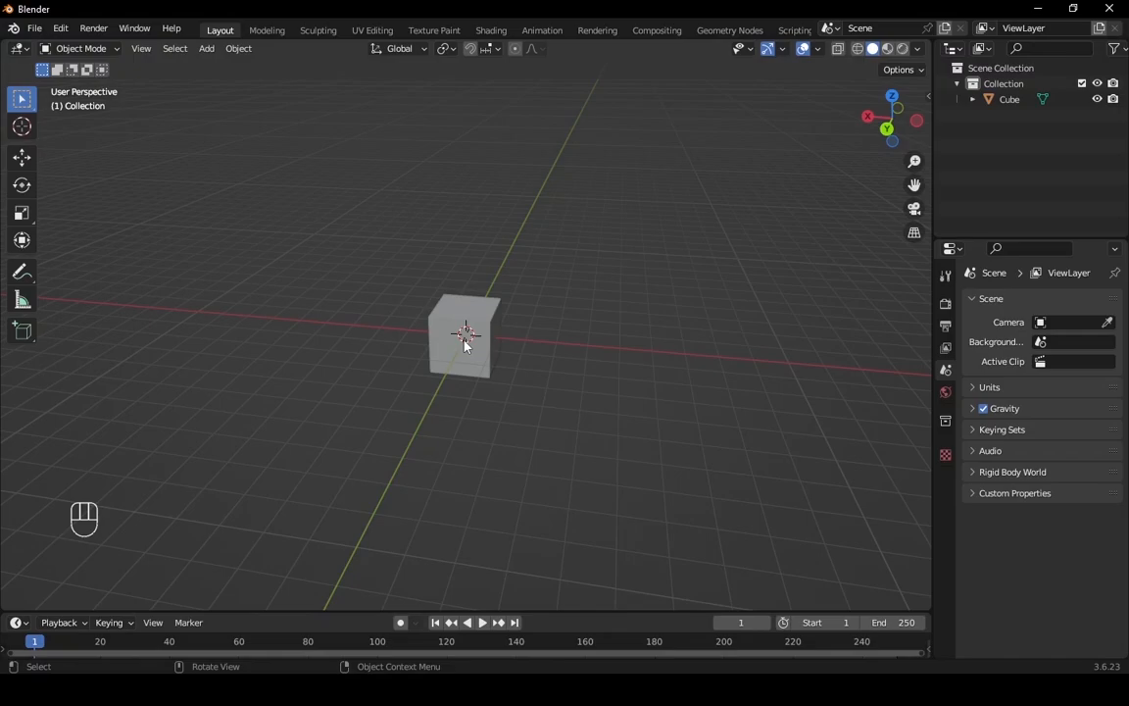
pyautogui.moveTo(479, 359); pyautogui.dragTo(515, 356, button='middle')
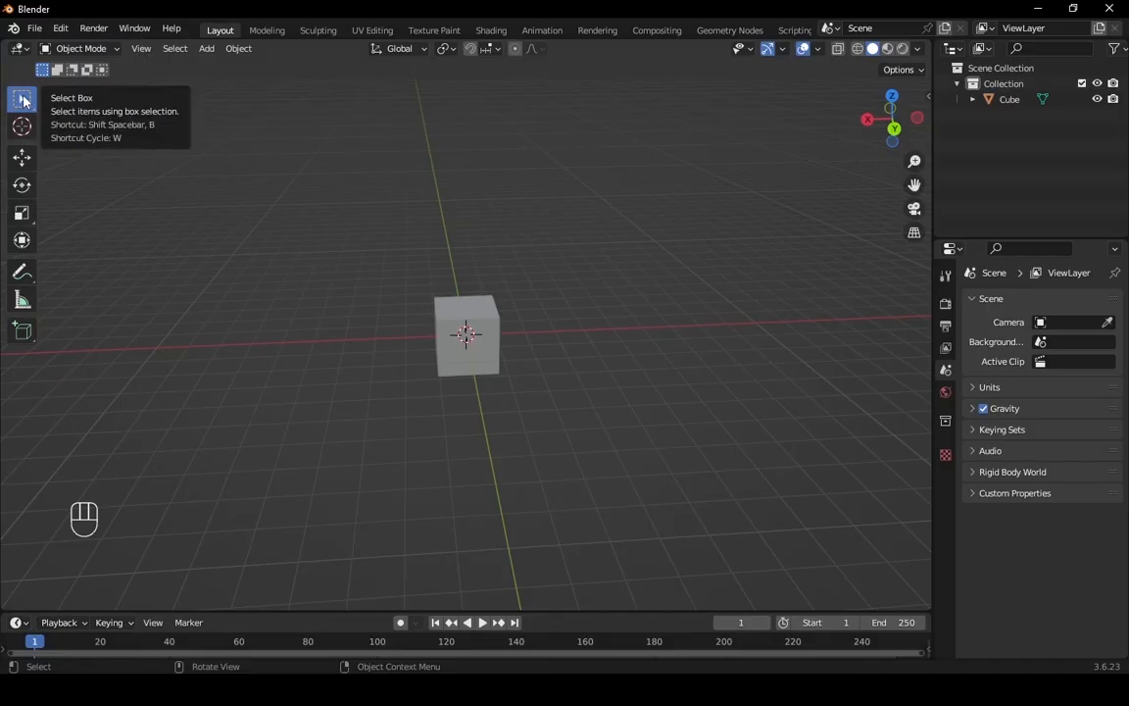
pyautogui.moveTo(619, 232); pyautogui.dragTo(347, 420)
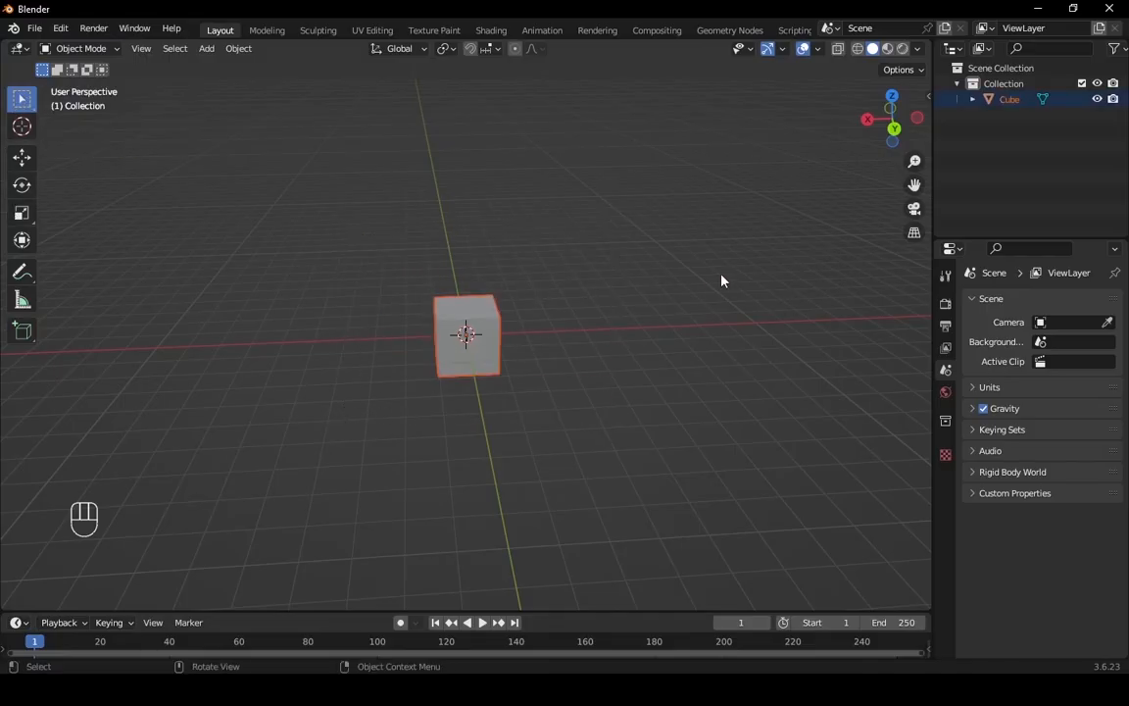
pyautogui.click(723, 280)
pyautogui.moveTo(746, 327); pyautogui.dragTo(723, 329, button='middle')
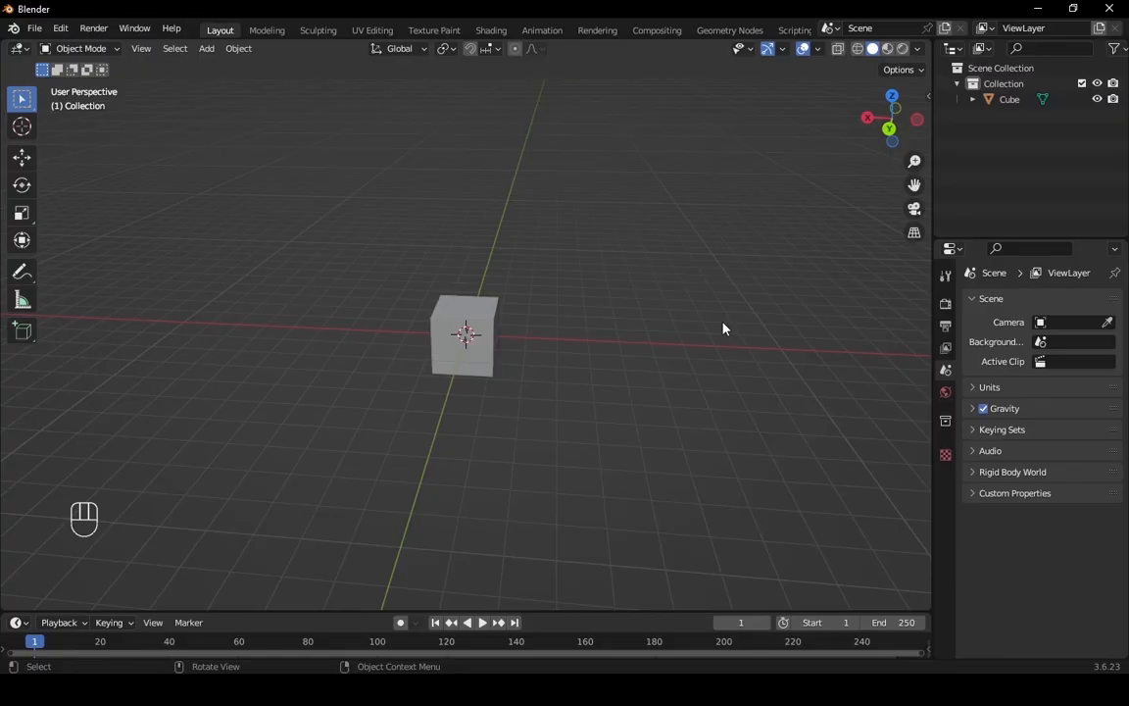
# Activate the Move tool, select the cube and shift it along the X axis to about 0.075 m.
pyautogui.click(22, 158)
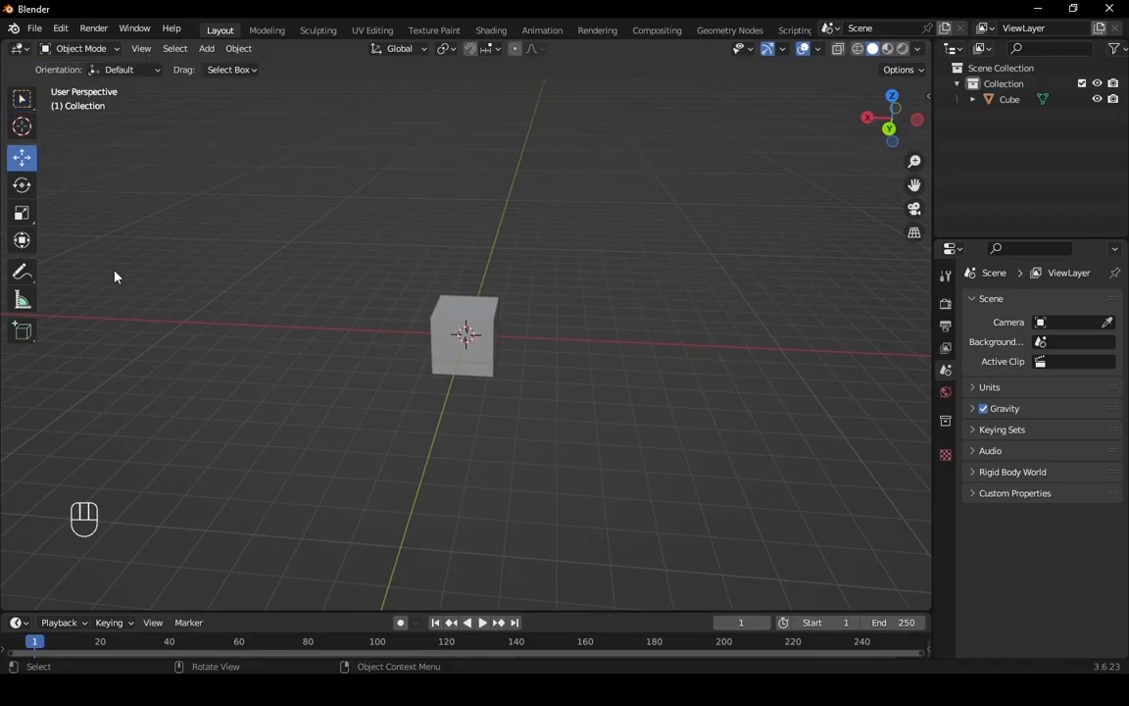
pyautogui.click(487, 336)
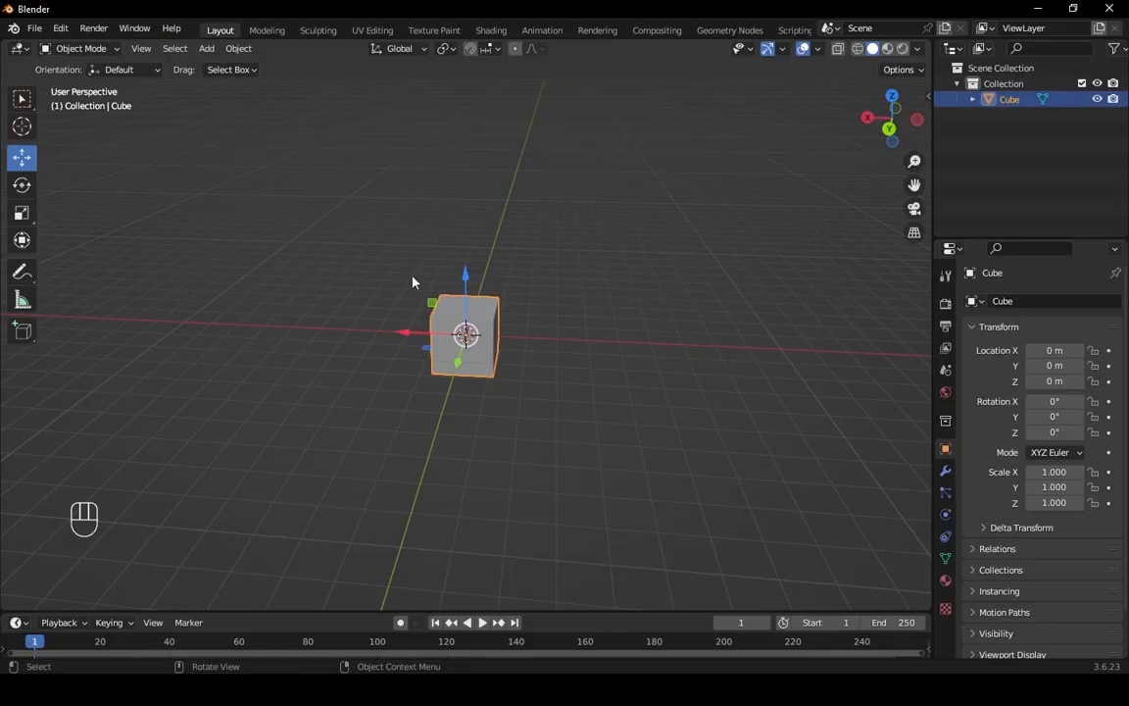
pyautogui.moveTo(473, 389); pyautogui.dragTo(495, 371, button='middle')
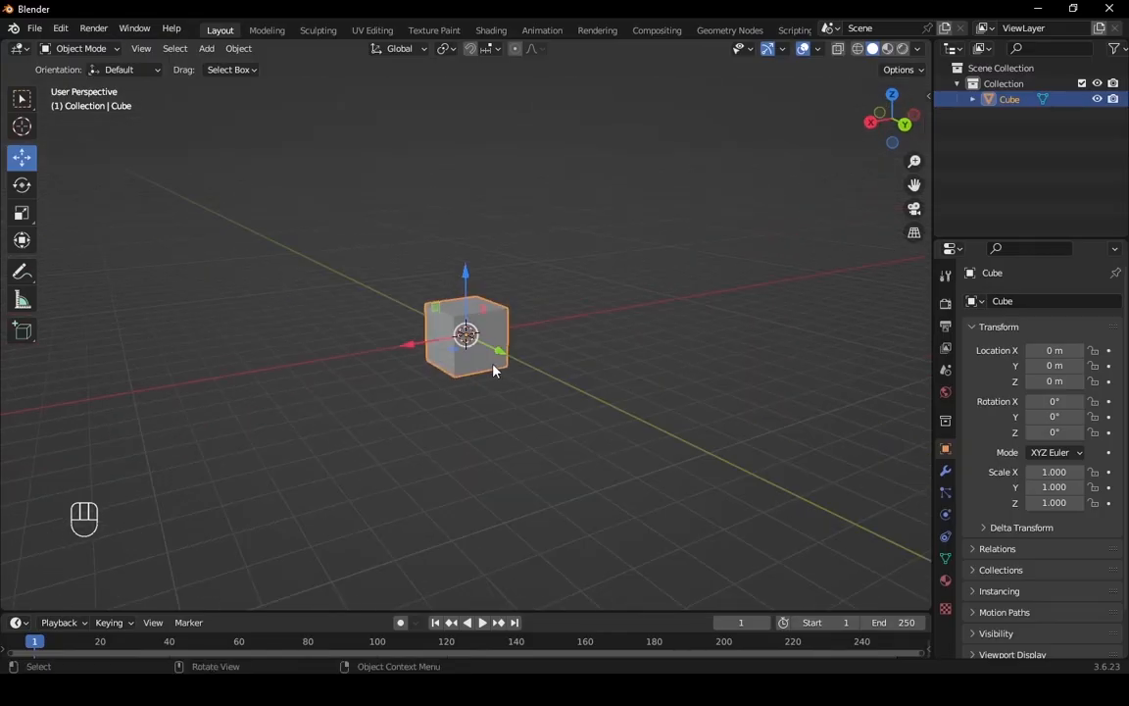
pyautogui.click(416, 348)
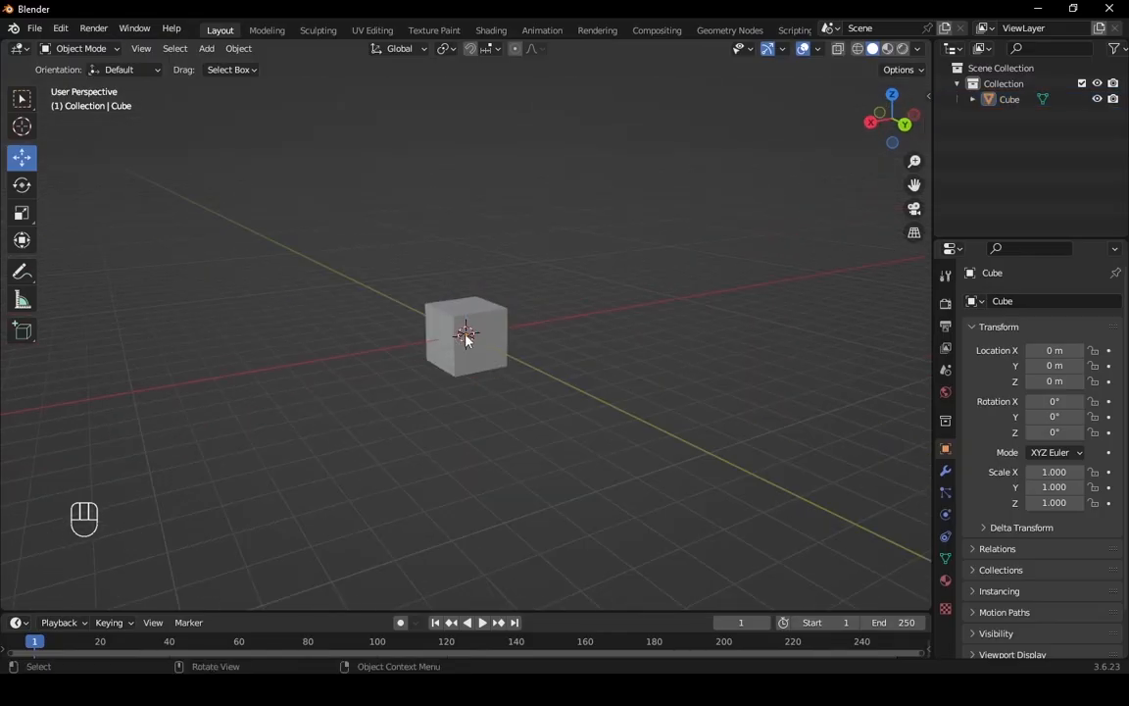
pyautogui.click(435, 349)
pyautogui.moveTo(409, 346)
pyautogui.mouseDown()
pyautogui.moveTo(429, 344)
pyautogui.moveTo(320, 355)
pyautogui.moveTo(586, 315)
pyautogui.moveTo(361, 355)
pyautogui.moveTo(515, 330)
pyautogui.moveTo(399, 360)
pyautogui.moveTo(409, 357)
pyautogui.mouseUp()
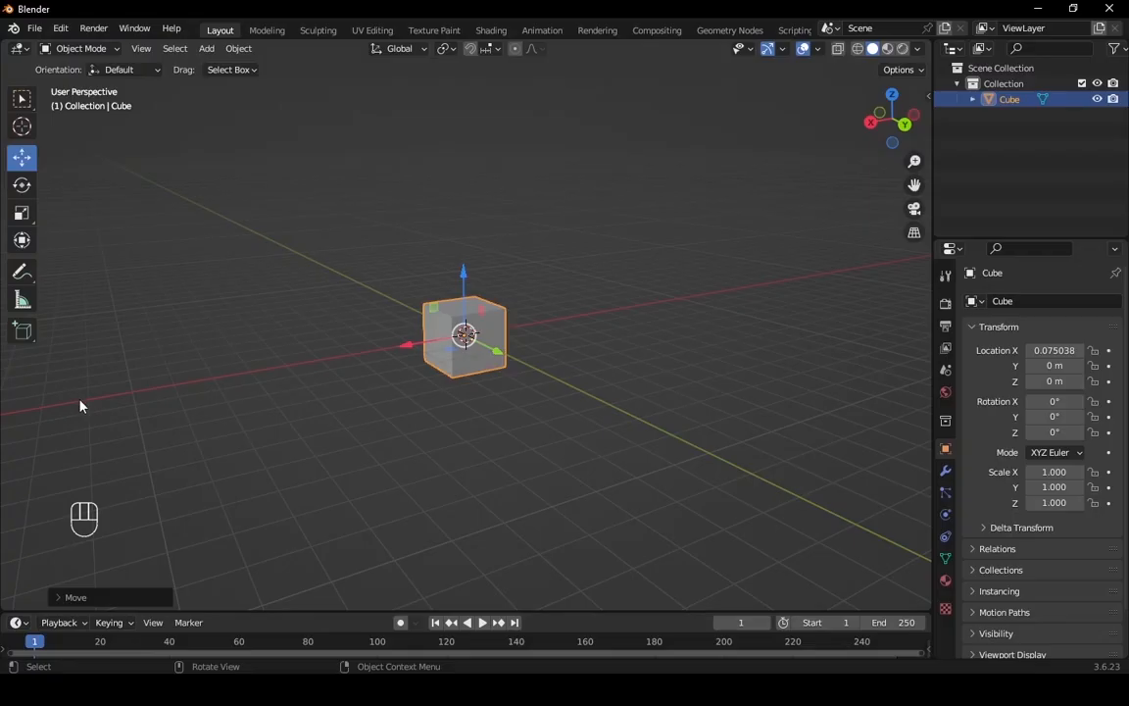
# Move the cube along the Y axis to about 2.52 m and along the X axis to about -1.89 m.
pyautogui.moveTo(83, 403); pyautogui.dragTo(387, 413, button='middle')
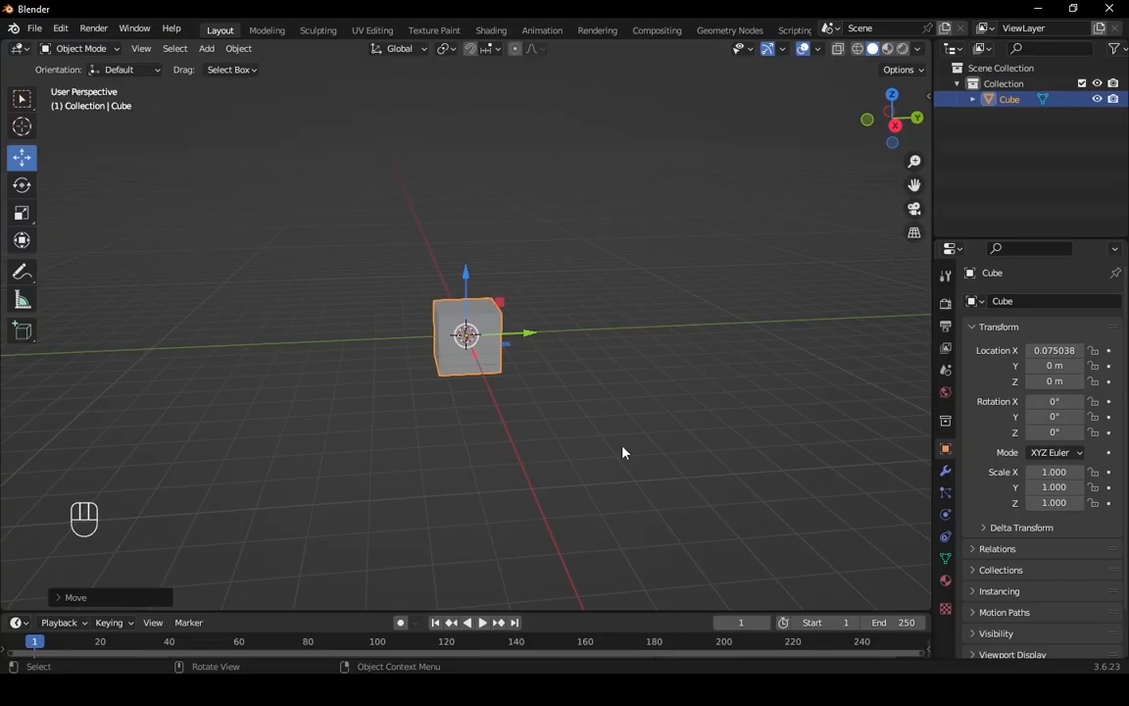
pyautogui.moveTo(622, 453); pyautogui.dragTo(320, 414, button='middle')
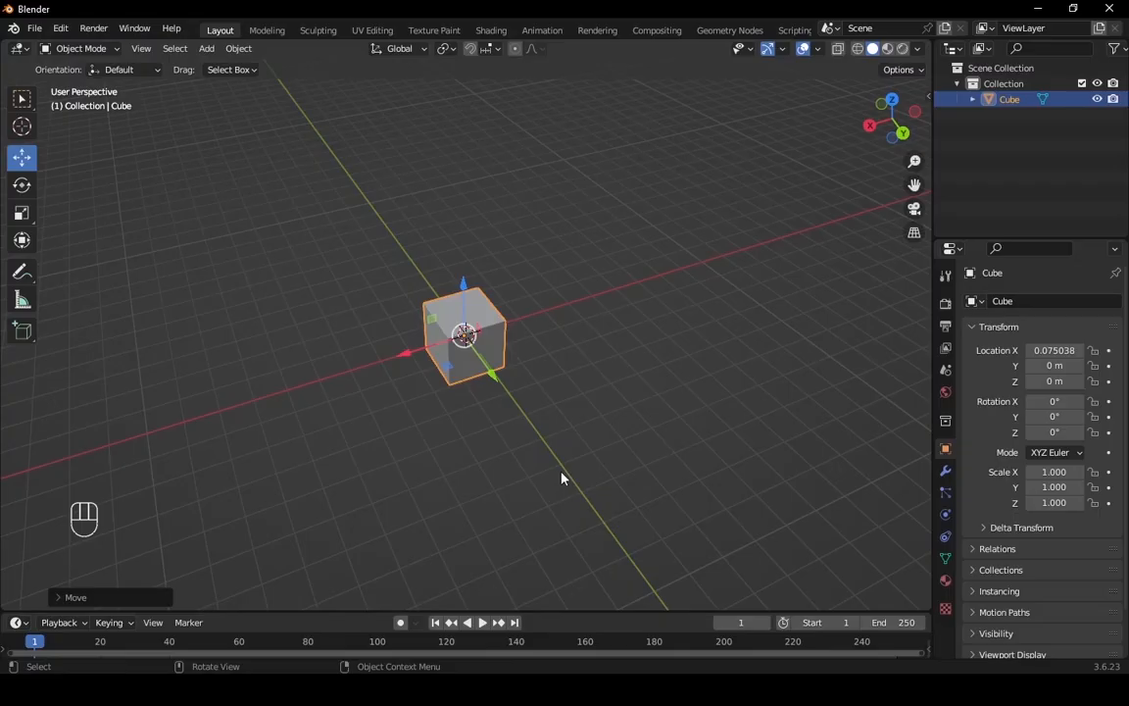
pyautogui.moveTo(565, 477); pyautogui.dragTo(619, 348, button='middle')
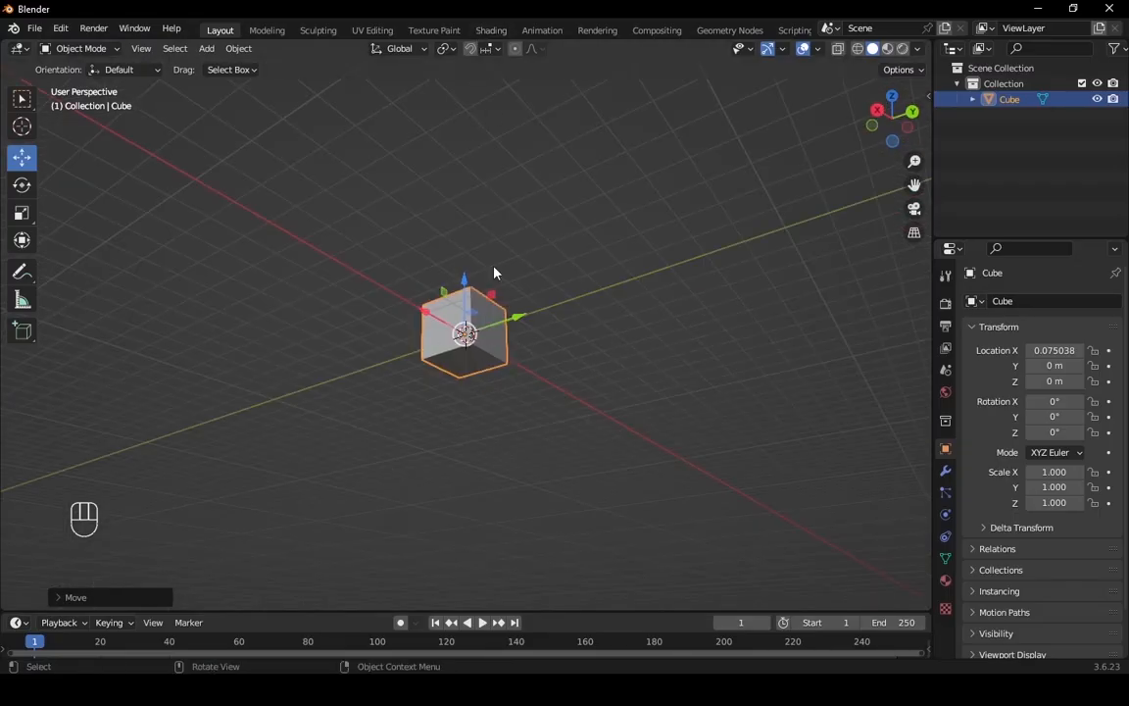
pyautogui.moveTo(496, 272); pyautogui.dragTo(467, 374, button='middle')
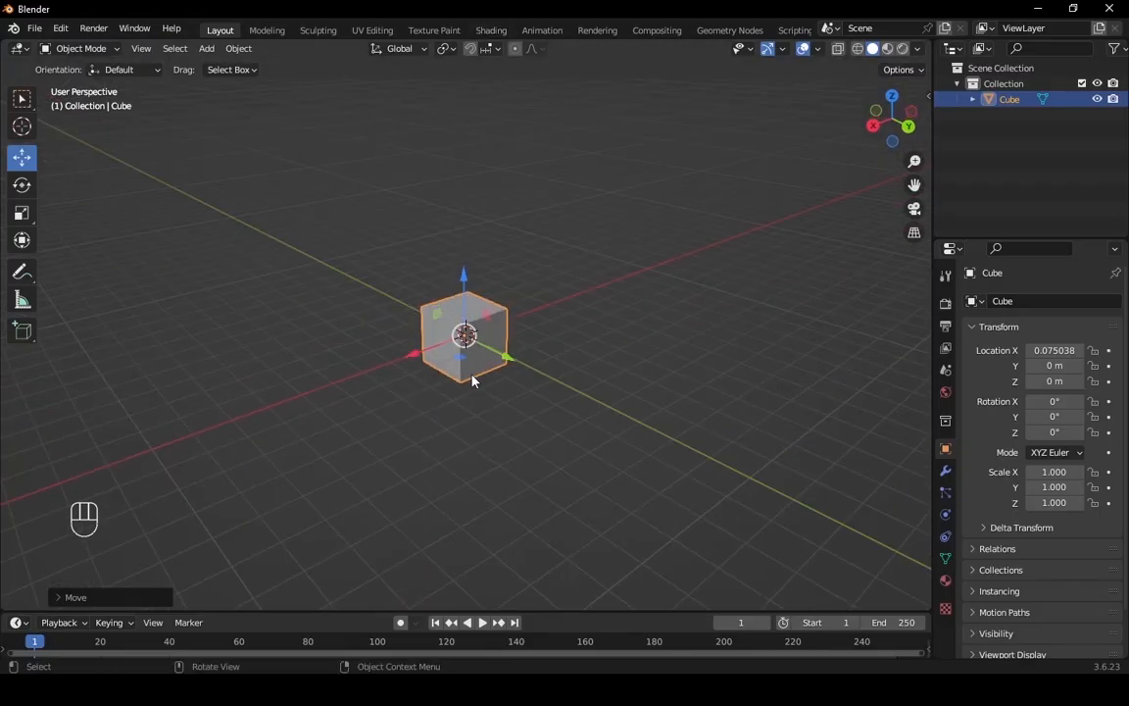
pyautogui.moveTo(607, 330); pyautogui.dragTo(567, 353, button='middle')
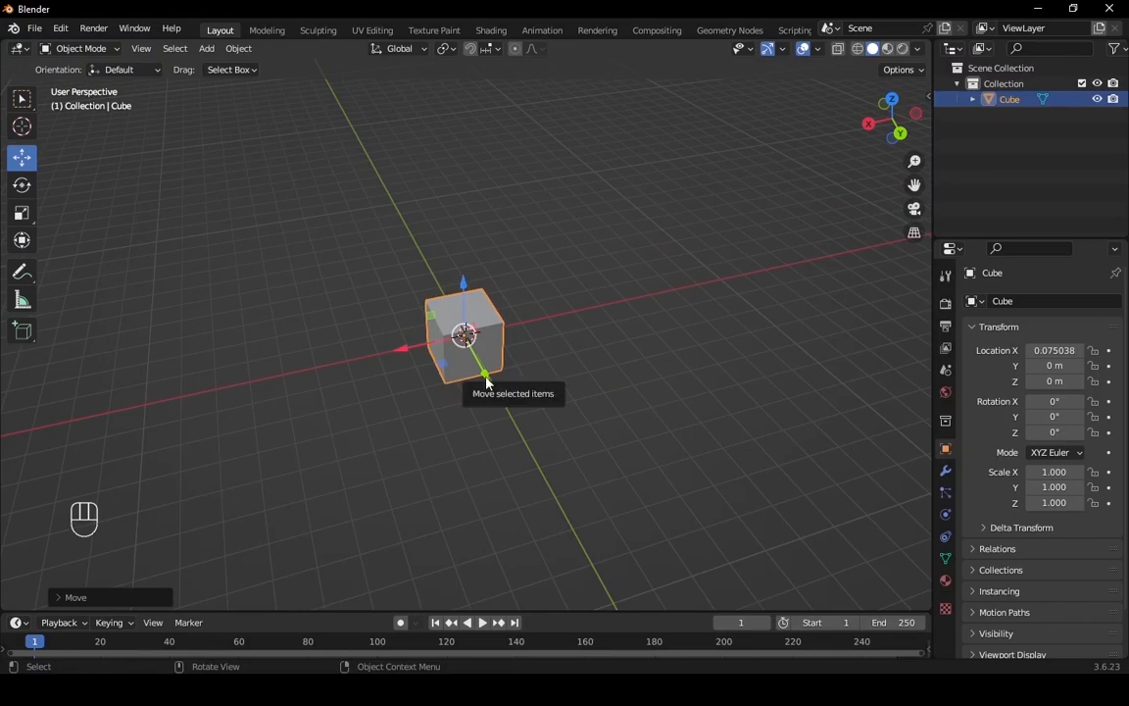
pyautogui.moveTo(487, 381); pyautogui.dragTo(510, 441)
pyautogui.moveTo(437, 397); pyautogui.dragTo(499, 382)
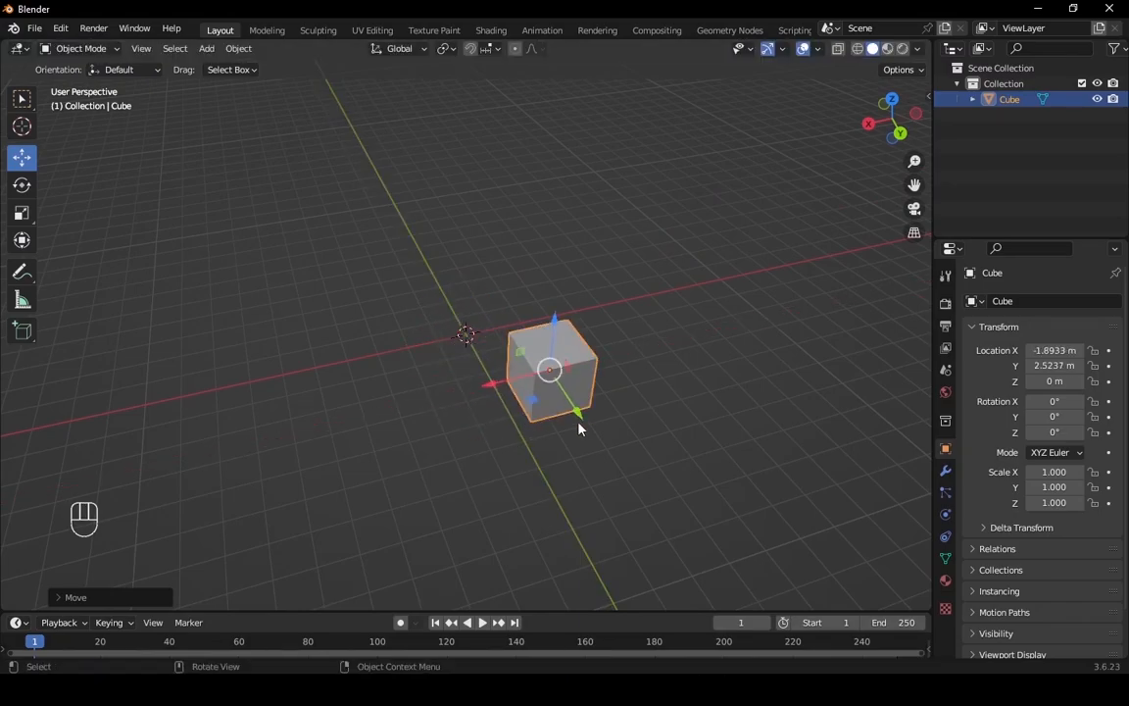
# Move the cube along the Y axis to about -1.10 m and raise it along Z to about 3.68 m.
pyautogui.moveTo(578, 416); pyautogui.dragTo(532, 347)
pyautogui.moveTo(511, 256); pyautogui.dragTo(516, 155)
pyautogui.moveTo(549, 314); pyautogui.dragTo(520, 252, button='middle')
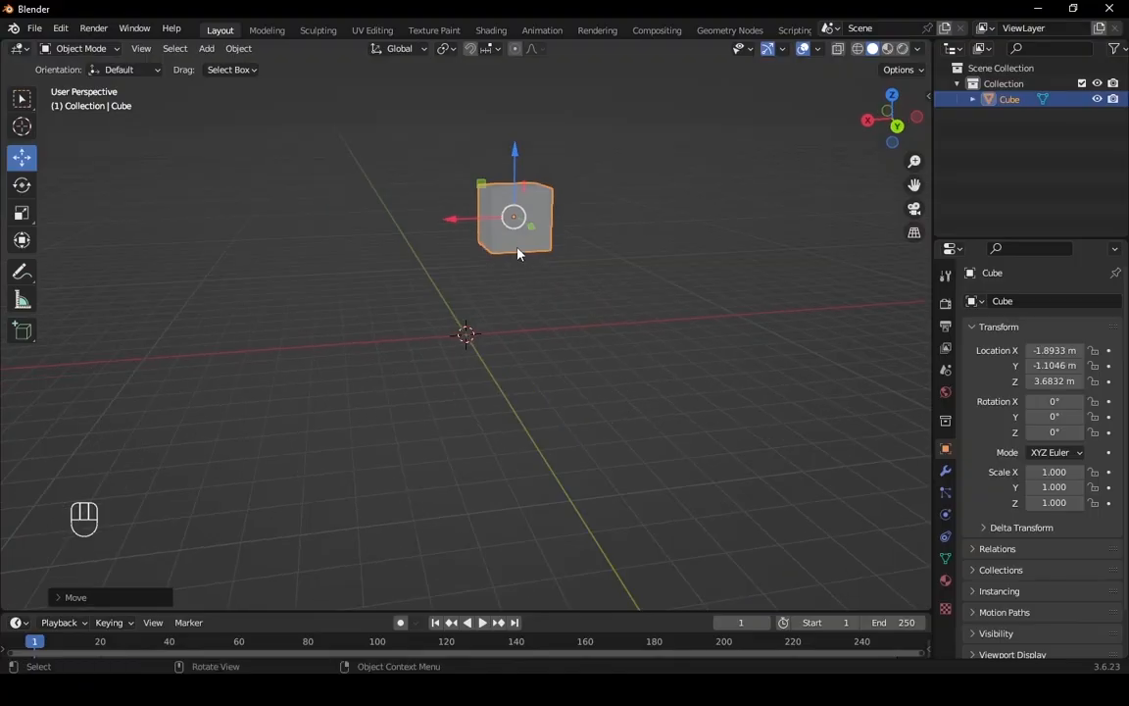
# Move the cube freely in the view plane to about Y -1.25 m, and shift it to about X -0.42 m and Z 0.60 m.
pyautogui.moveTo(515, 217); pyautogui.dragTo(485, 208)
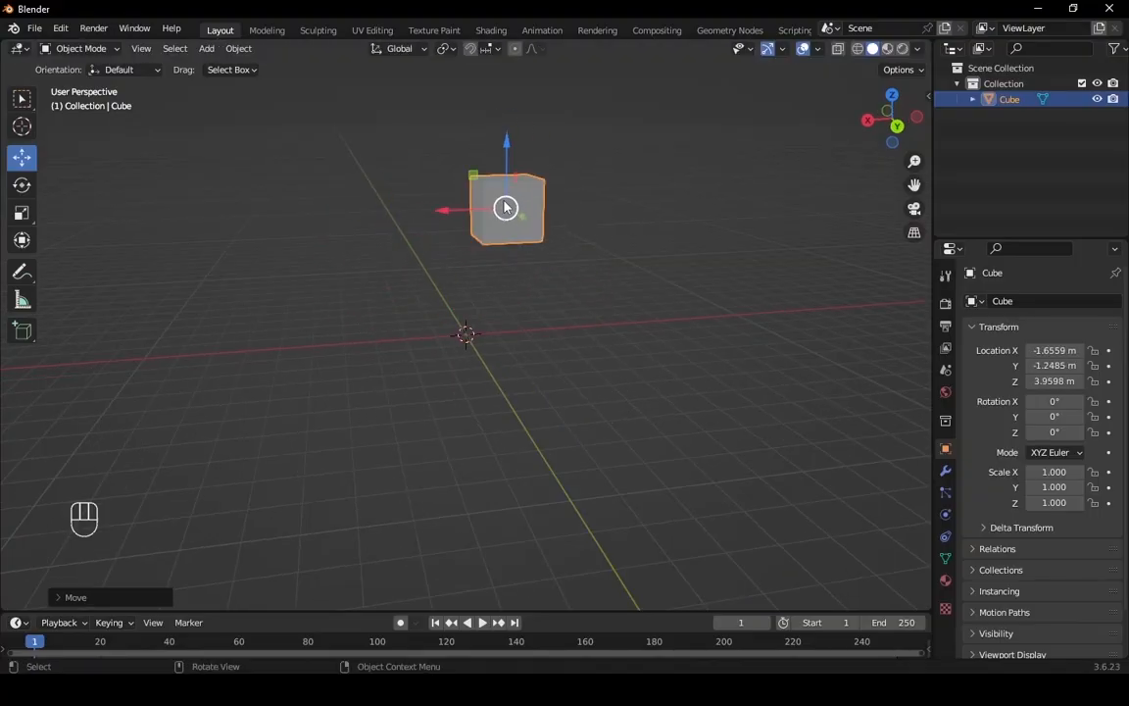
pyautogui.moveTo(586, 255); pyautogui.dragTo(569, 260, button='middle')
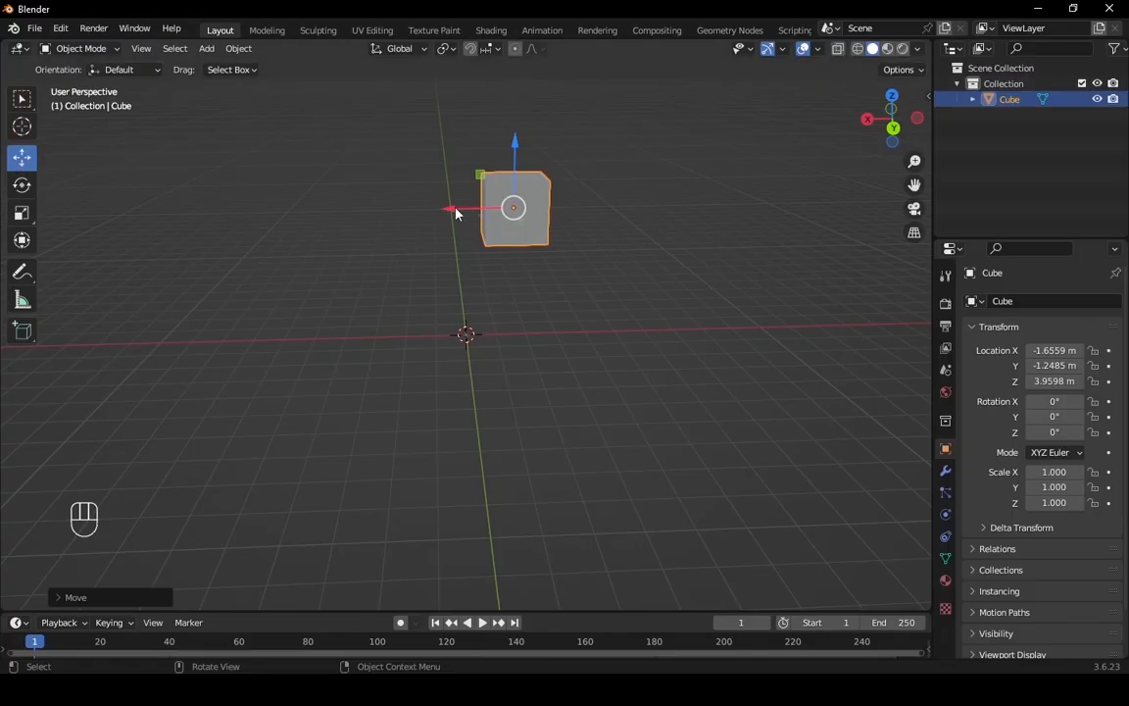
pyautogui.moveTo(455, 214); pyautogui.dragTo(558, 299)
pyautogui.press('z')
pyautogui.moveTo(639, 293); pyautogui.dragTo(600, 376, button='middle')
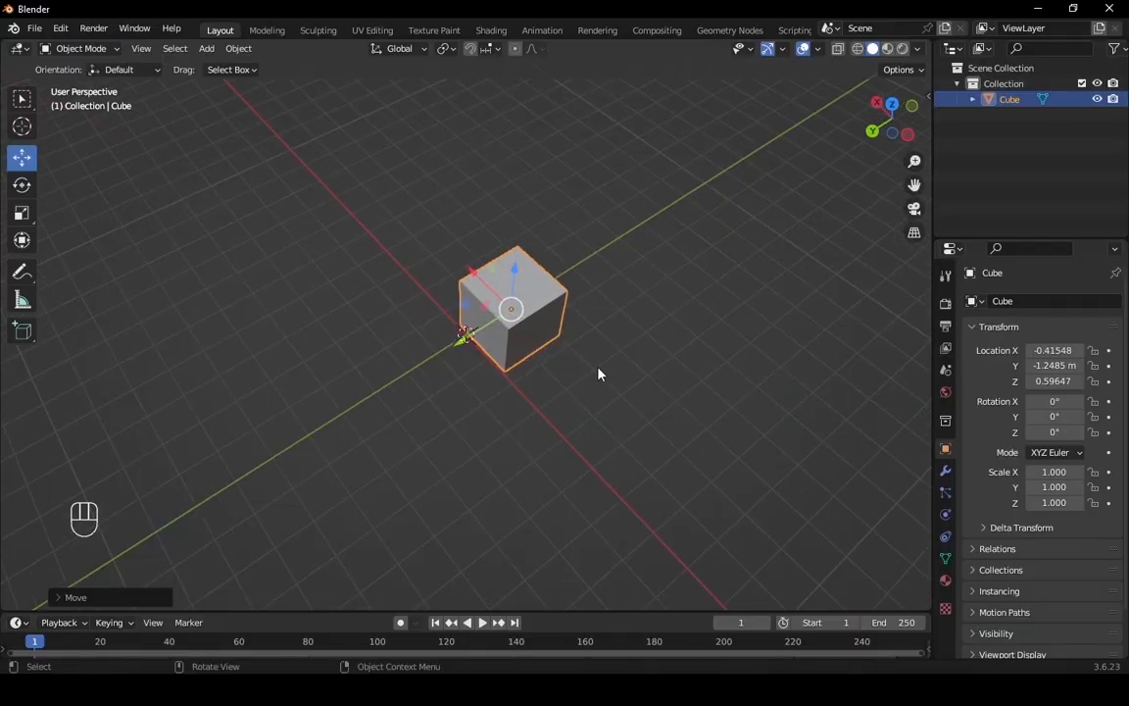
pyautogui.moveTo(731, 353); pyautogui.dragTo(639, 373, button='middle')
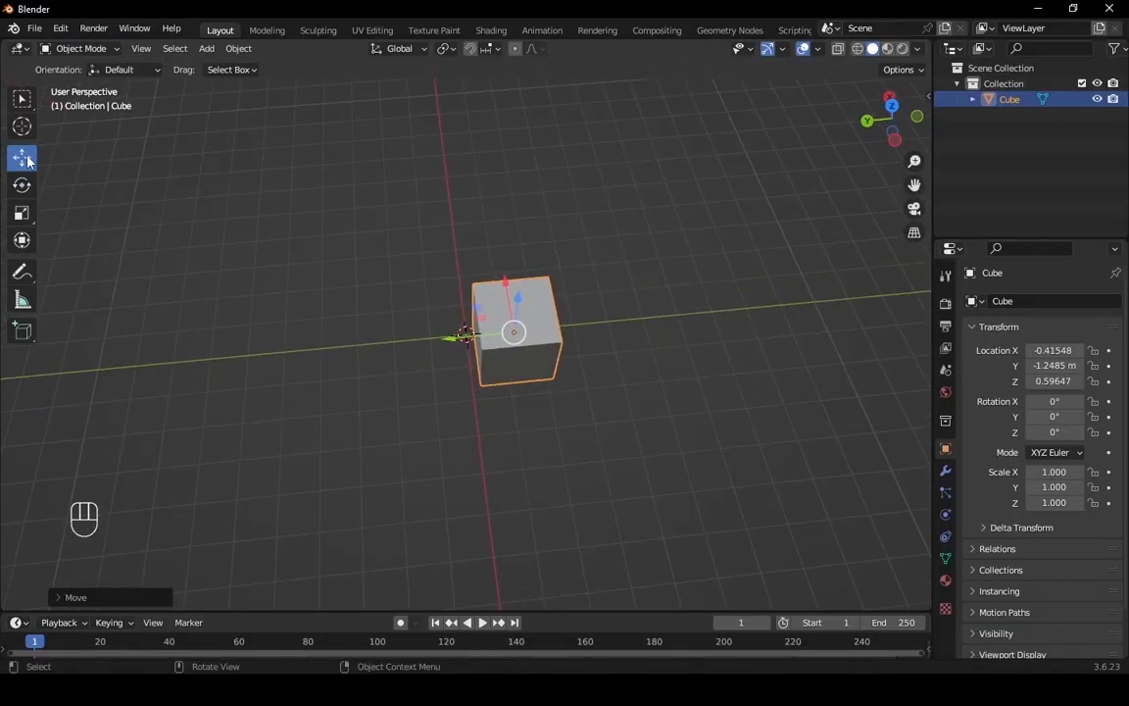
# Switch to the Select Box tool and move the selected cube freely to about X -1.49 m, Y 3.84 m, Z 2.12 m.
pyautogui.click(21, 100)
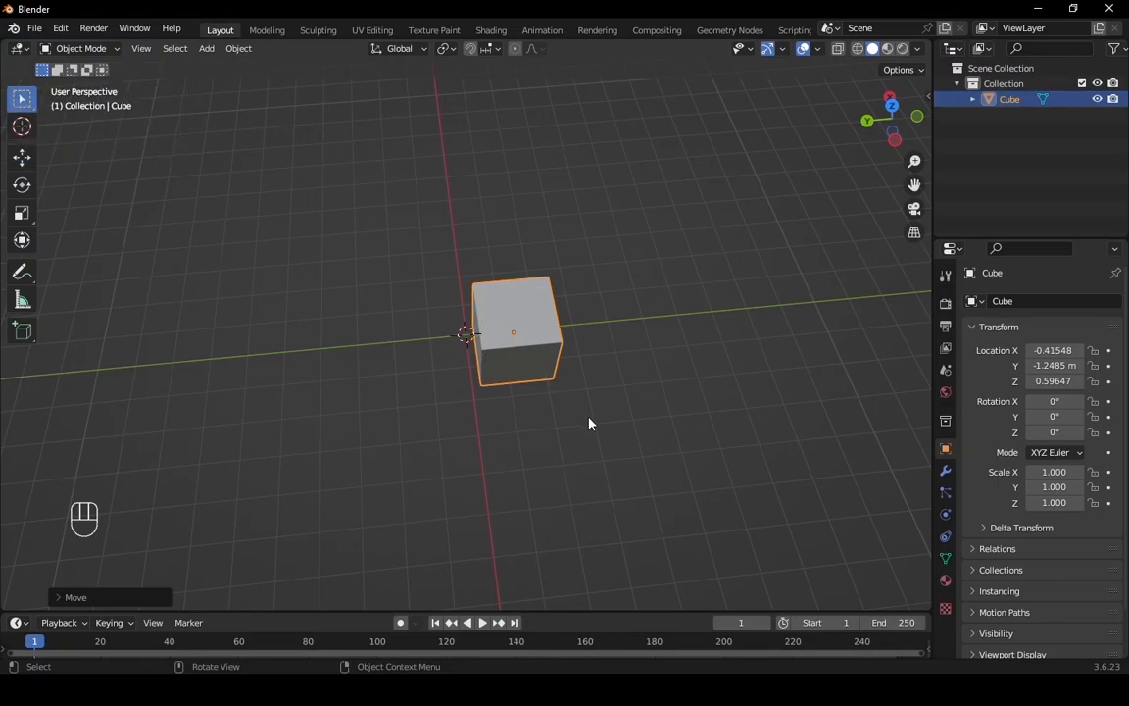
pyautogui.moveTo(590, 423); pyautogui.dragTo(555, 400, button='middle')
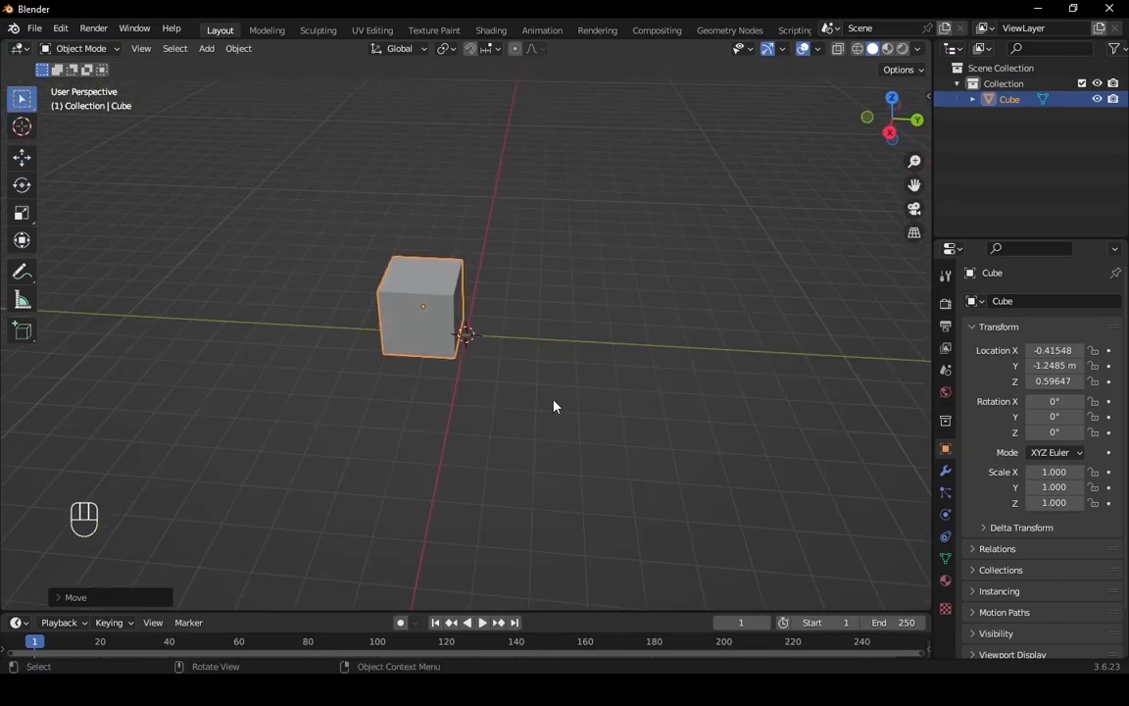
pyautogui.click(555, 401)
pyautogui.click(409, 308)
pyautogui.moveTo(466, 396); pyautogui.dragTo(506, 412, button='middle')
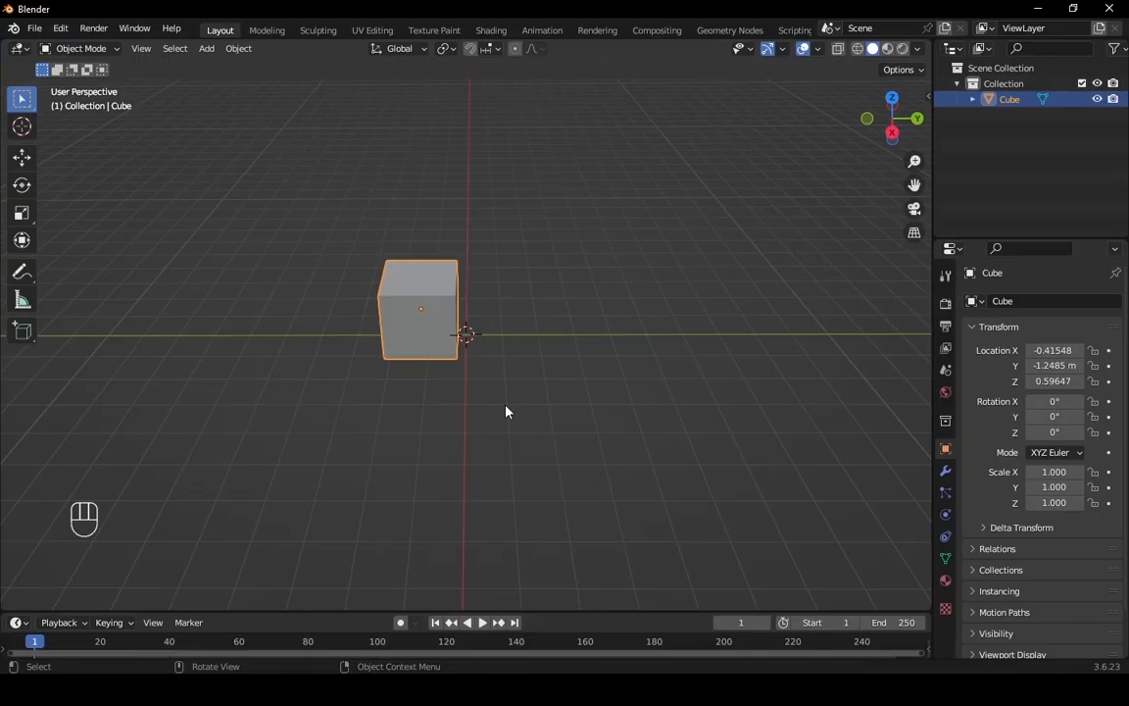
pyautogui.press('g')
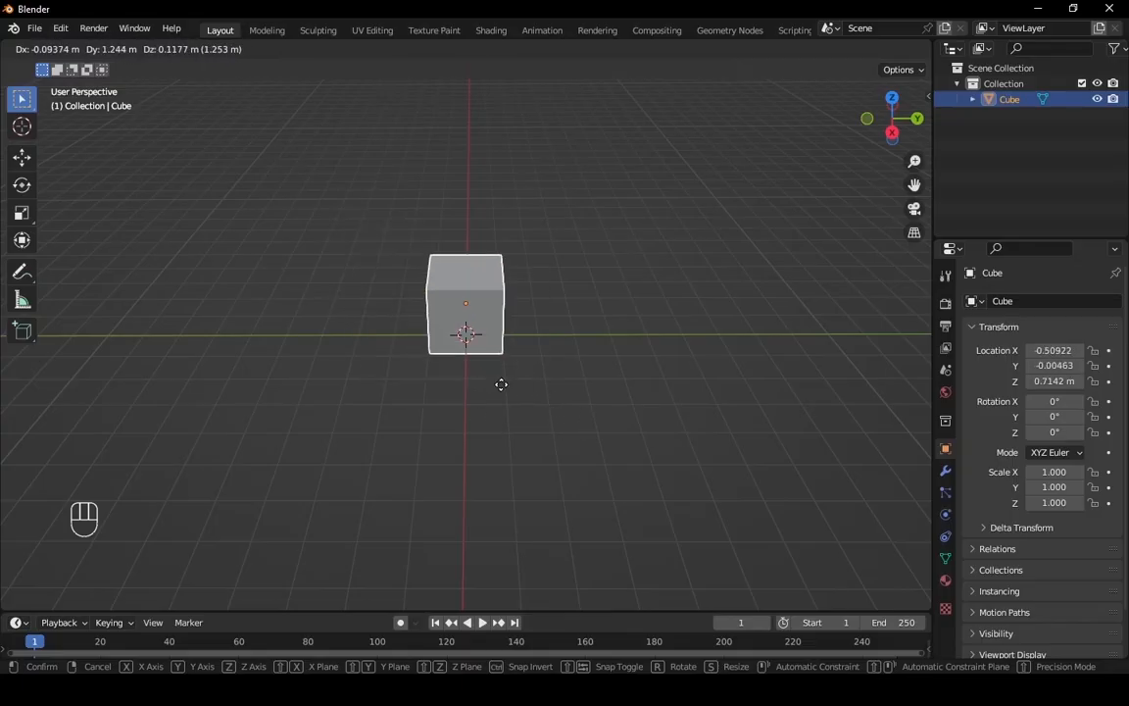
pyautogui.click(688, 341)
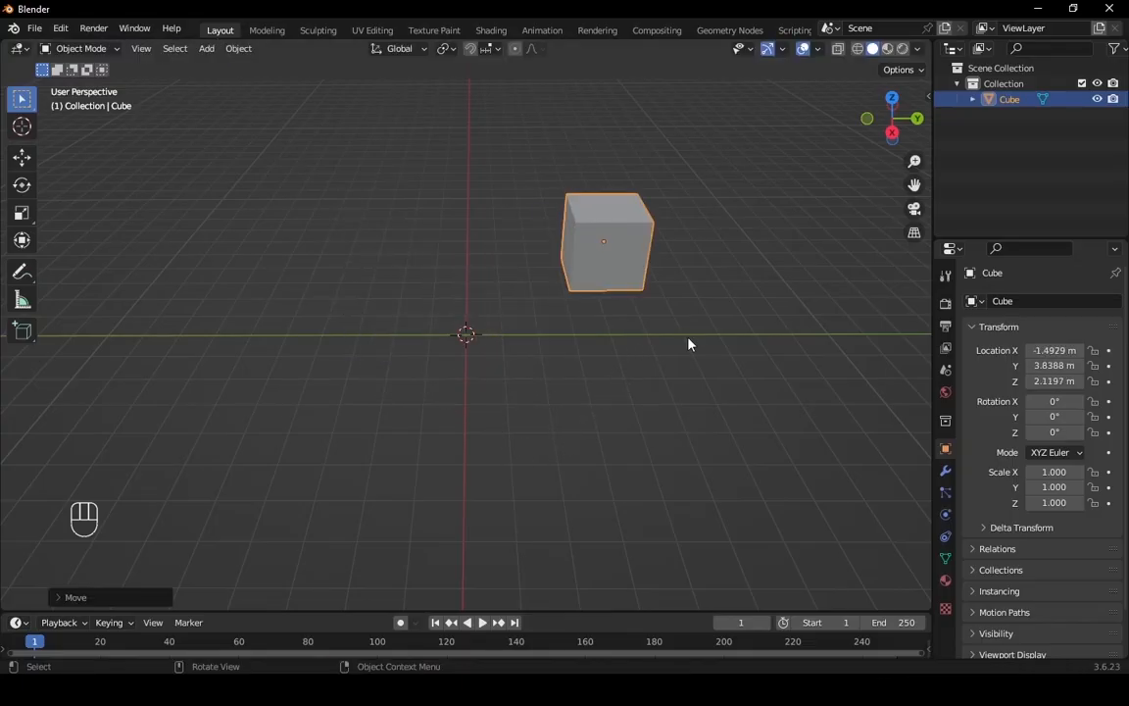
# Move the cube freely in the view plane to about X 5.59 m, Y -1.40 m, Z 2.74 m.
pyautogui.moveTo(668, 258); pyautogui.dragTo(608, 262, button='middle')
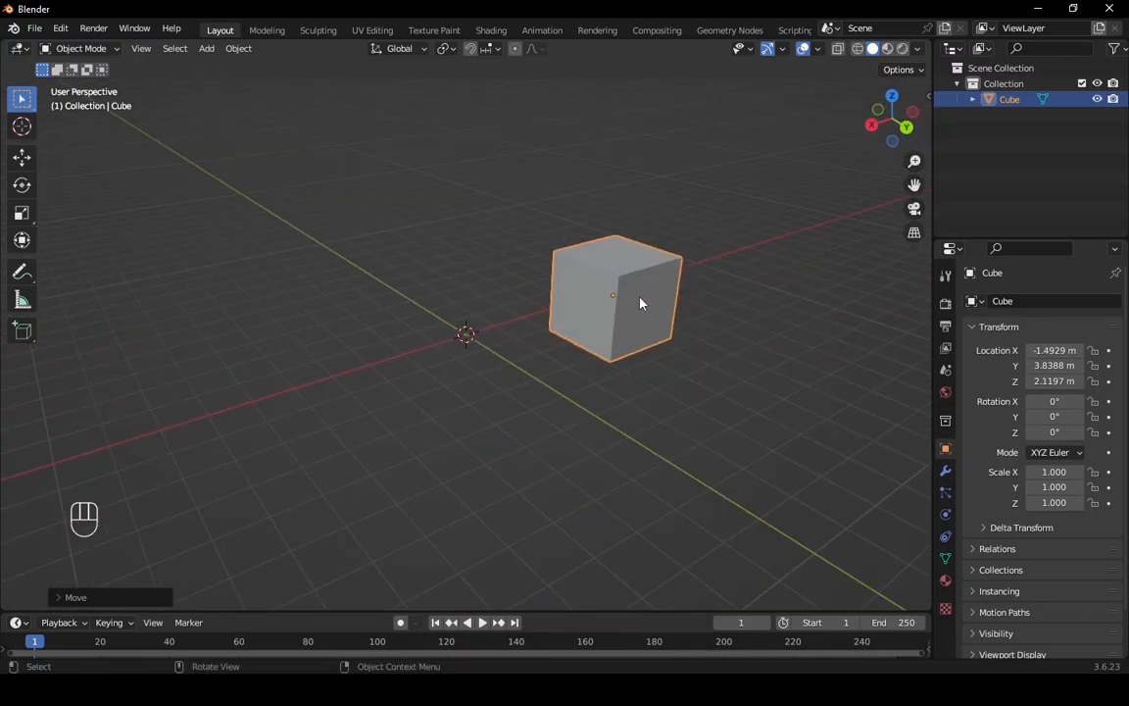
pyautogui.press('g')
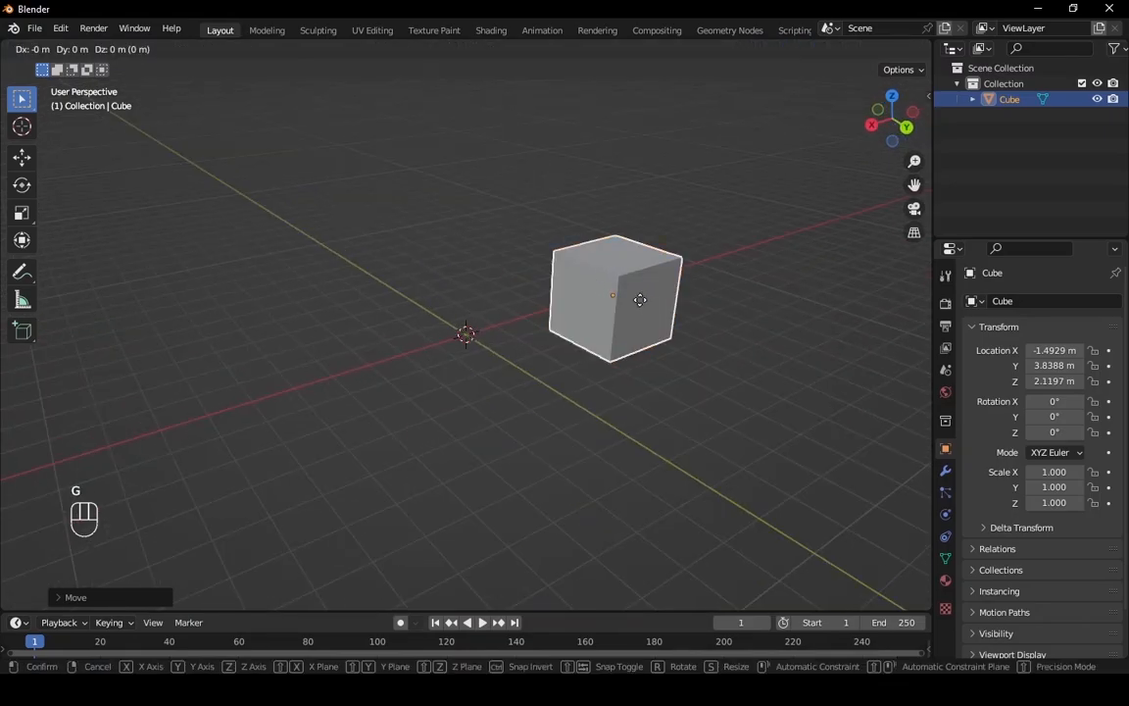
pyautogui.click(260, 280)
pyautogui.moveTo(471, 267); pyautogui.dragTo(264, 261, button='middle')
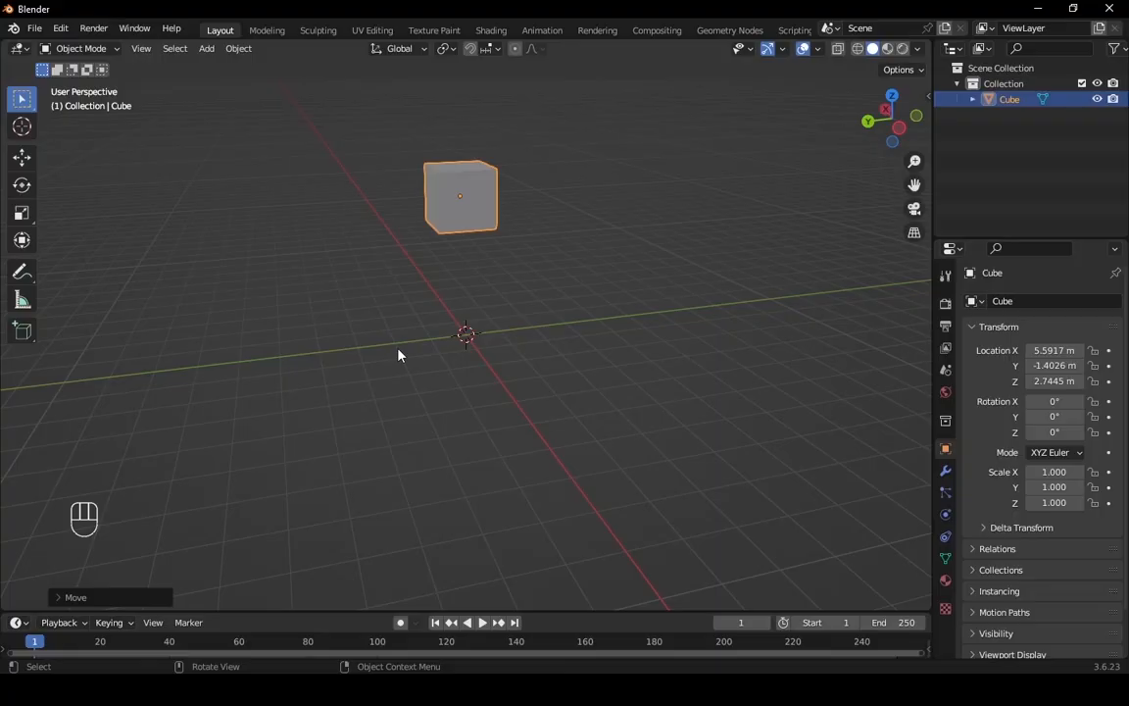
# Move the cube along the global X axis to about -2.92 m.
pyautogui.press('F8')
pyautogui.moveTo(466, 305); pyautogui.dragTo(316, 226, button='middle')
pyautogui.scroll(-1, 315, 225)
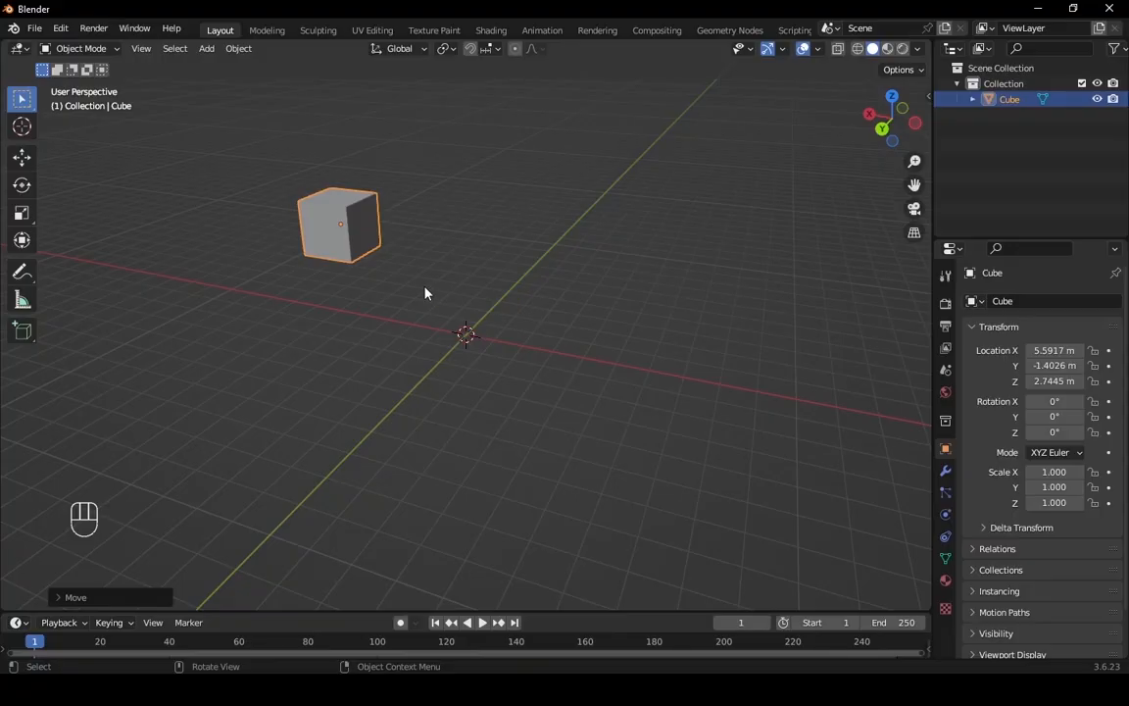
pyautogui.press('g')
pyautogui.press('x')
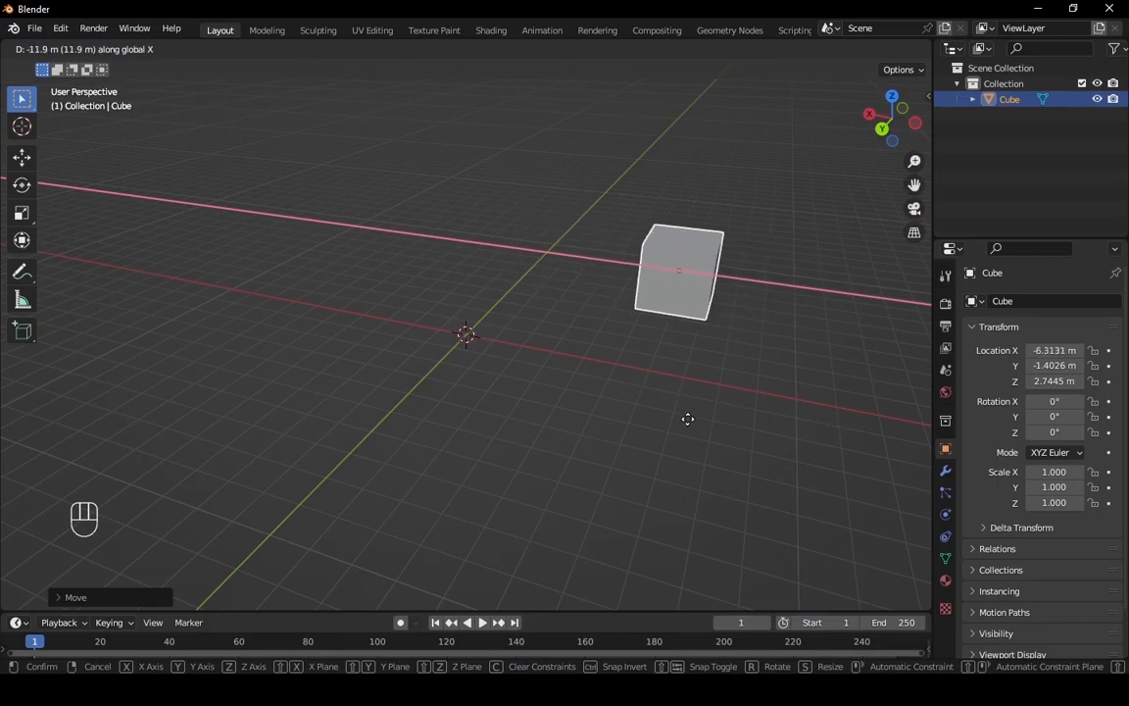
pyautogui.click(638, 402)
# Move the cube along the Y axis to about 4.44 m and adjust its height along Z to about 2.74 m.
pyautogui.moveTo(680, 339); pyautogui.dragTo(555, 345, button='middle')
pyautogui.press('g')
pyautogui.press('y')
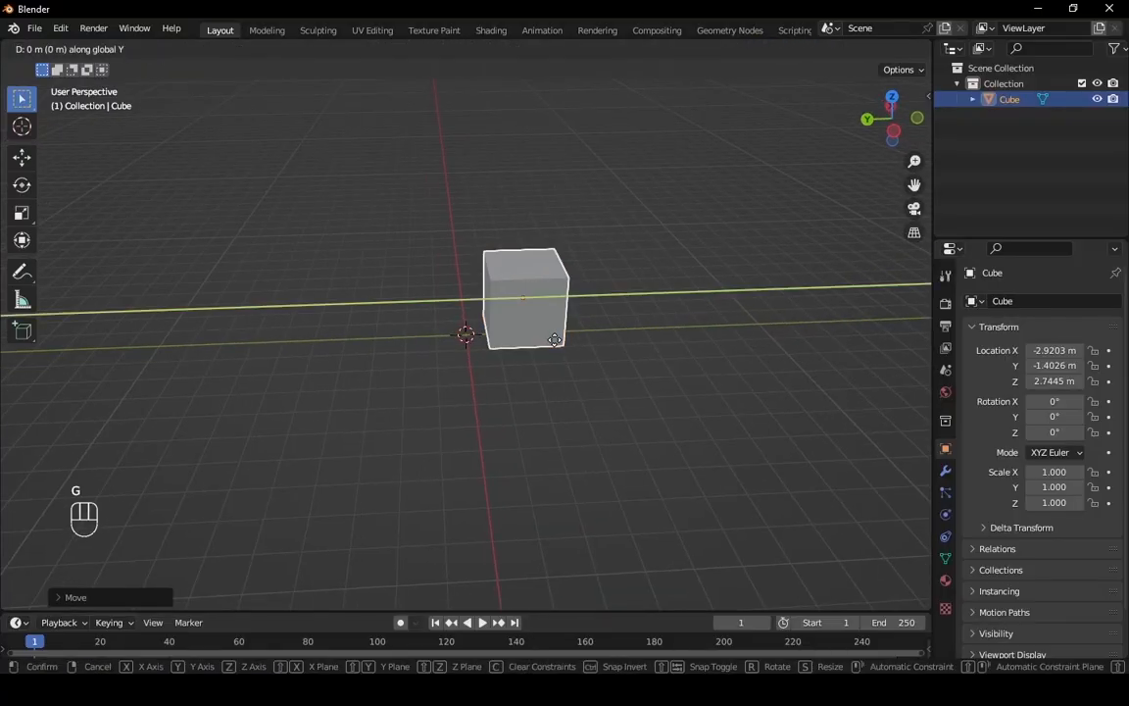
pyautogui.click(339, 344)
pyautogui.press('g')
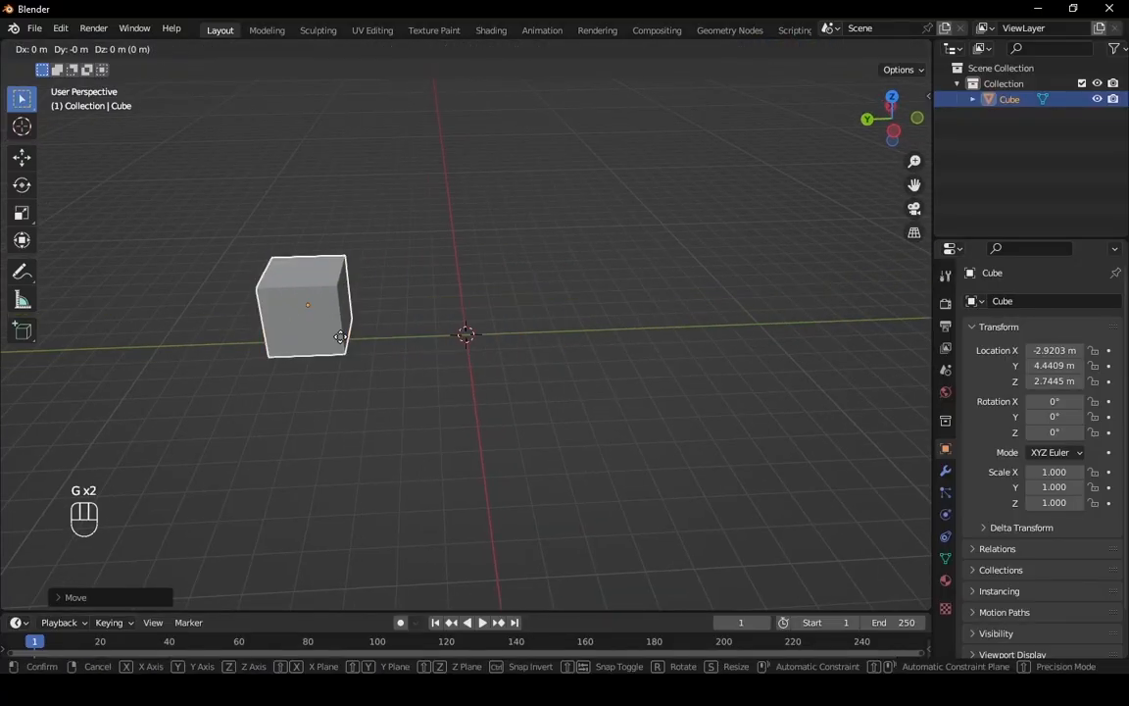
pyautogui.press('z')
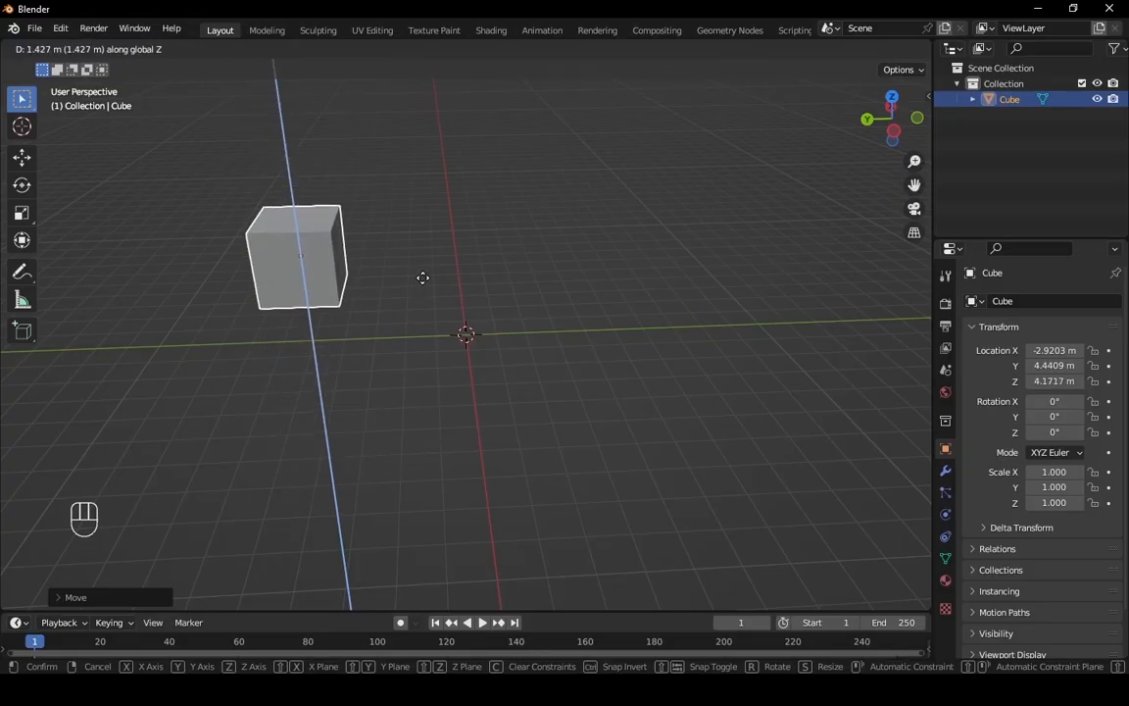
pyautogui.click(437, 329)
pyautogui.moveTo(570, 268); pyautogui.dragTo(302, 296, button='middle')
pyautogui.press('g')
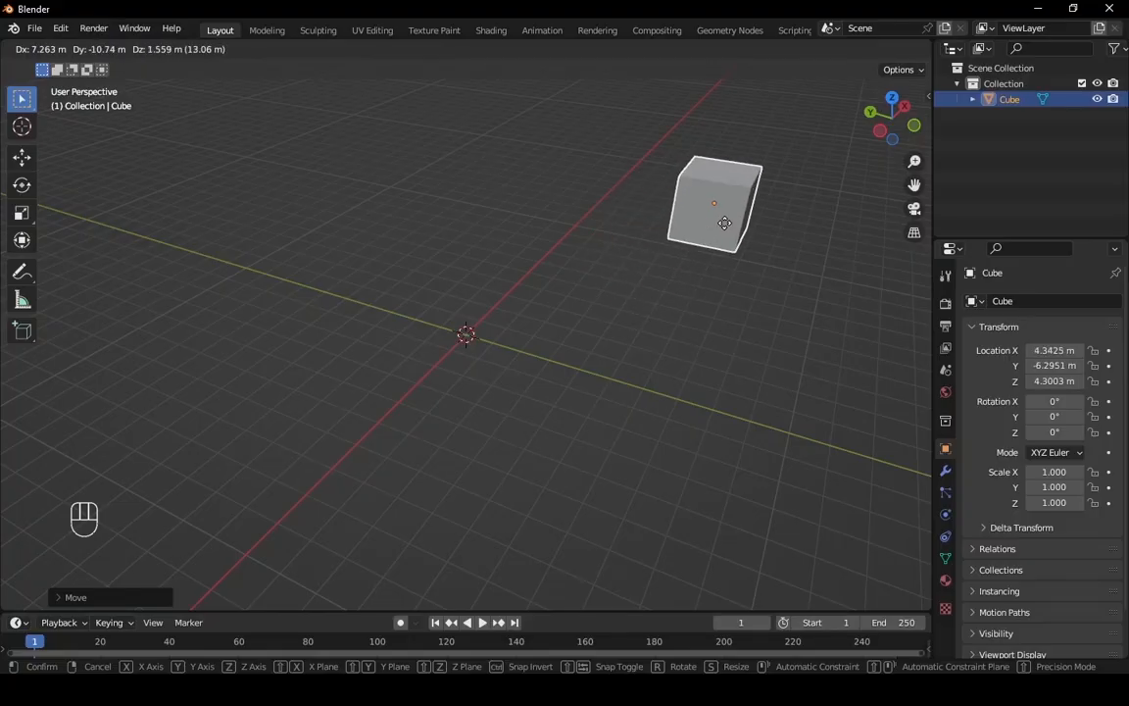
pyautogui.rightClick(727, 229)
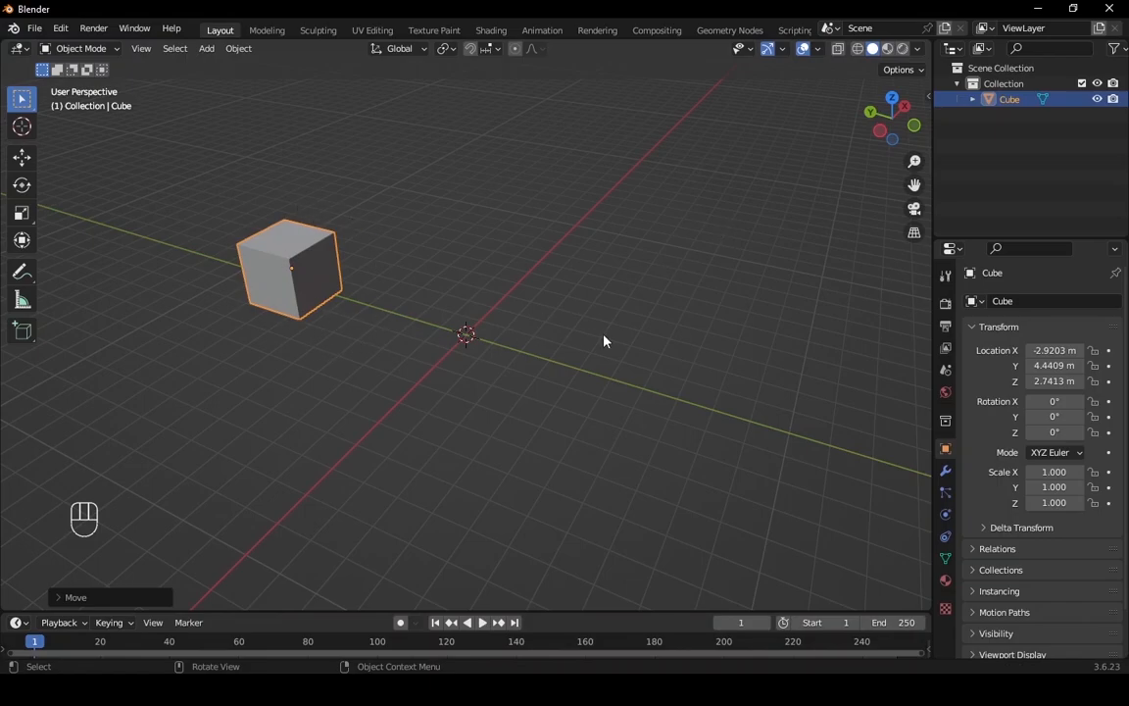
# Move the cube freely to about Y 4.49 m and Z 0.90 m, and shift it along the X axis to about -0.64 m.
pyautogui.moveTo(605, 340); pyautogui.dragTo(478, 325, button='middle')
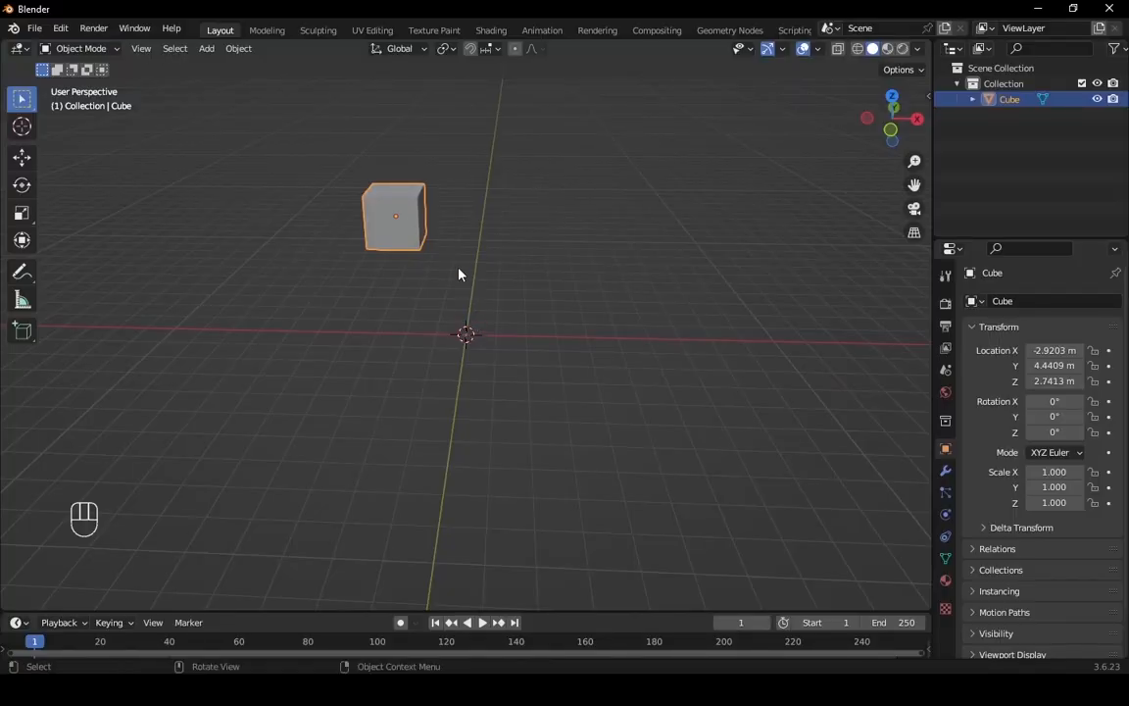
pyautogui.press('g')
pyautogui.click(725, 319)
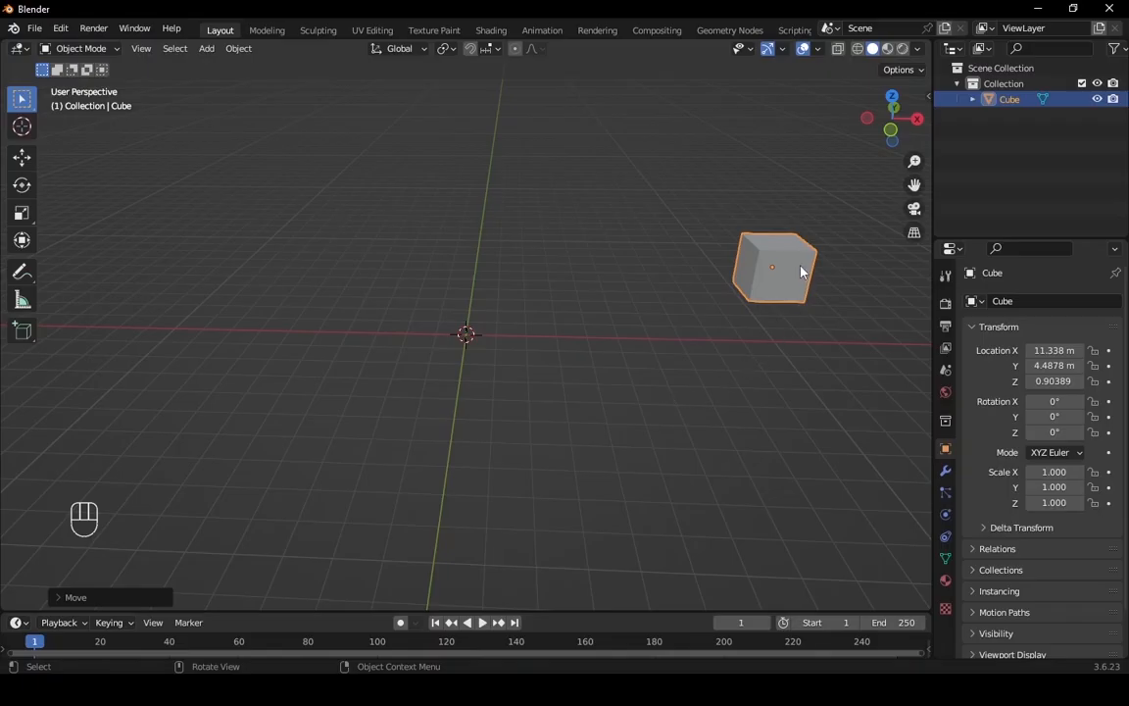
pyautogui.press('g')
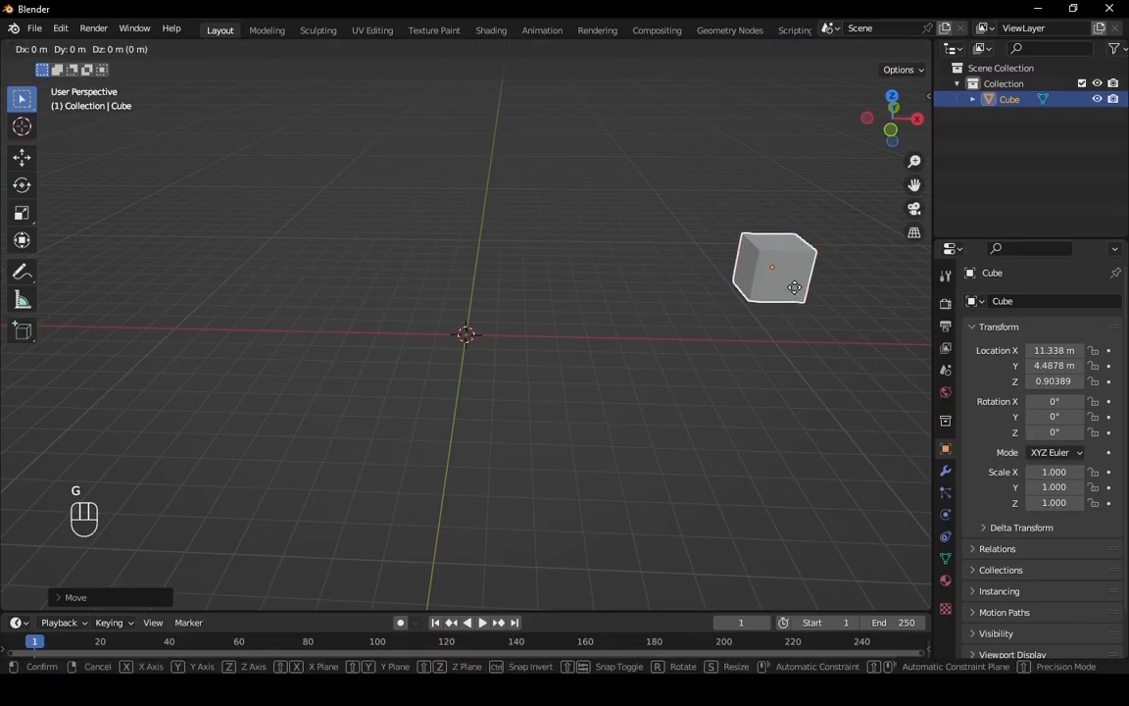
pyautogui.press('x')
pyautogui.click(476, 312)
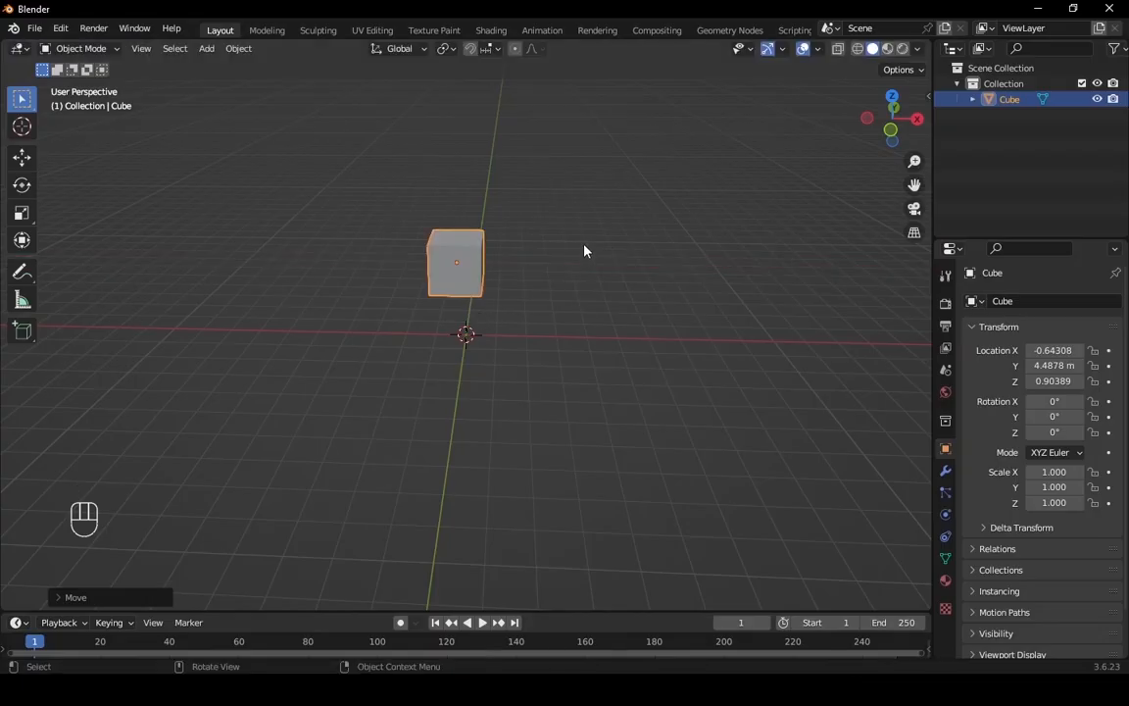
# Move the cube along the global Y axis to about 0.17 m.
pyautogui.moveTo(587, 250); pyautogui.dragTo(437, 318, button='middle')
pyautogui.press('g')
pyautogui.press('y')
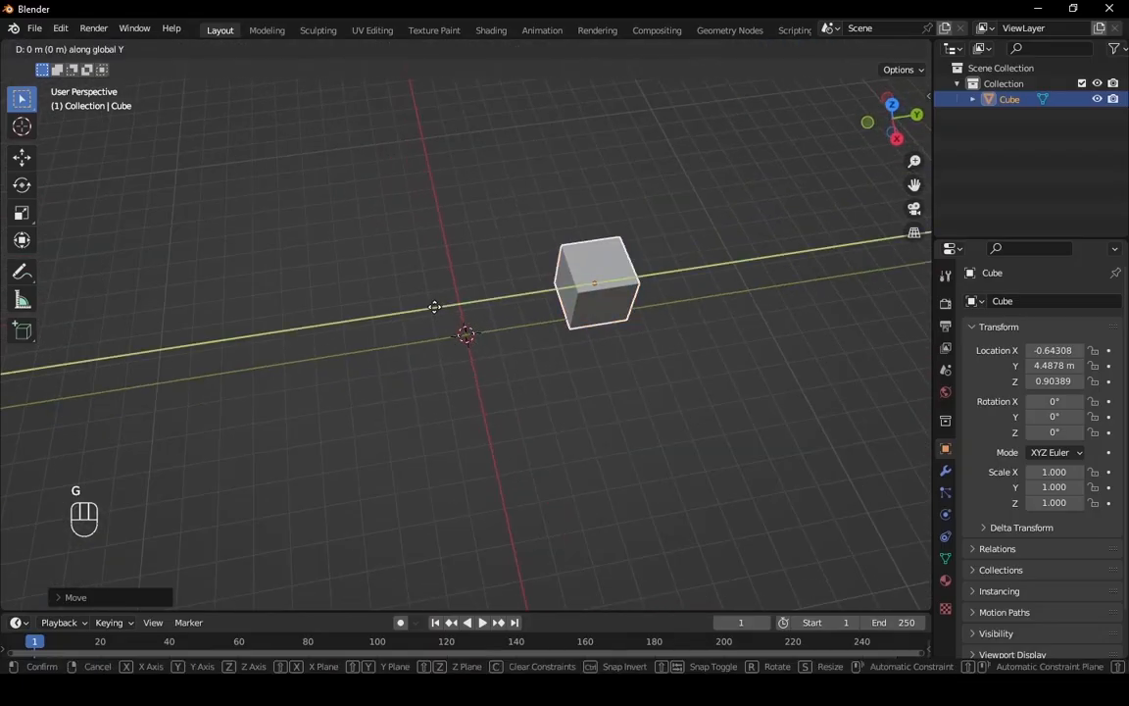
pyautogui.click(310, 338)
# Activate the Rotate tool and turn the cube about X, about Z and freely to about X -216.9°, Y 63.6°, Z 570.4°.
pyautogui.moveTo(309, 338); pyautogui.dragTo(486, 332, button='middle')
pyautogui.scroll(1, 550, 327)
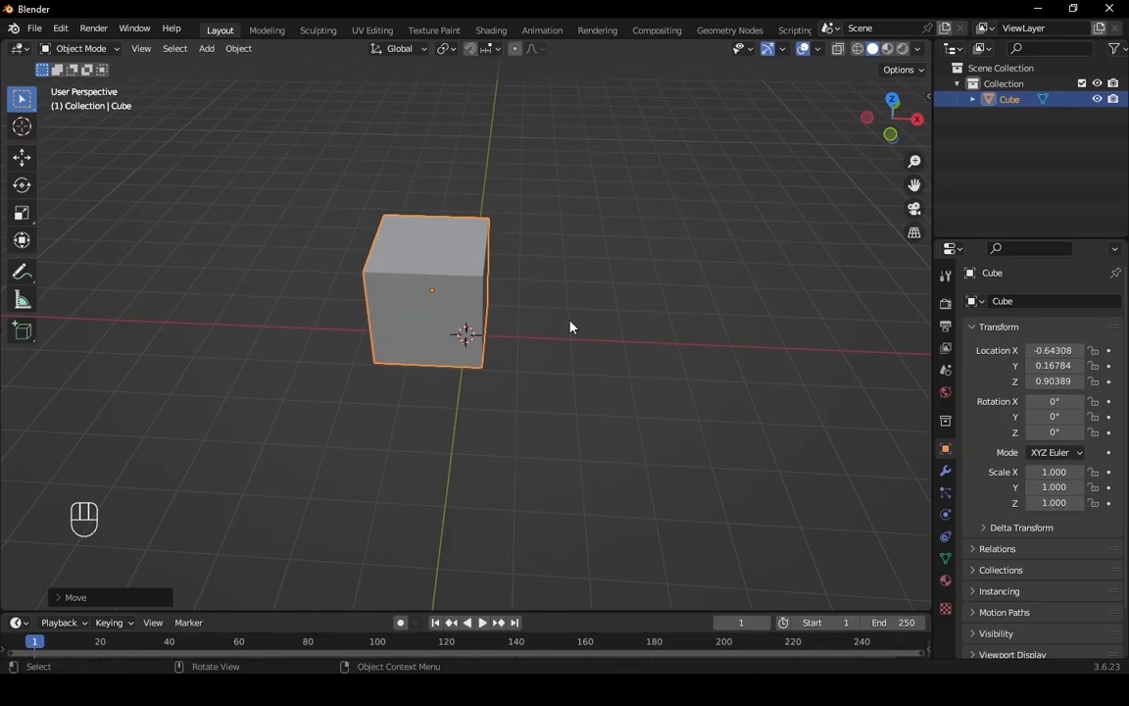
pyautogui.click(22, 188)
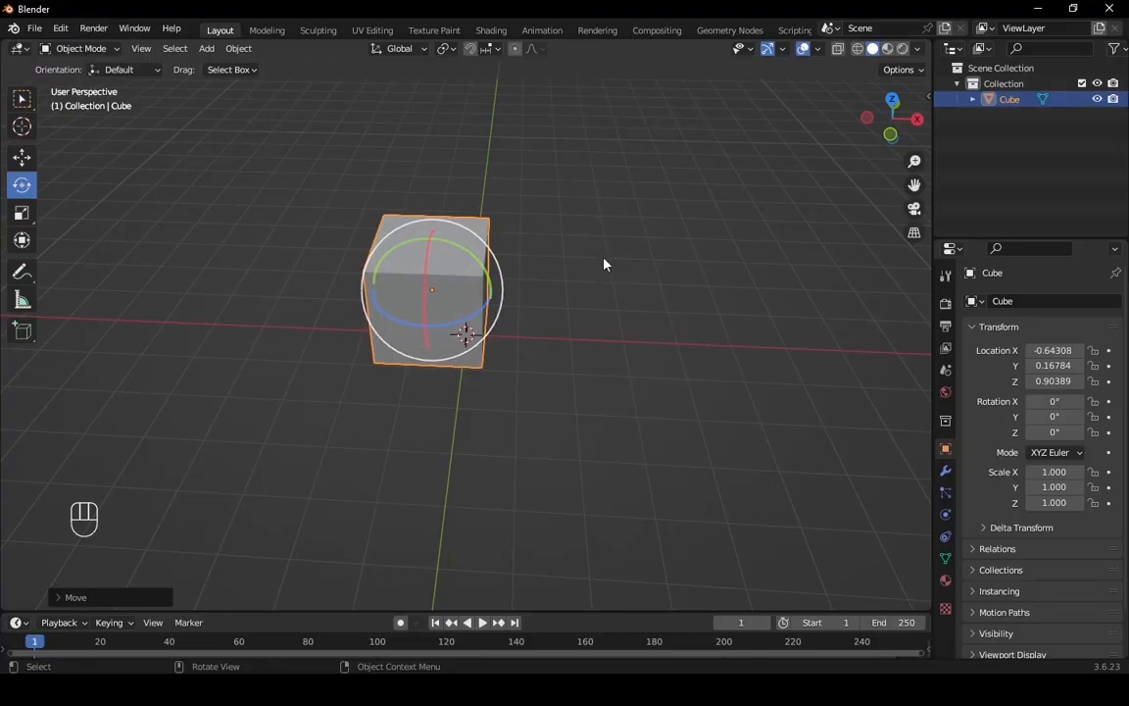
pyautogui.moveTo(526, 345); pyautogui.dragTo(449, 336, button='middle')
pyautogui.moveTo(436, 293)
pyautogui.mouseDown()
pyautogui.moveTo(456, 328)
pyautogui.moveTo(438, 324)
pyautogui.moveTo(437, 271)
pyautogui.mouseUp()
pyautogui.moveTo(428, 319)
pyautogui.mouseDown()
pyautogui.moveTo(463, 316)
pyautogui.moveTo(429, 329)
pyautogui.moveTo(412, 318)
pyautogui.mouseUp()
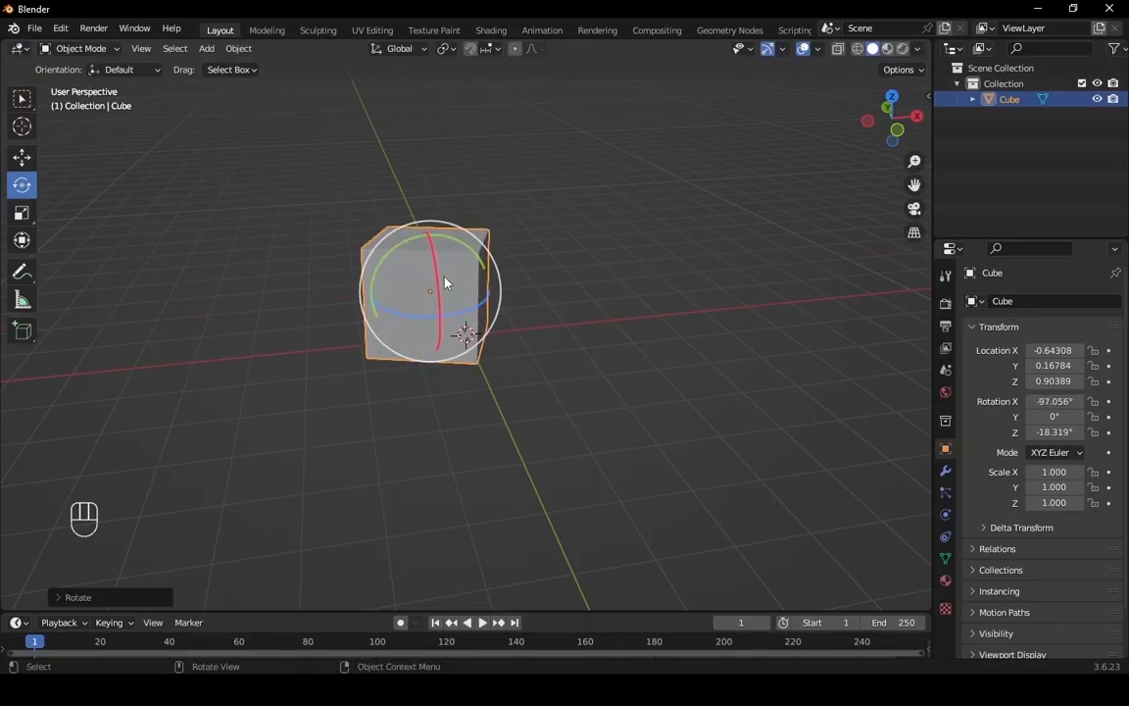
pyautogui.moveTo(420, 221); pyautogui.dragTo(577, 327)
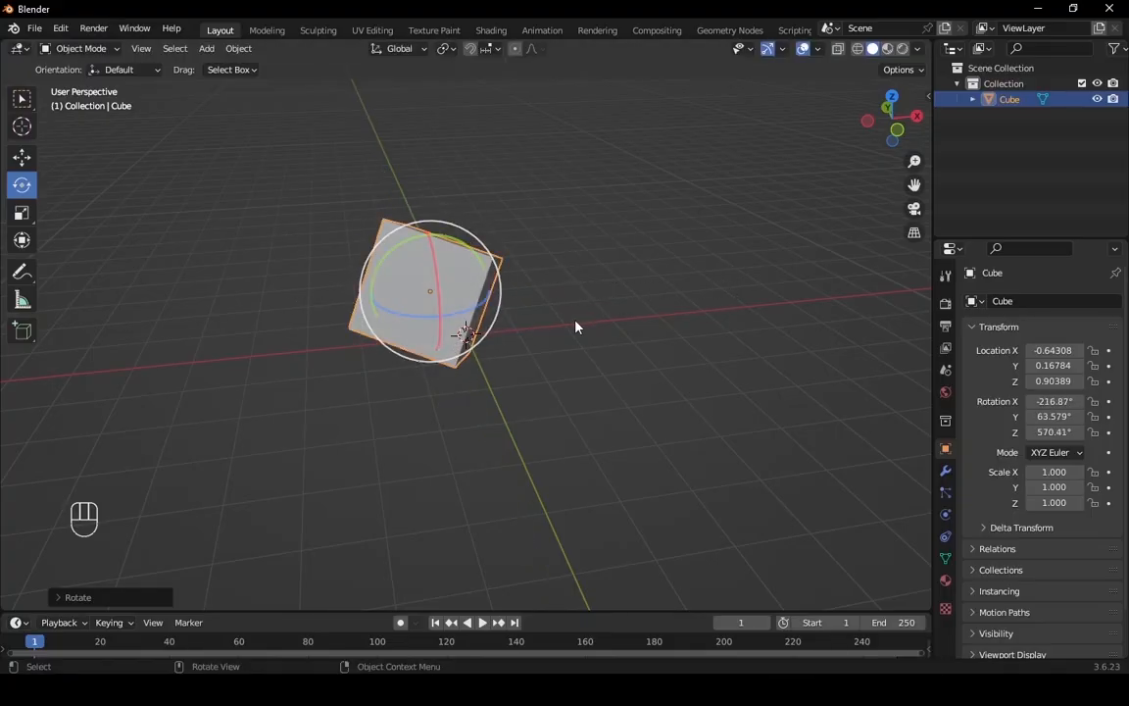
# Deselect the cube, select it again and switch back to the Select Box tool.
pyautogui.moveTo(577, 328); pyautogui.dragTo(645, 385, button='middle')
pyautogui.click(624, 383)
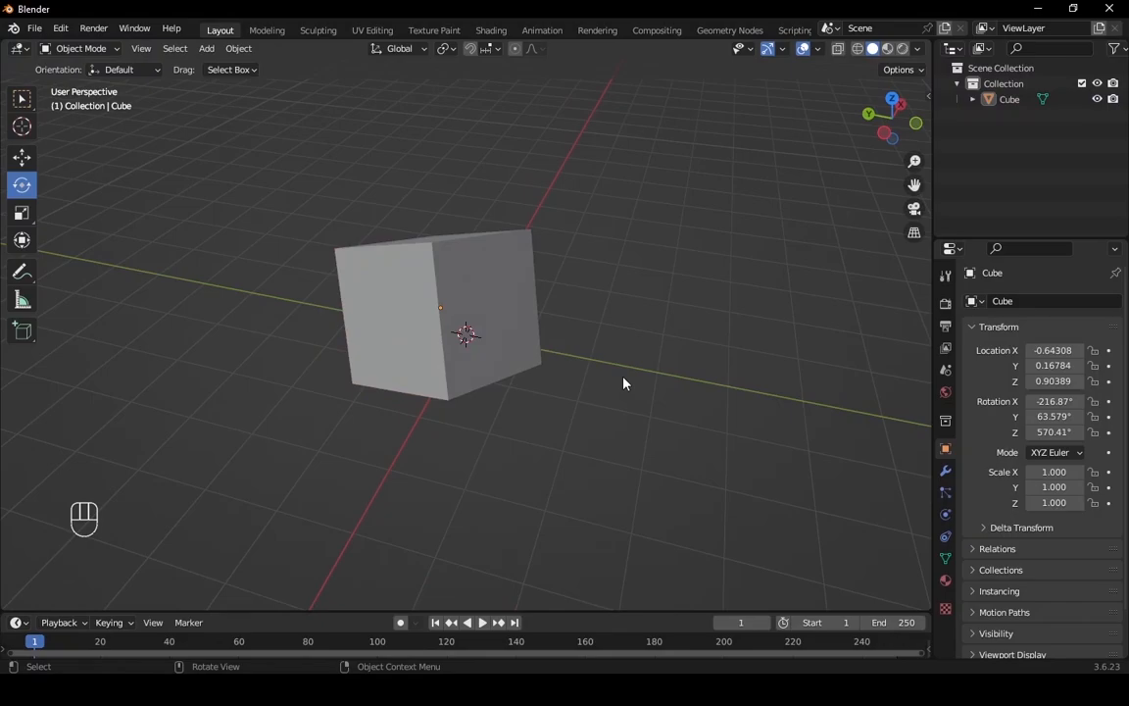
pyautogui.click(445, 276)
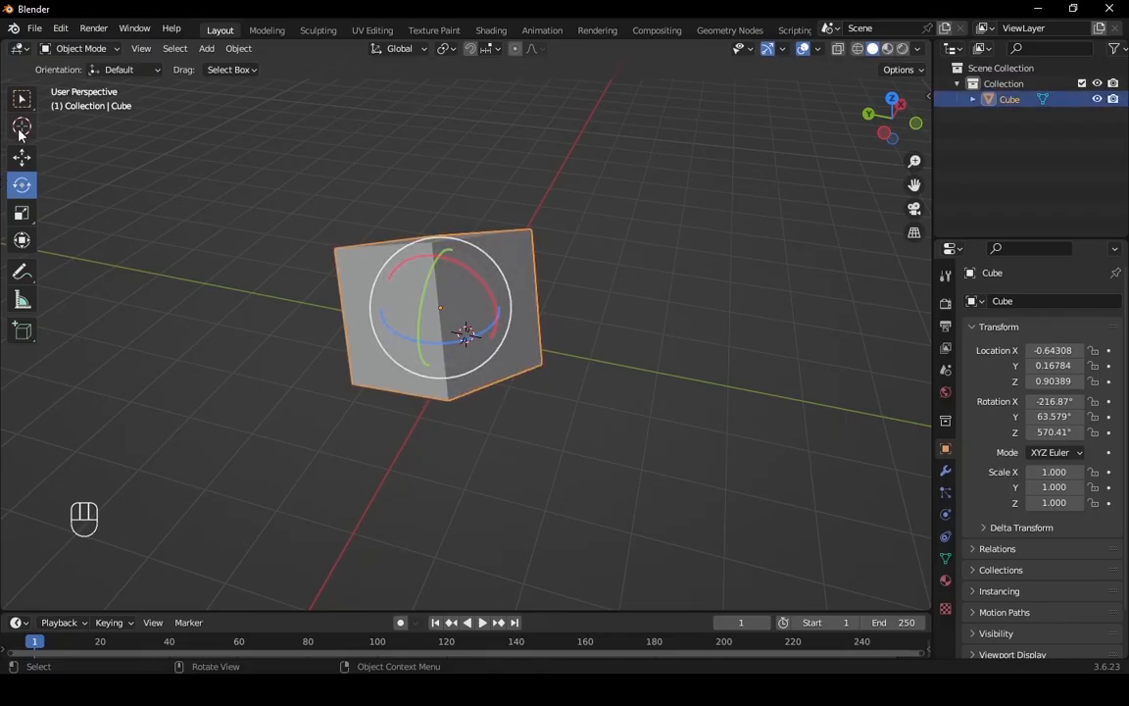
pyautogui.click(21, 98)
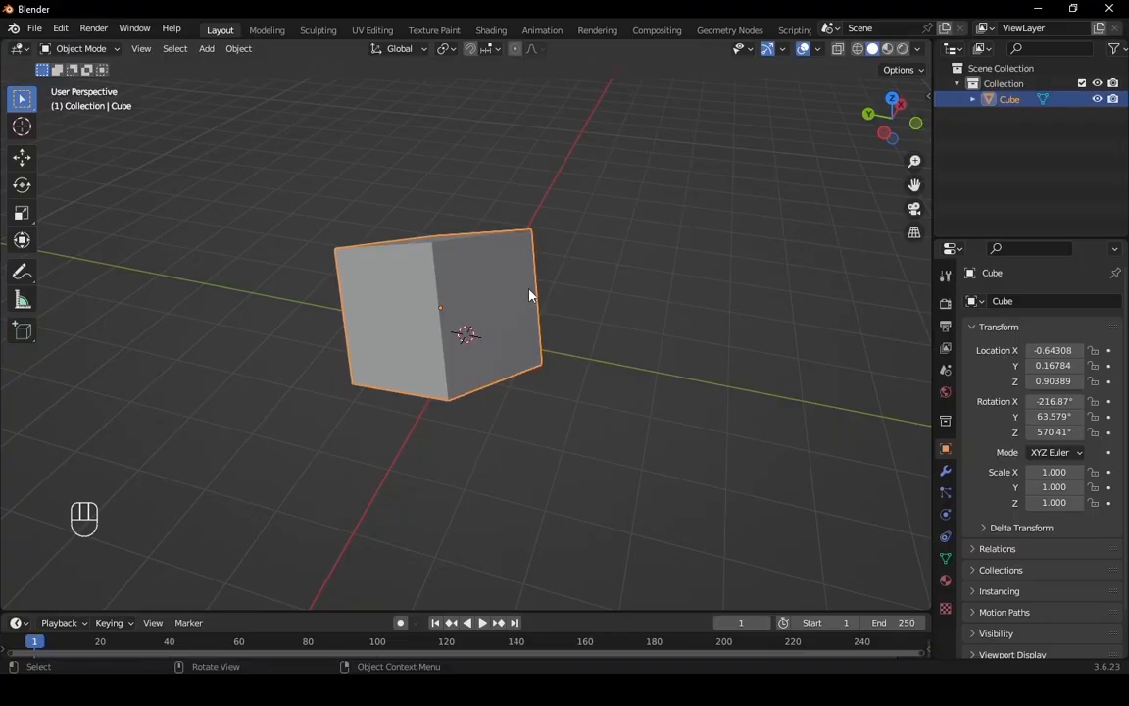
# Rotate the cube about the global X axis to a rotation of about X -178.8°, Y 37.7°, Z 2041°.
pyautogui.moveTo(531, 294); pyautogui.dragTo(567, 308, button='middle')
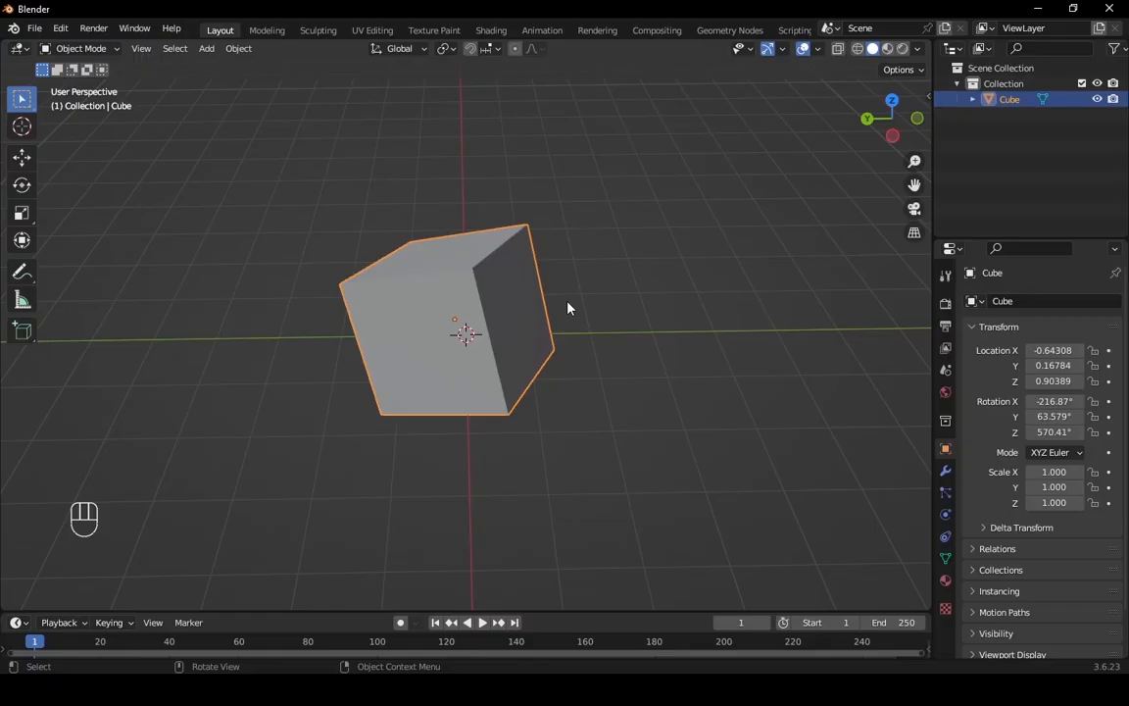
pyautogui.press('r')
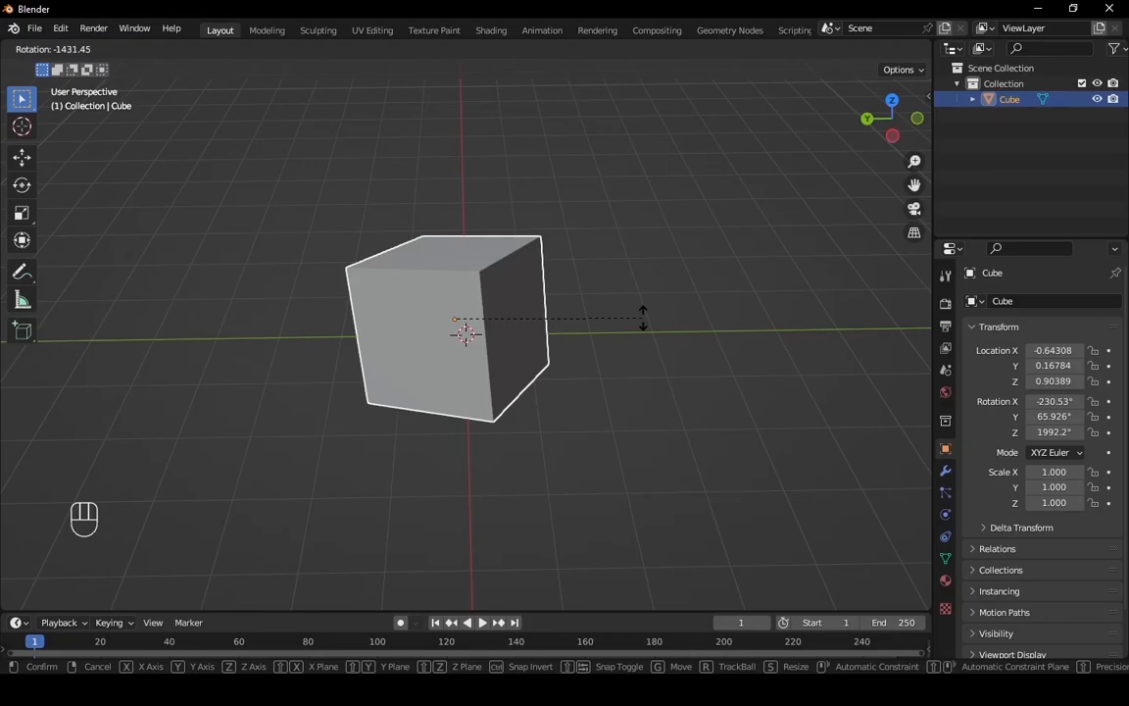
pyautogui.press('x')
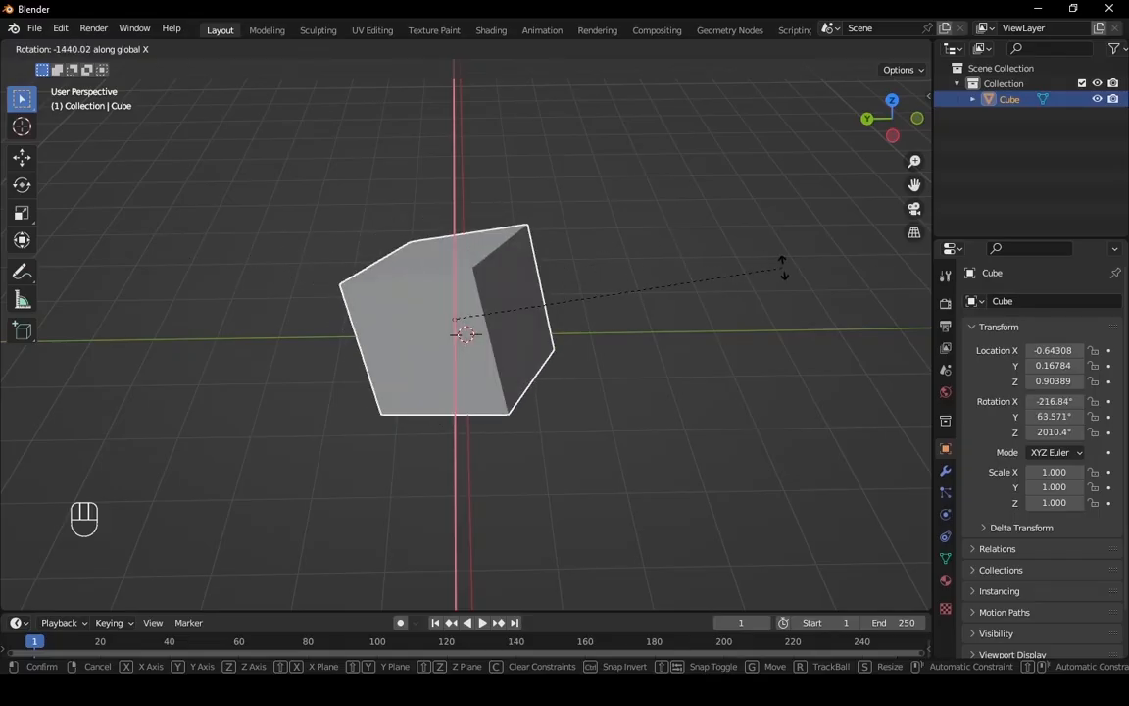
pyautogui.click(506, 274)
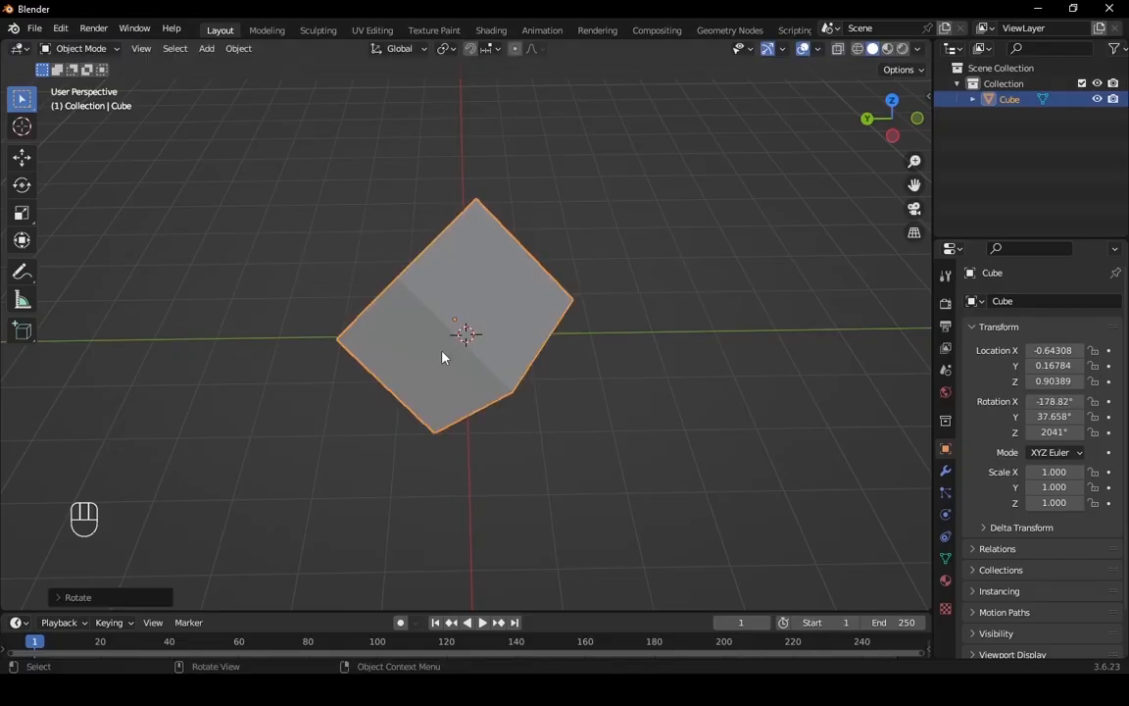
# Rotate the cube about 130° around the global Y axis.
pyautogui.moveTo(442, 358); pyautogui.dragTo(608, 381, button='middle')
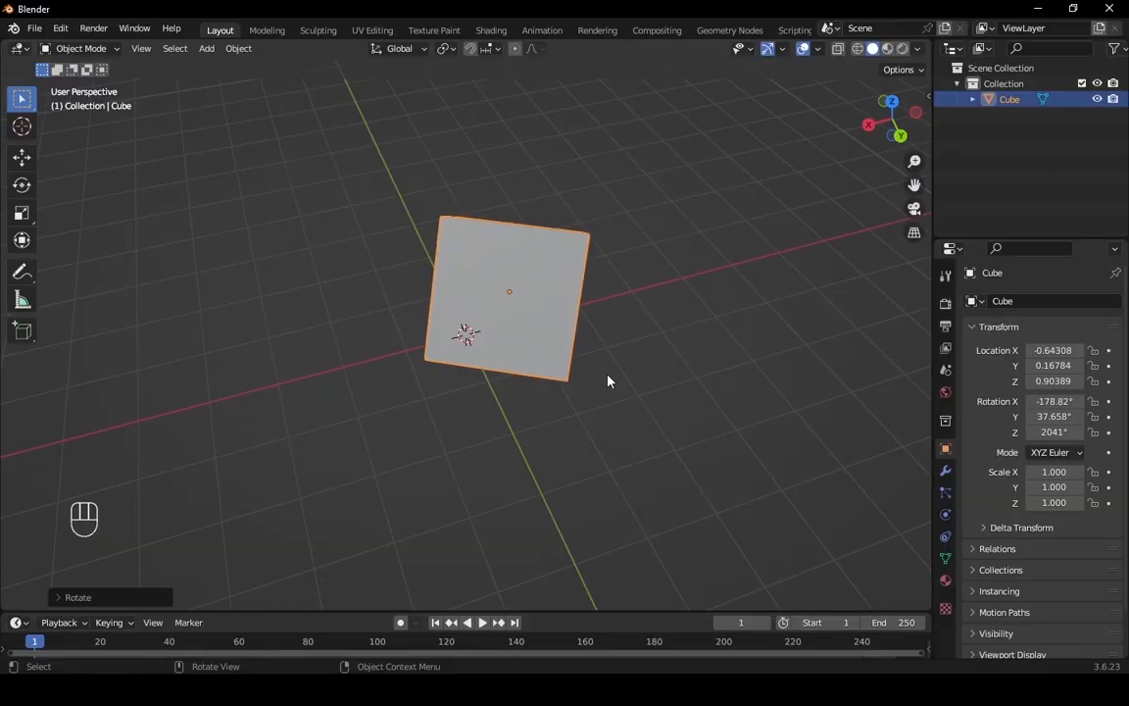
pyautogui.press('r')
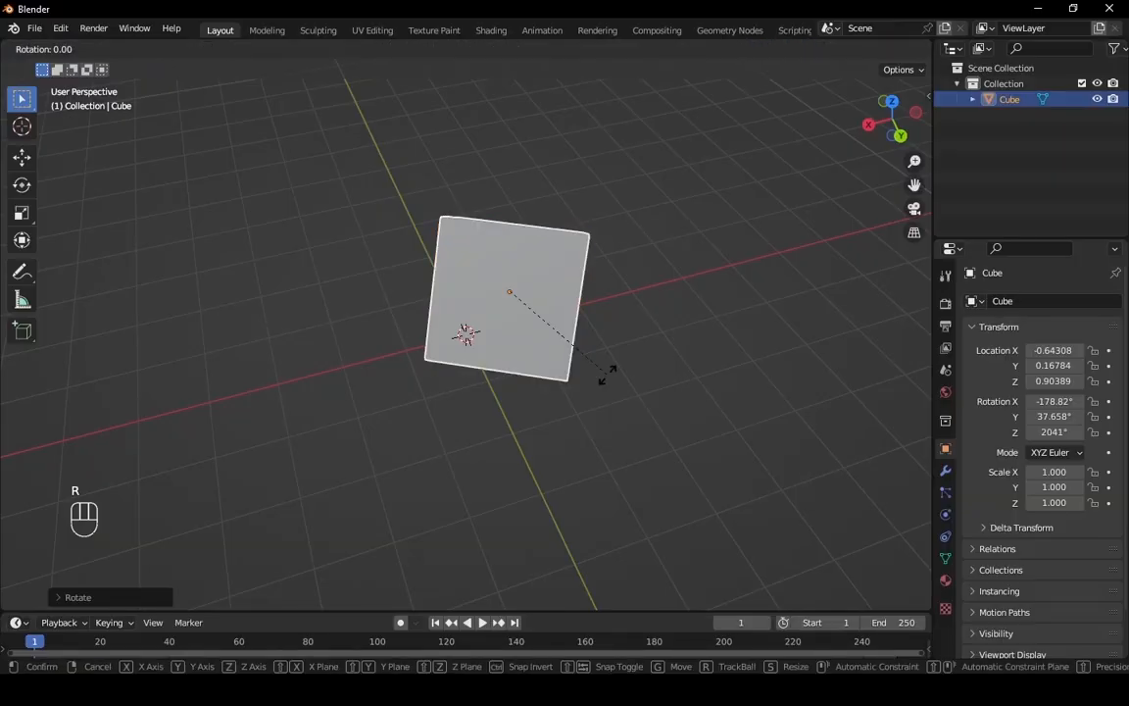
pyautogui.press('y')
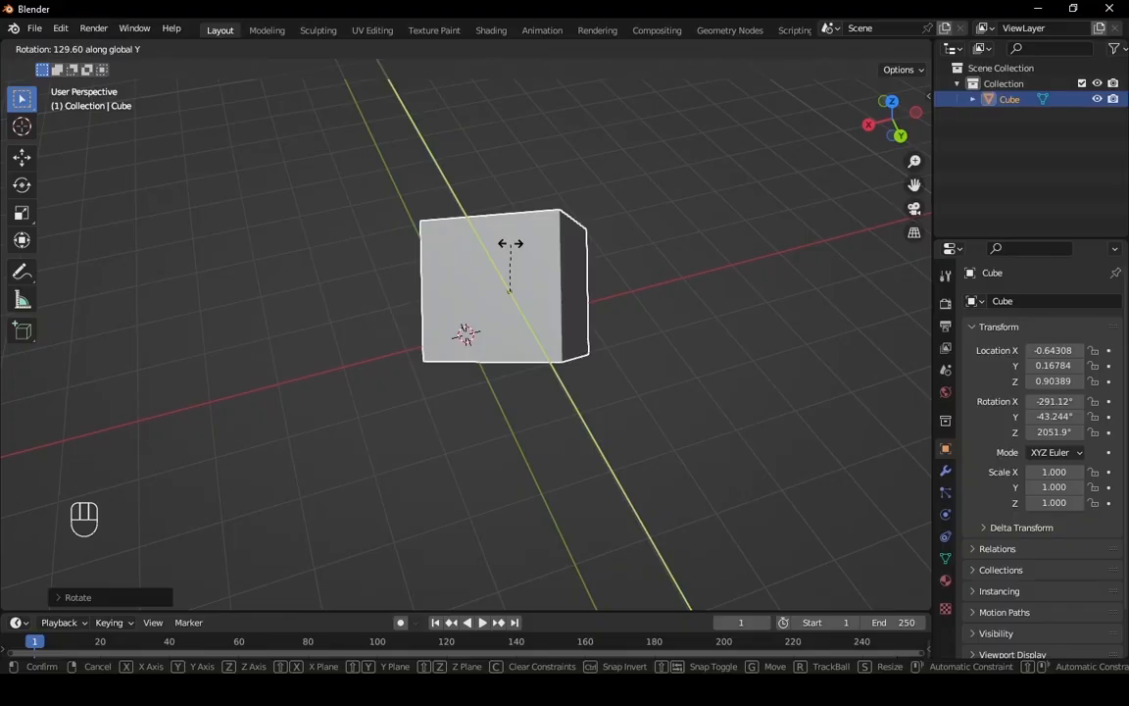
pyautogui.click(510, 243)
pyautogui.moveTo(489, 353); pyautogui.dragTo(621, 322, button='middle')
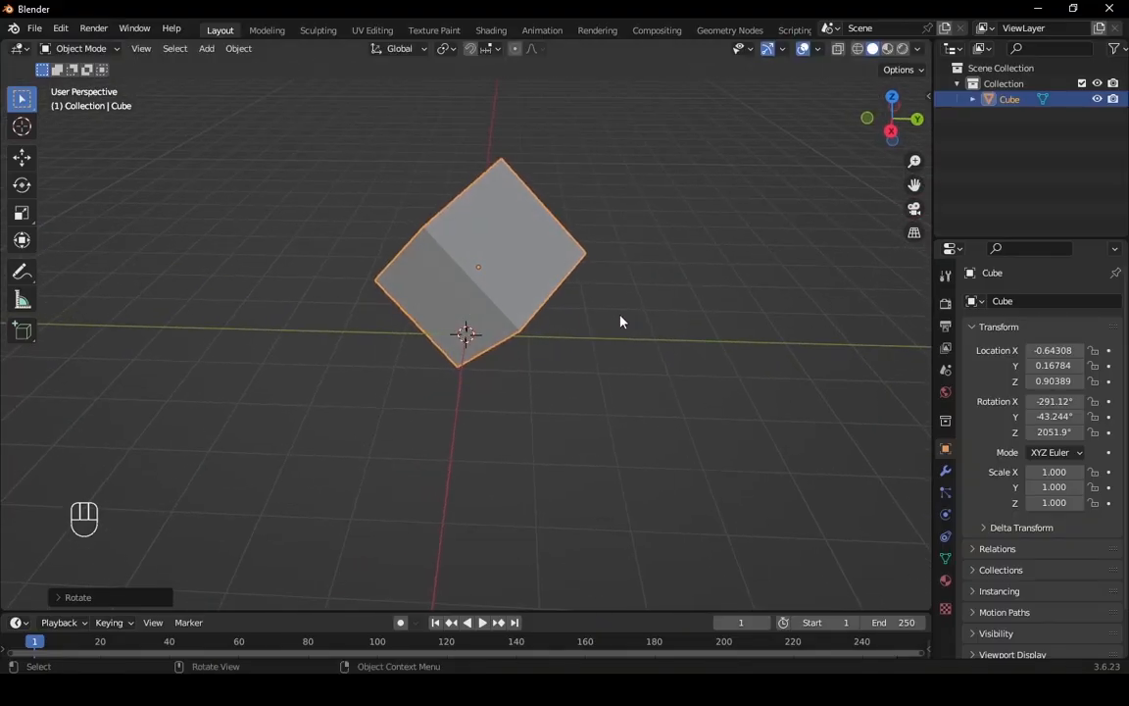
# Rotate the cube about 172° around the global Z axis.
pyautogui.press('r')
pyautogui.press('z')
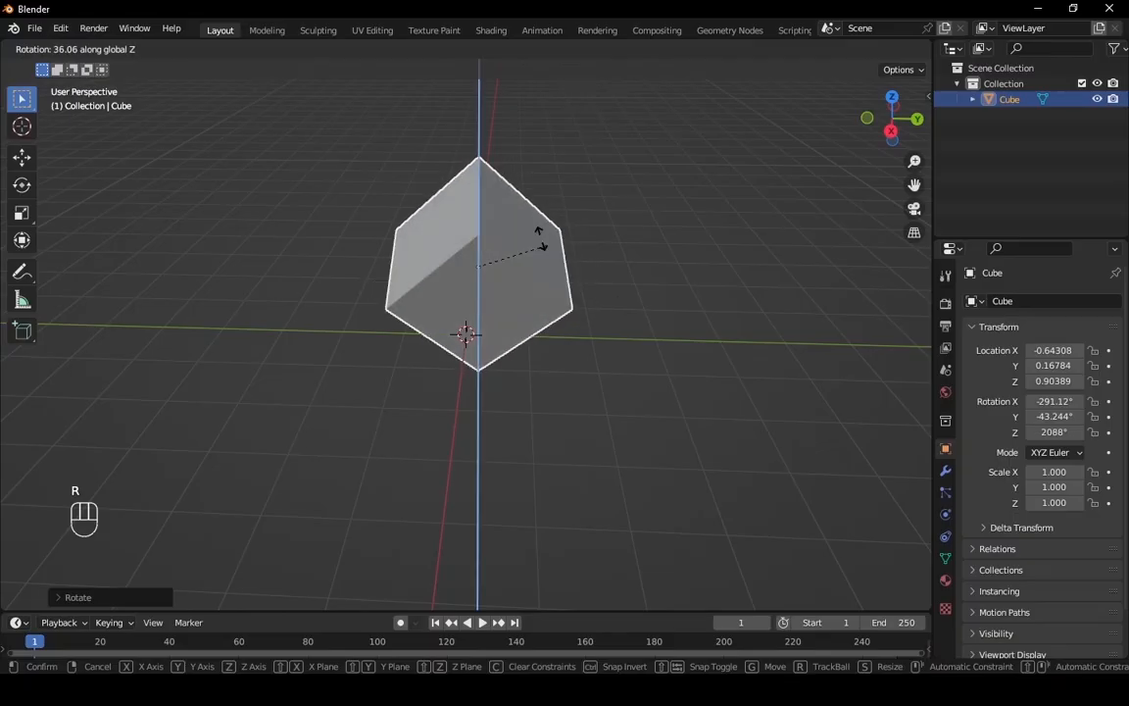
pyautogui.click(410, 238)
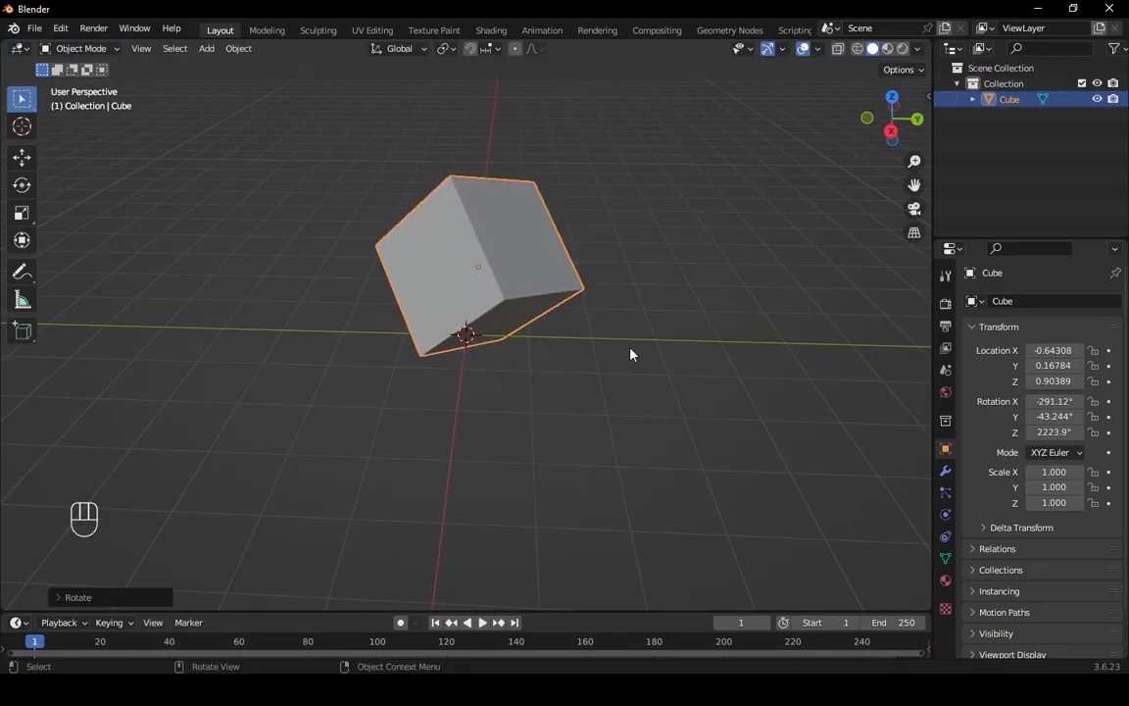
# Resize the cube along Y, X and Z with the Scale tool to about X 0.461, Y 0.542, Z 0.737, and return to Select Box.
pyautogui.moveTo(630, 355); pyautogui.dragTo(542, 350, button='middle')
pyautogui.moveTo(663, 367); pyautogui.dragTo(592, 379, button='middle')
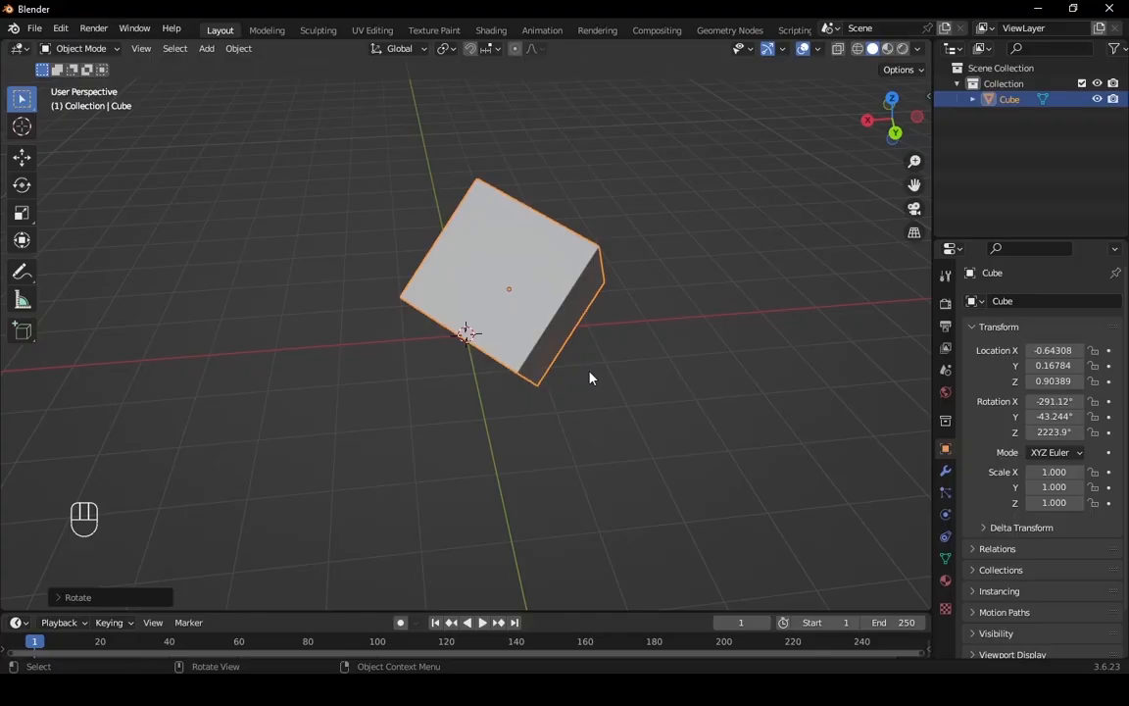
pyautogui.moveTo(666, 352); pyautogui.dragTo(638, 363, button='middle')
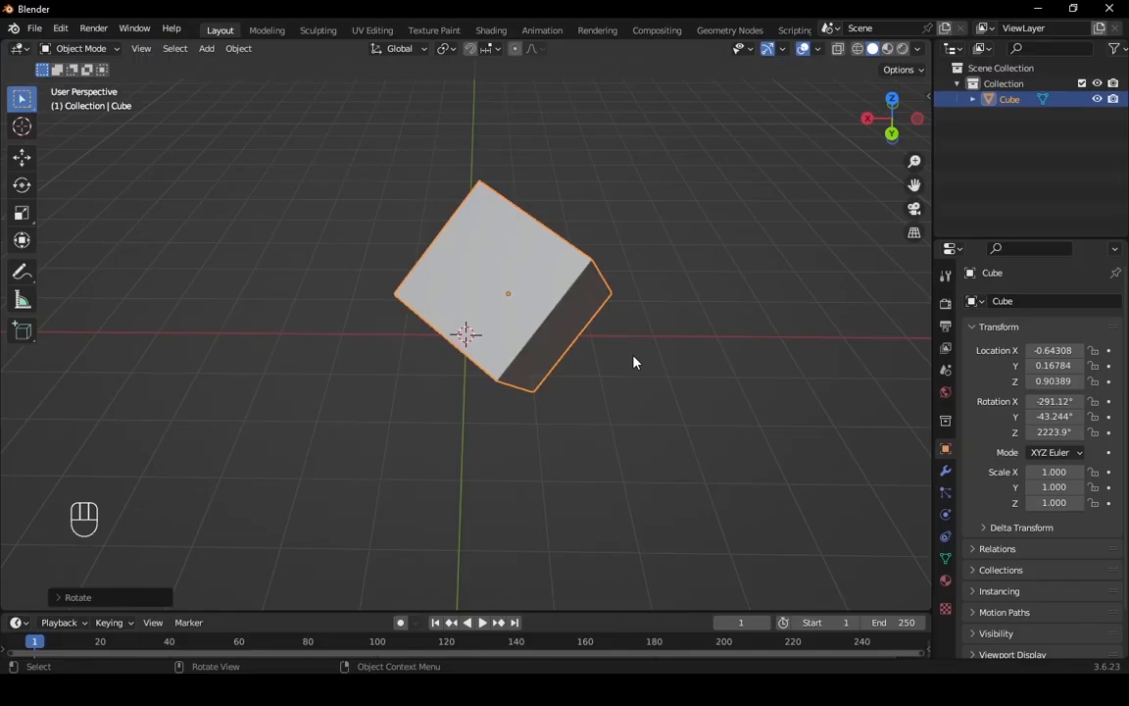
pyautogui.click(21, 215)
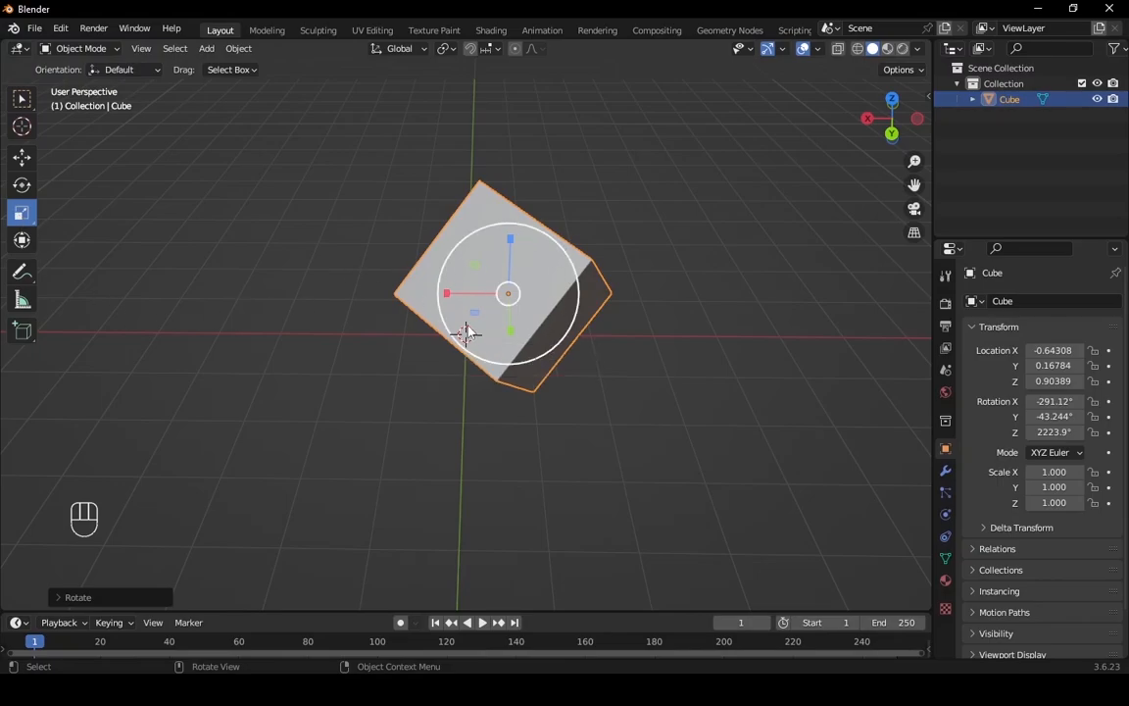
pyautogui.moveTo(495, 343); pyautogui.dragTo(522, 376, button='middle')
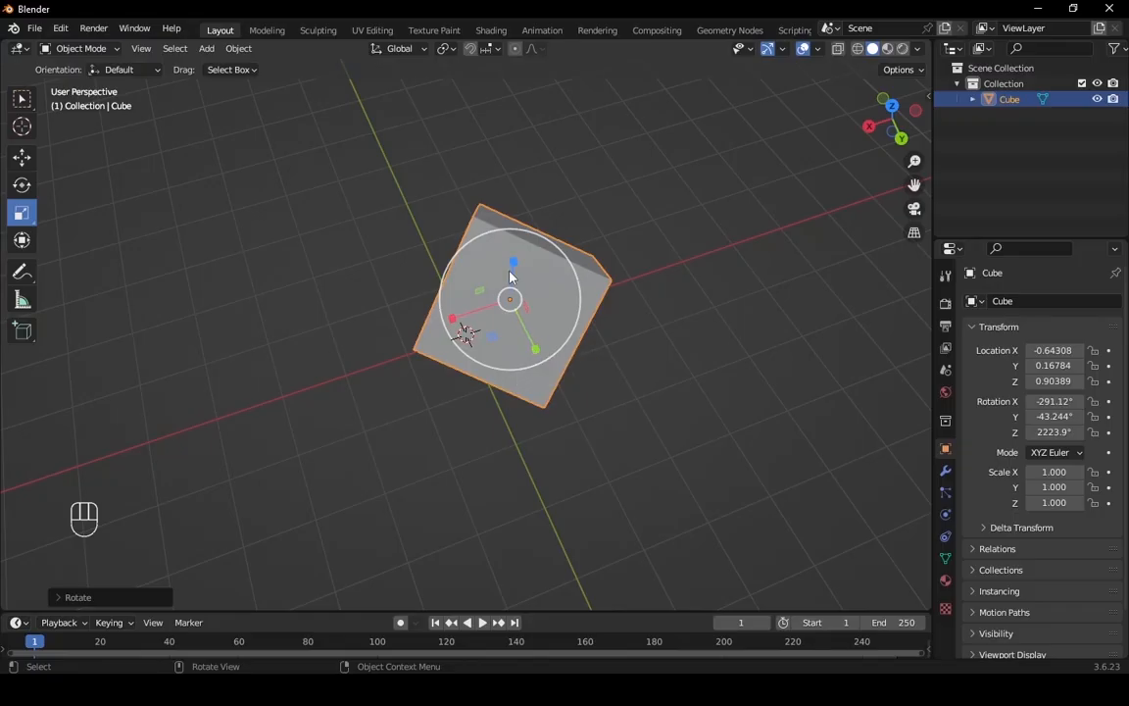
pyautogui.moveTo(537, 355)
pyautogui.mouseDown()
pyautogui.moveTo(566, 405)
pyautogui.moveTo(541, 361)
pyautogui.mouseUp()
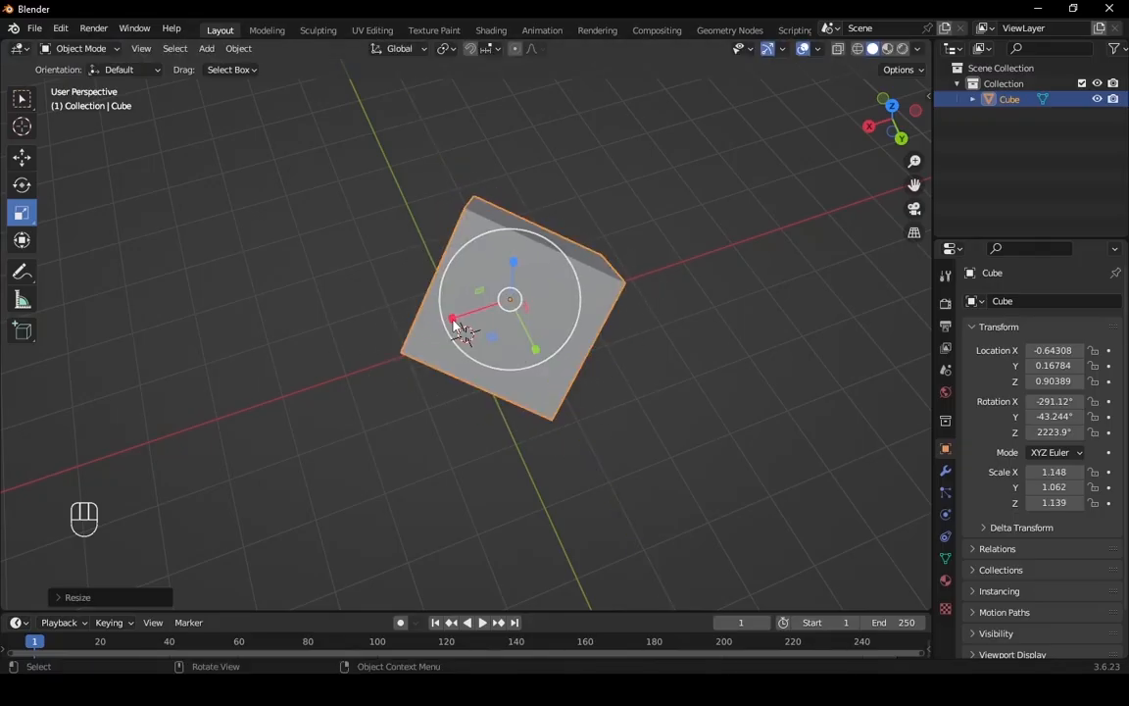
pyautogui.moveTo(450, 322)
pyautogui.mouseDown()
pyautogui.moveTo(399, 331)
pyautogui.moveTo(456, 319)
pyautogui.mouseUp()
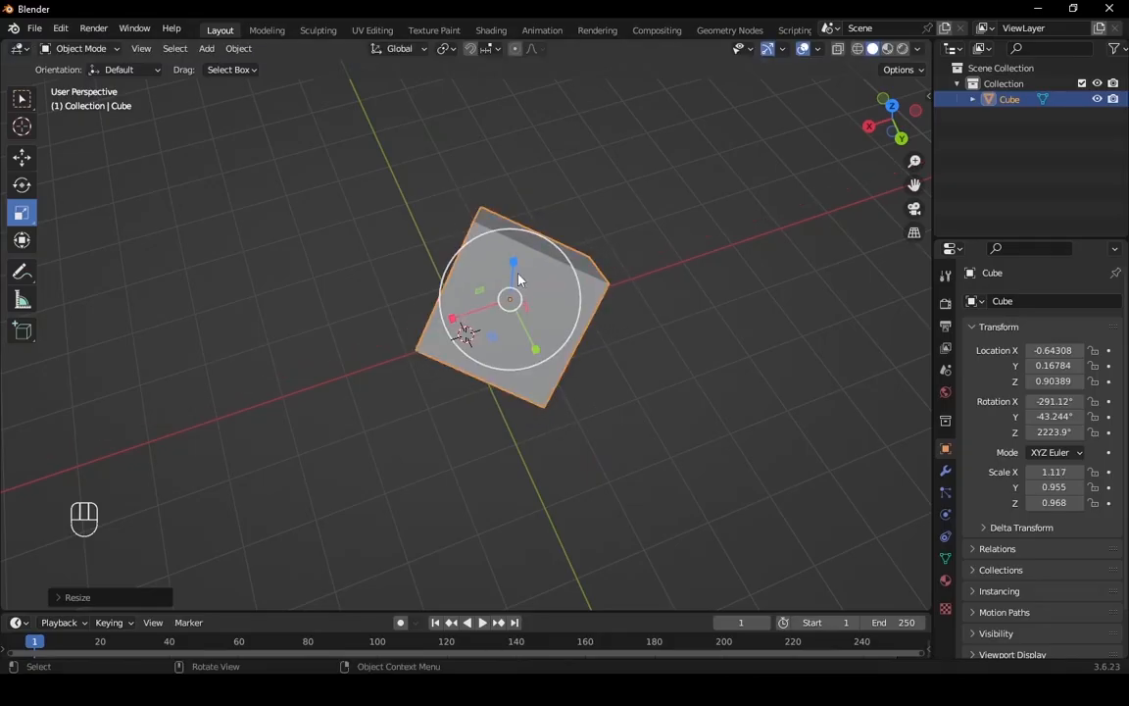
pyautogui.moveTo(510, 268); pyautogui.dragTo(509, 300)
pyautogui.moveTo(632, 295); pyautogui.dragTo(633, 265, button='middle')
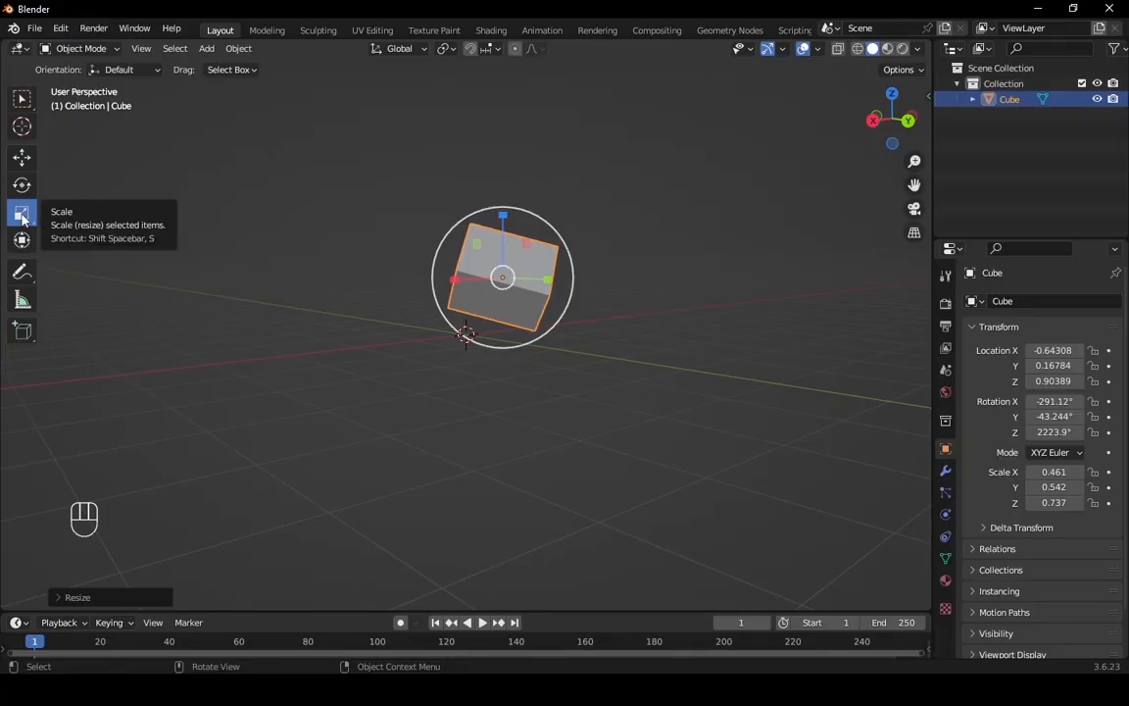
pyautogui.click(21, 98)
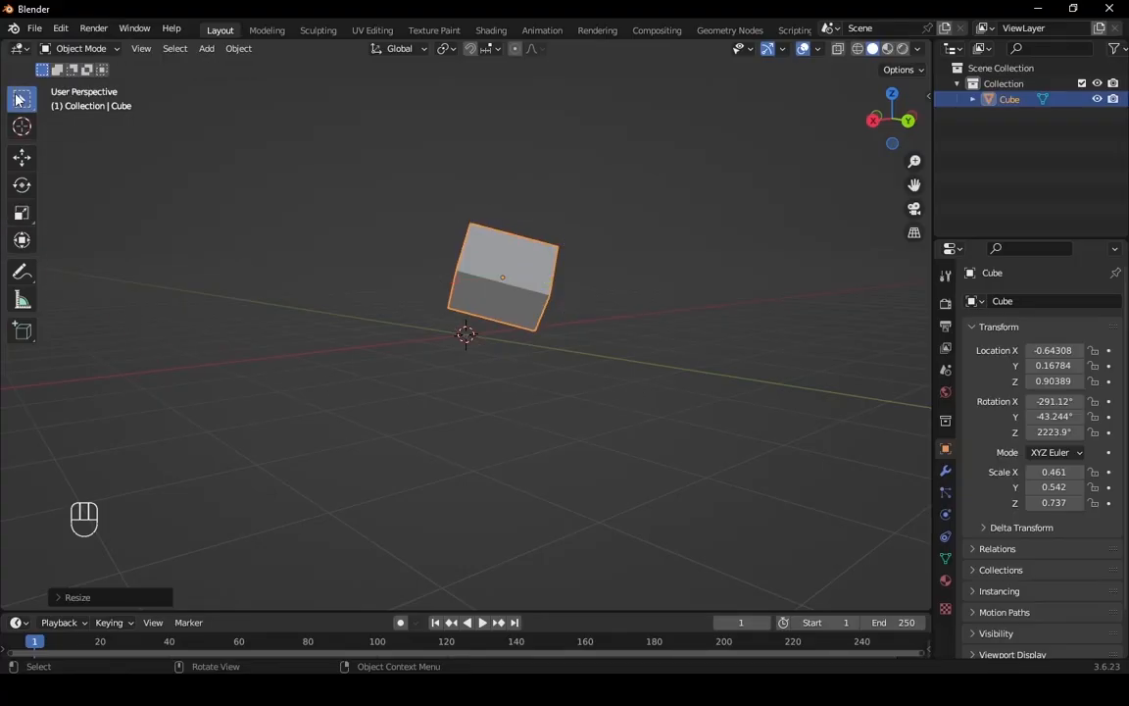
# Scale the cube down uniformly to about X 0.298, Y 0.350, Z 0.475.
pyautogui.moveTo(784, 373); pyautogui.dragTo(600, 414, button='middle')
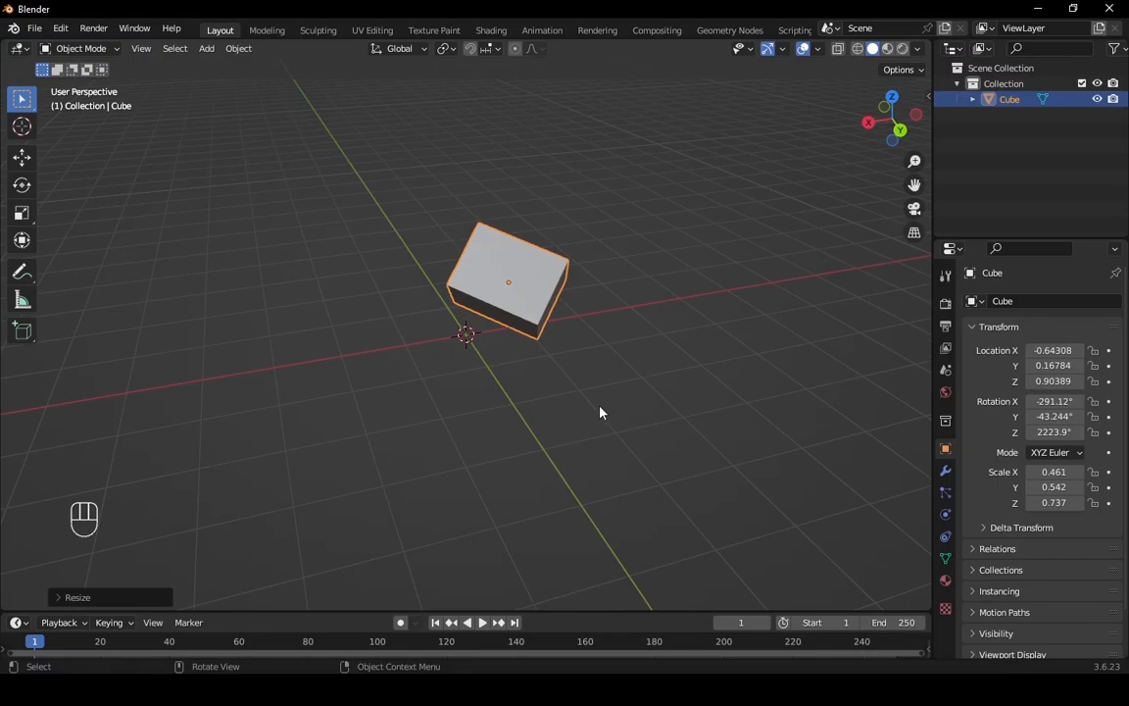
pyautogui.press('s')
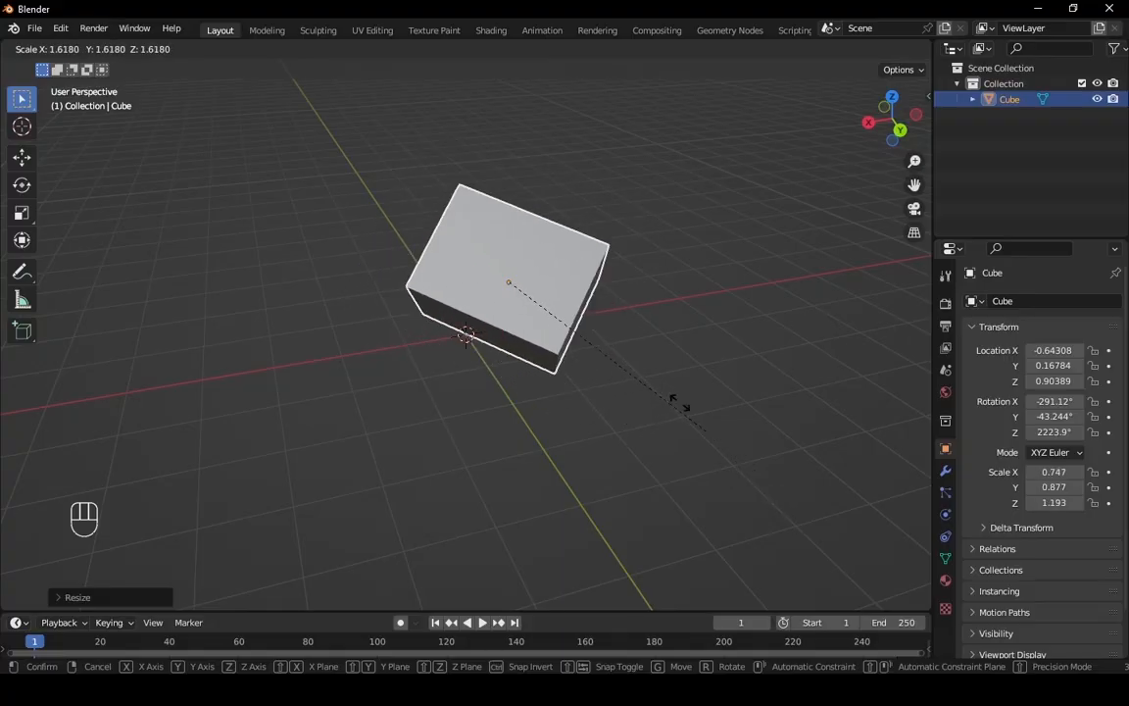
pyautogui.click(595, 337)
# Scale the cube along the global X axis and rescale it further to about X 0.527, Y 0.697, Z 1.030.
pyautogui.press('s')
pyautogui.press('x')
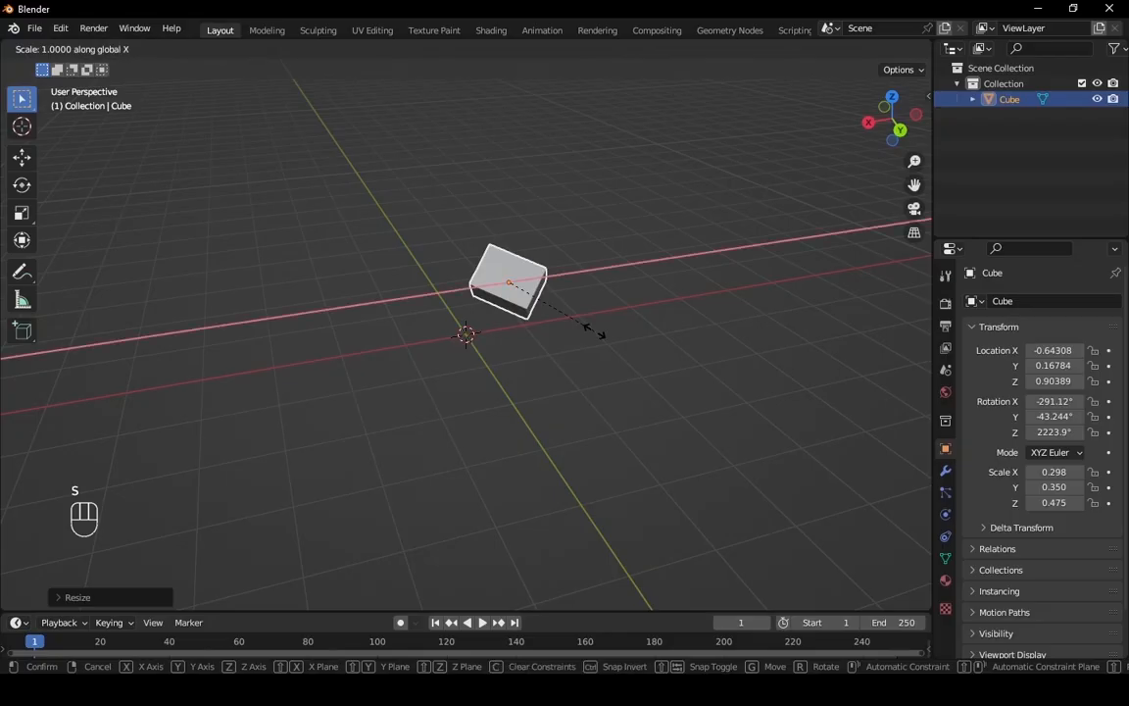
pyautogui.rightClick(683, 390)
pyautogui.press('s')
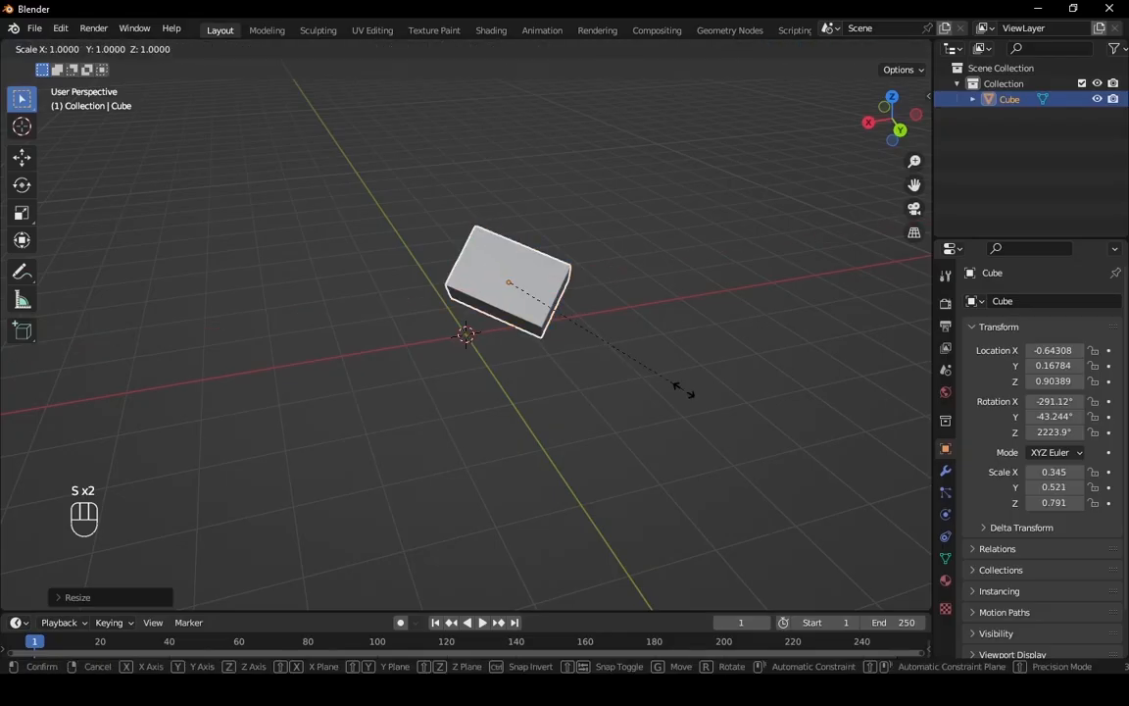
pyautogui.moveTo(683, 390); pyautogui.dragTo(791, 537, button='middle')
pyautogui.click(746, 508)
pyautogui.press('s')
pyautogui.click(853, 579)
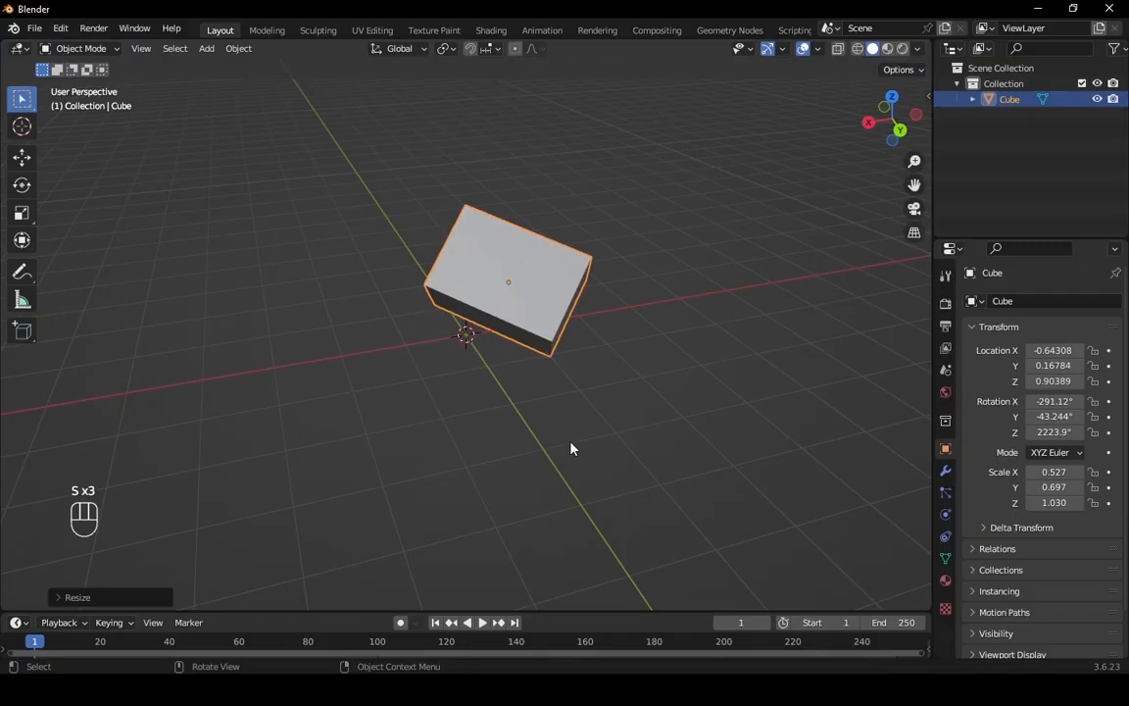
# Clear the cube's location, rotation and scale back to their default values.
pyautogui.moveTo(572, 448); pyautogui.dragTo(572, 384, button='middle')
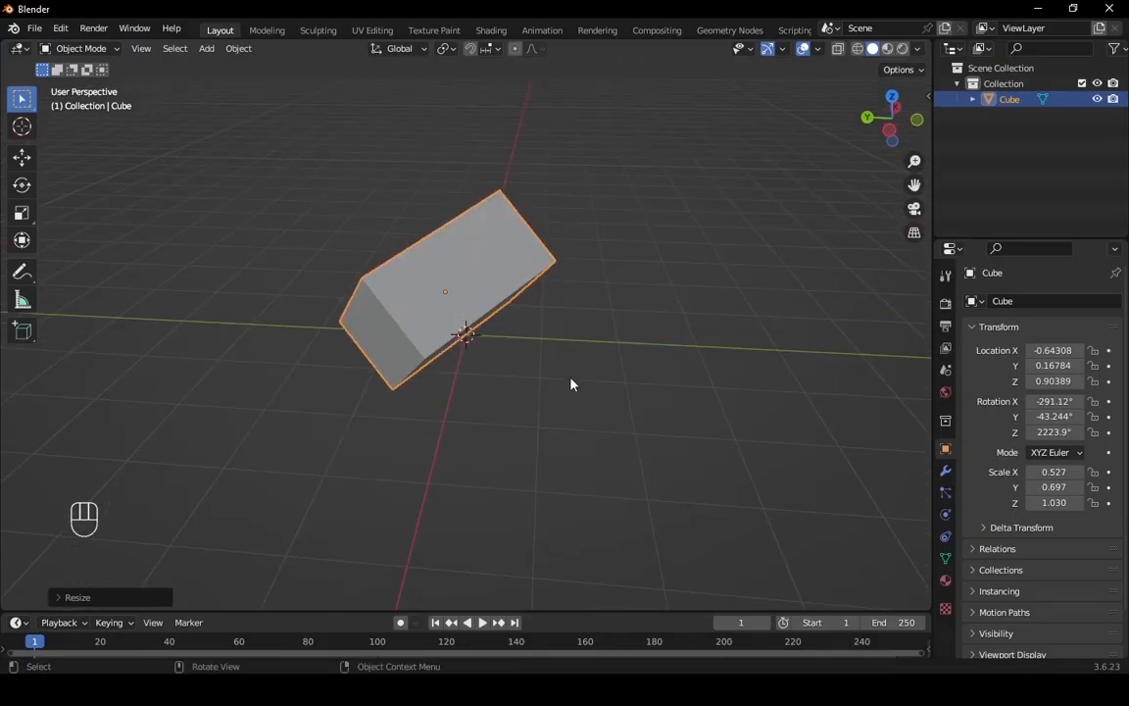
pyautogui.press('F7')
pyautogui.press('F8')
pyautogui.moveTo(578, 391); pyautogui.dragTo(517, 348, button='middle')
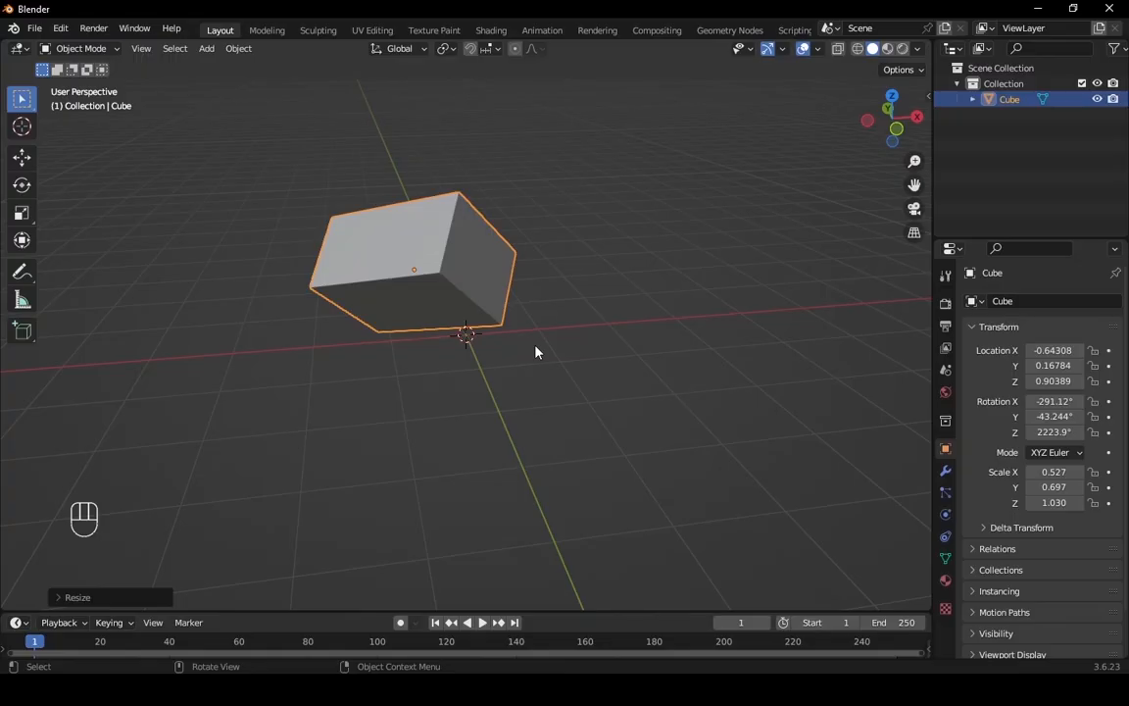
pyautogui.press('alt')
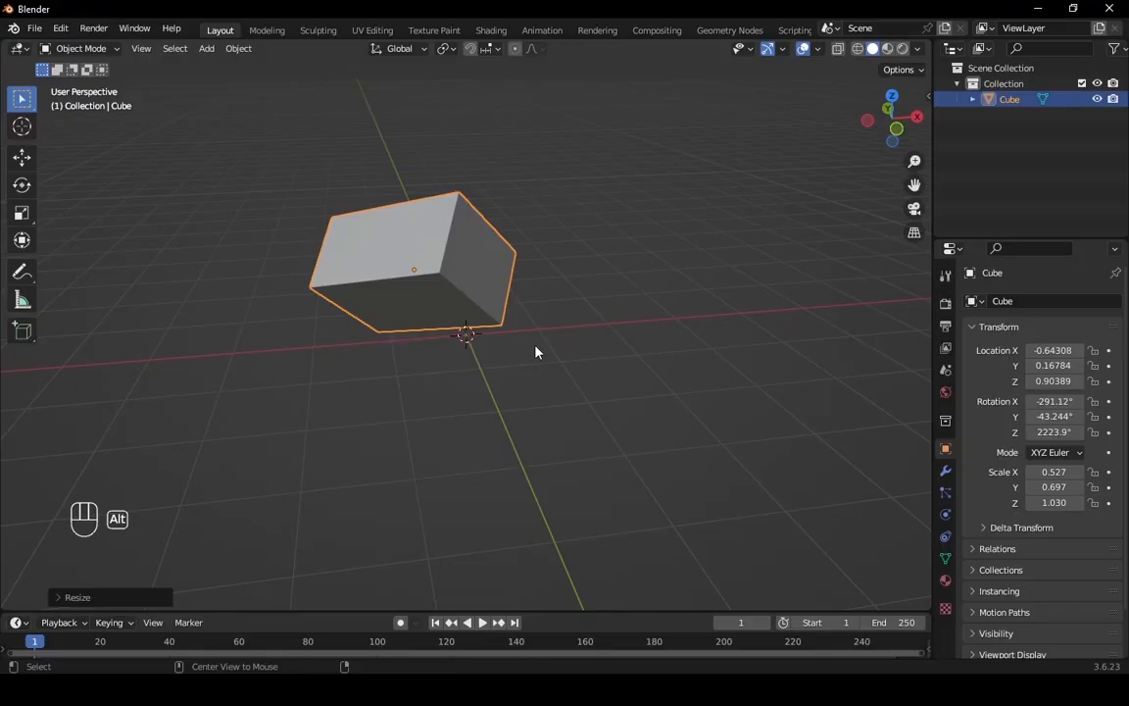
pyautogui.hotkey('alt', 'g')
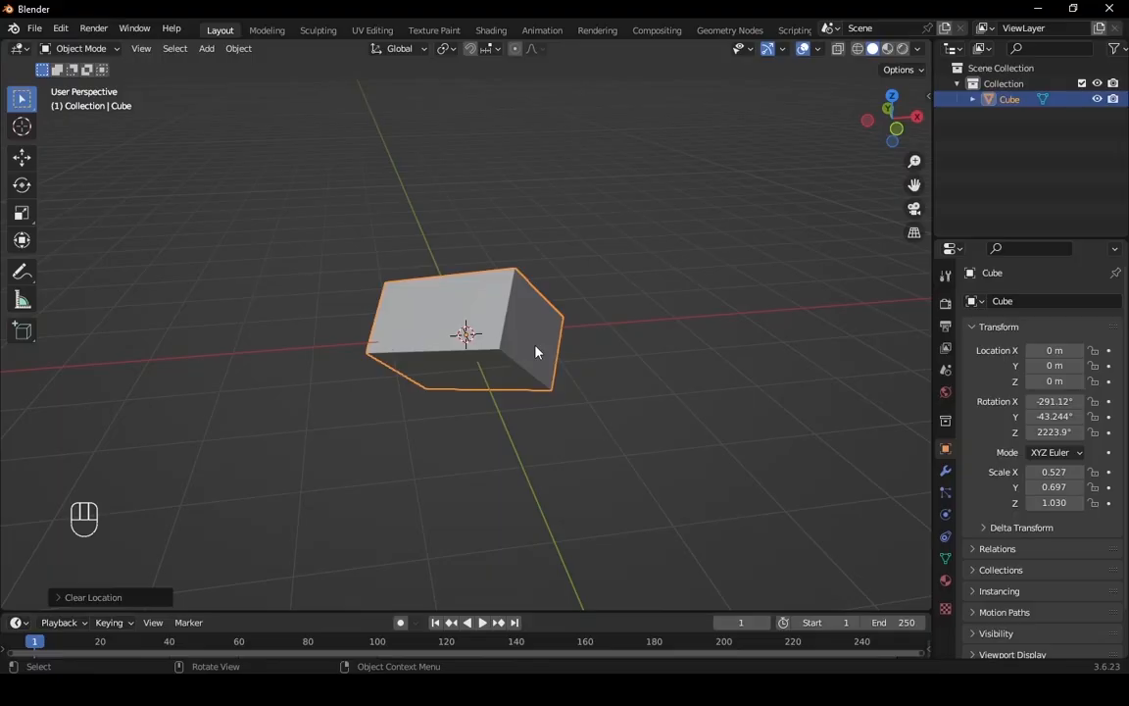
pyautogui.press('alt')
pyautogui.hotkey('alt', 'r')
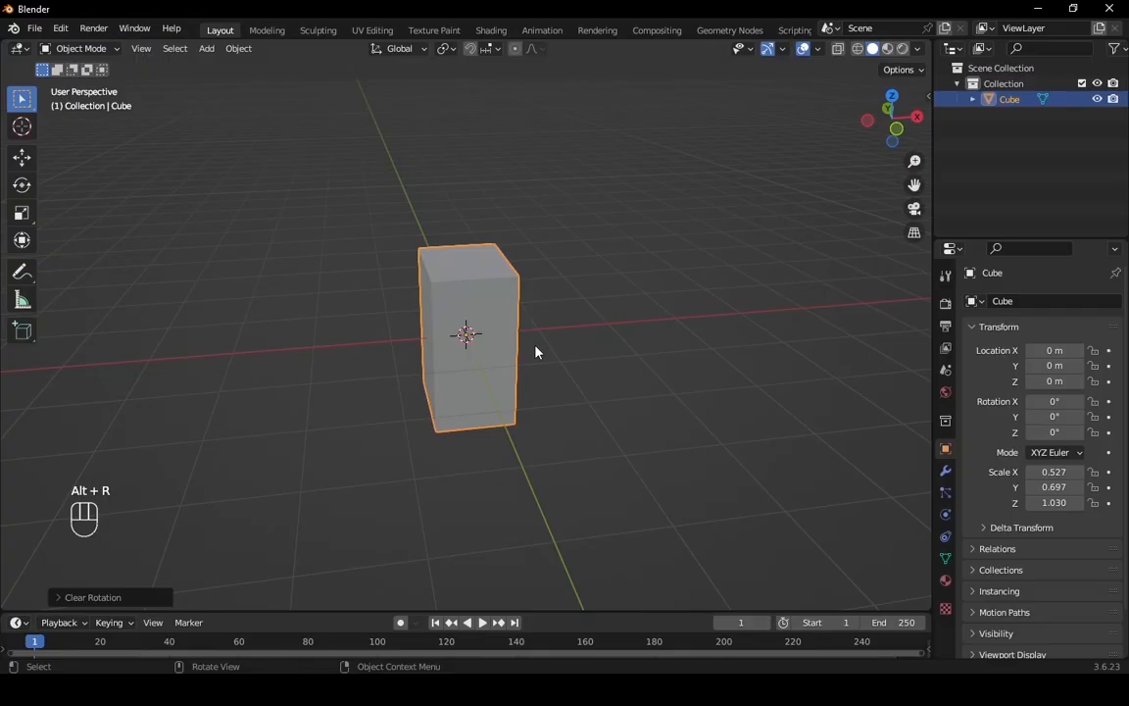
pyautogui.hotkey('alt', 's')
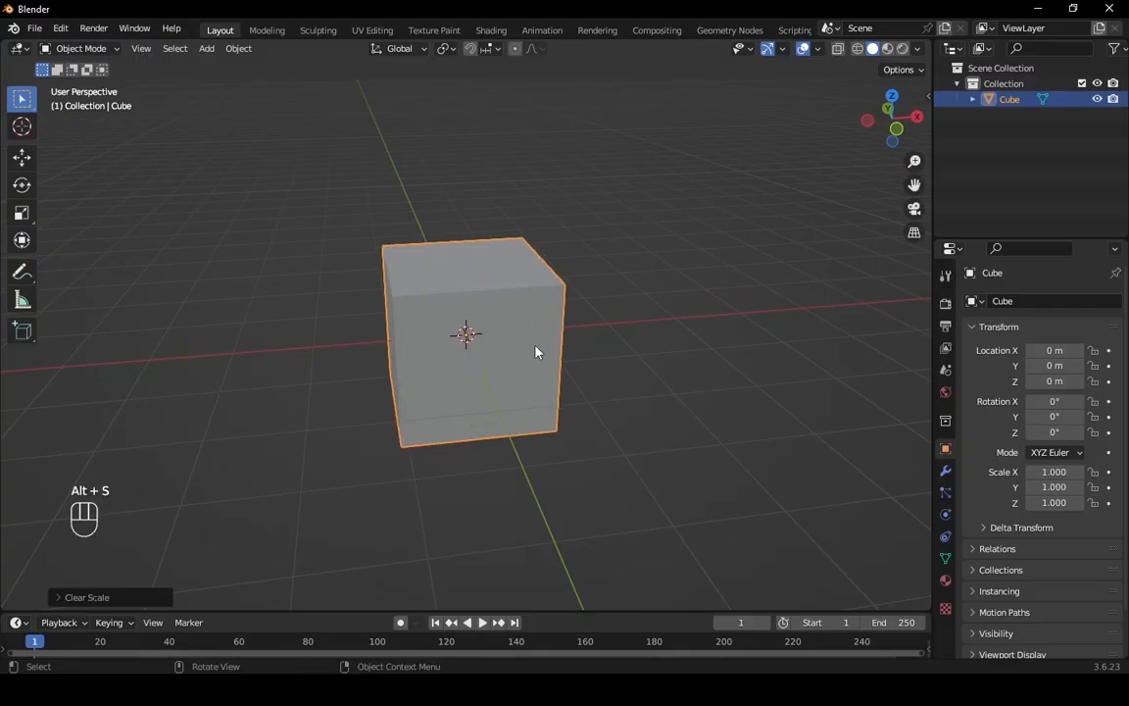
# Delete the cube from the scene.
pyautogui.moveTo(597, 414); pyautogui.dragTo(446, 403, button='middle')
pyautogui.scroll(3, 542, 389)
pyautogui.scroll(-3, 542, 389)
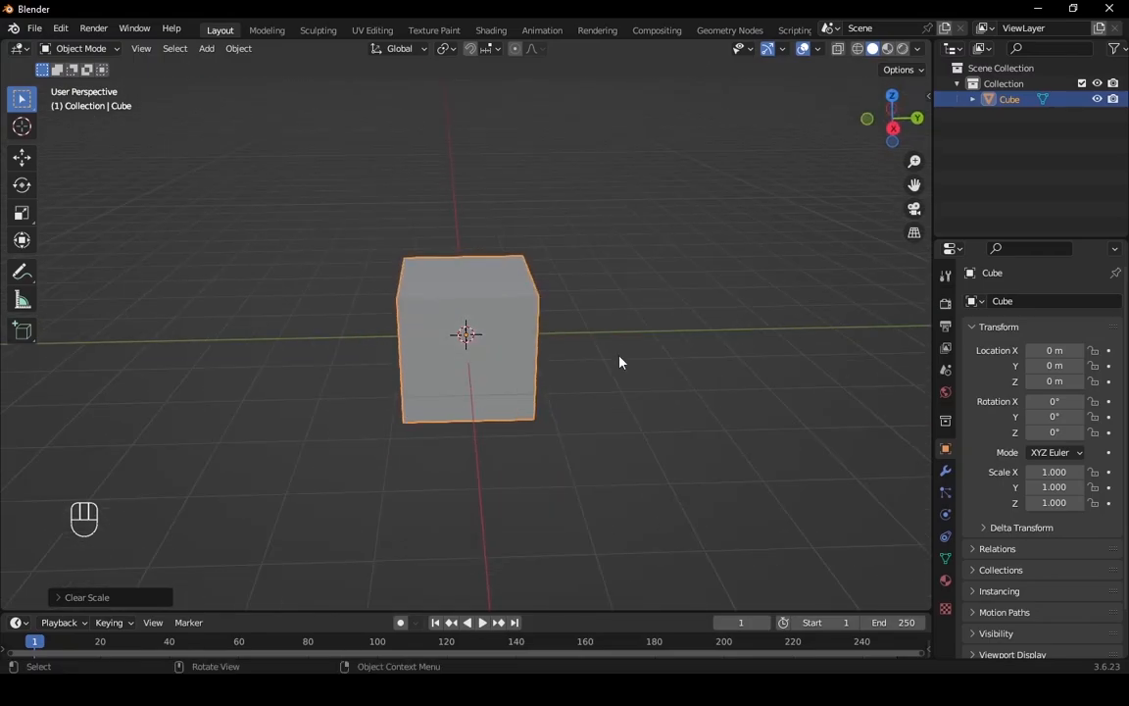
pyautogui.moveTo(621, 361); pyautogui.dragTo(472, 400, button='middle')
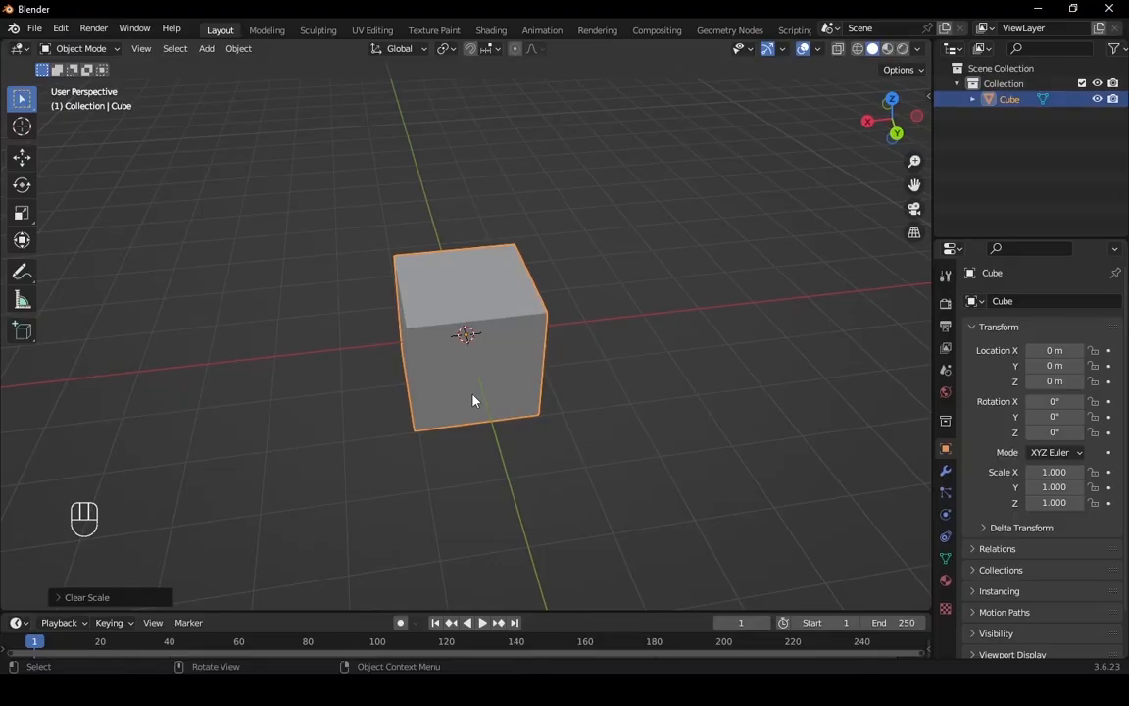
pyautogui.moveTo(585, 423); pyautogui.dragTo(615, 392, button='middle')
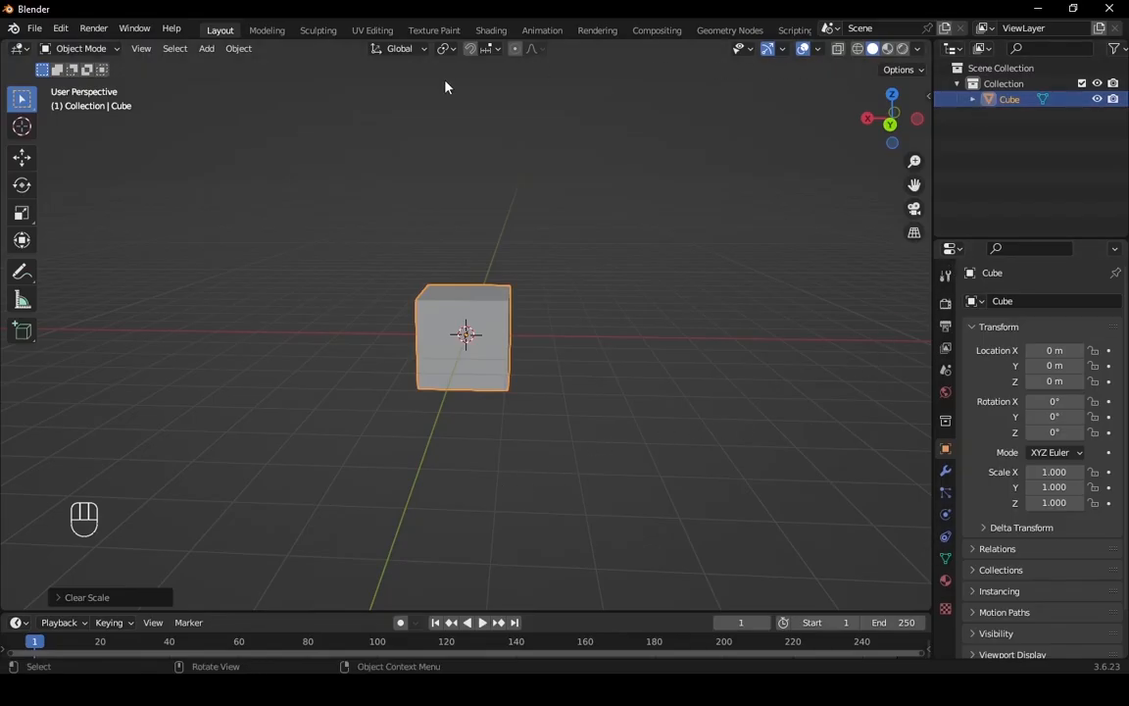
pyautogui.moveTo(569, 375); pyautogui.dragTo(467, 421, button='middle')
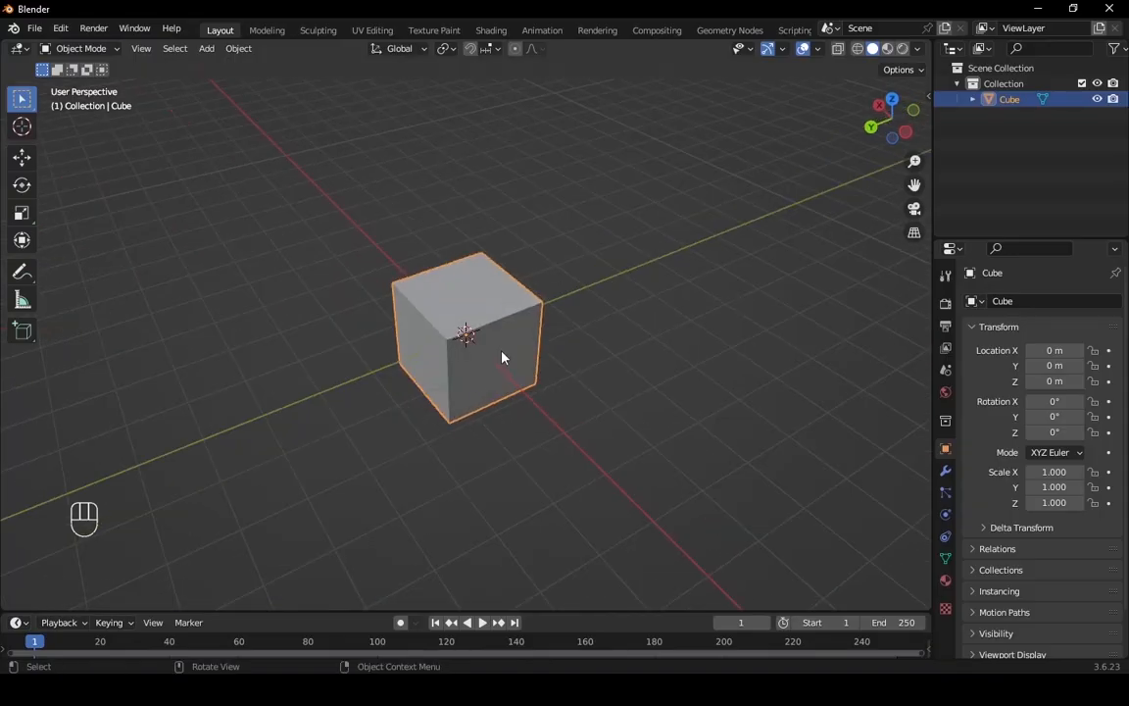
pyautogui.press('Delete')
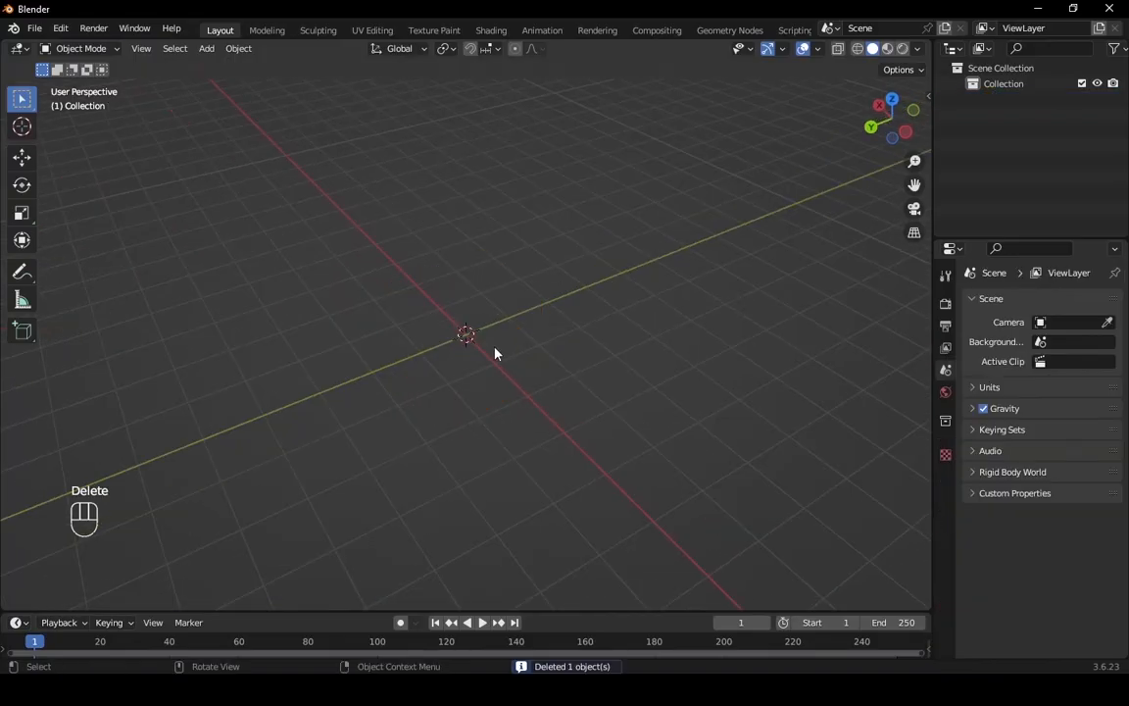
# Add a new cube mesh to the empty scene and delete it again.
pyautogui.moveTo(464, 366); pyautogui.dragTo(521, 327, button='middle')
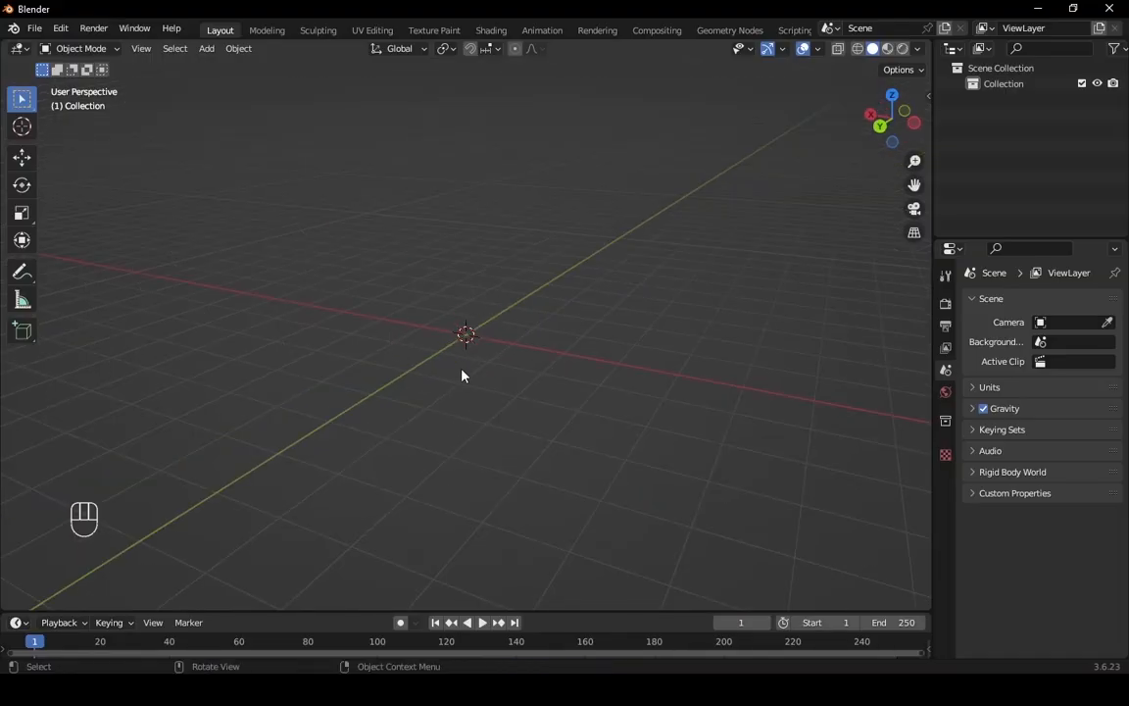
pyautogui.click(205, 50)
pyautogui.moveTo(218, 69)
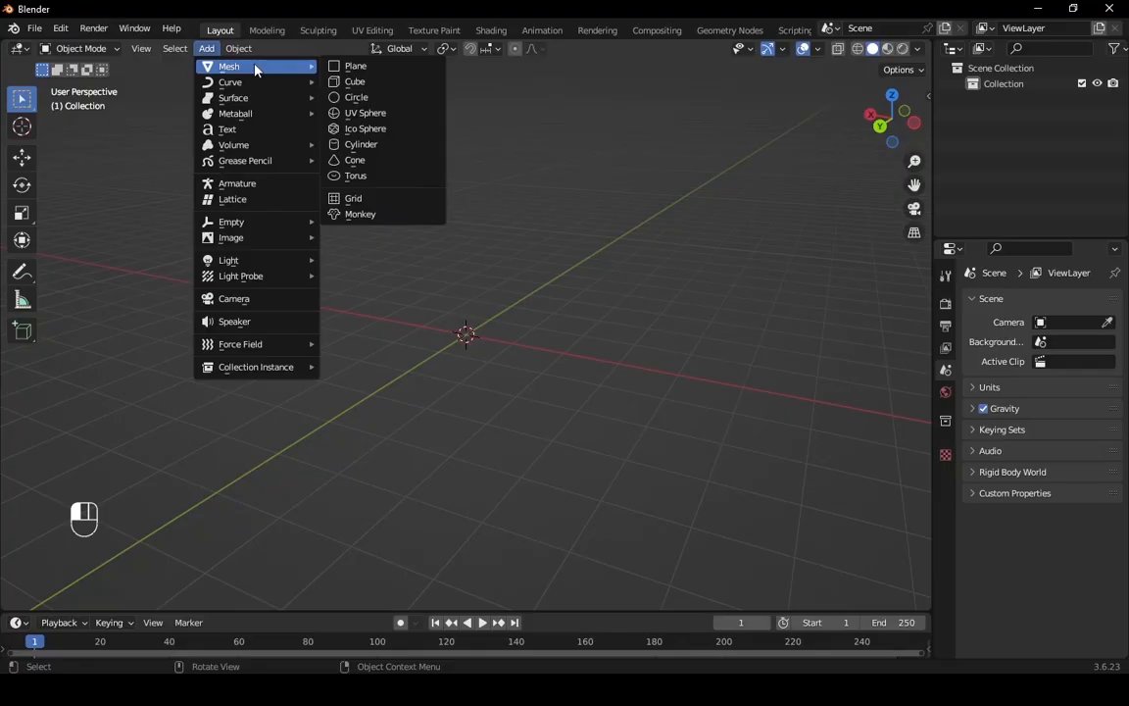
pyautogui.press('Escape')
pyautogui.click(207, 51)
pyautogui.moveTo(220, 73)
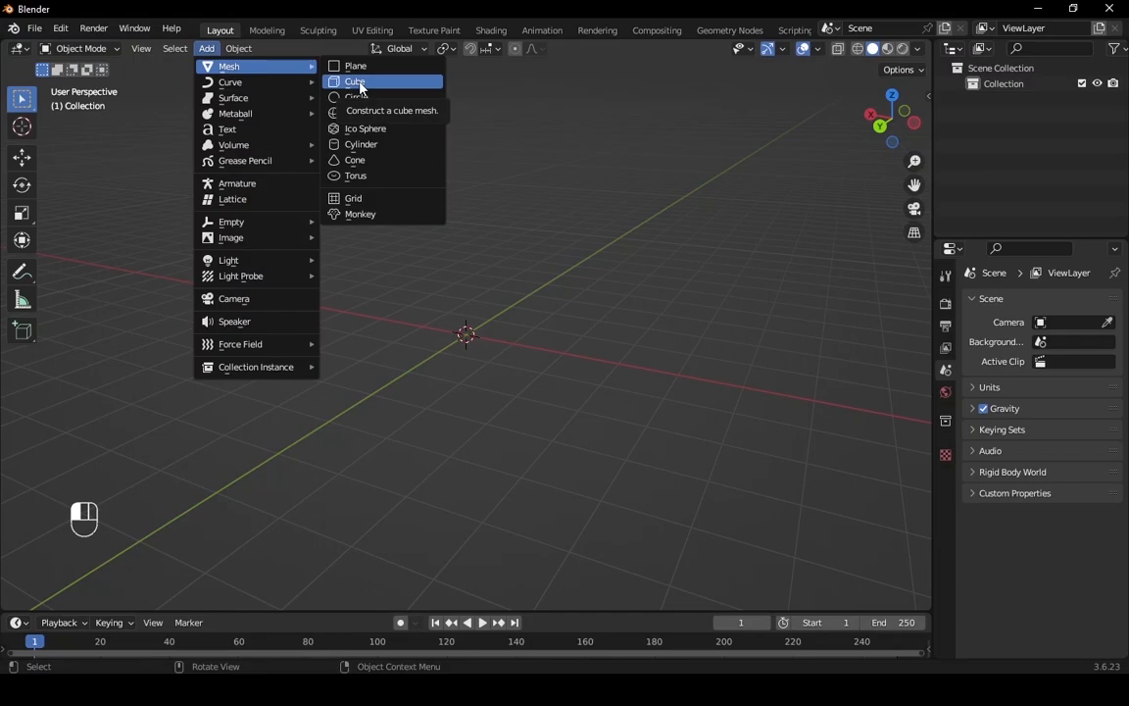
pyautogui.click(355, 82)
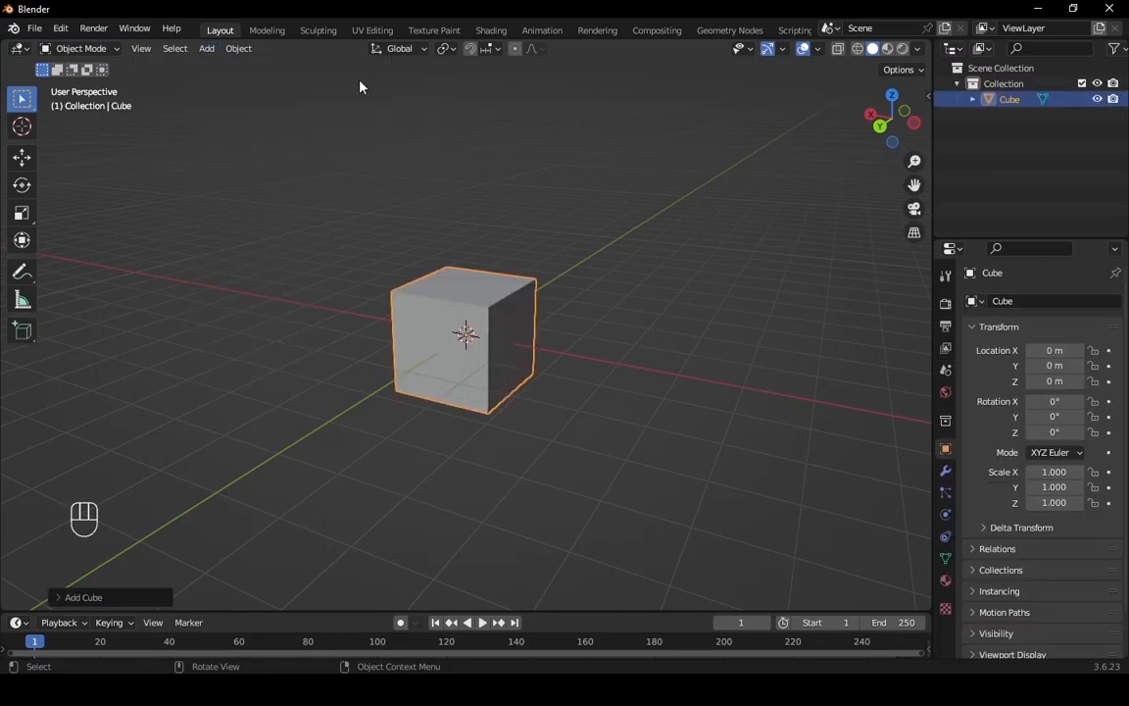
pyautogui.moveTo(612, 350); pyautogui.dragTo(539, 368, button='middle')
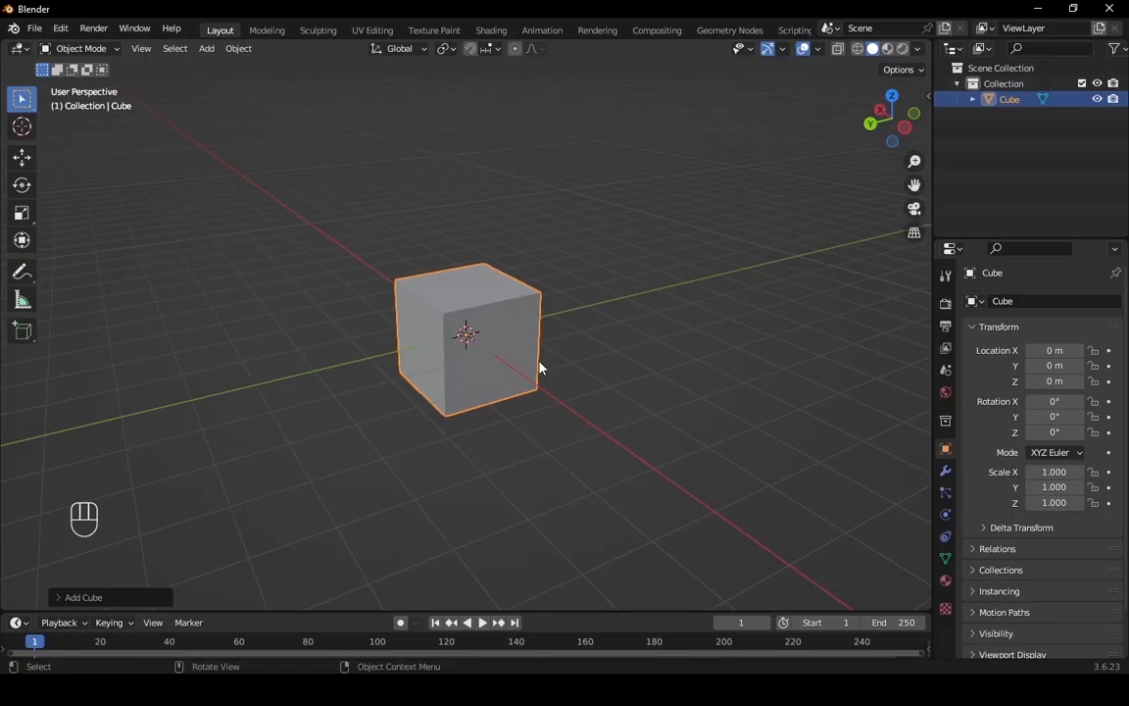
pyautogui.press('Delete')
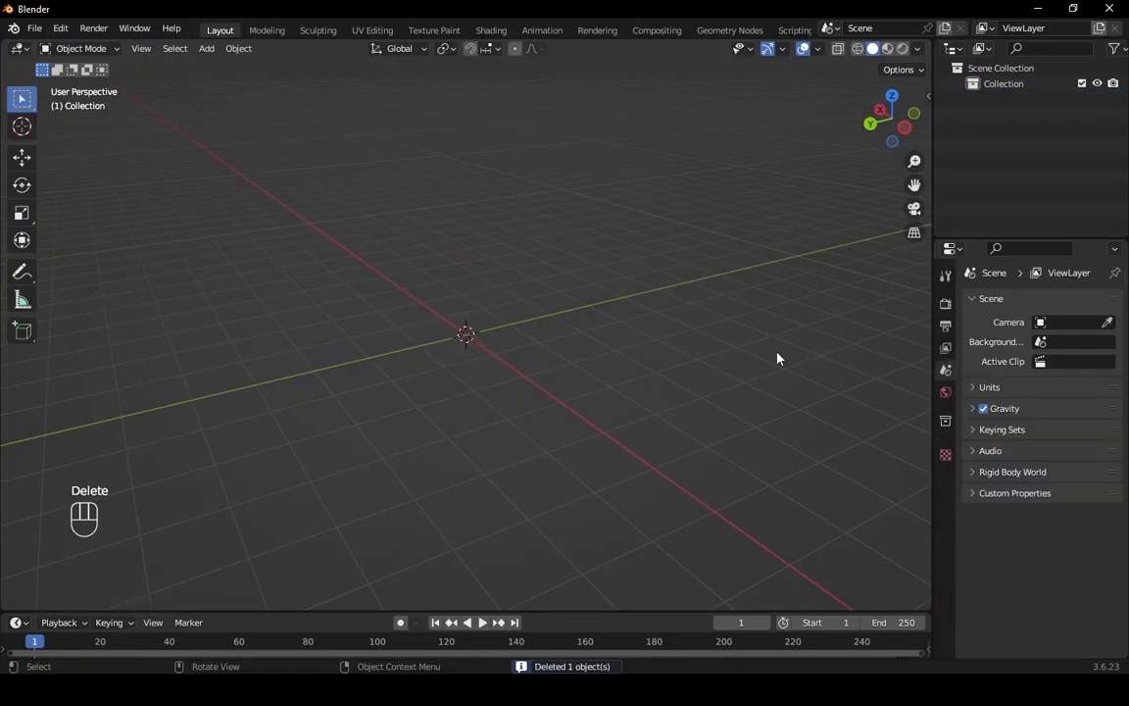
# Add a new cube mesh to the empty scene at the world origin.
pyautogui.click(202, 51)
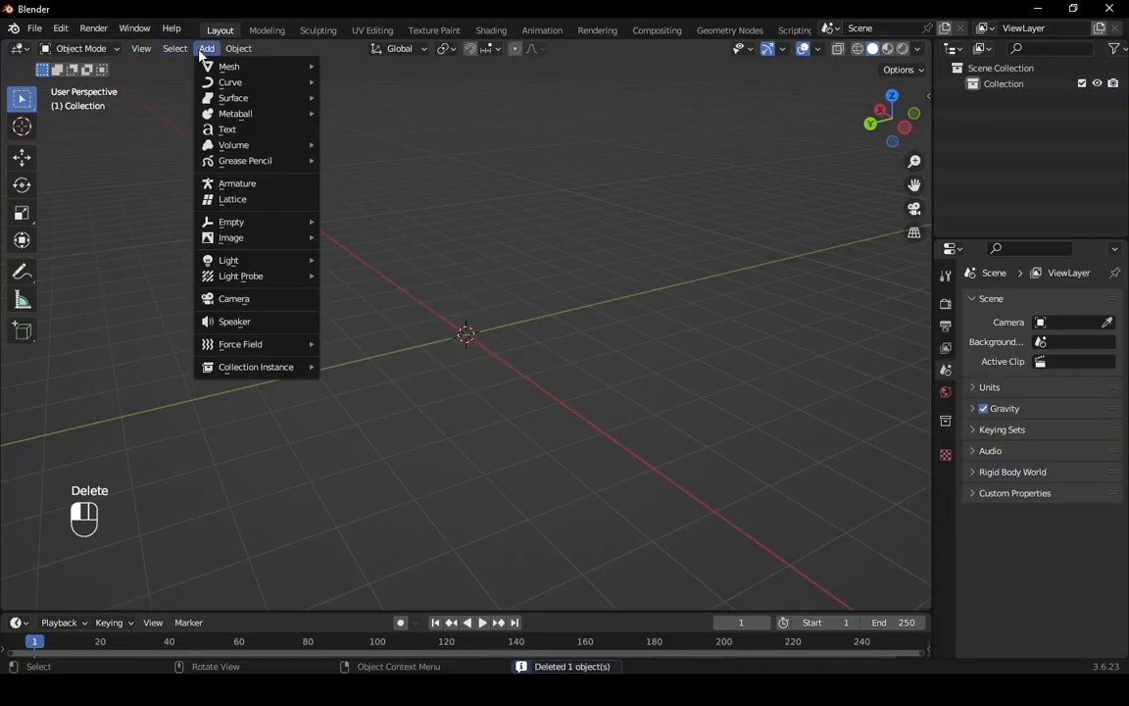
pyautogui.moveTo(204, 64)
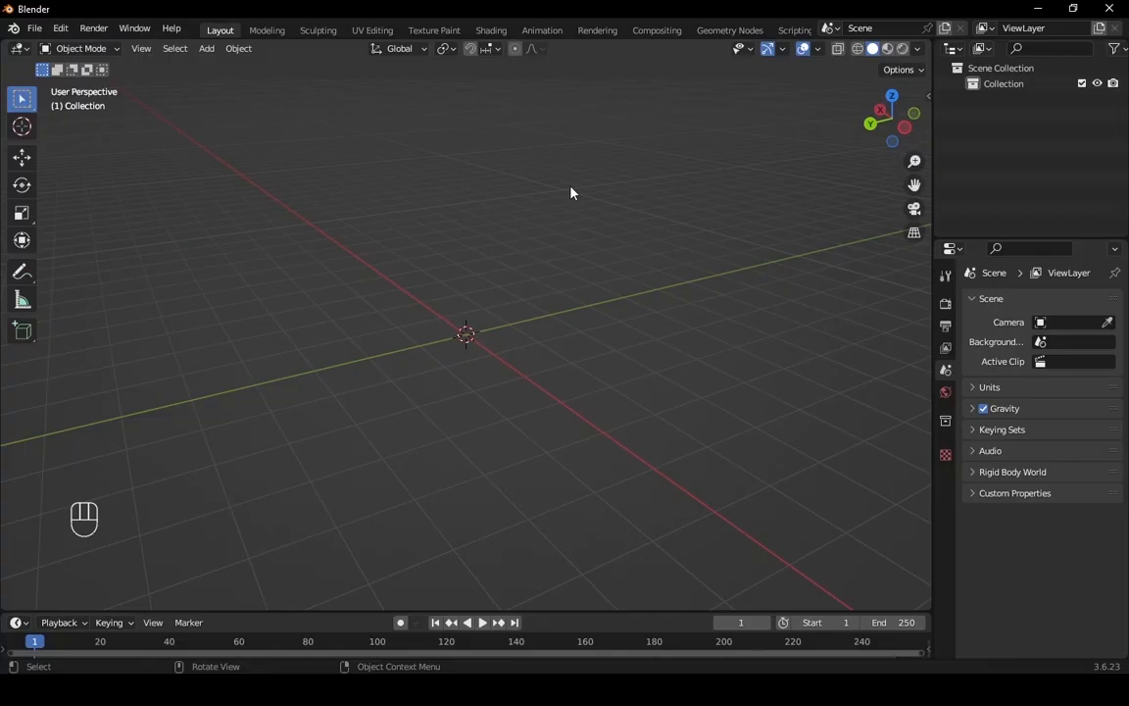
pyautogui.hotkey('shift', 'a')
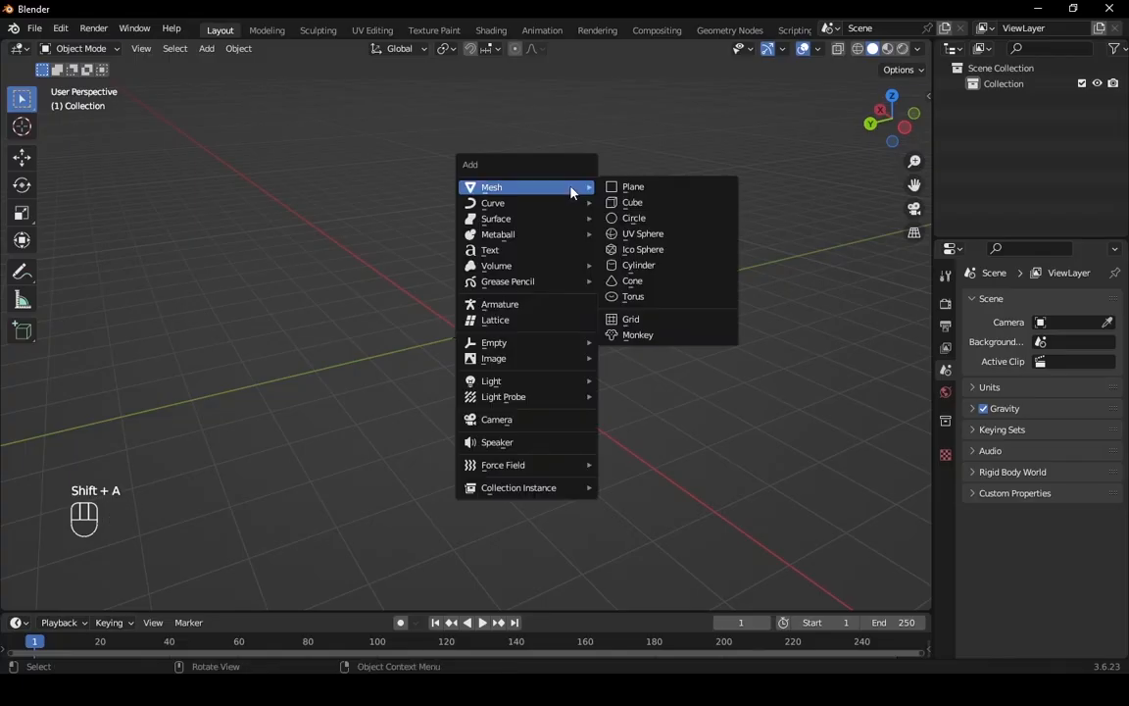
pyautogui.moveTo(496, 187)
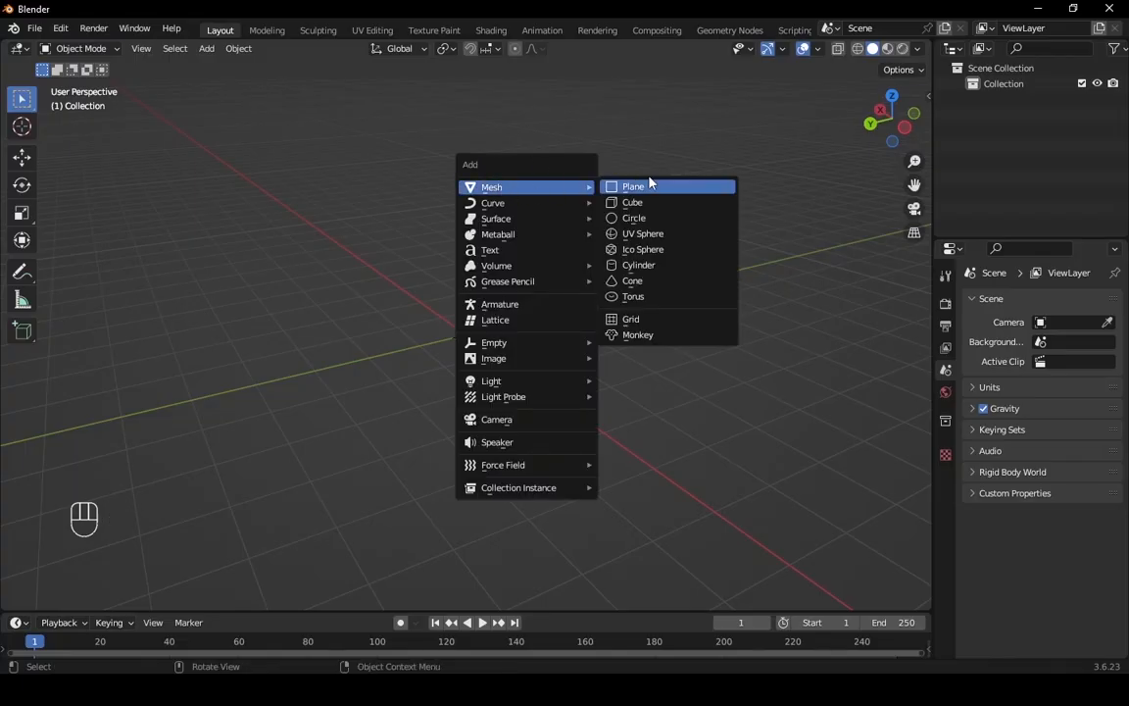
pyautogui.click(637, 203)
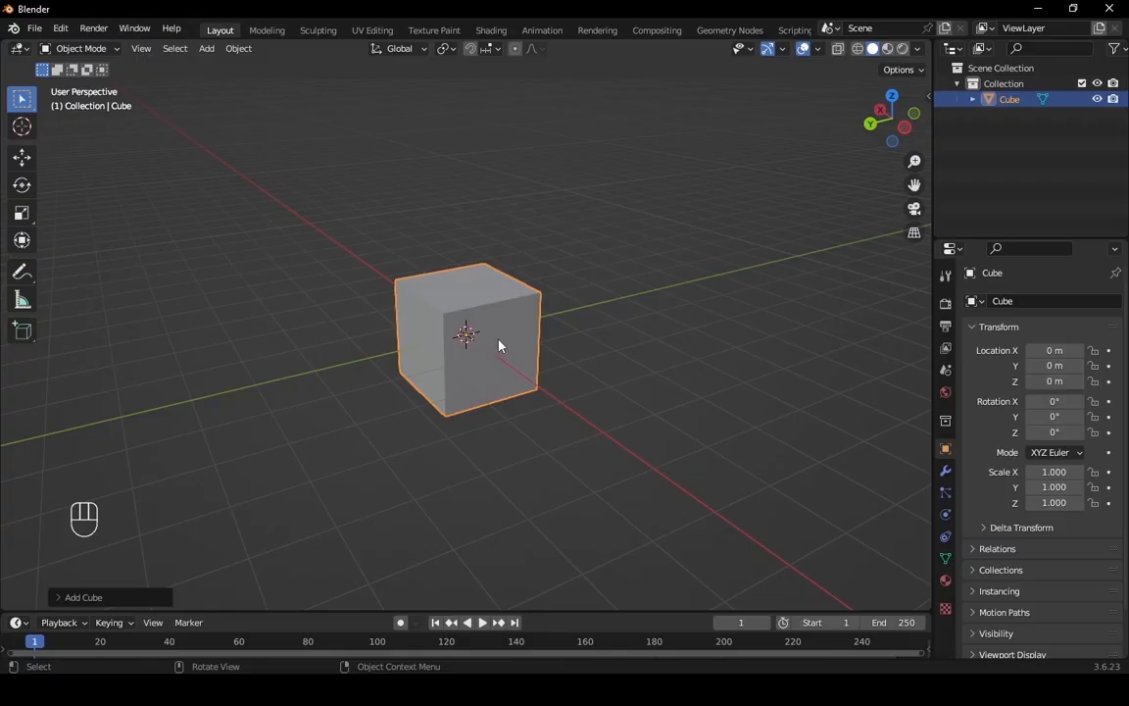
# Scale the cube along the global X axis into a thin upright slab, about 0.111 in X.
pyautogui.moveTo(502, 345); pyautogui.dragTo(602, 343, button='middle')
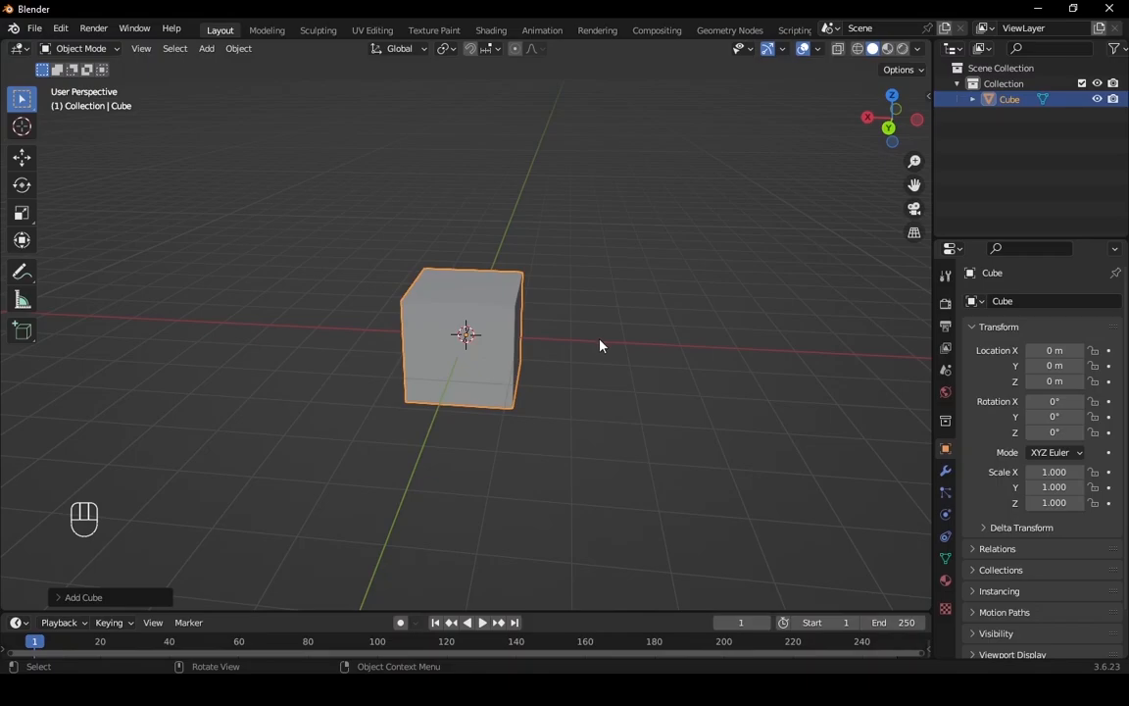
pyautogui.moveTo(603, 350); pyautogui.dragTo(616, 320, button='middle')
pyautogui.moveTo(607, 383); pyautogui.dragTo(608, 380, button='middle')
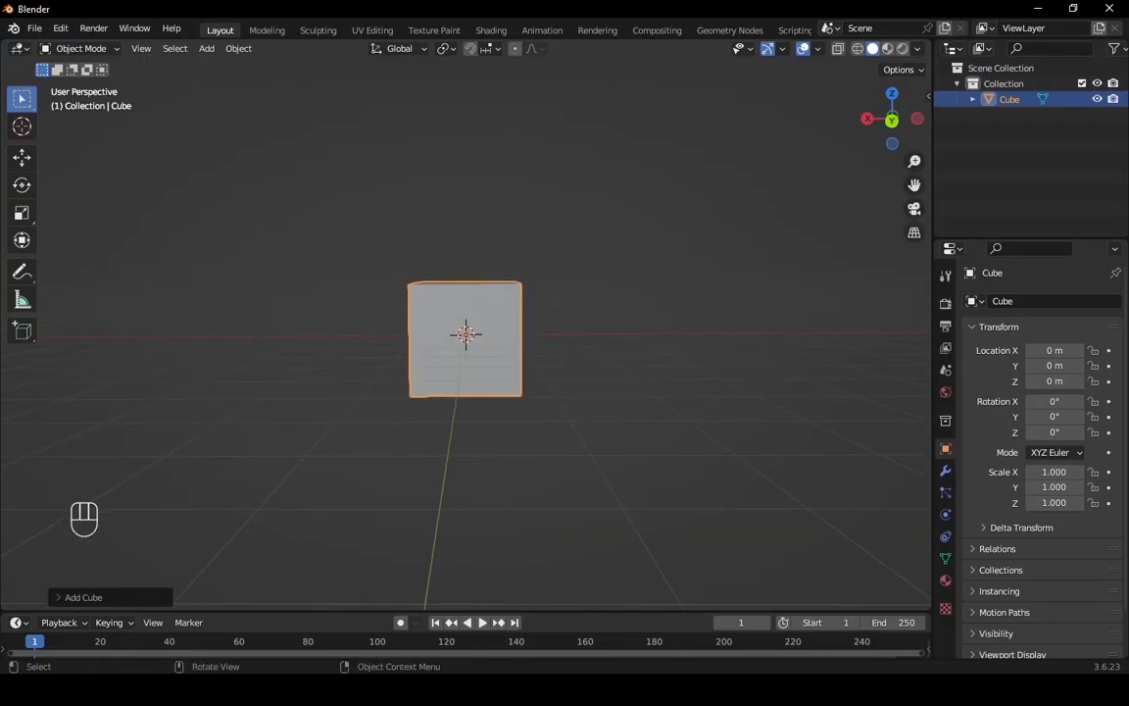
pyautogui.press('s')
pyautogui.press('x')
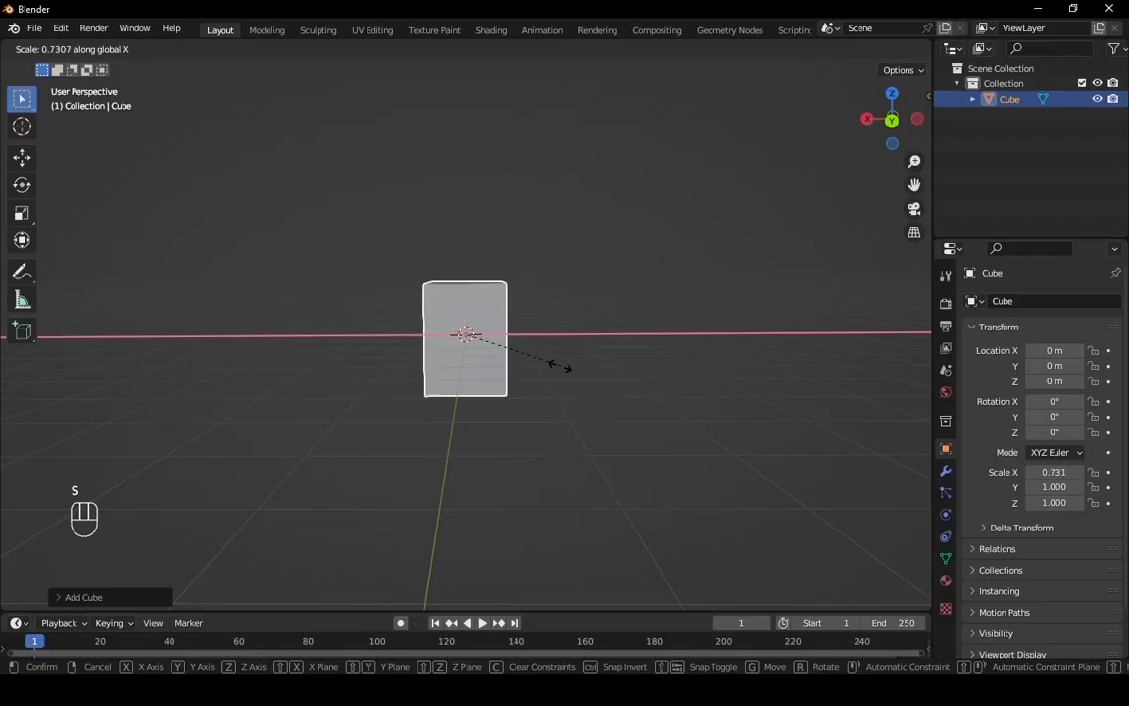
pyautogui.click(484, 348)
# Raise the slab along the global Z axis by about 1.024 m.
pyautogui.moveTo(527, 327)
pyautogui.mouseDown(button='middle')
pyautogui.moveTo(527, 358)
pyautogui.moveTo(542, 318)
pyautogui.moveTo(511, 329)
pyautogui.moveTo(522, 327)
pyautogui.mouseUp(button='middle')
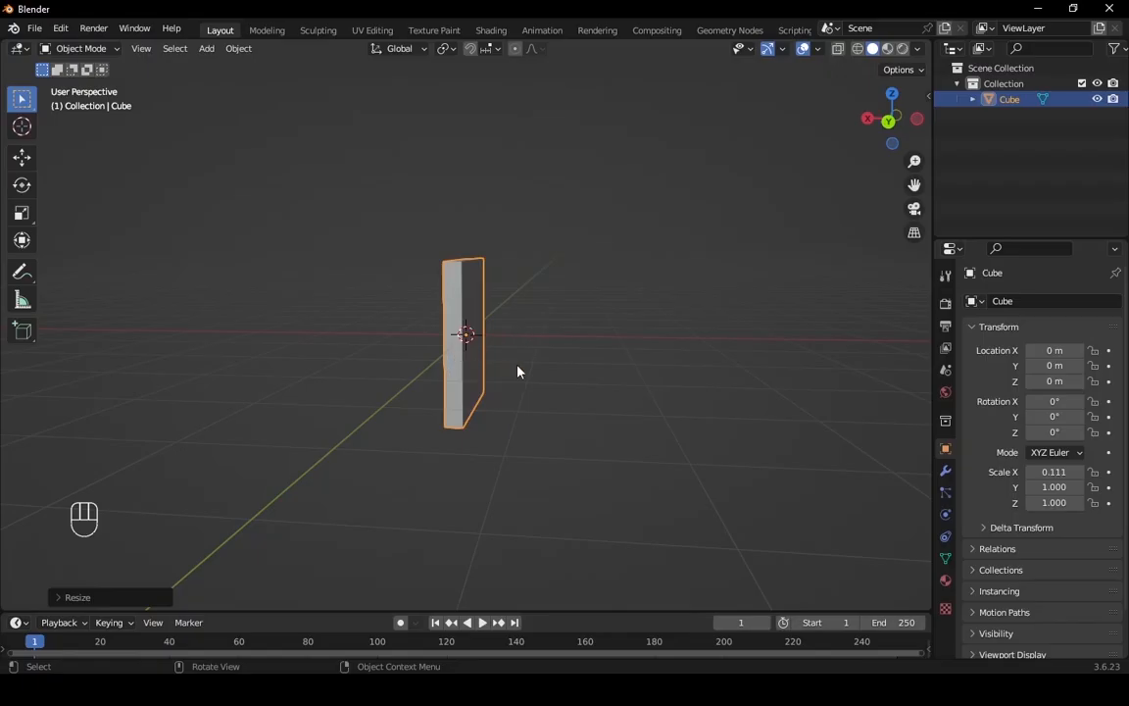
pyautogui.moveTo(496, 365)
pyautogui.mouseDown(button='middle')
pyautogui.moveTo(517, 366)
pyautogui.moveTo(501, 358)
pyautogui.moveTo(512, 354)
pyautogui.mouseUp(button='middle')
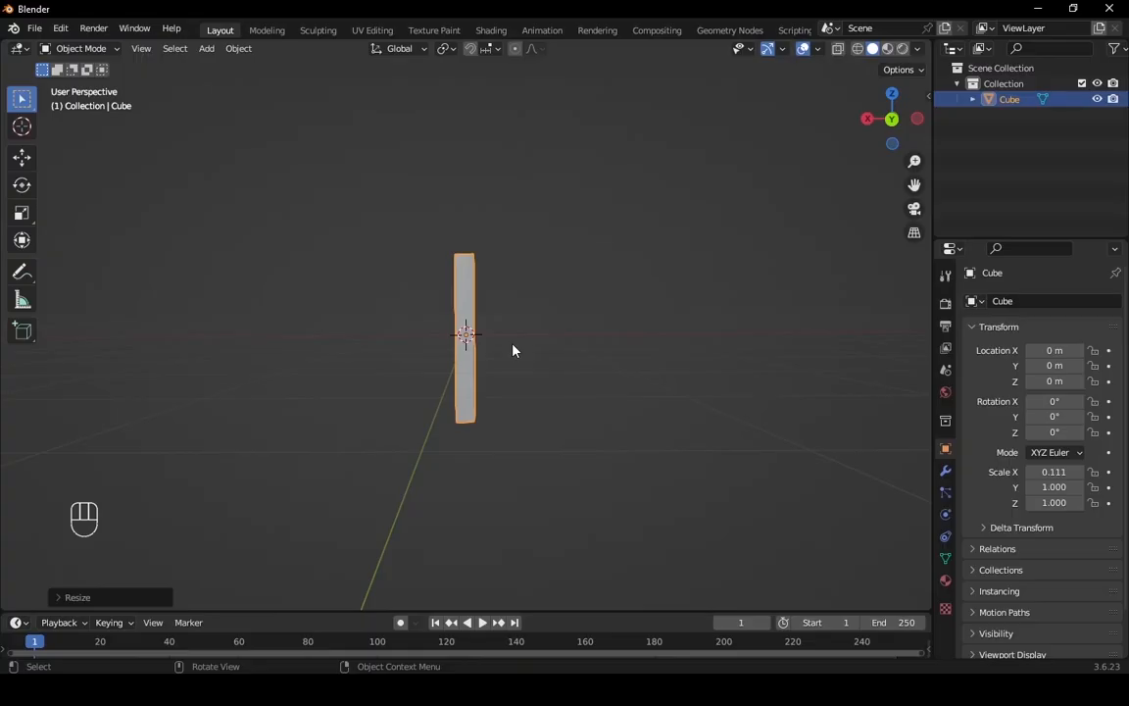
pyautogui.moveTo(524, 353); pyautogui.dragTo(498, 422, button='middle')
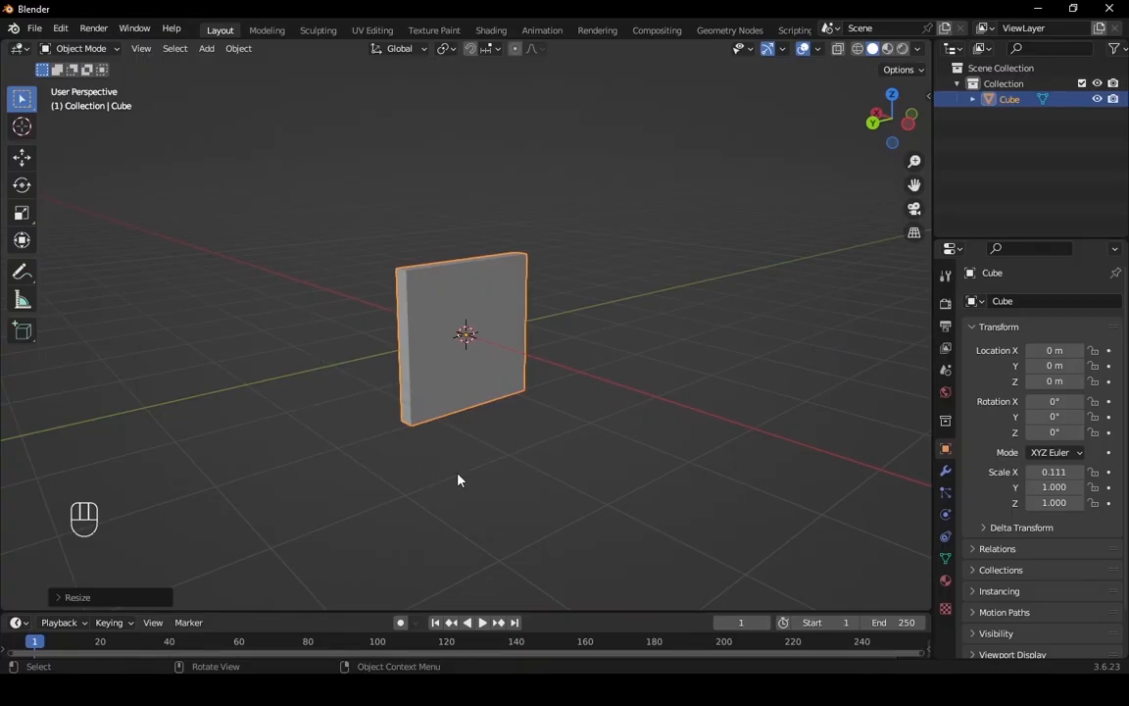
pyautogui.press('g')
pyautogui.press('z')
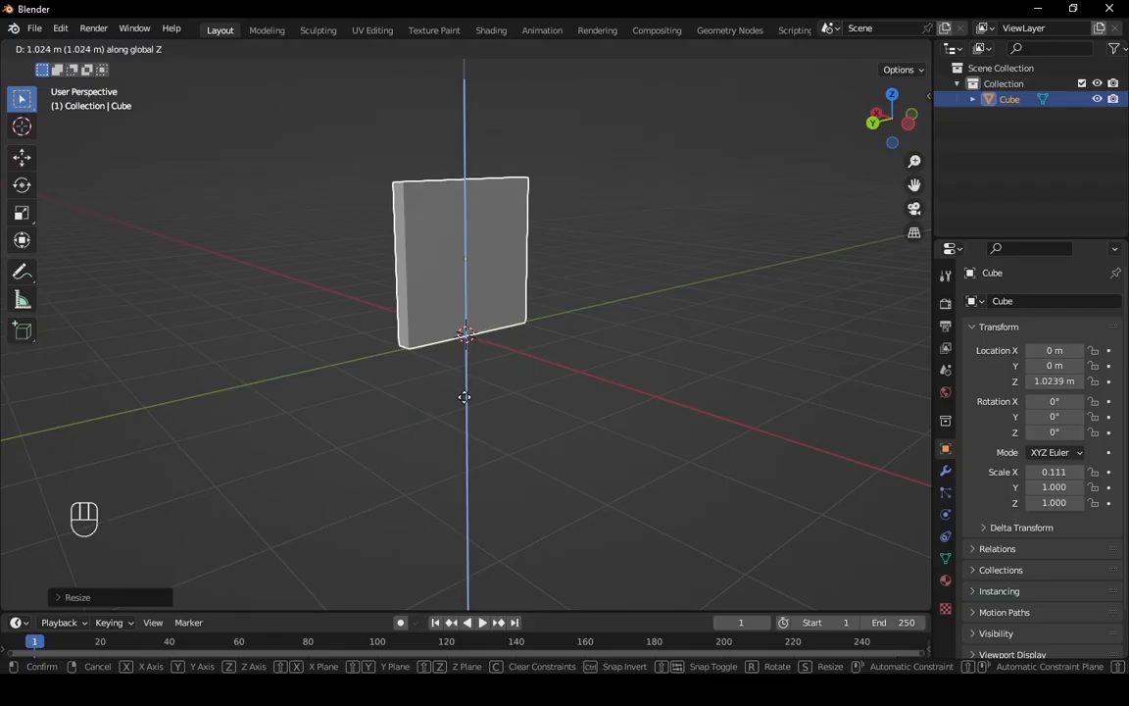
pyautogui.click(464, 396)
# Thin the slab further along the global X axis to an X scale of about 0.077.
pyautogui.moveTo(420, 368); pyautogui.dragTo(389, 232, button='middle')
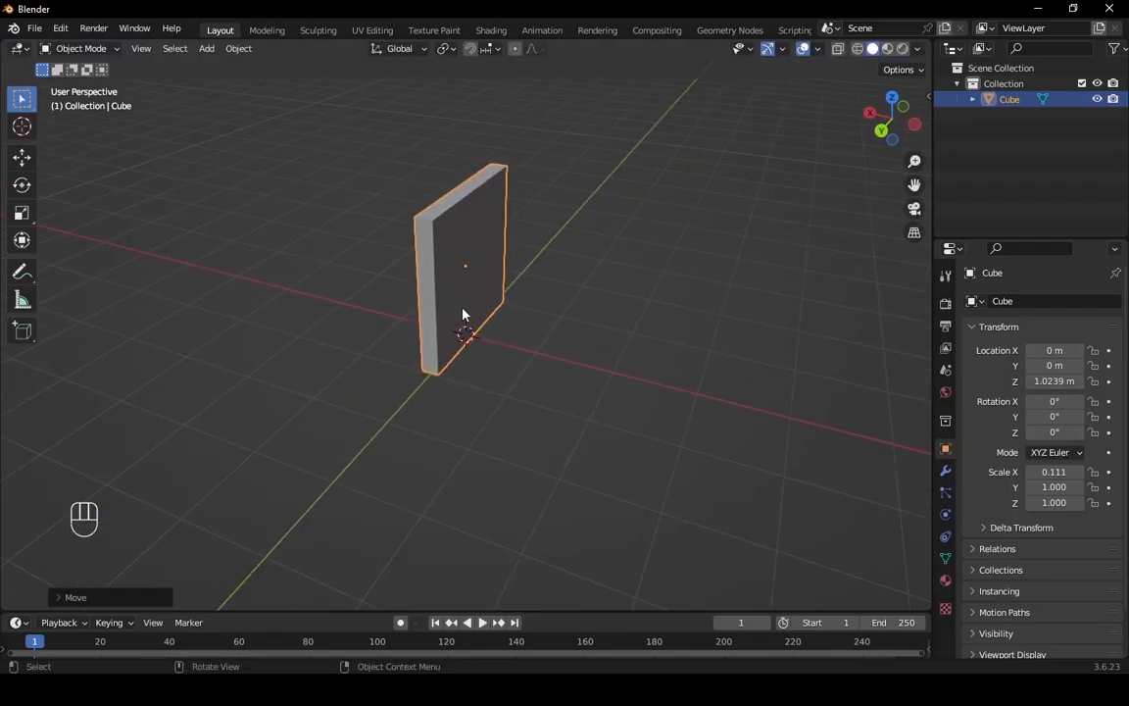
pyautogui.moveTo(464, 315); pyautogui.dragTo(534, 308, button='middle')
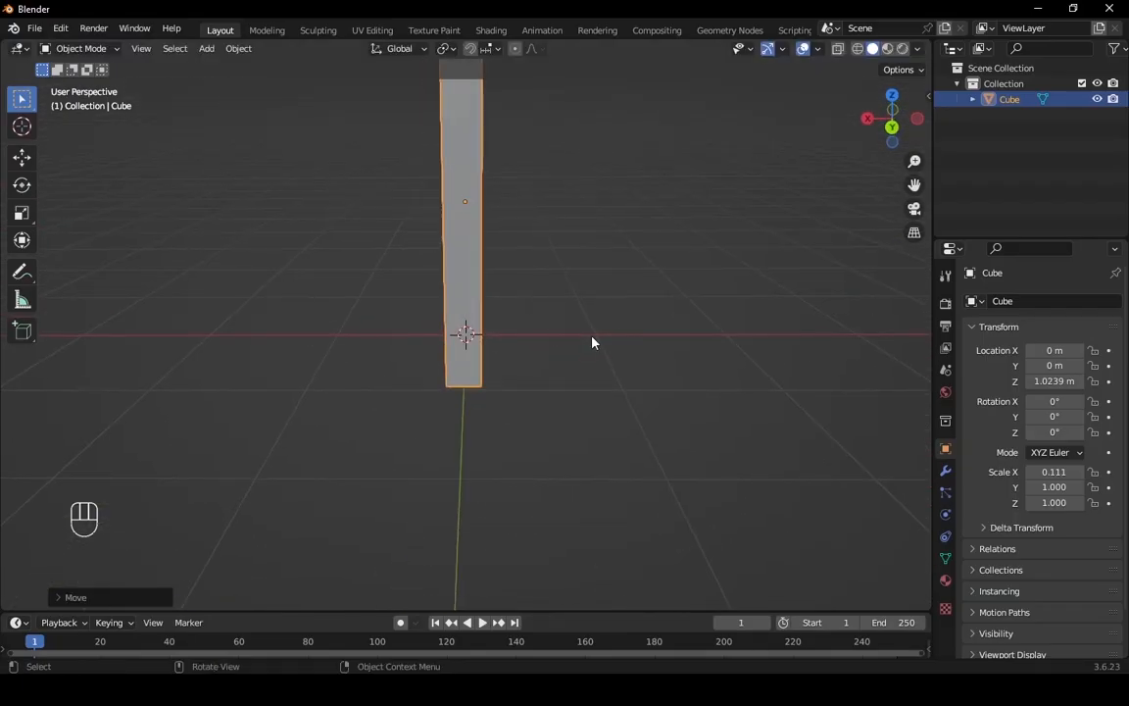
pyautogui.press('s')
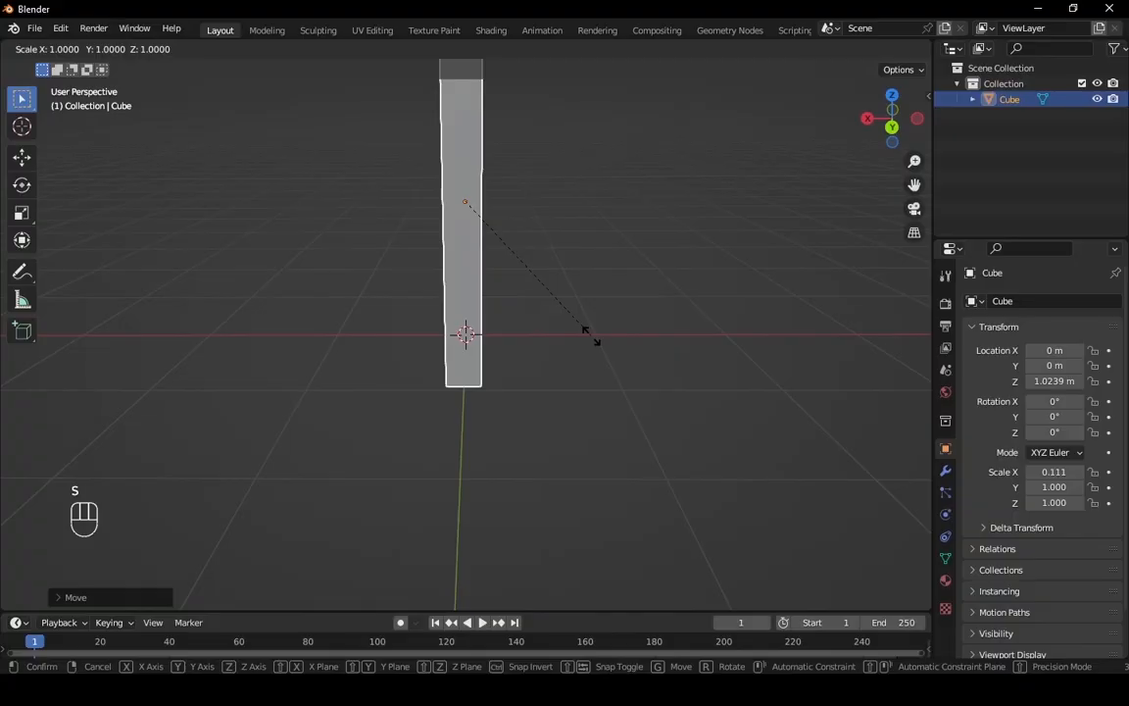
pyautogui.press('x')
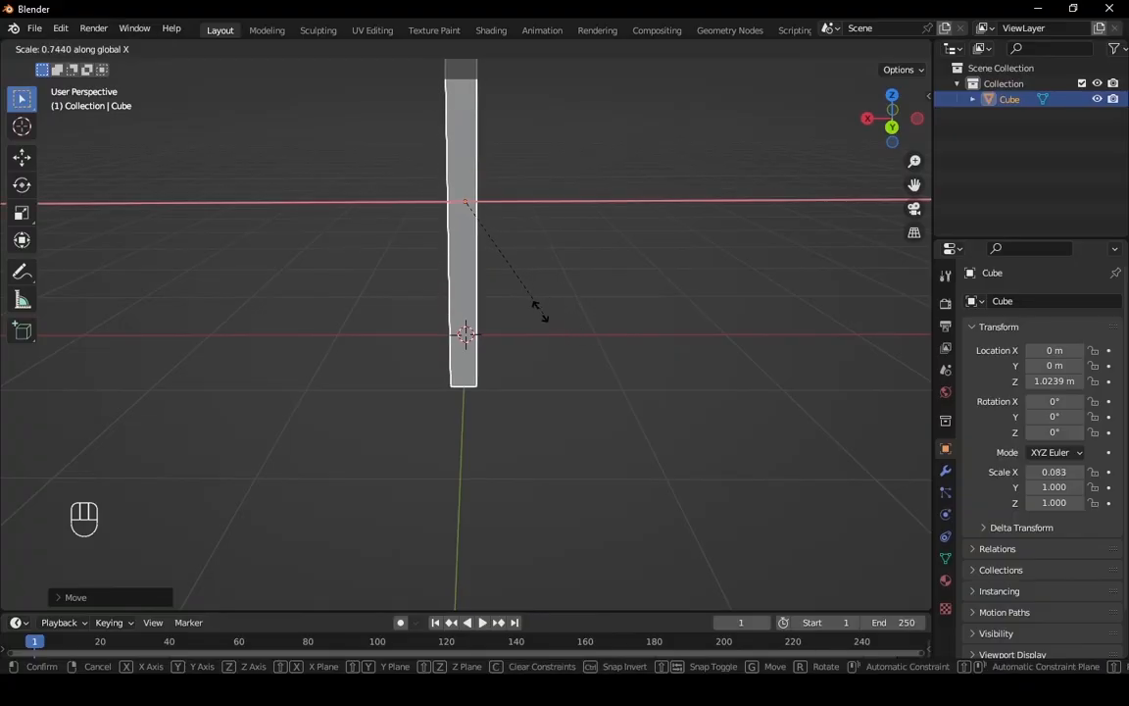
pyautogui.click(536, 313)
# Duplicate the slab and place the copy along the global X axis at about X -0.987 m.
pyautogui.moveTo(536, 314); pyautogui.dragTo(563, 310, button='middle')
pyautogui.scroll(-2, 477, 274)
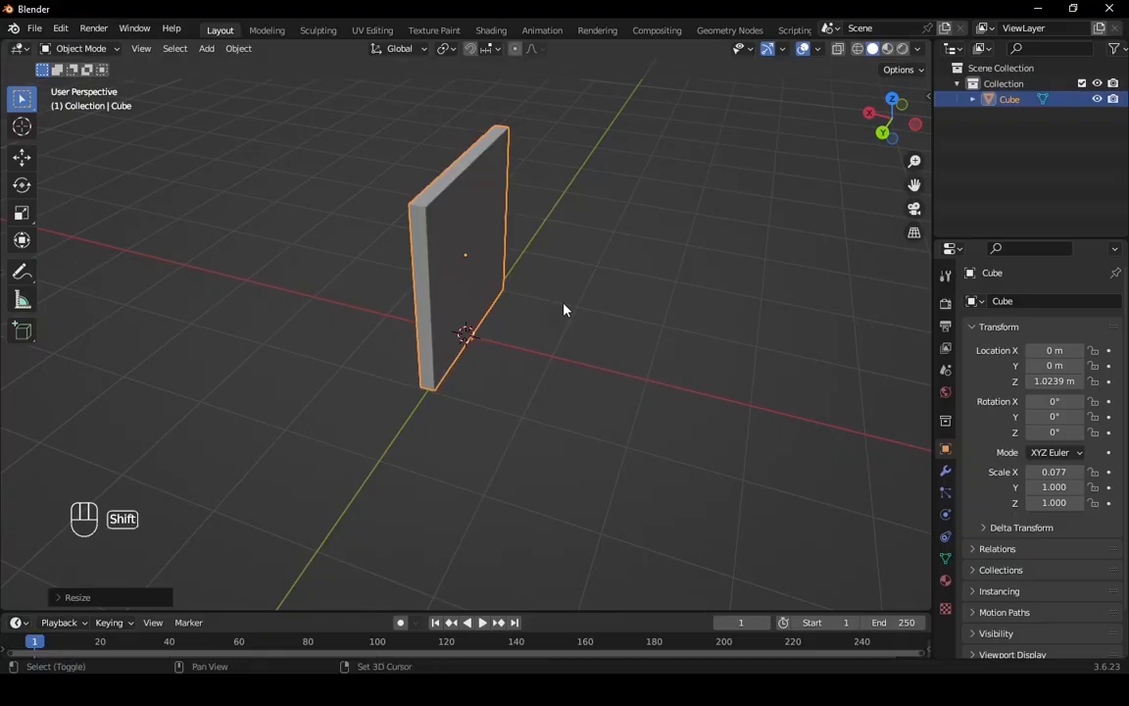
pyautogui.hotkey('shift', 'd')
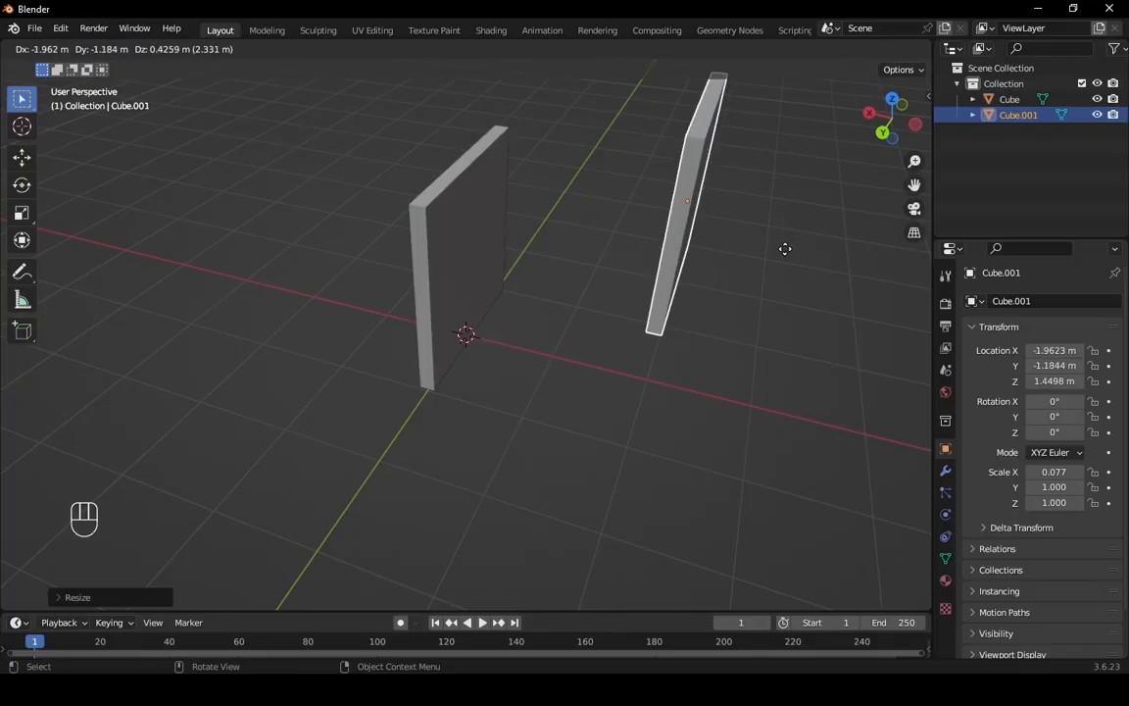
pyautogui.press('x')
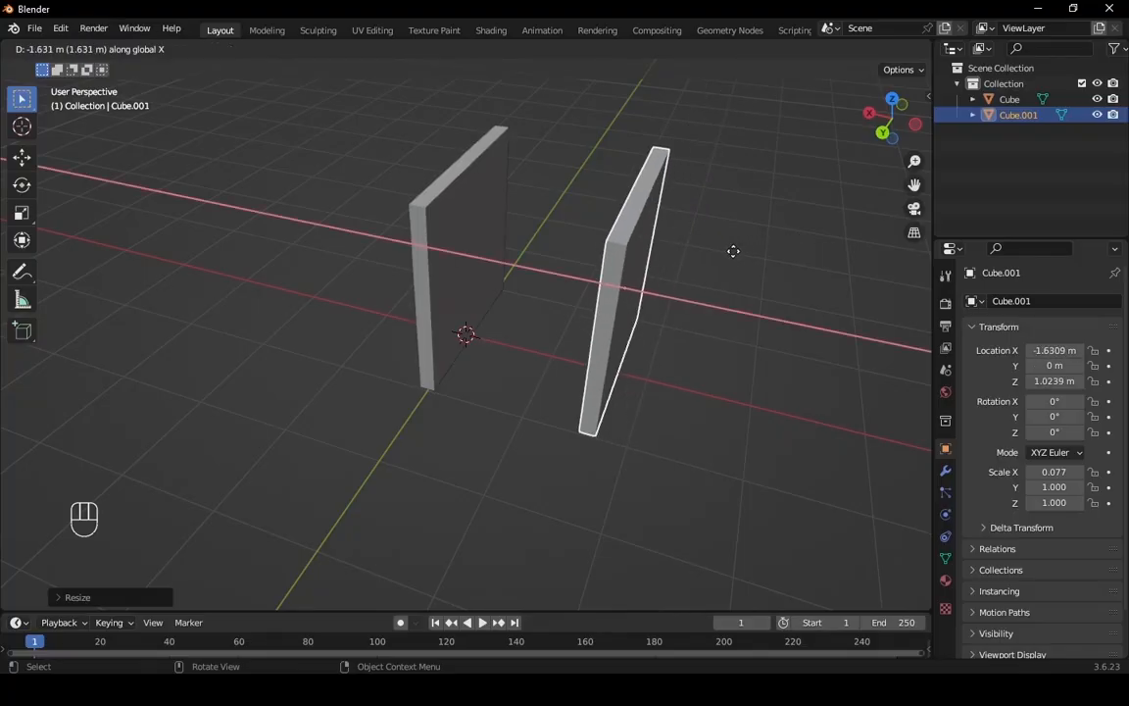
pyautogui.click(672, 252)
# Select the original slab and its duplicate alternately, matching each to its scene entry, and finish with the duplicate Cube.001 selected.
pyautogui.moveTo(675, 257); pyautogui.dragTo(401, 418, button='middle')
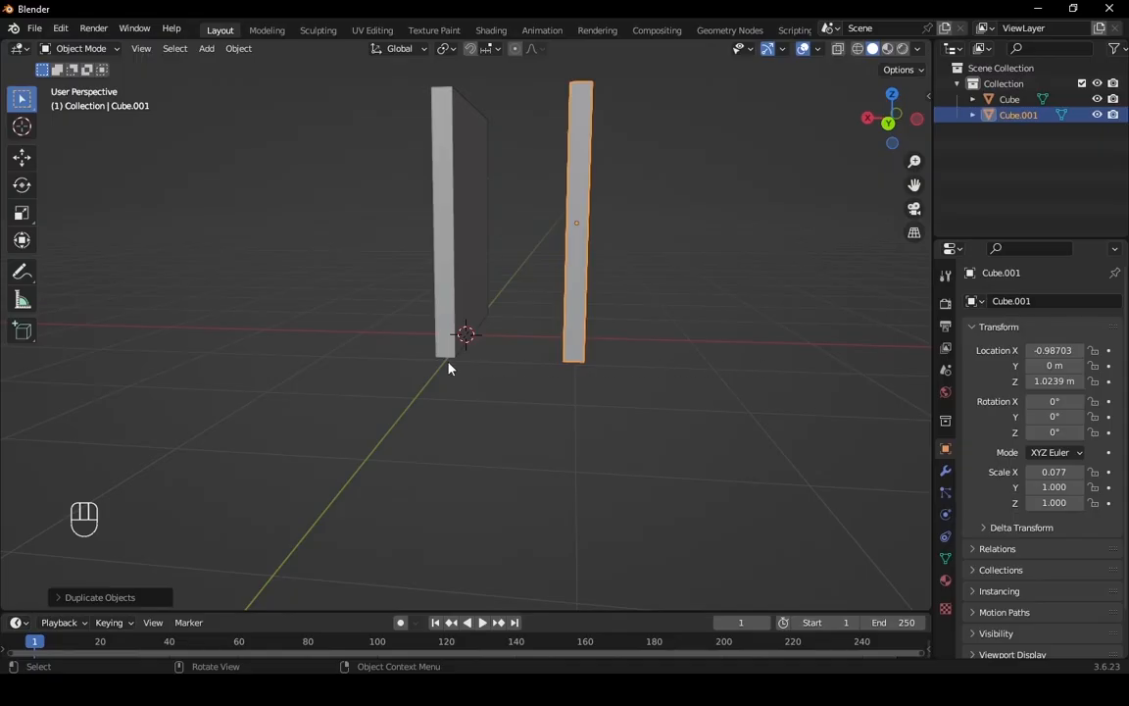
pyautogui.moveTo(464, 361); pyautogui.dragTo(485, 361, button='middle')
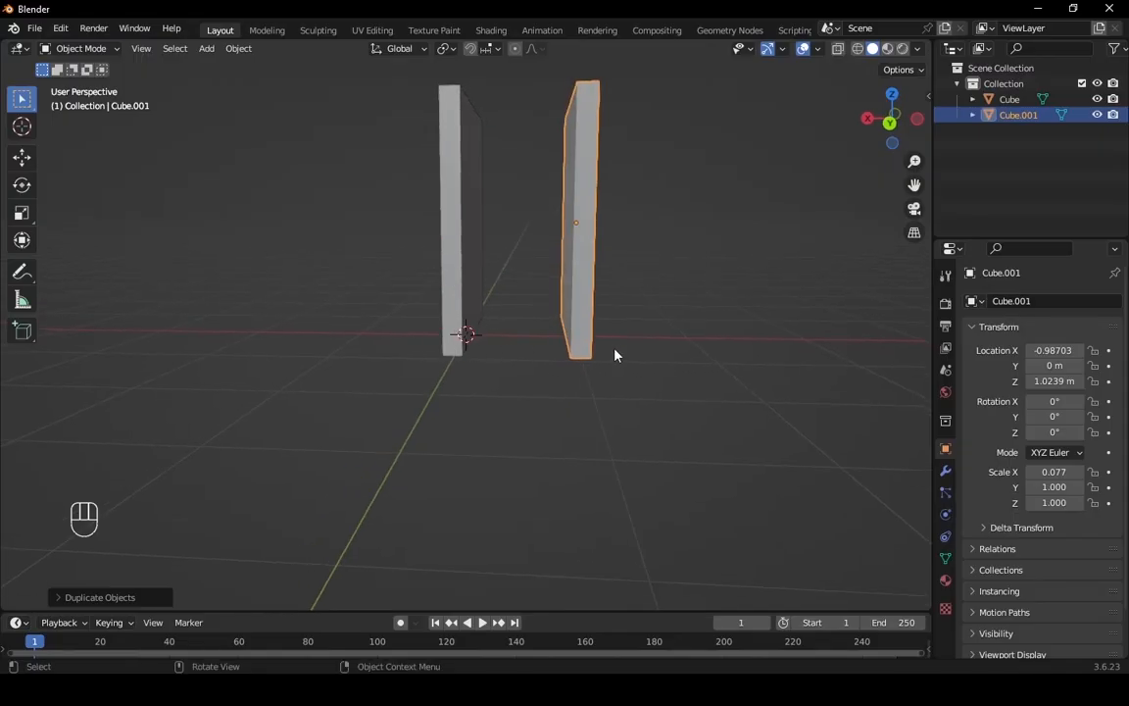
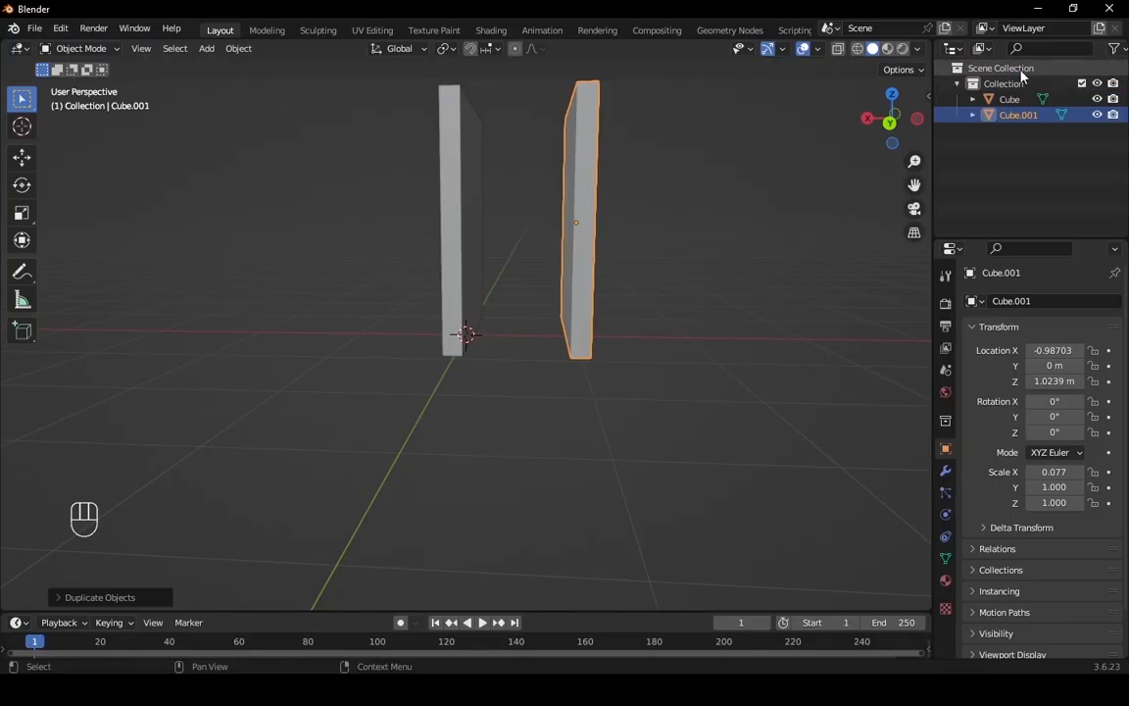
pyautogui.click(1009, 100)
pyautogui.click(1011, 115)
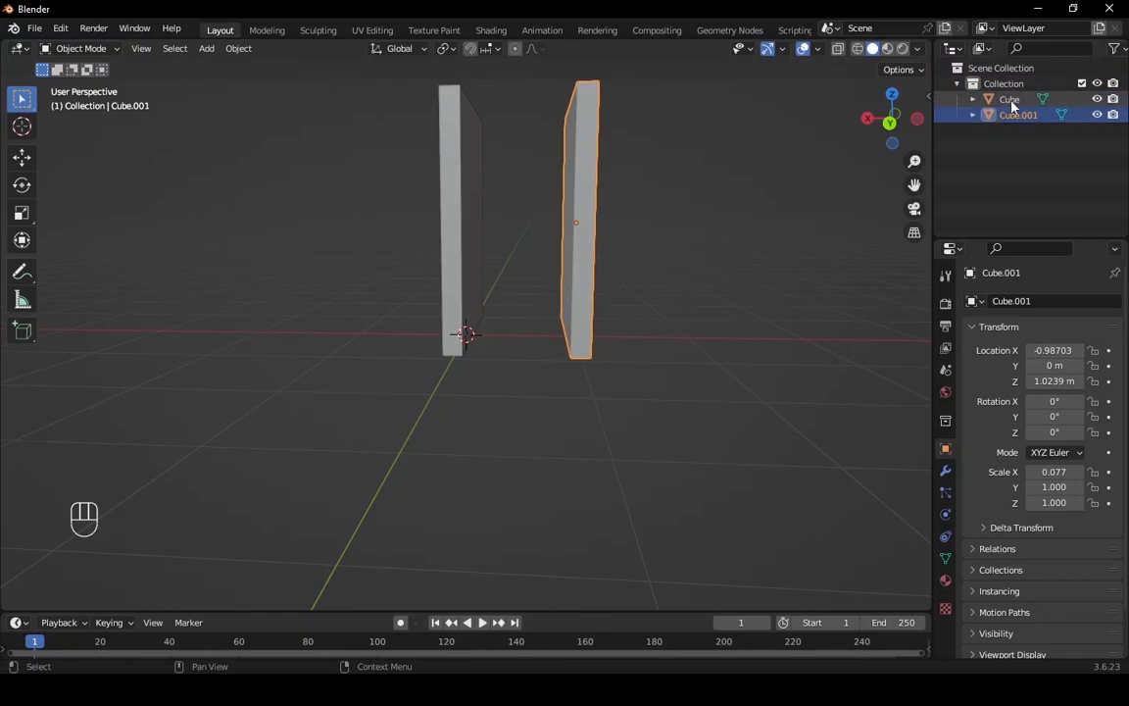
pyautogui.click(454, 227)
pyautogui.click(576, 235)
pyautogui.click(468, 244)
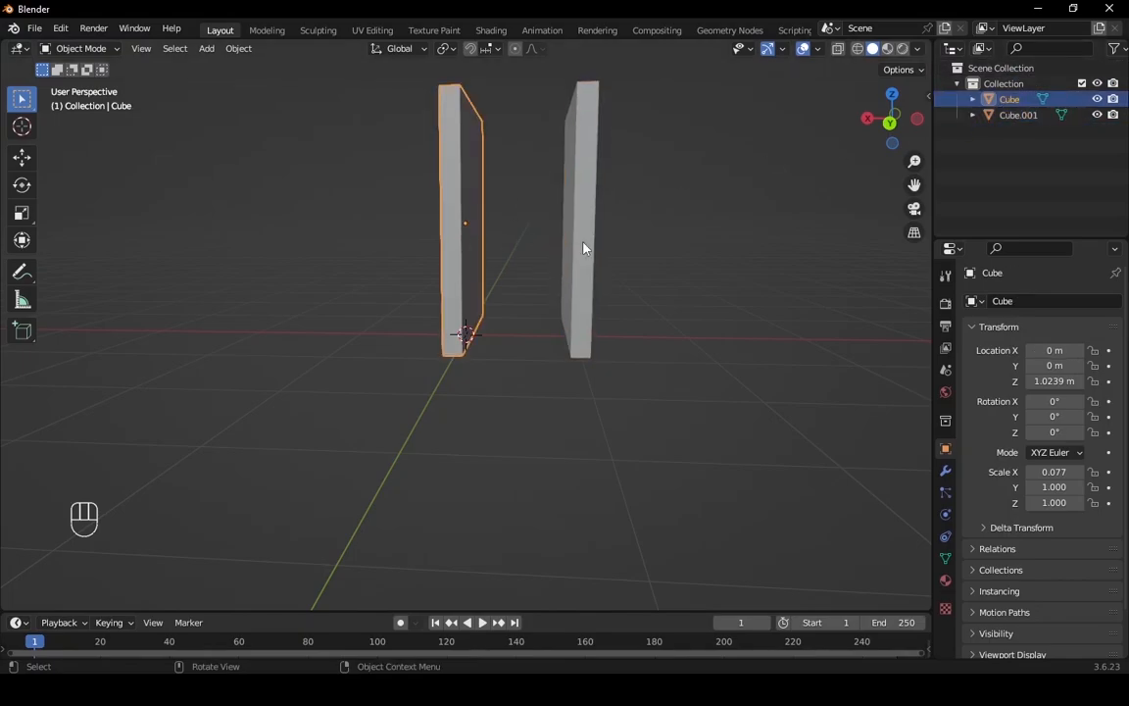
pyautogui.click(585, 247)
pyautogui.click(454, 257)
pyautogui.click(587, 251)
pyautogui.click(451, 253)
pyautogui.click(1018, 116)
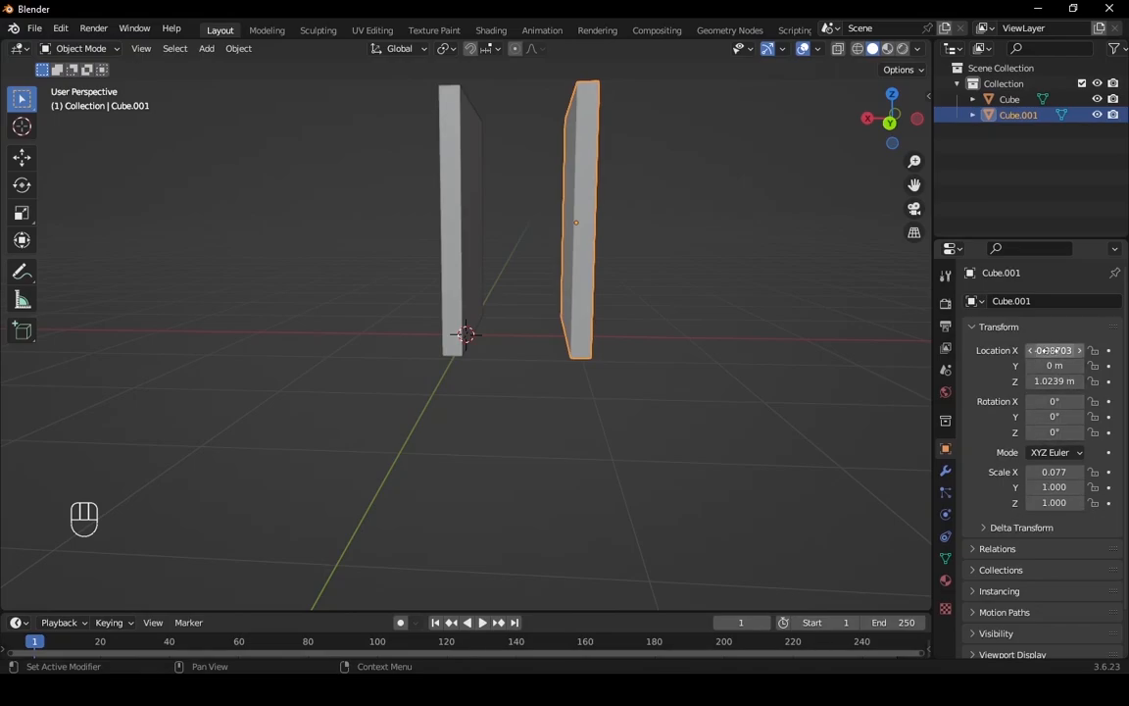
# Shift the duplicate slab to location X -0.97703 m and set its Y location to 0 m.
pyautogui.moveTo(1047, 350)
pyautogui.mouseDown()
pyautogui.moveTo(1098, 350)
pyautogui.moveTo(1024, 350)
pyautogui.moveTo(1063, 350)
pyautogui.moveTo(1037, 350)
pyautogui.moveTo(1056, 367)
pyautogui.moveTo(1024, 367)
pyautogui.moveTo(1048, 367)
pyautogui.mouseUp()
pyautogui.click(1054, 366)
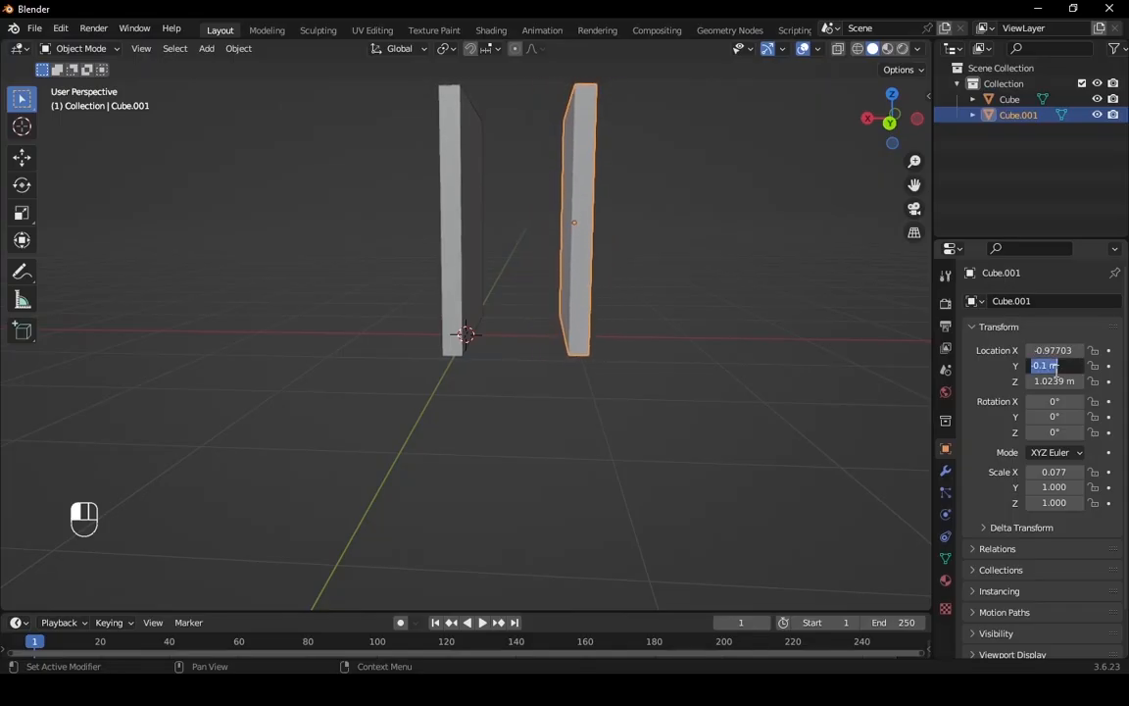
pyautogui.write('0')
pyautogui.press('Return')
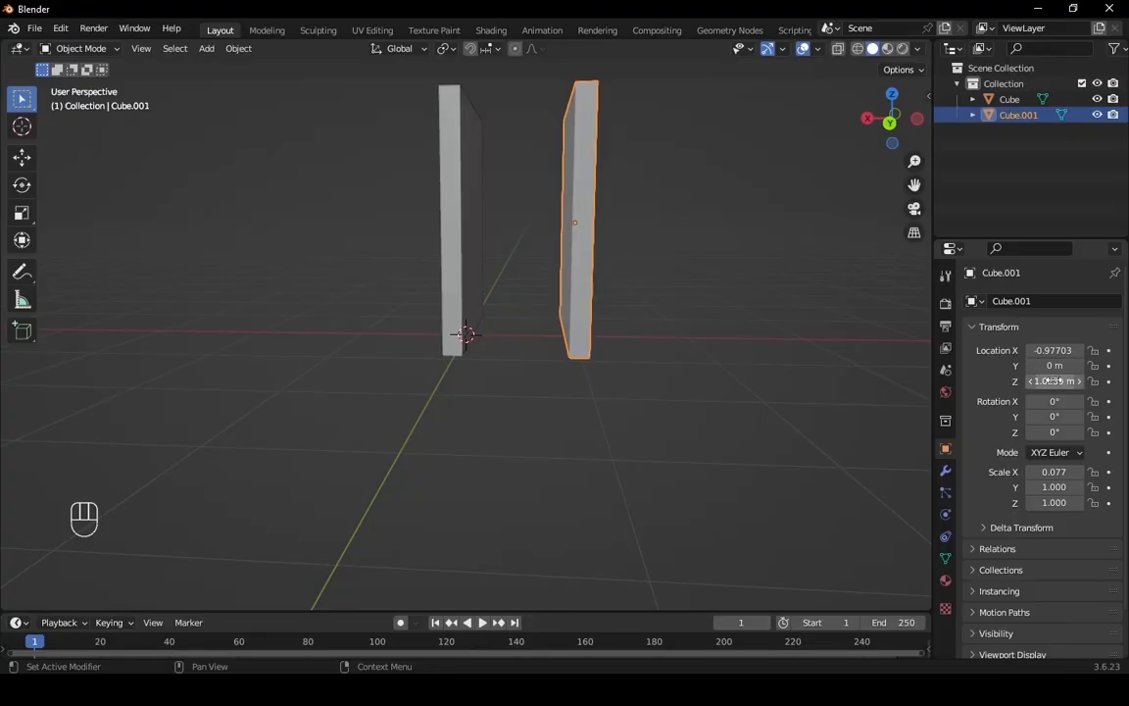
# Lower the duplicate slab by setting its Z location to 0 m.
pyautogui.moveTo(1054, 381); pyautogui.dragTo(1041, 380)
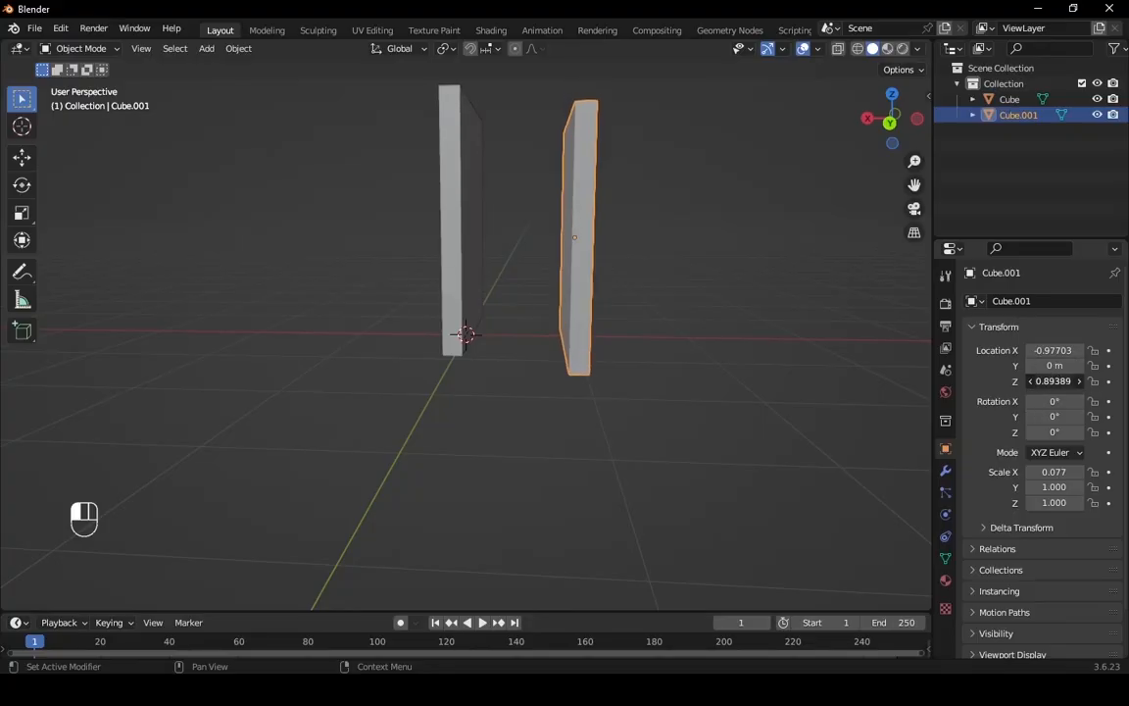
pyautogui.click(1056, 381)
pyautogui.write('0')
pyautogui.press('Return')
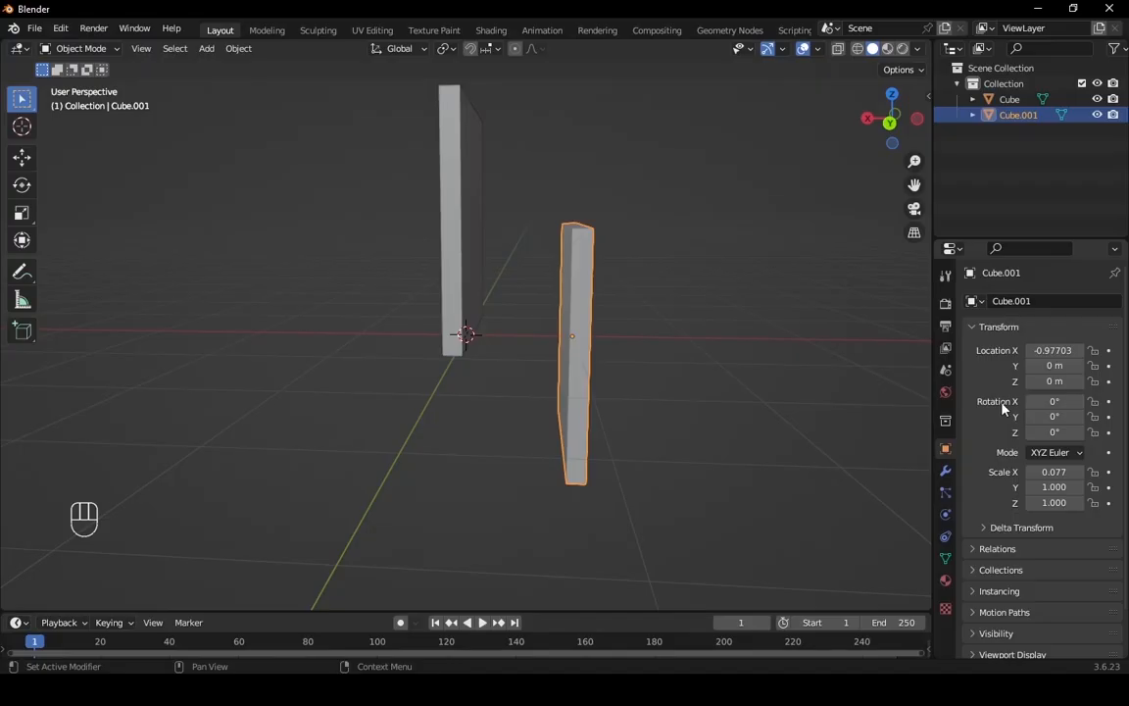
pyautogui.moveTo(1053, 401)
pyautogui.mouseDown()
pyautogui.moveTo(1076, 401)
pyautogui.moveTo(1053, 401)
pyautogui.mouseUp()
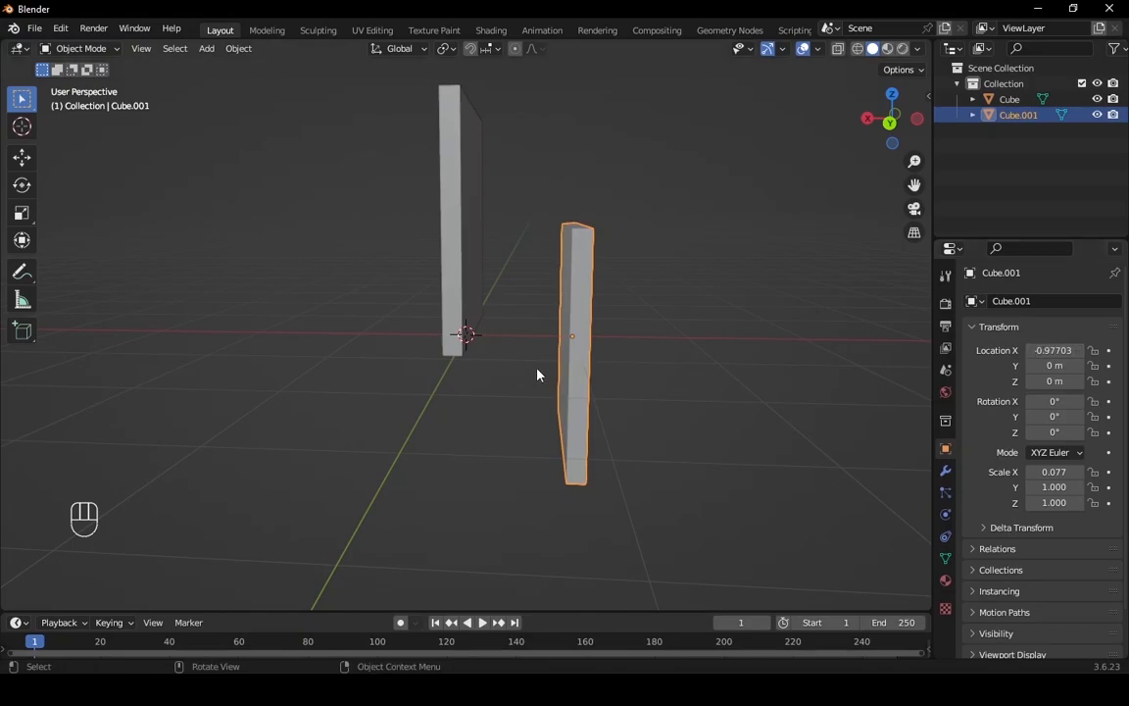
pyautogui.moveTo(648, 343); pyautogui.dragTo(570, 374, button='middle')
pyautogui.moveTo(544, 429); pyautogui.dragTo(633, 396, button='middle')
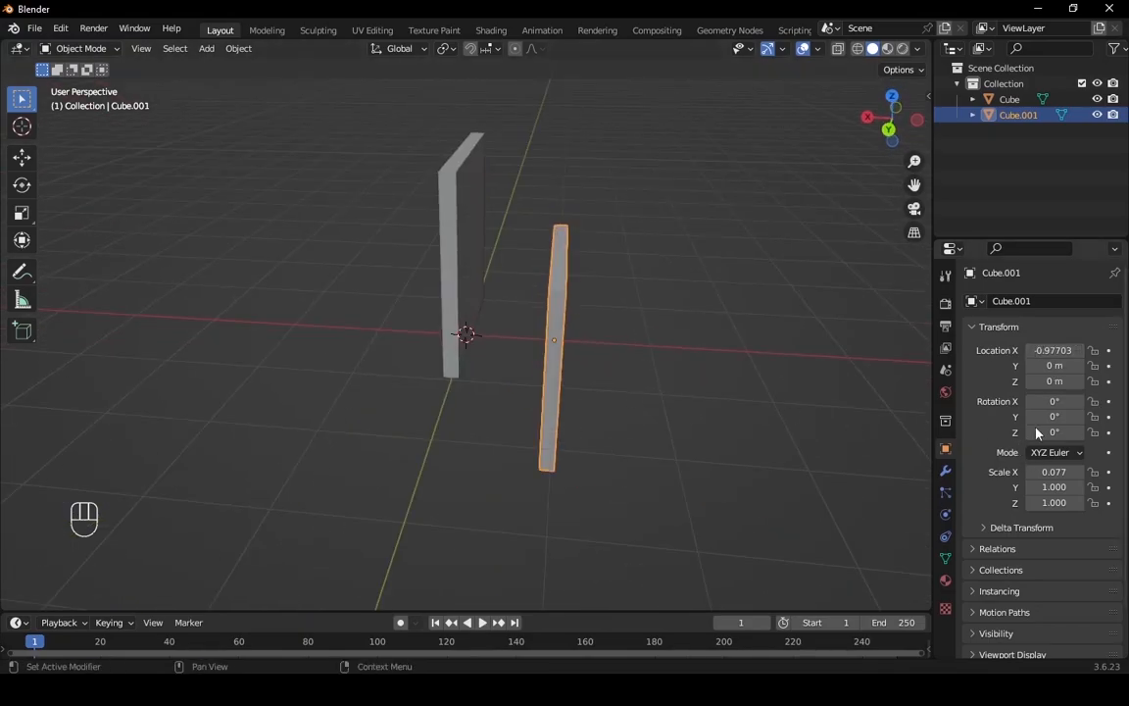
pyautogui.moveTo(534, 411); pyautogui.dragTo(638, 434, button='middle')
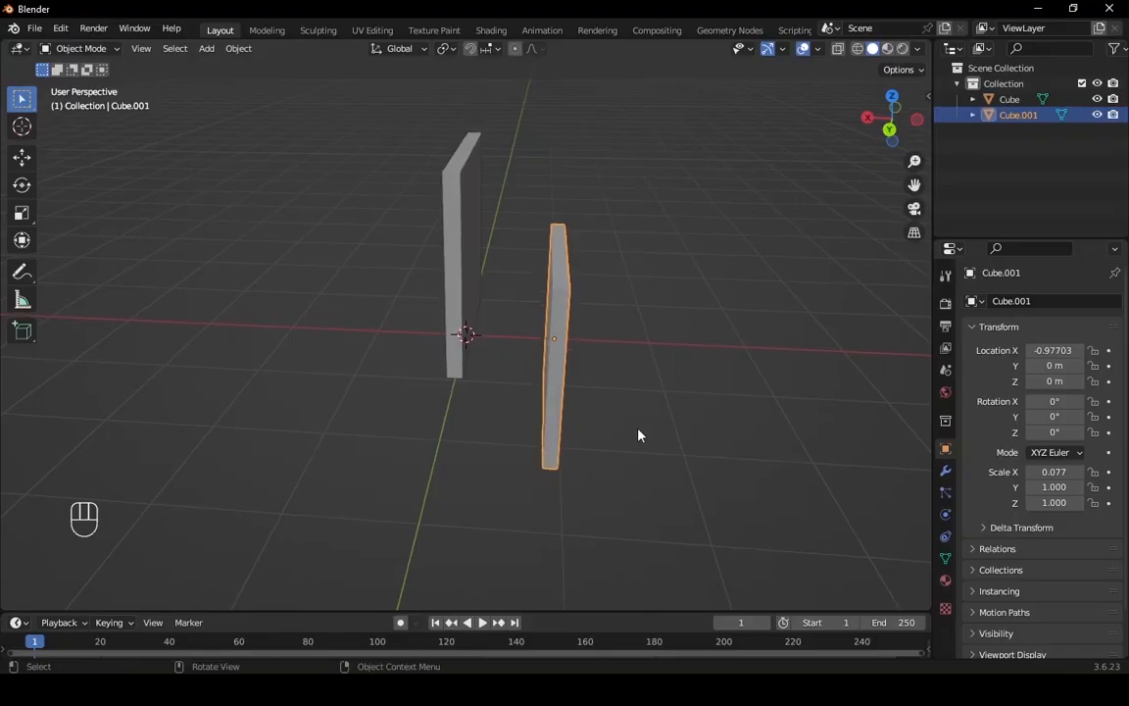
pyautogui.press('r')
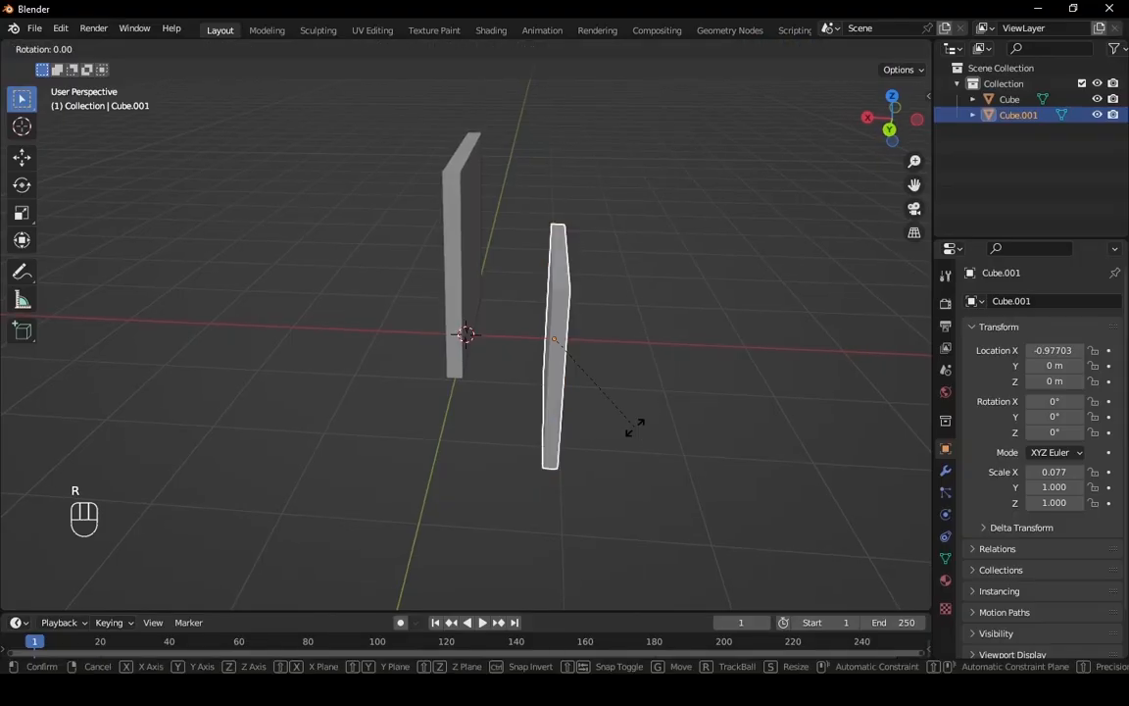
pyautogui.press('y')
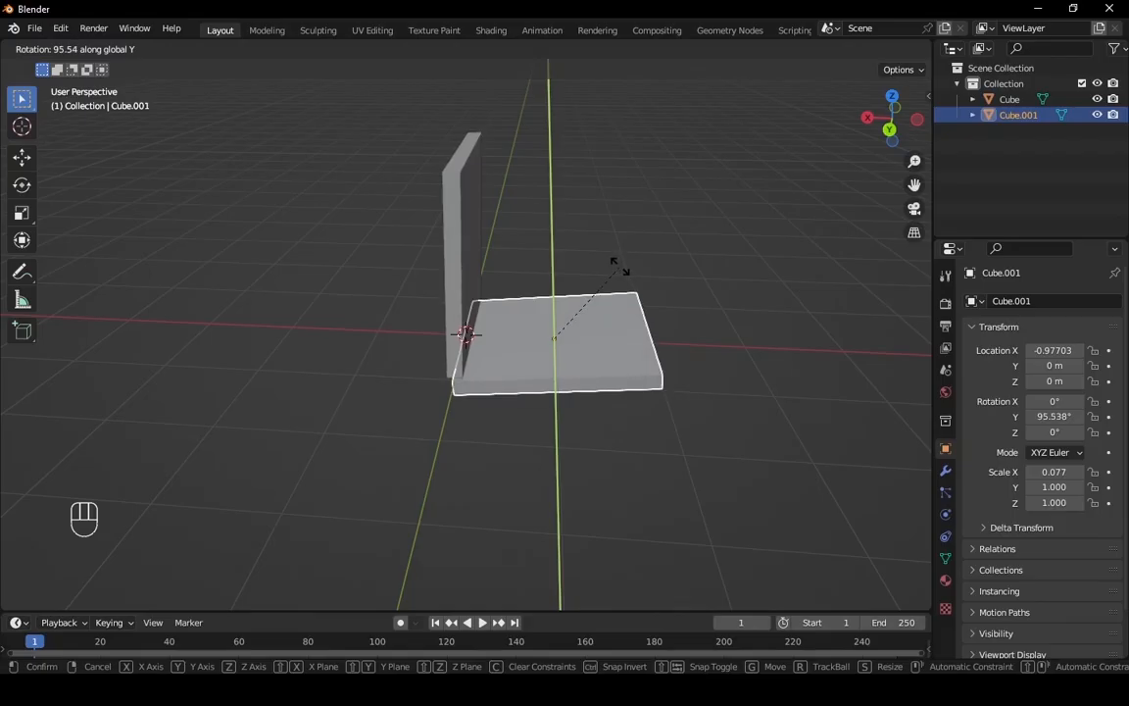
pyautogui.rightClick(619, 266)
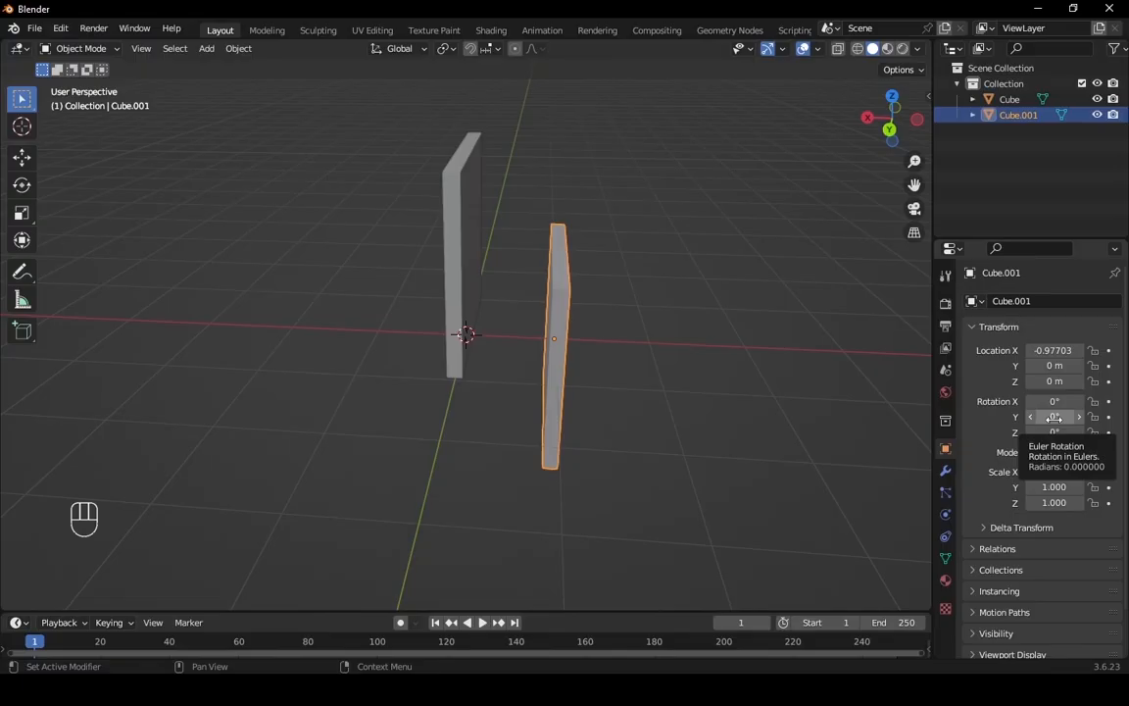
# Try a Y rotation of 90° on the duplicate slab, and undo it.
pyautogui.moveTo(568, 441); pyautogui.dragTo(577, 368, button='middle')
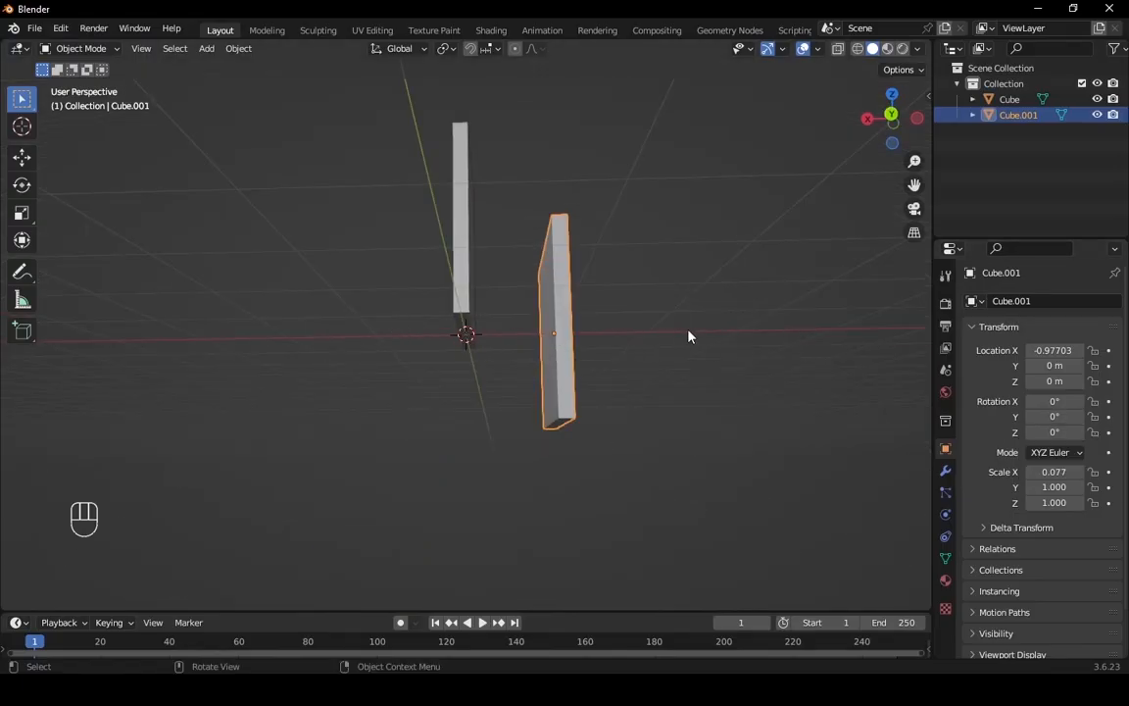
pyautogui.moveTo(689, 336); pyautogui.dragTo(677, 365, button='middle')
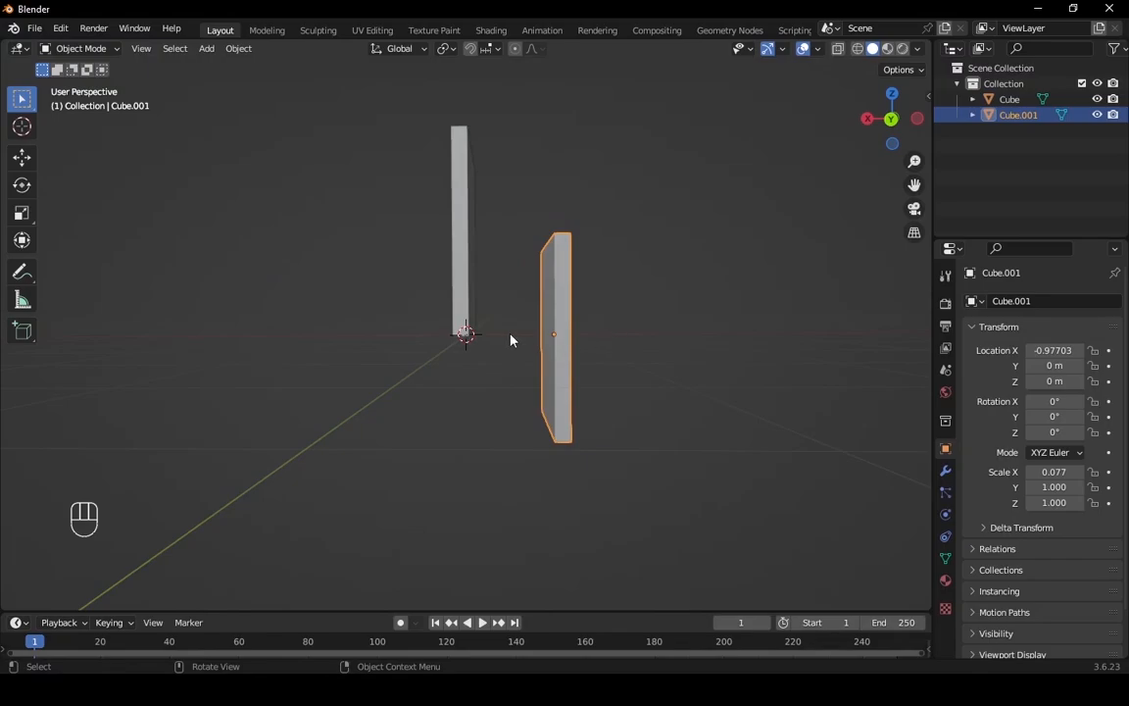
pyautogui.click(1054, 415)
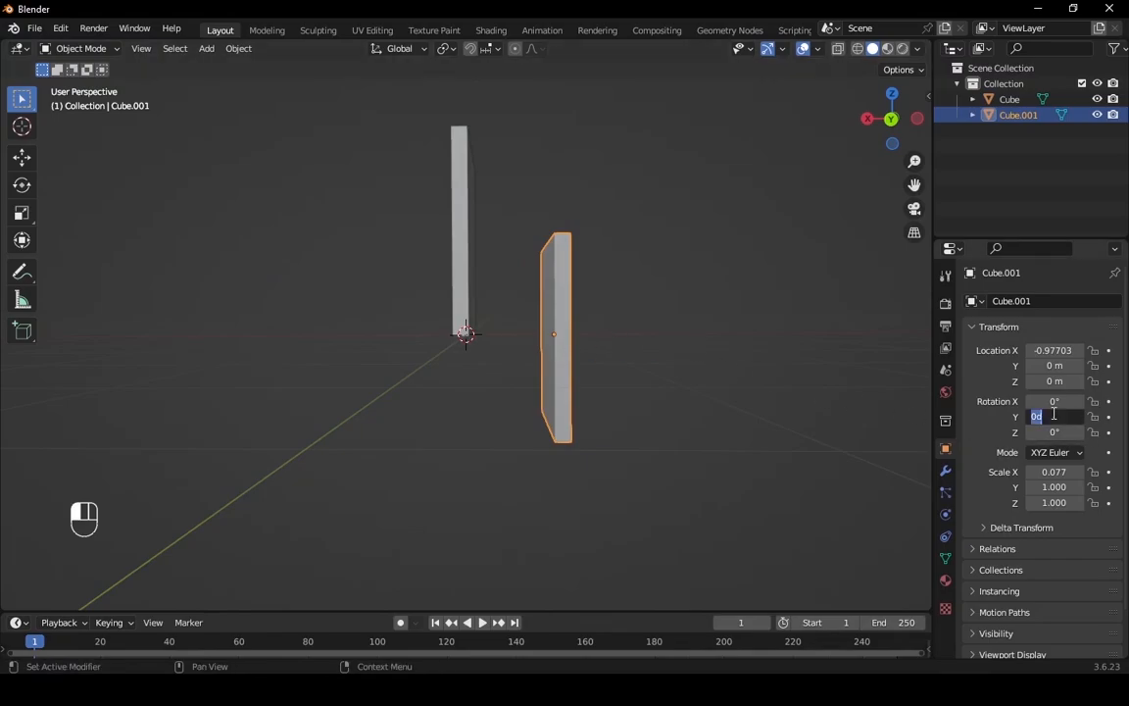
pyautogui.write('90')
pyautogui.press('Return')
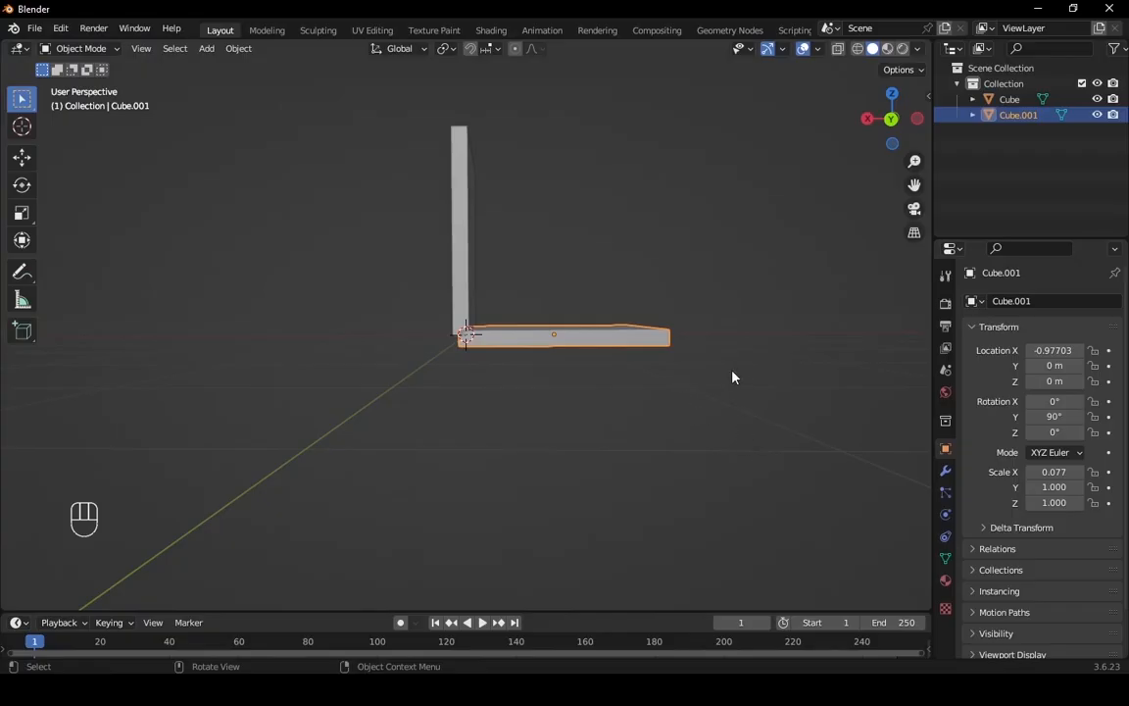
pyautogui.moveTo(733, 377); pyautogui.dragTo(500, 451, button='middle')
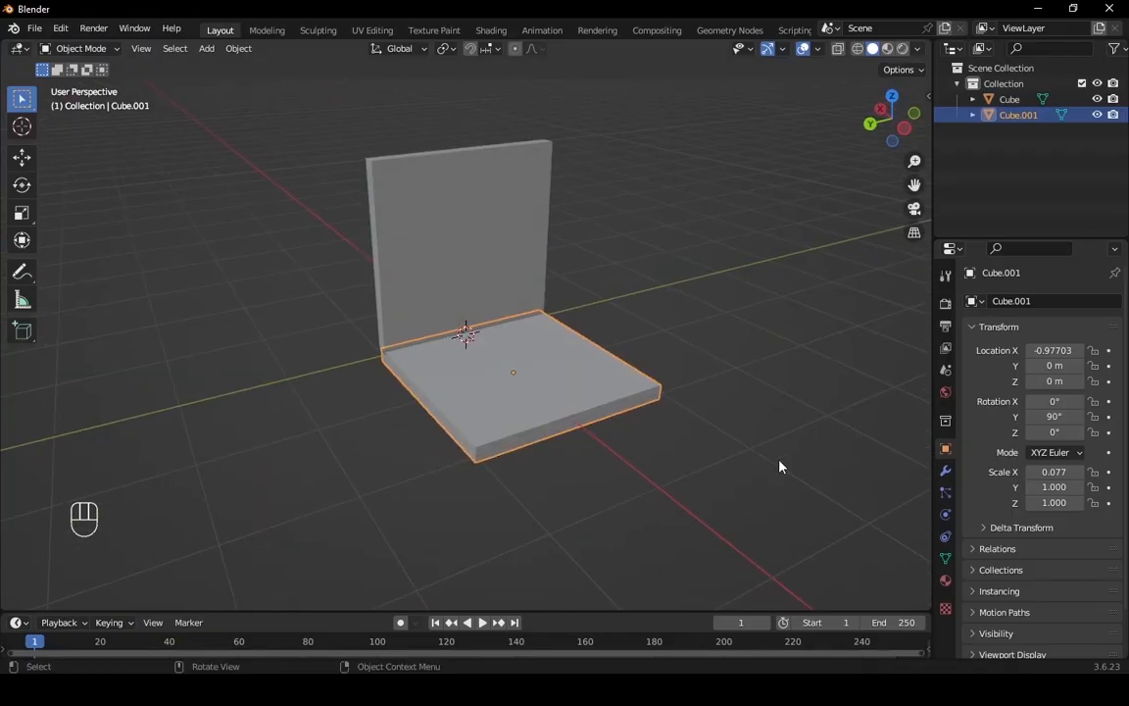
pyautogui.hotkey('ctrl', 'z')
# Rotate the duplicate slab by 90° about the global Y axis with the Rotate command.
pyautogui.moveTo(696, 454); pyautogui.dragTo(670, 408, button='middle')
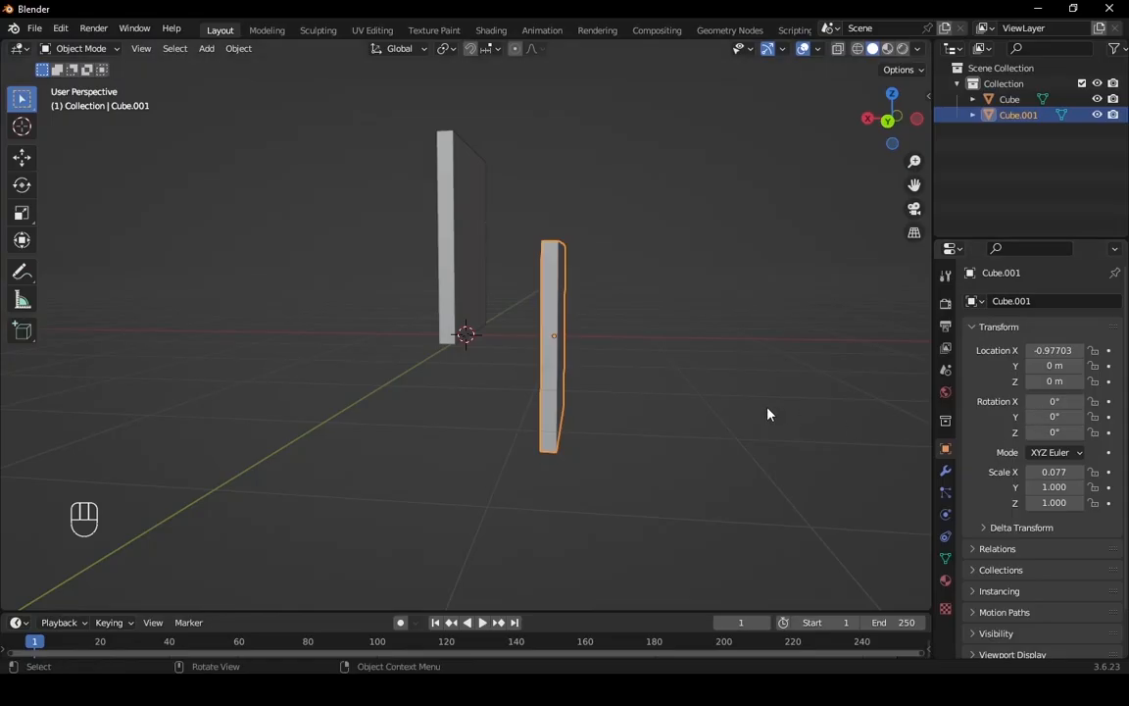
pyautogui.moveTo(648, 358); pyautogui.dragTo(646, 358, button='middle')
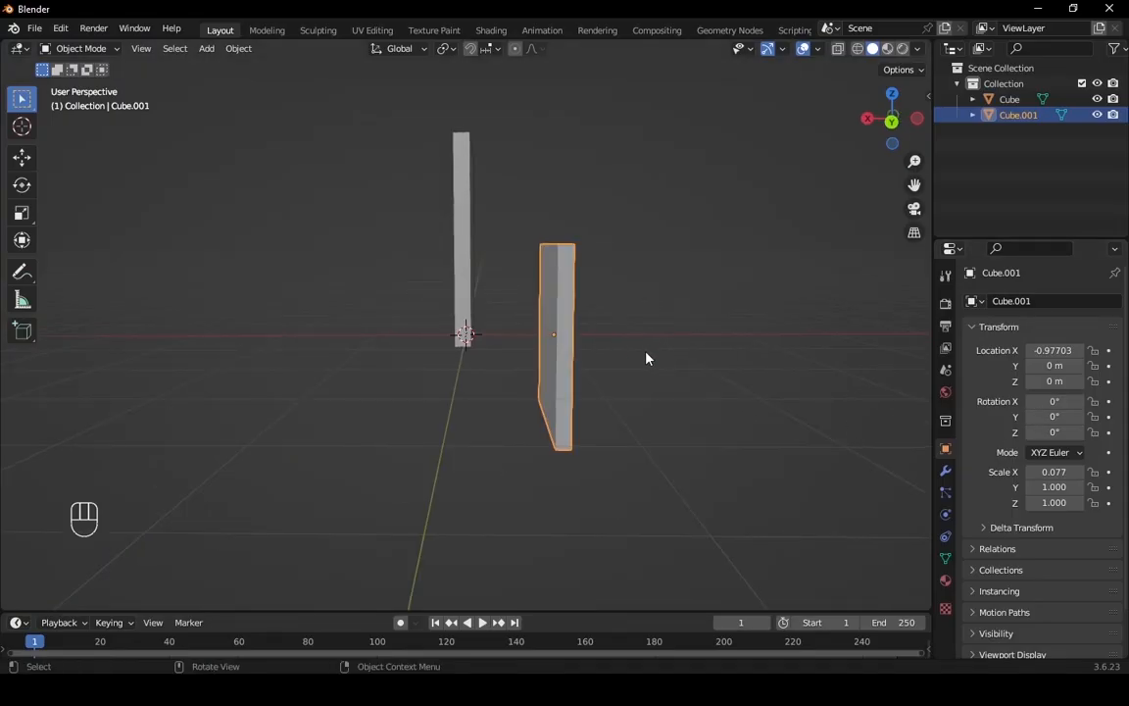
pyautogui.press('r')
pyautogui.write('y')
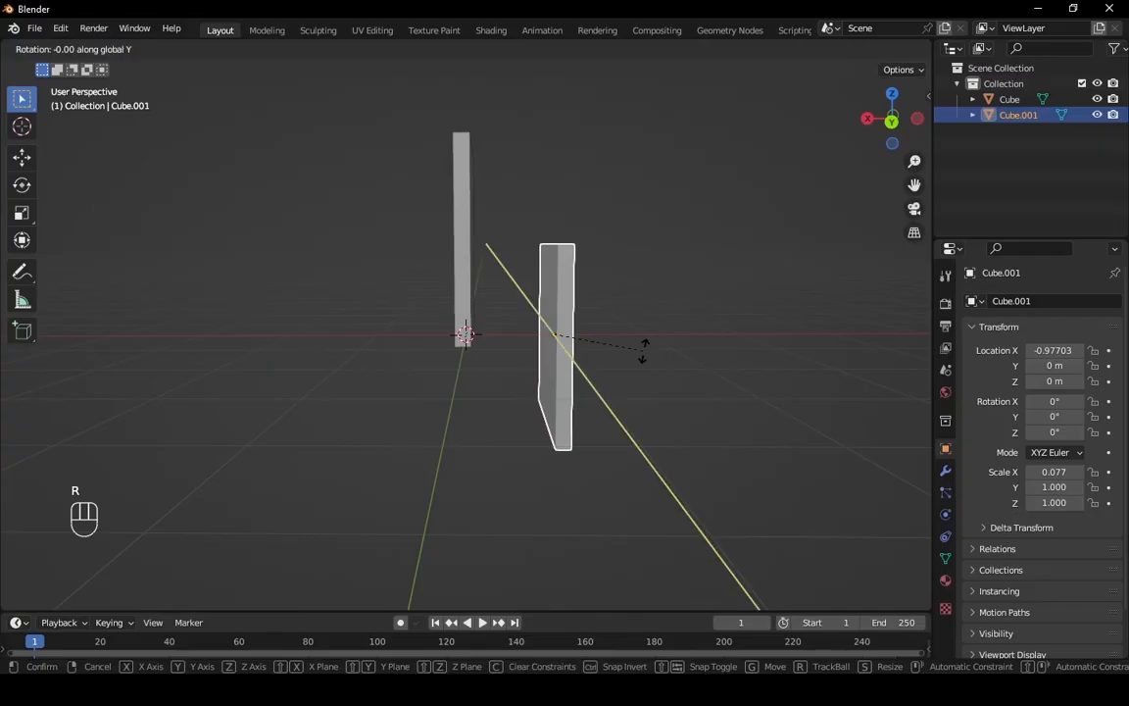
pyautogui.write('90')
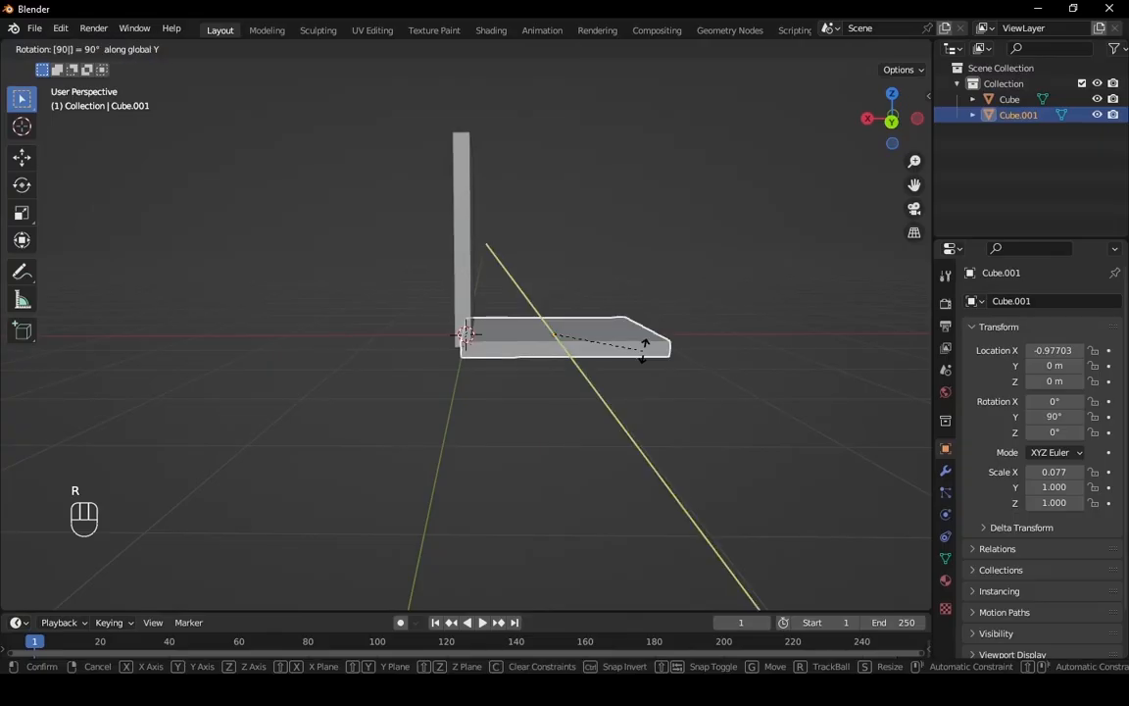
pyautogui.press('Return')
pyautogui.moveTo(639, 357); pyautogui.dragTo(635, 349, button='middle')
# Try further rotations of the duplicate slab about the global Y axis with ever larger angles, and reset its Y rotation to 0°.
pyautogui.press('r')
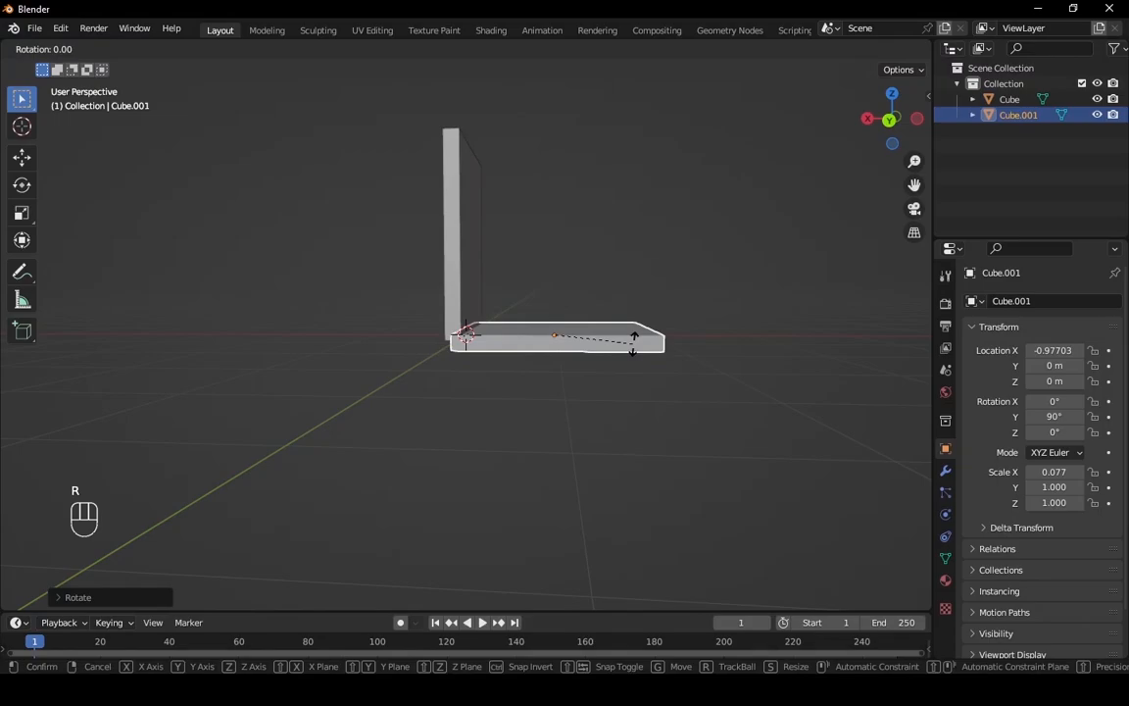
pyautogui.write('y90')
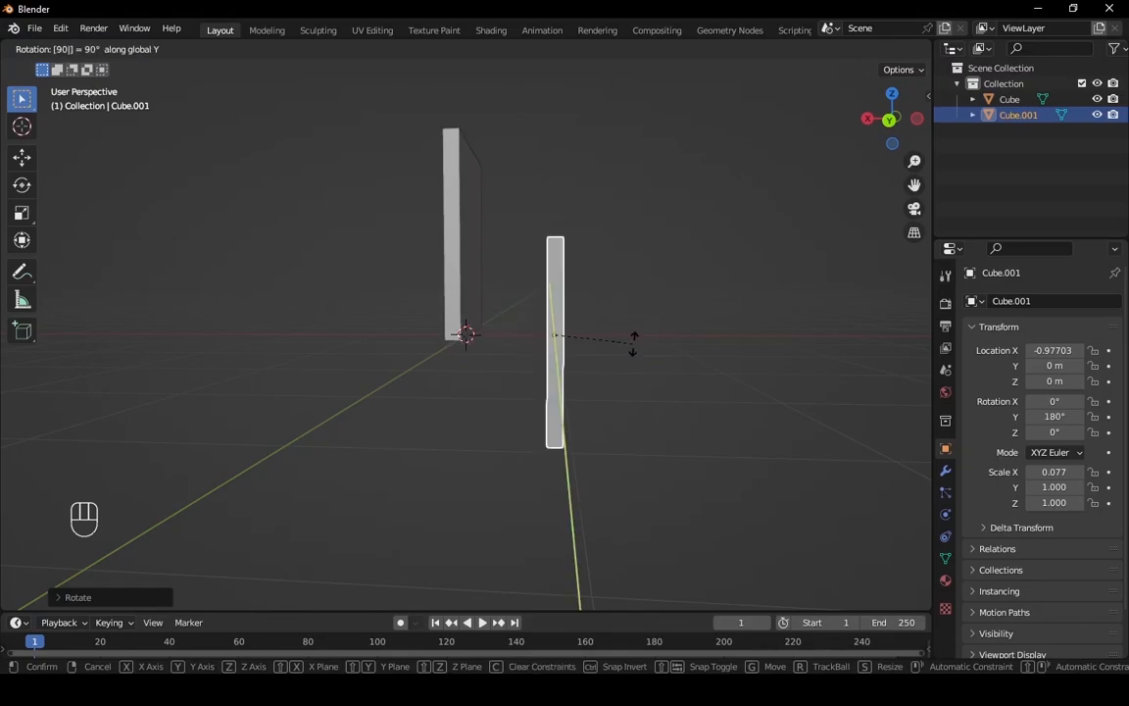
pyautogui.write('45')
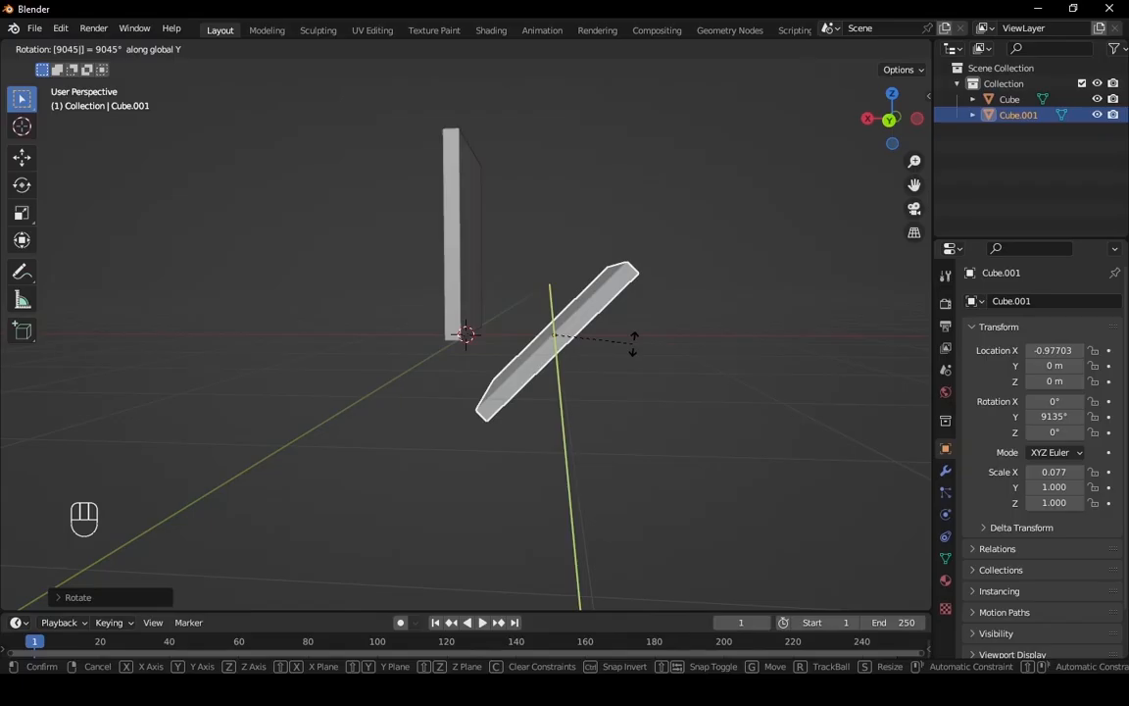
pyautogui.write('25')
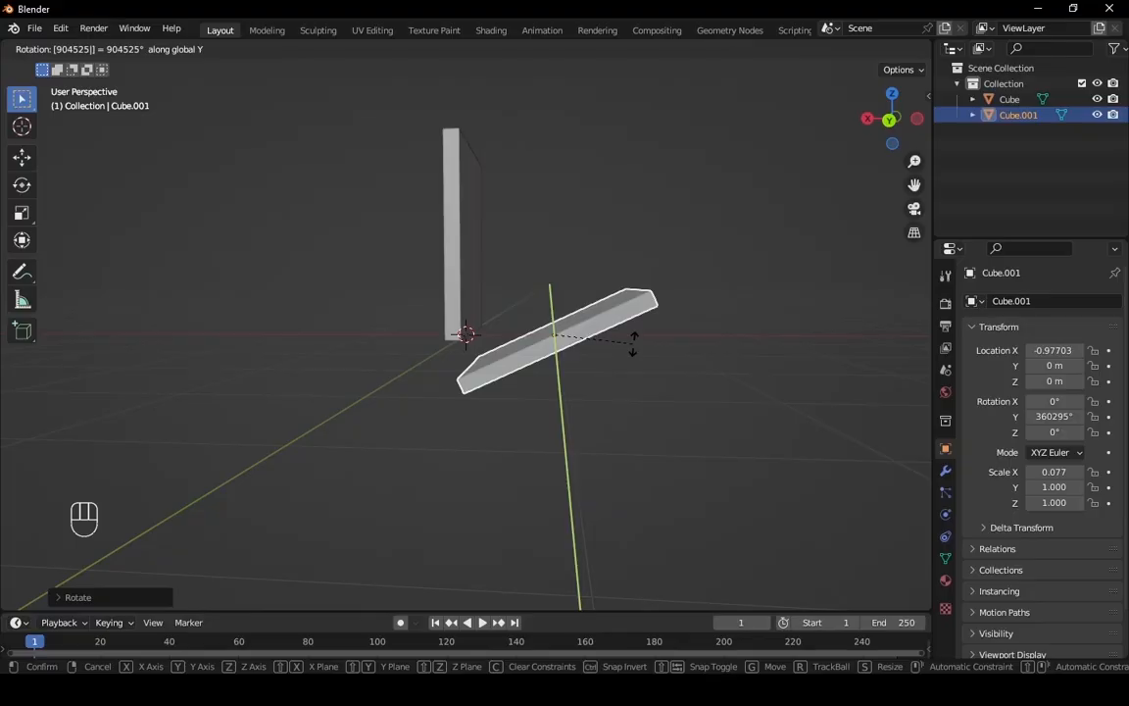
pyautogui.write('9000')
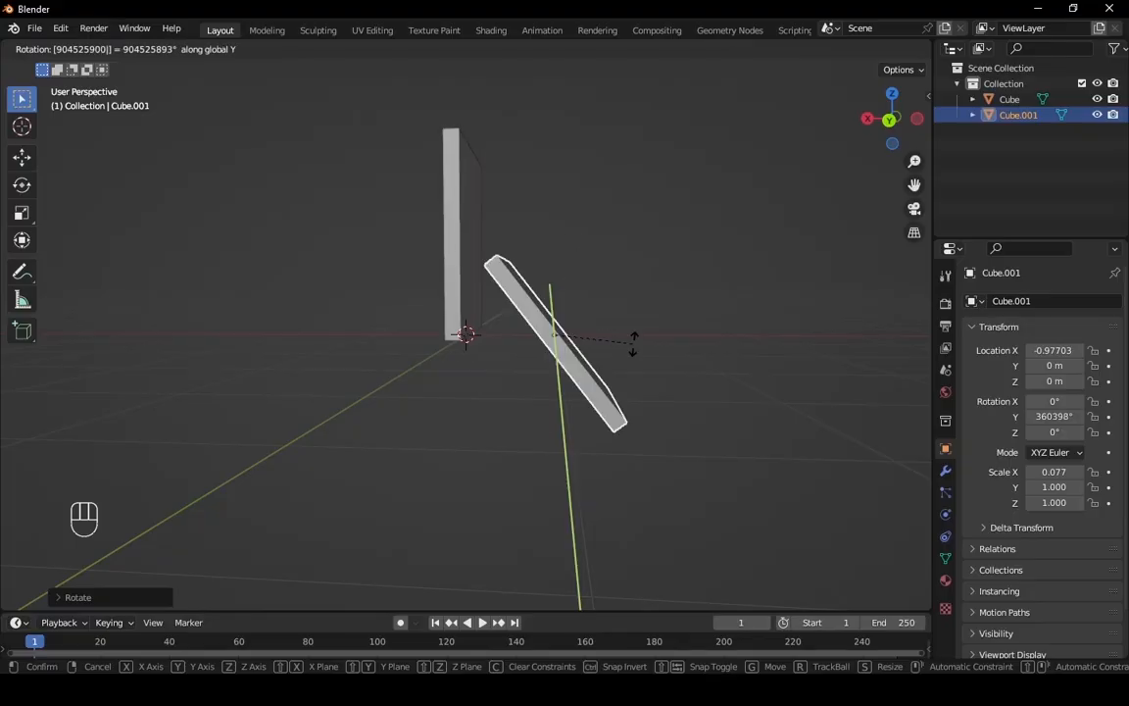
pyautogui.write('00')
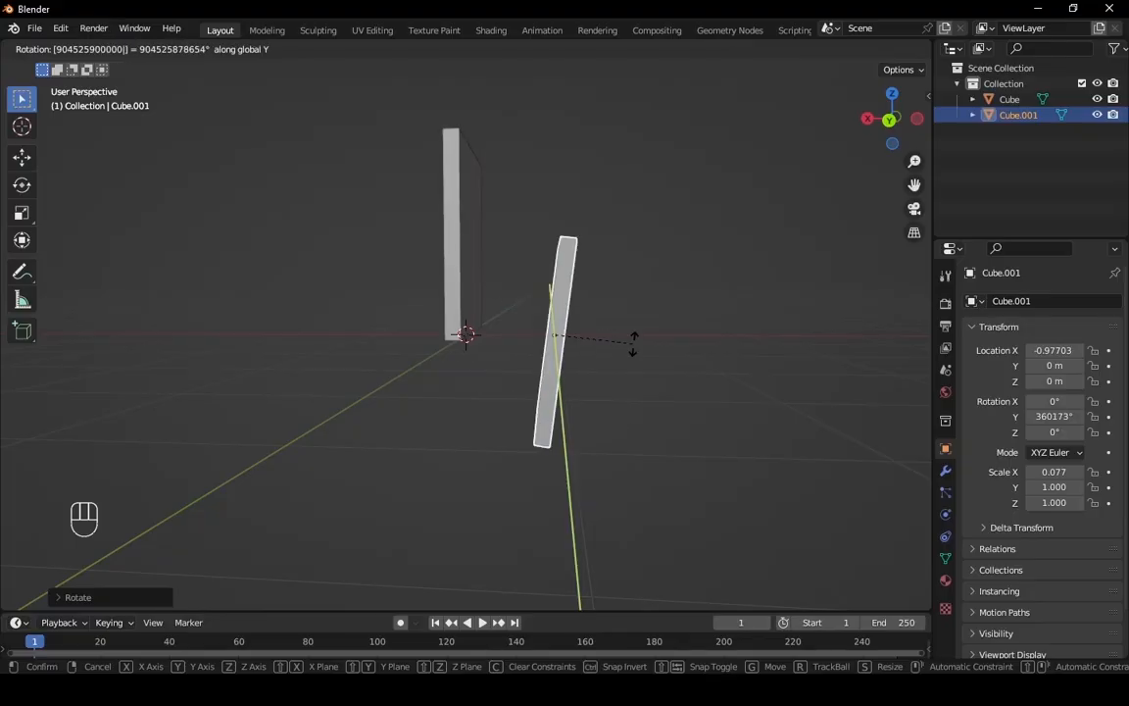
pyautogui.press('Return')
pyautogui.click(1051, 417)
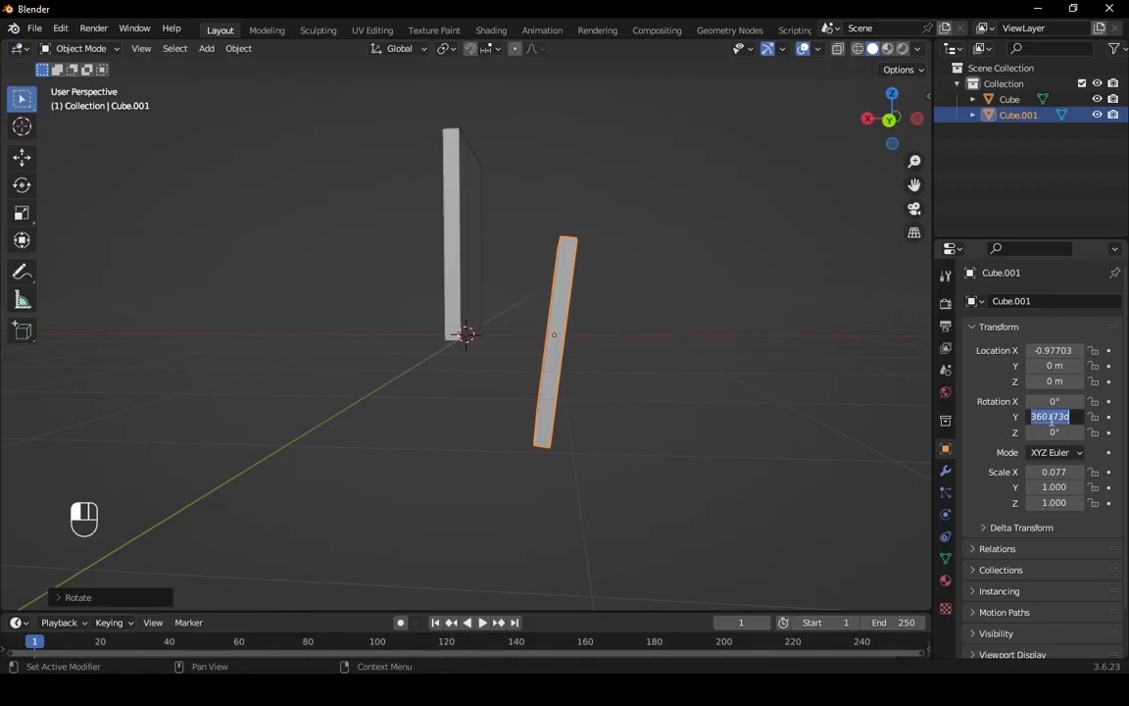
pyautogui.write('0')
pyautogui.press('Return')
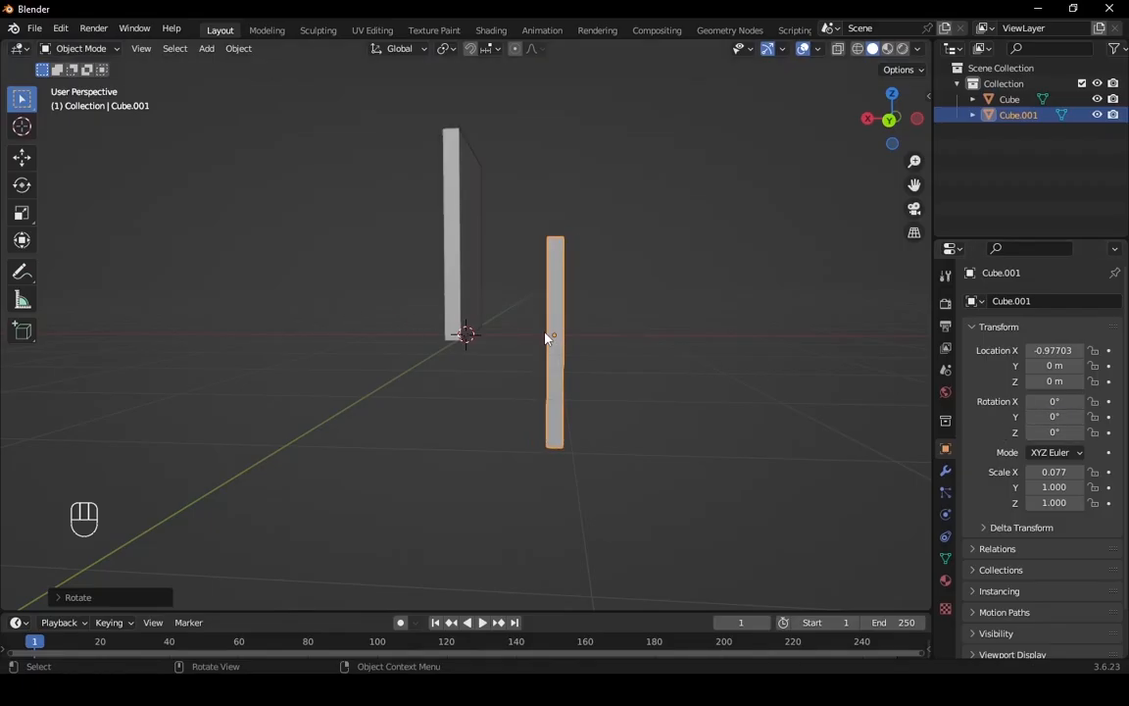
# Lay the duplicate slab flat by rotating it 90° about the global Y axis.
pyautogui.write('r')
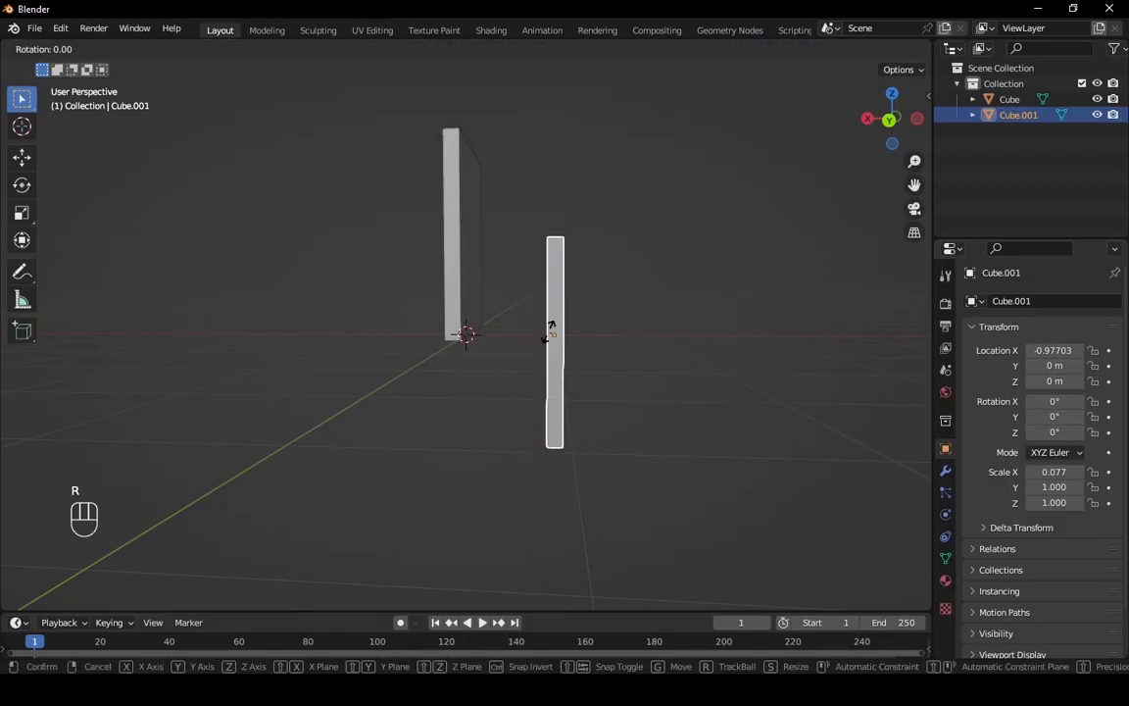
pyautogui.write('y90')
pyautogui.press('Return')
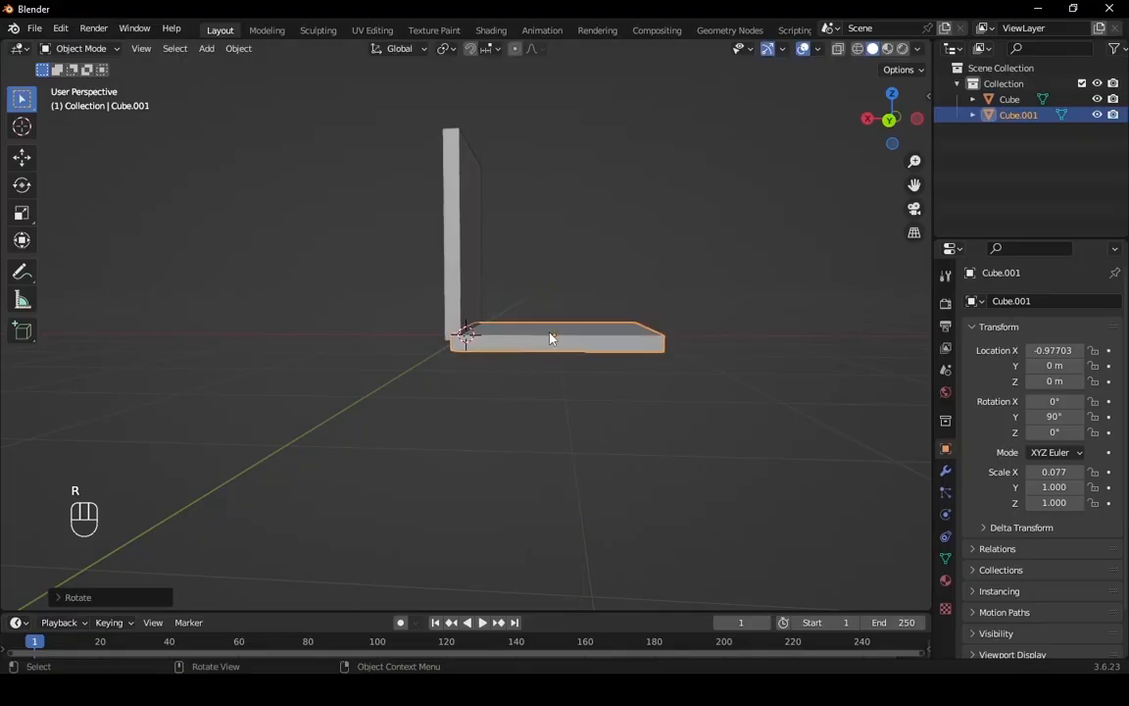
# Move the flat slab along the global X axis to about X -0.924 m, lining its end up with the upright slab's outer face.
pyautogui.moveTo(612, 343); pyautogui.dragTo(338, 401, button='middle')
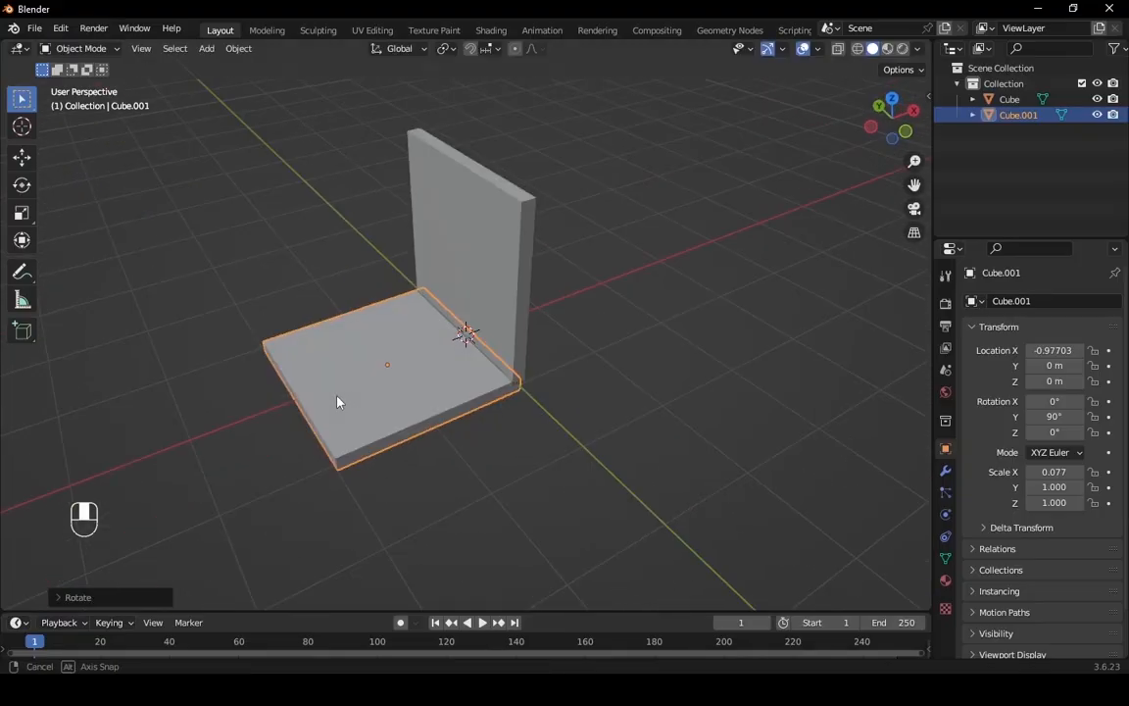
pyautogui.scroll(5, 431, 396)
pyautogui.moveTo(431, 396); pyautogui.dragTo(440, 446, button='middle')
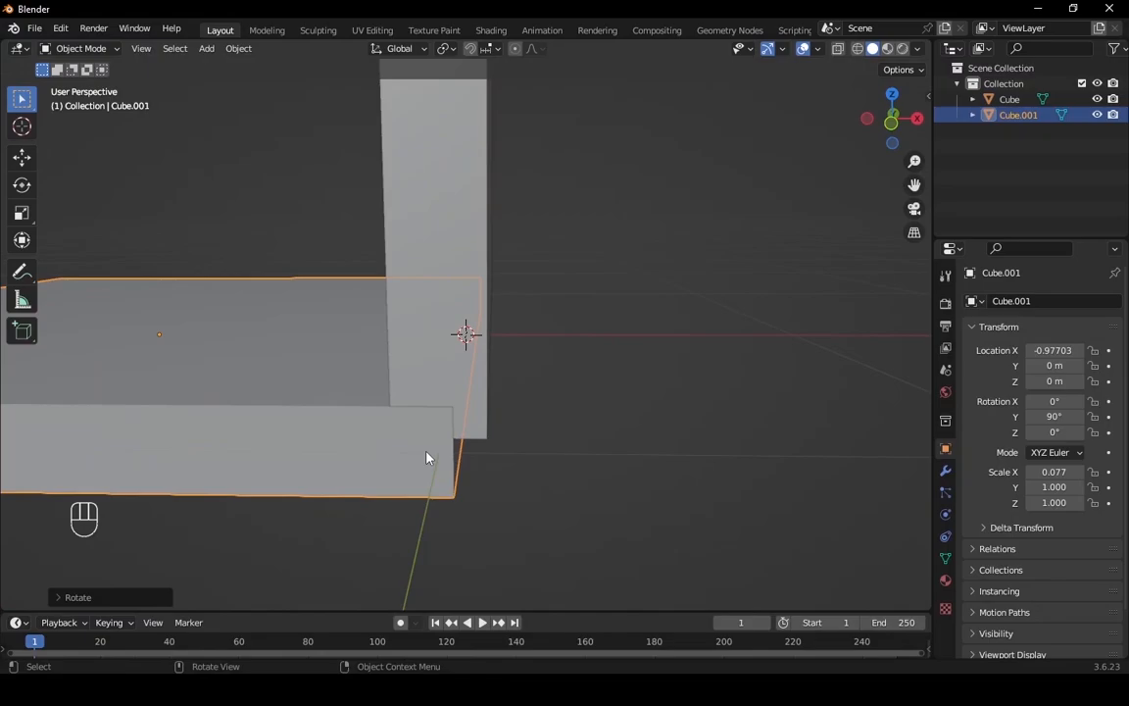
pyautogui.press('g')
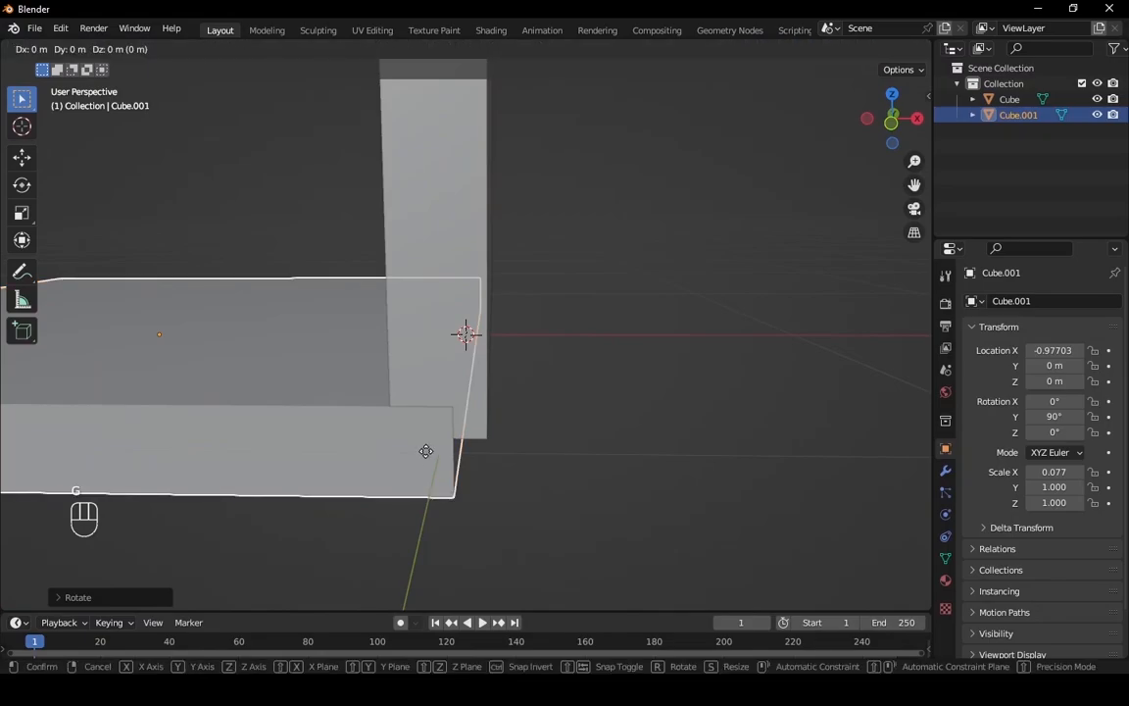
pyautogui.press('x')
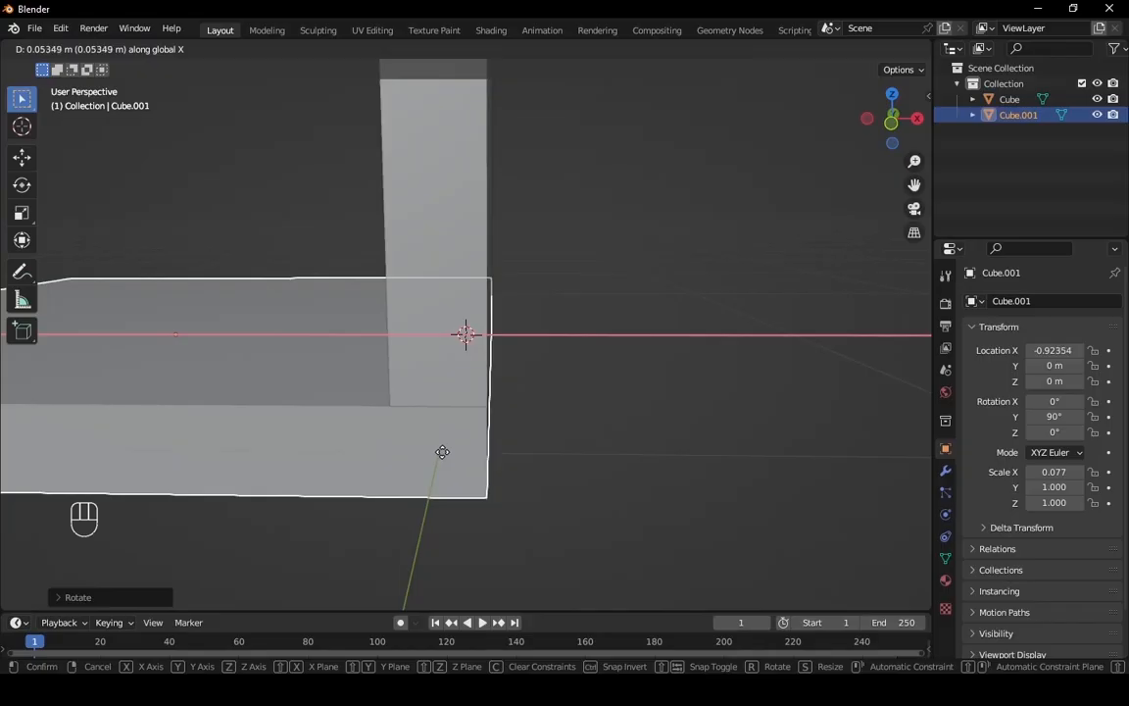
pyautogui.click(441, 452)
# Thin the upright slab along the global X axis to a scale of about 0.055.
pyautogui.moveTo(544, 433); pyautogui.dragTo(566, 362, button='middle')
pyautogui.scroll(3, 401, 372)
pyautogui.scroll(-5, 401, 372)
pyautogui.moveTo(491, 441); pyautogui.dragTo(374, 459, button='middle')
pyautogui.click(461, 293)
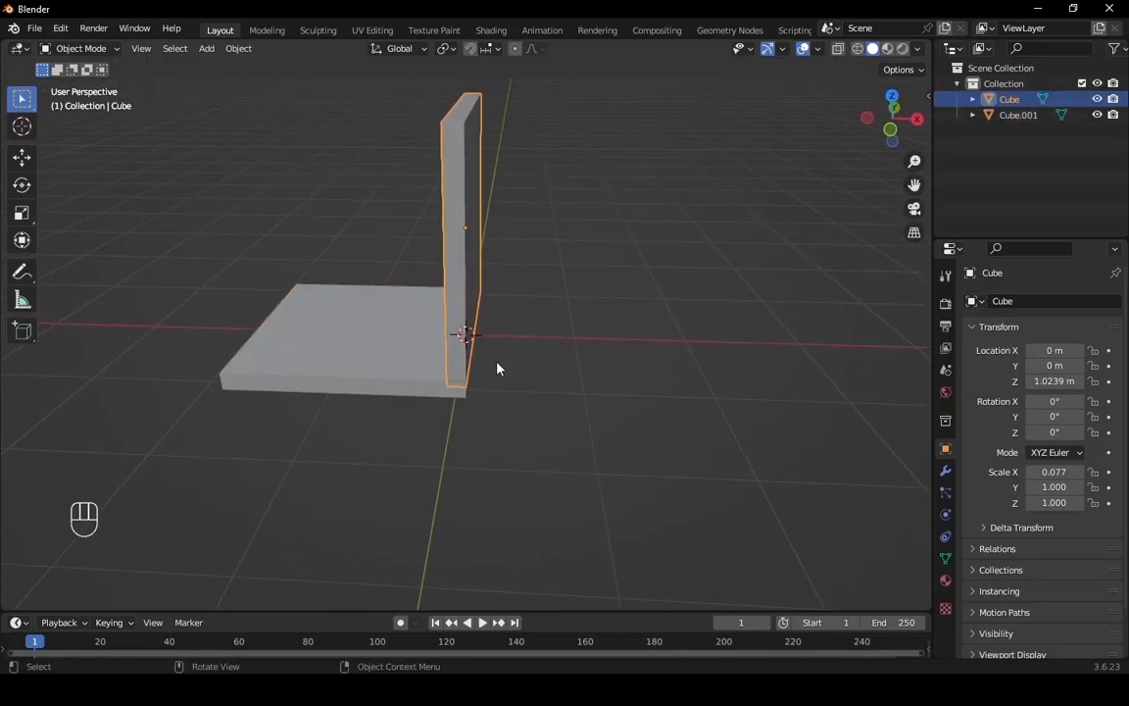
pyautogui.scroll(2, 561, 384)
pyautogui.moveTo(565, 384); pyautogui.dragTo(577, 366, button='middle')
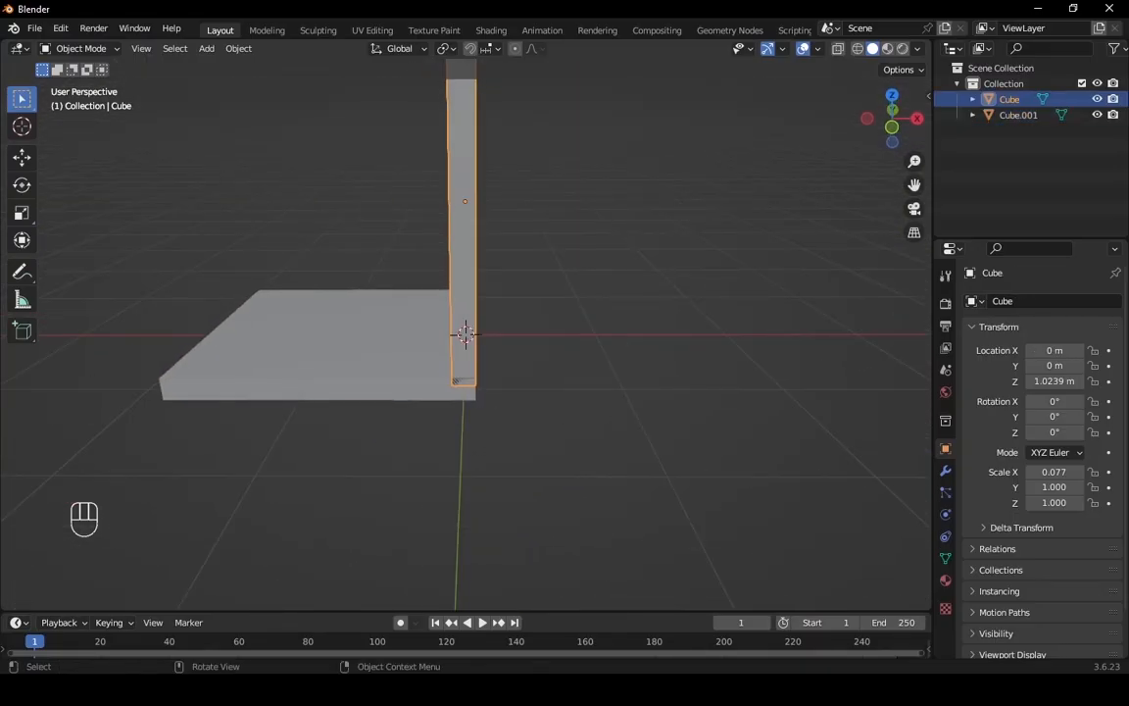
pyautogui.press('s')
pyautogui.press('x')
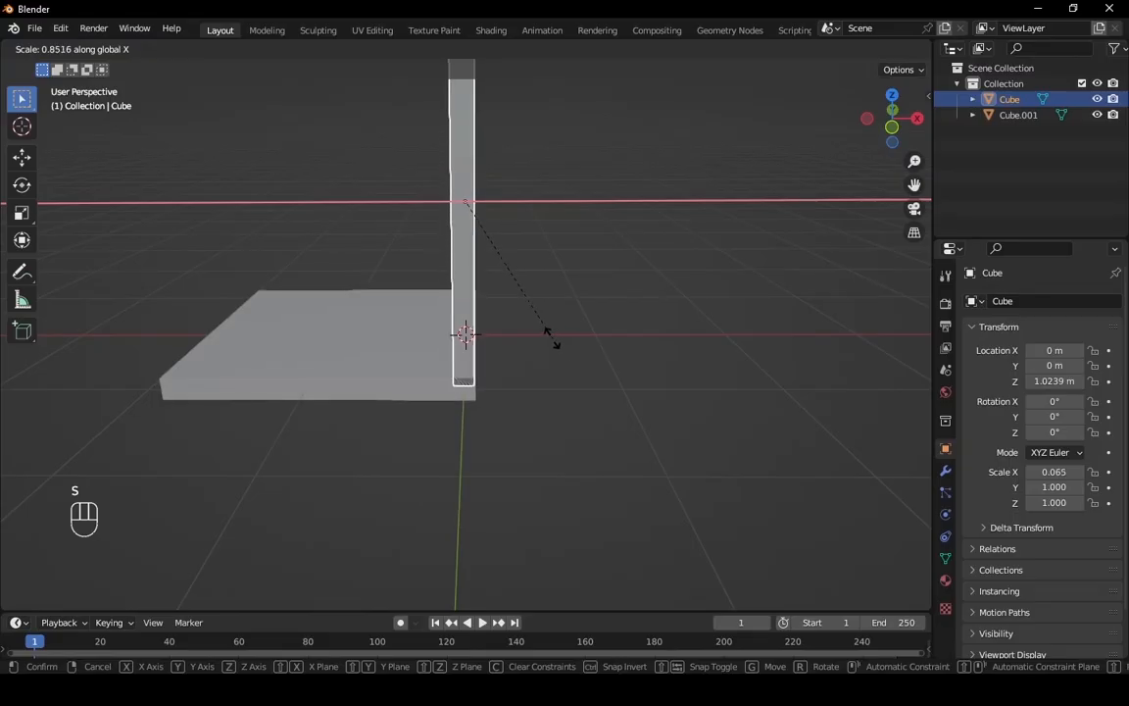
pyautogui.click(533, 325)
# Move the upright slab along the global X axis to about X 0.025 m, near the flat slab's end.
pyautogui.moveTo(534, 325); pyautogui.dragTo(502, 391, button='middle')
pyautogui.scroll(3, 502, 392)
pyautogui.press('g')
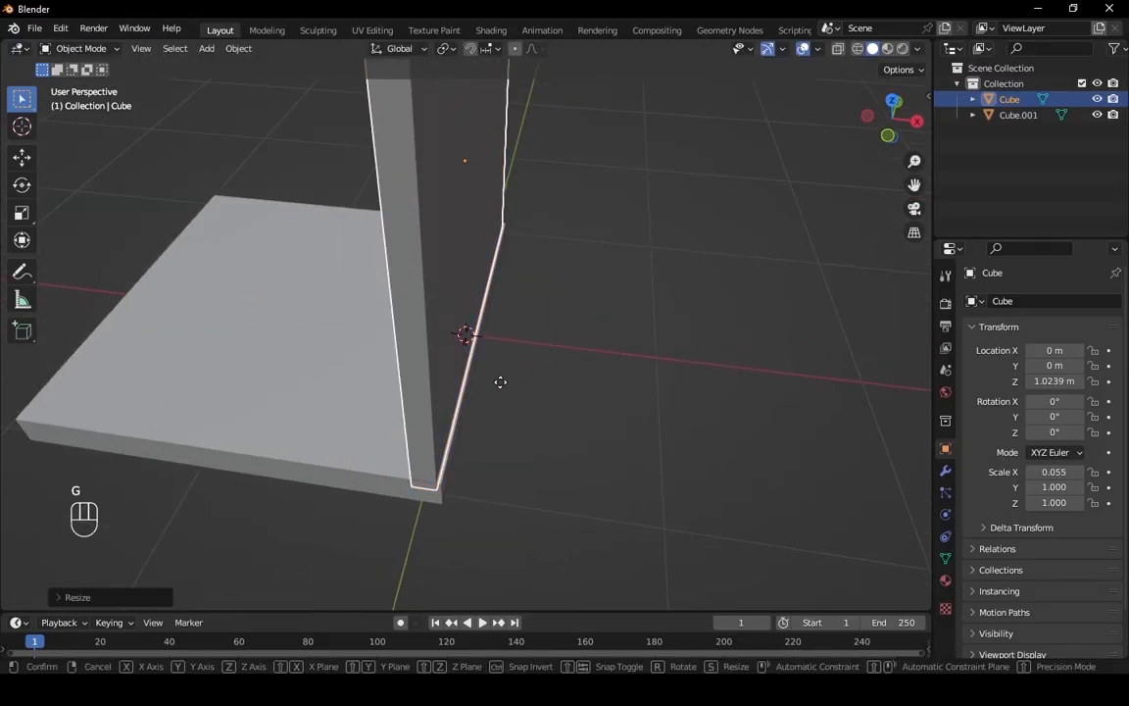
pyautogui.press('x')
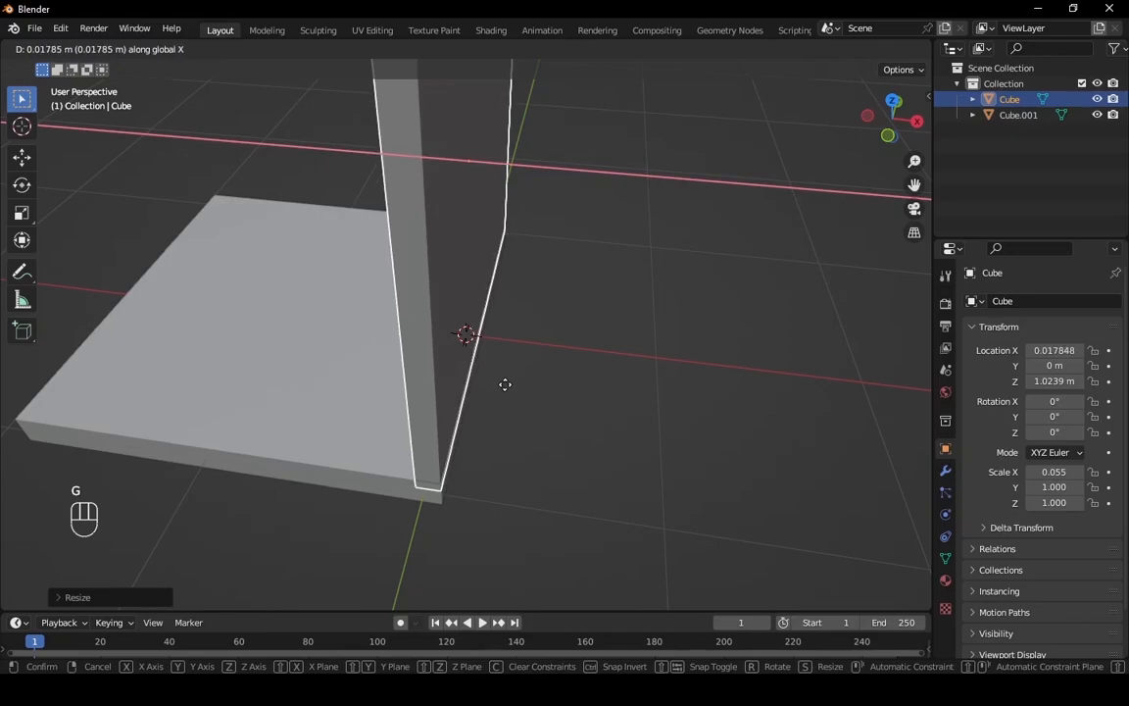
pyautogui.click(506, 389)
pyautogui.moveTo(392, 466); pyautogui.dragTo(501, 412, button='middle')
pyautogui.scroll(-4, 513, 410)
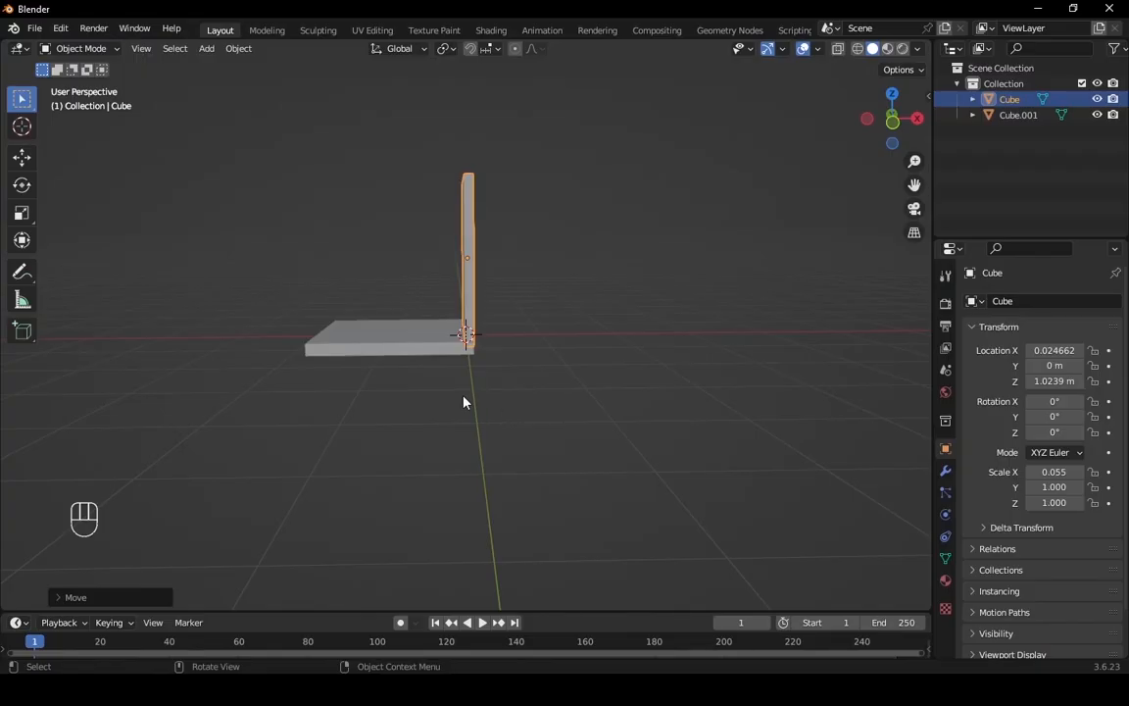
# Deselect the upright slab and add a new cube mesh at the 3D cursor.
pyautogui.moveTo(466, 401); pyautogui.dragTo(454, 364, button='middle')
pyautogui.moveTo(578, 475); pyautogui.dragTo(552, 436, button='middle')
pyautogui.click(552, 437)
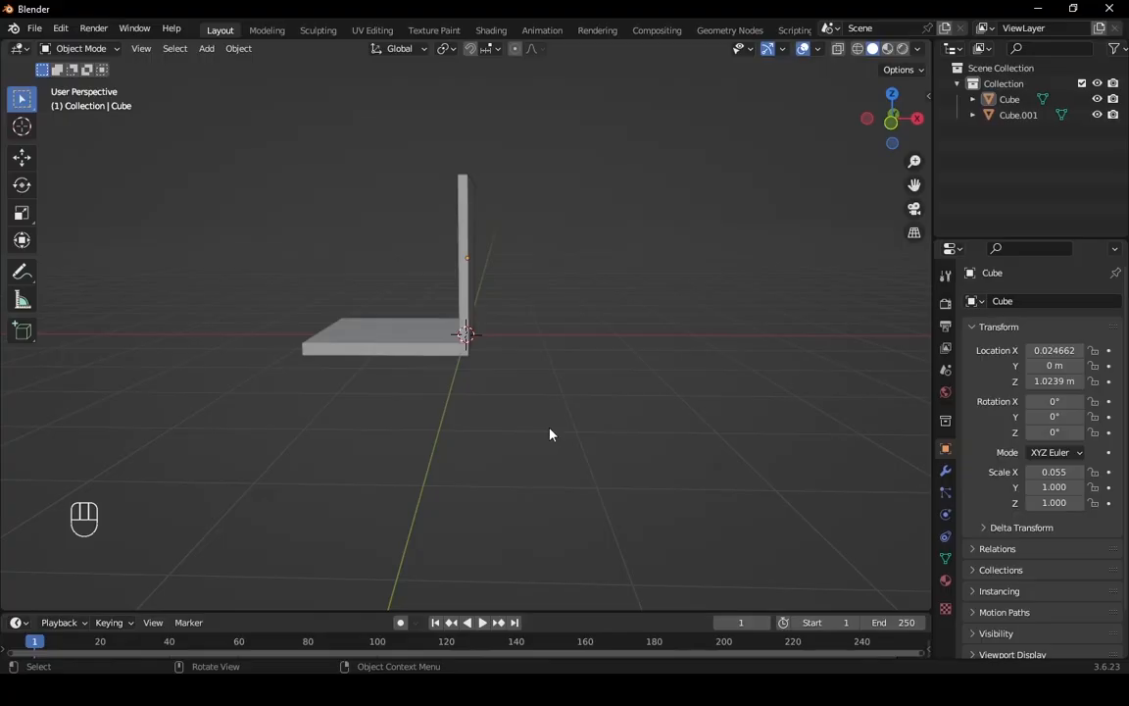
pyautogui.hotkey('shift', 'a')
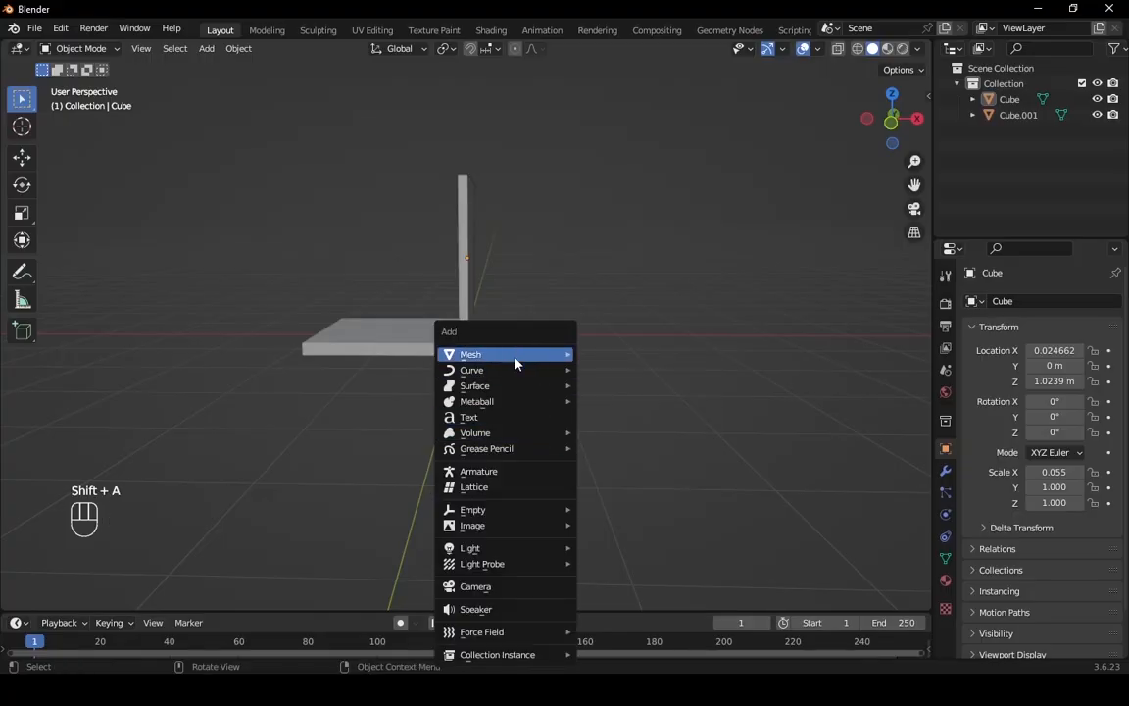
pyautogui.moveTo(516, 361)
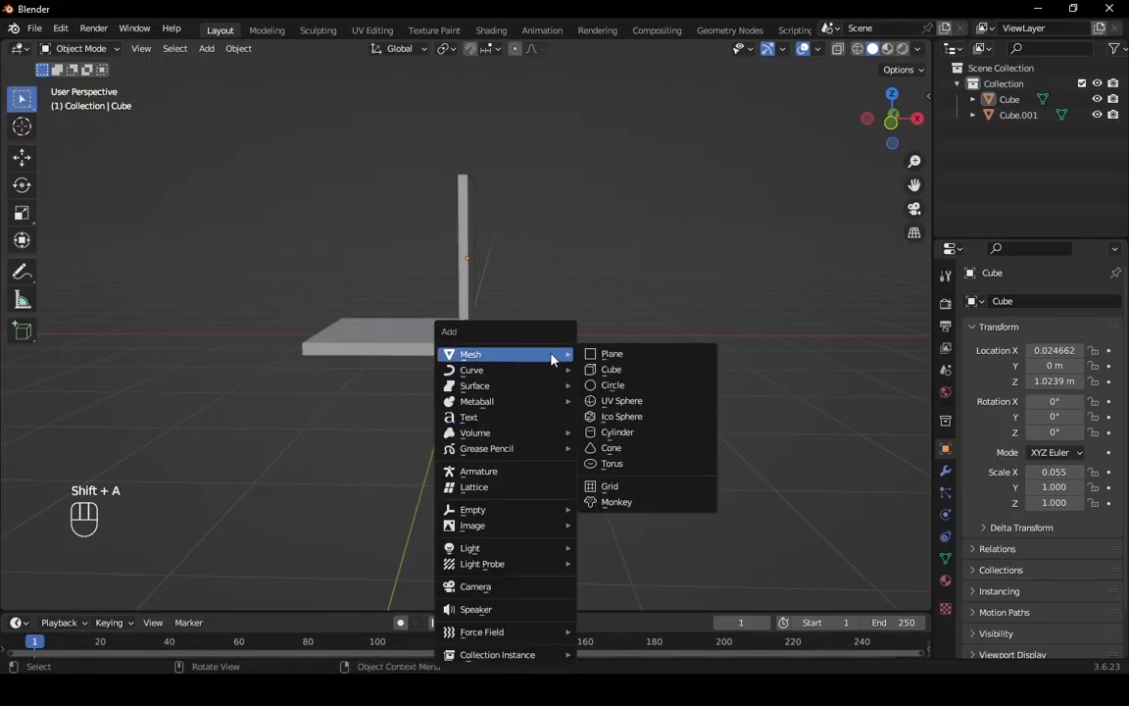
pyautogui.click(615, 370)
# Scale the new cube down uniformly to about 0.081.
pyautogui.moveTo(554, 402); pyautogui.dragTo(560, 433, button='middle')
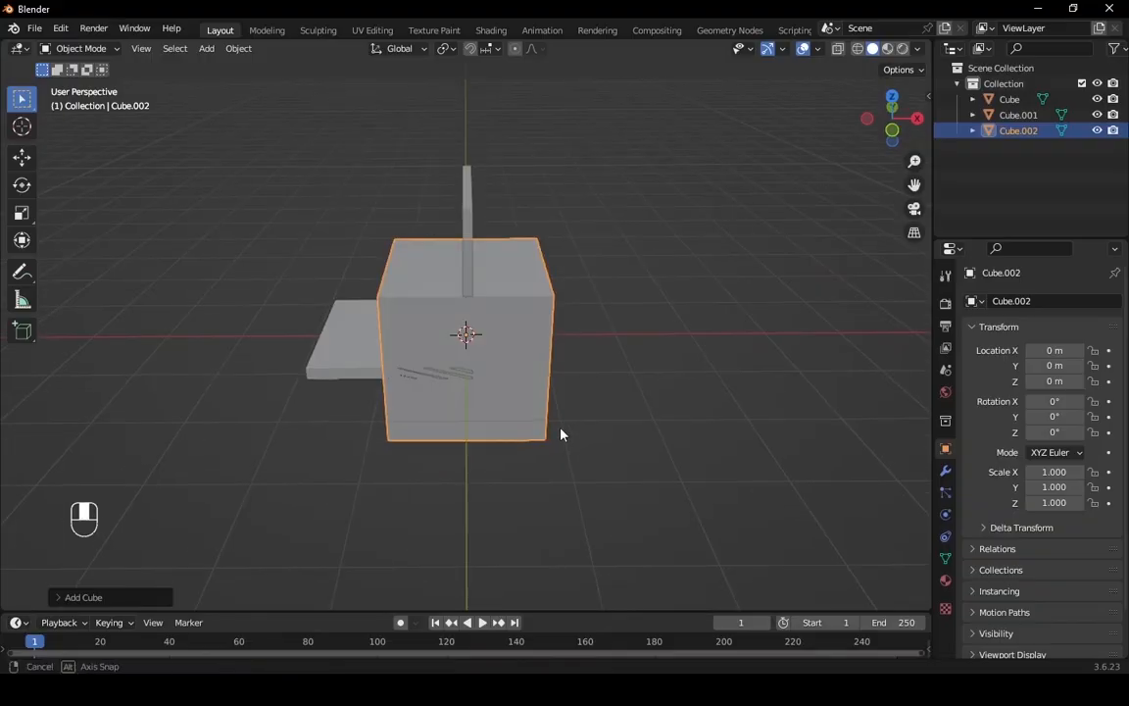
pyautogui.press('s')
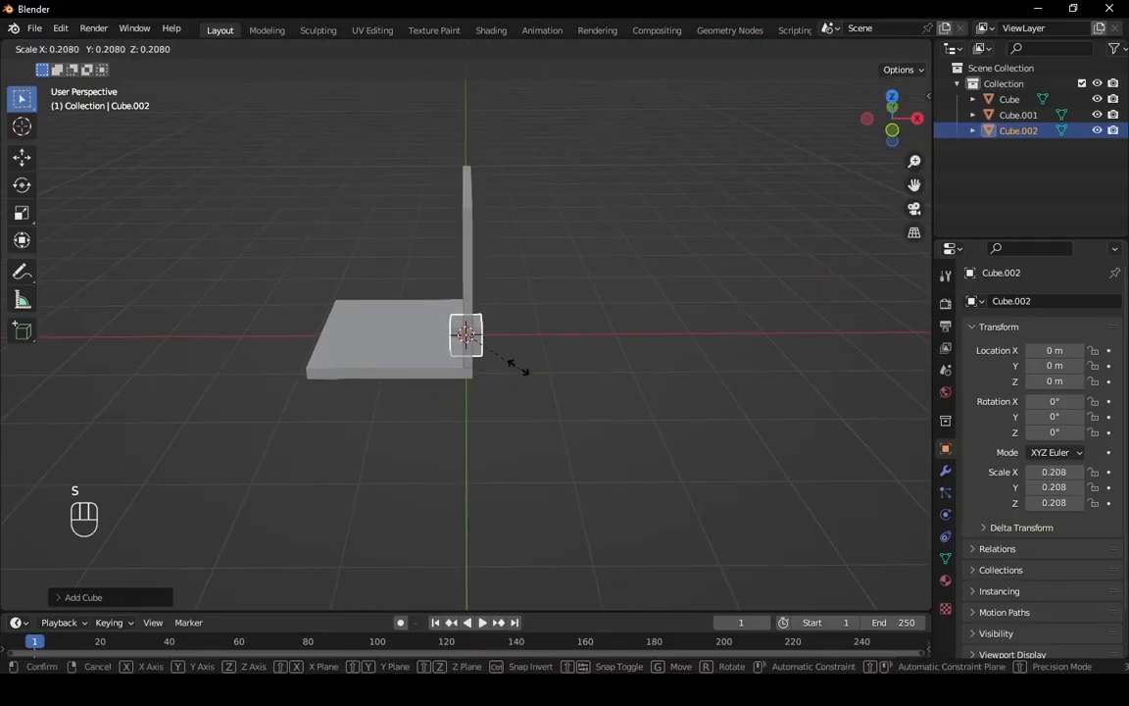
pyautogui.click(489, 355)
# Lower the small cube along the global Z axis to about Z -0.186 m, beneath the flat slab.
pyautogui.moveTo(488, 355); pyautogui.dragTo(502, 449, button='middle')
pyautogui.scroll(1, 475, 355)
pyautogui.press('g')
pyautogui.press('z')
pyautogui.click(495, 360)
pyautogui.scroll(4, 502, 376)
pyautogui.scroll(-4, 439, 392)
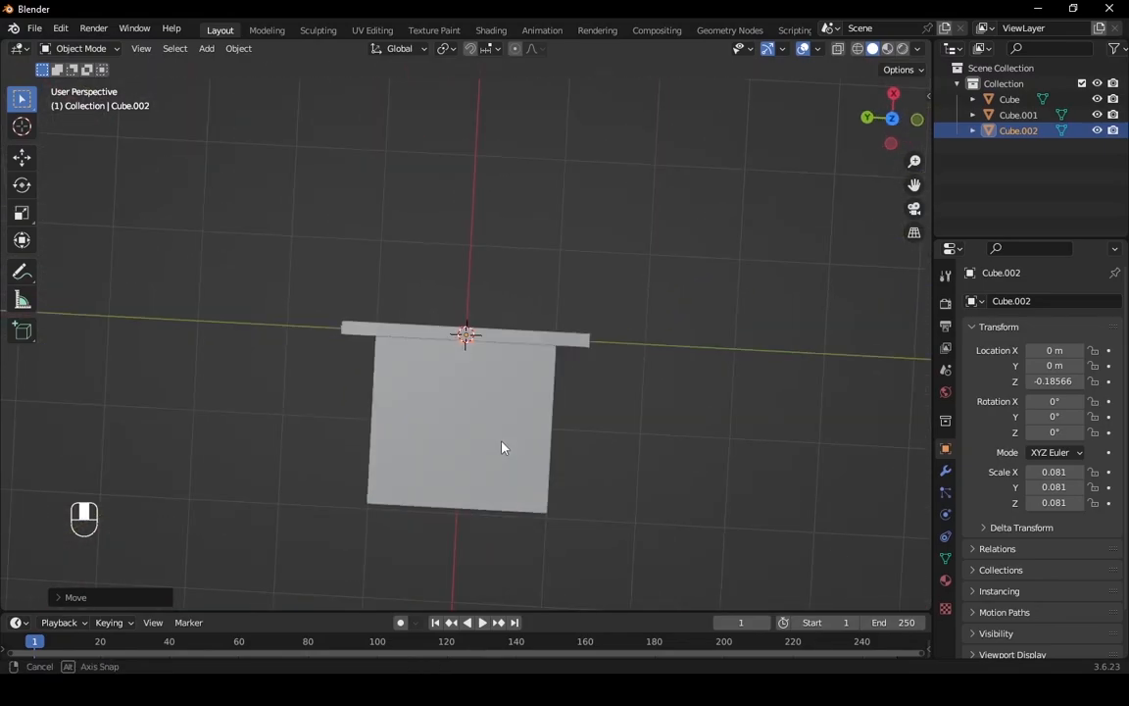
# Examine the small cube and the two slabs from the top, right, front and bottom orthographic views.
pyautogui.scroll(-3, 423, 375)
pyautogui.moveTo(463, 396); pyautogui.dragTo(510, 396, button='middle')
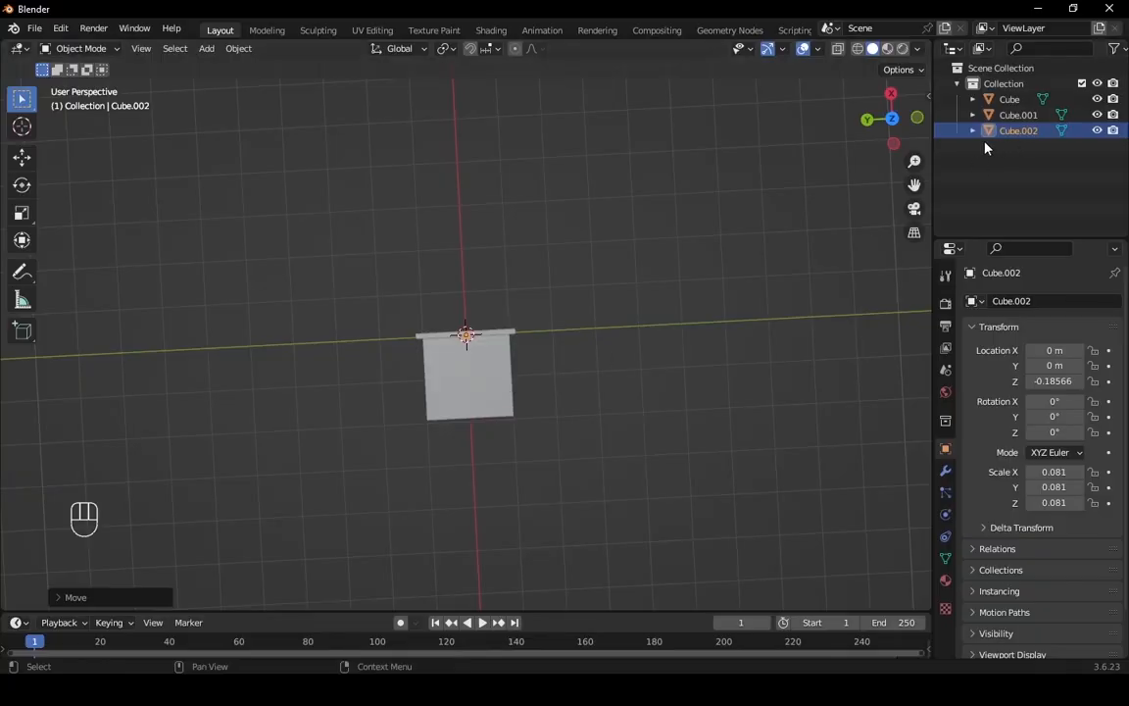
pyautogui.click(892, 119)
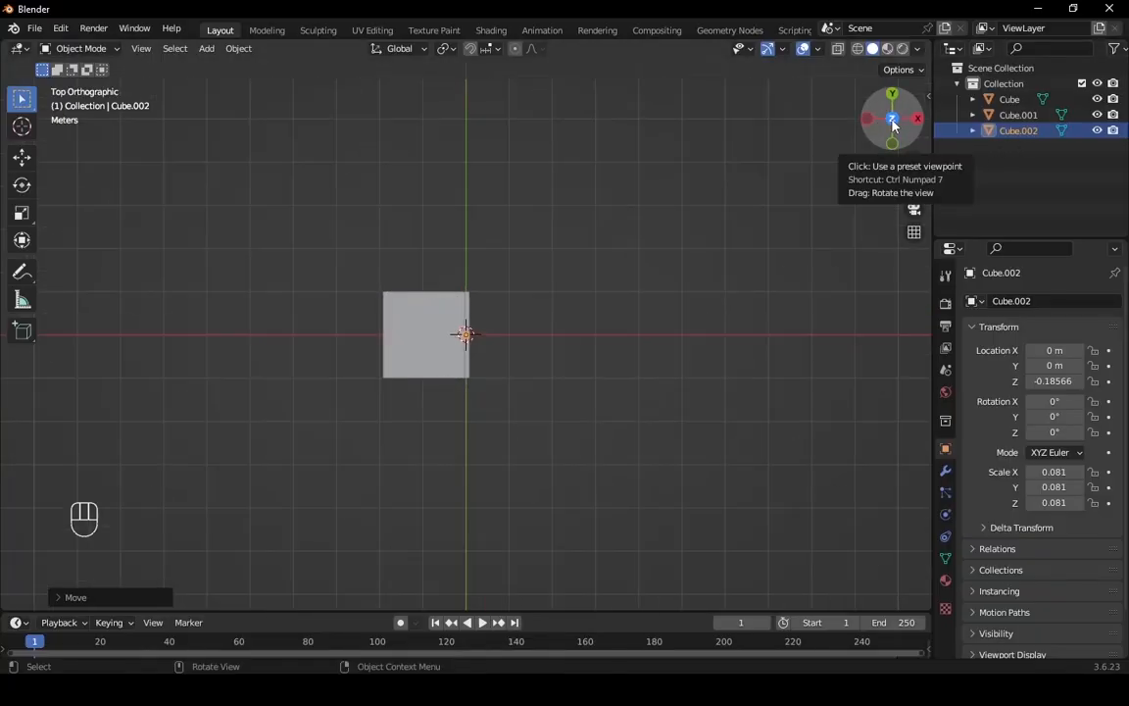
pyautogui.scroll(4, 467, 334)
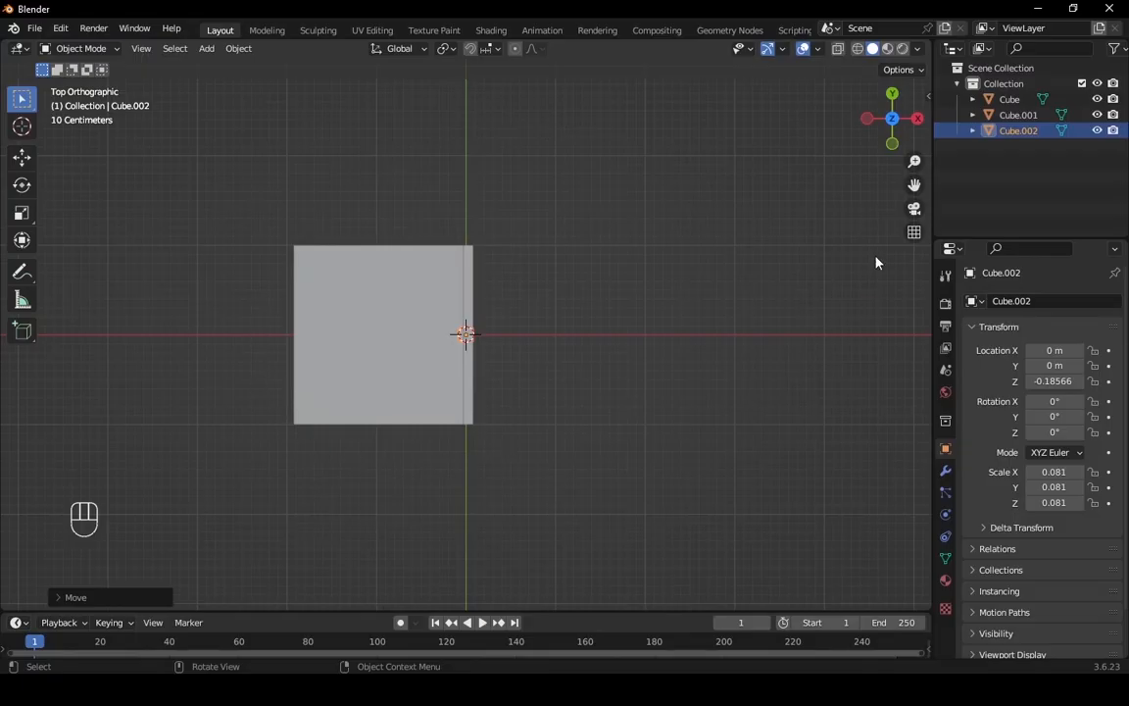
pyautogui.click(917, 118)
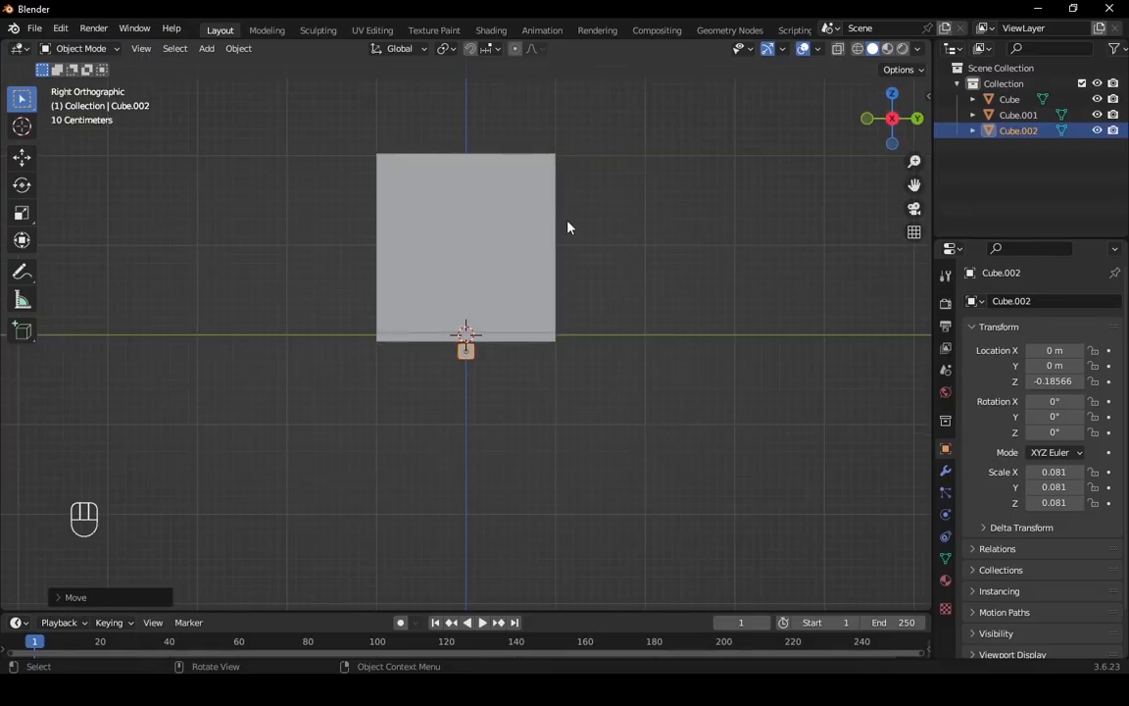
pyautogui.click(868, 119)
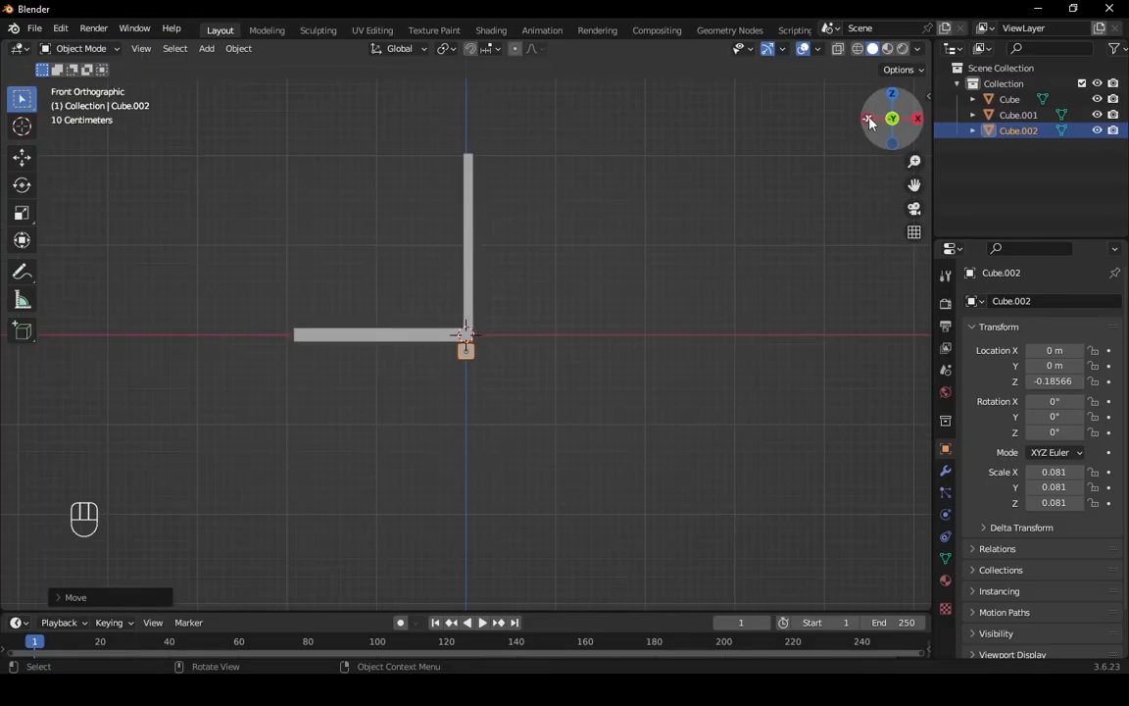
pyautogui.click(892, 144)
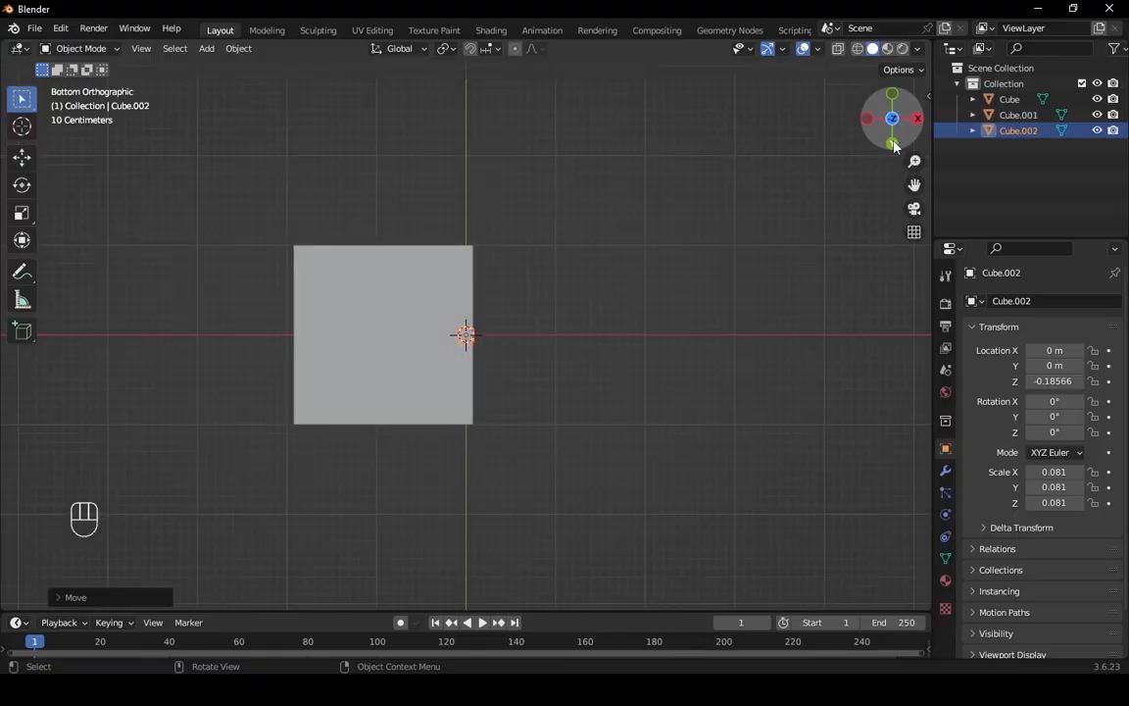
pyautogui.moveTo(894, 145); pyautogui.dragTo(895, 125)
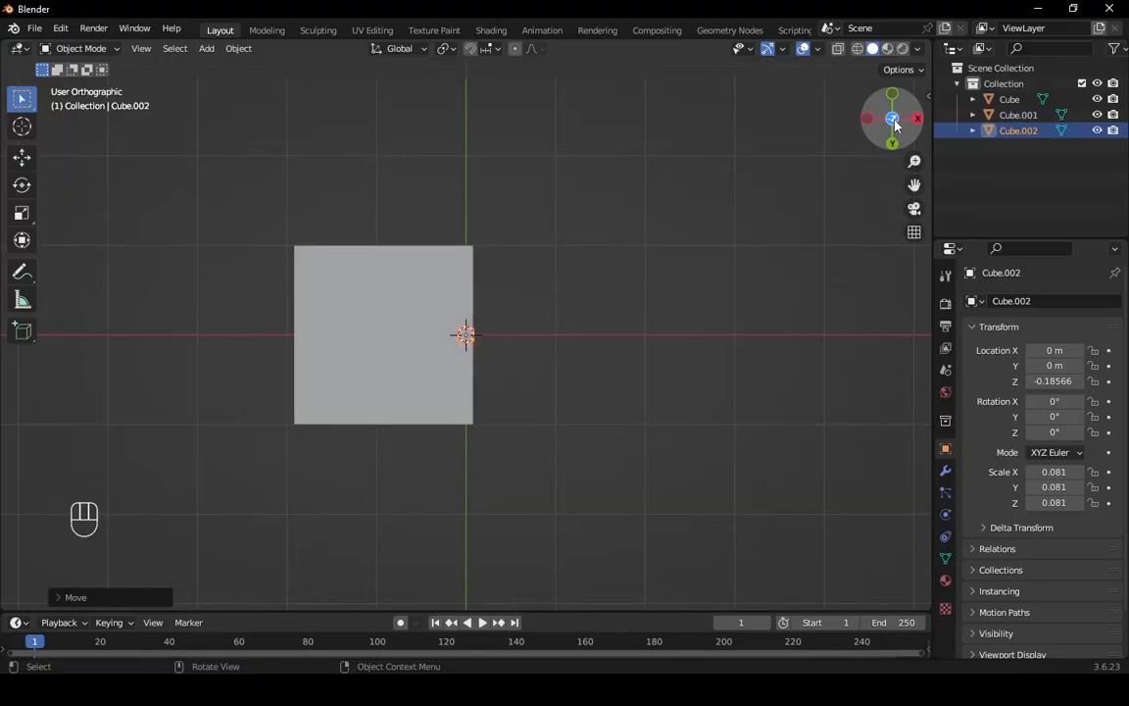
# From the top view, move the small cube near the flat slab's back corner, to about X -0.193 m and Y 0.744 m.
pyautogui.click(894, 121)
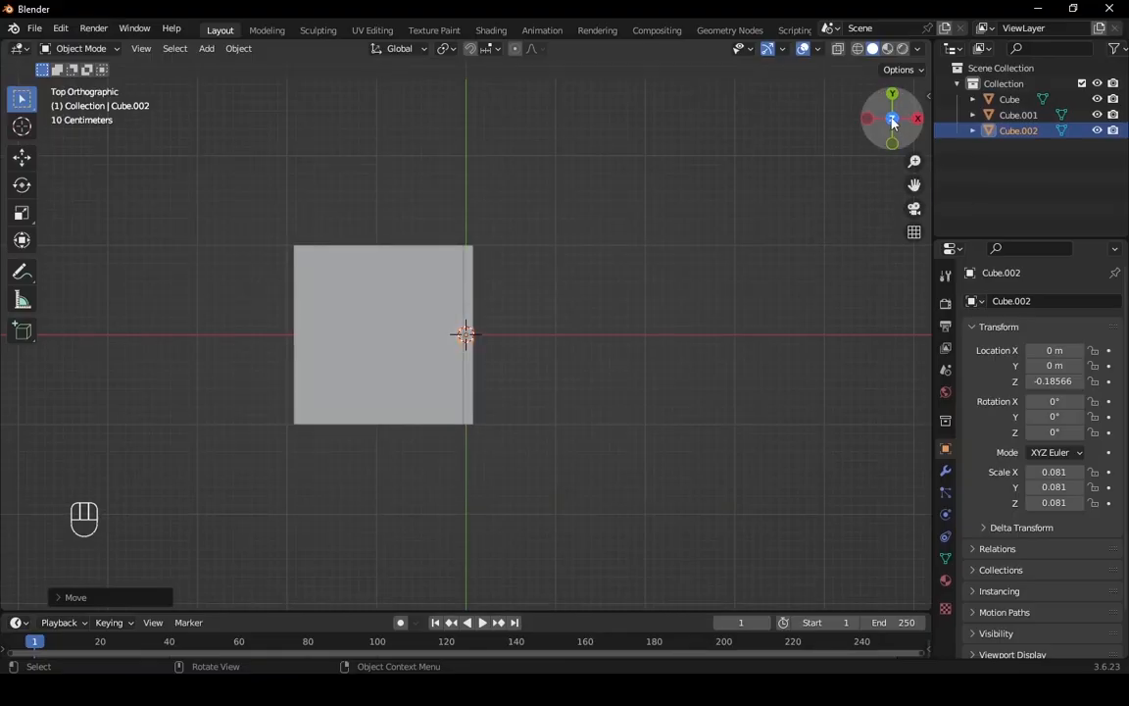
pyautogui.click(894, 123)
pyautogui.click(893, 122)
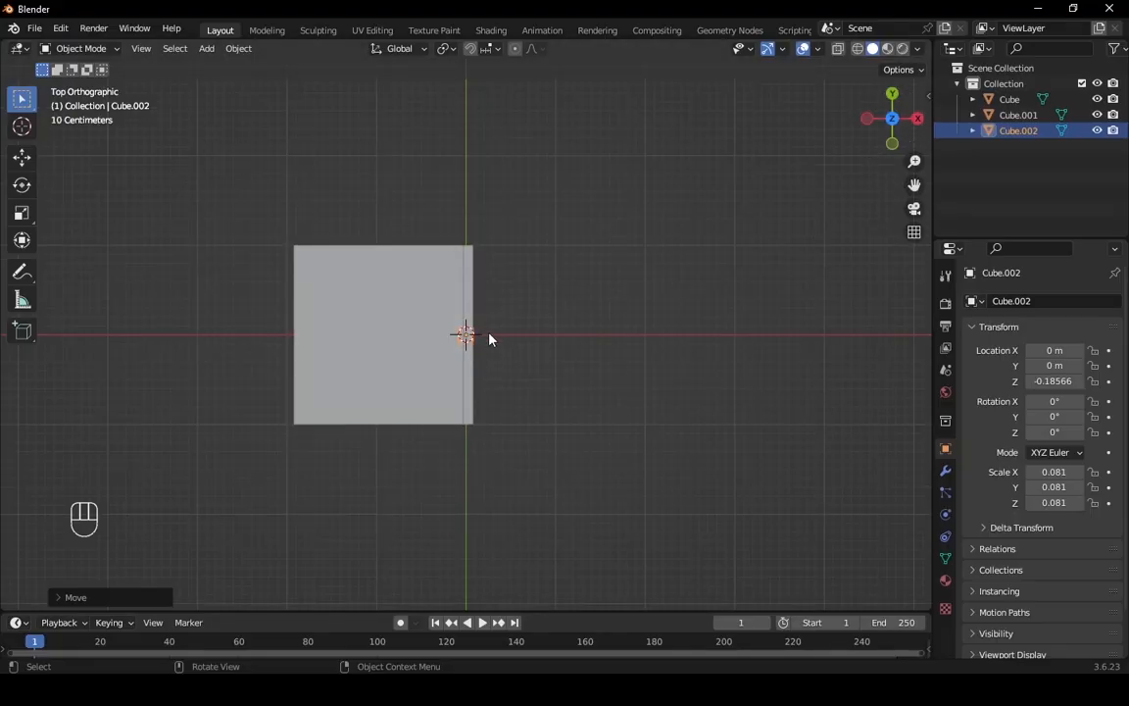
pyautogui.press('g')
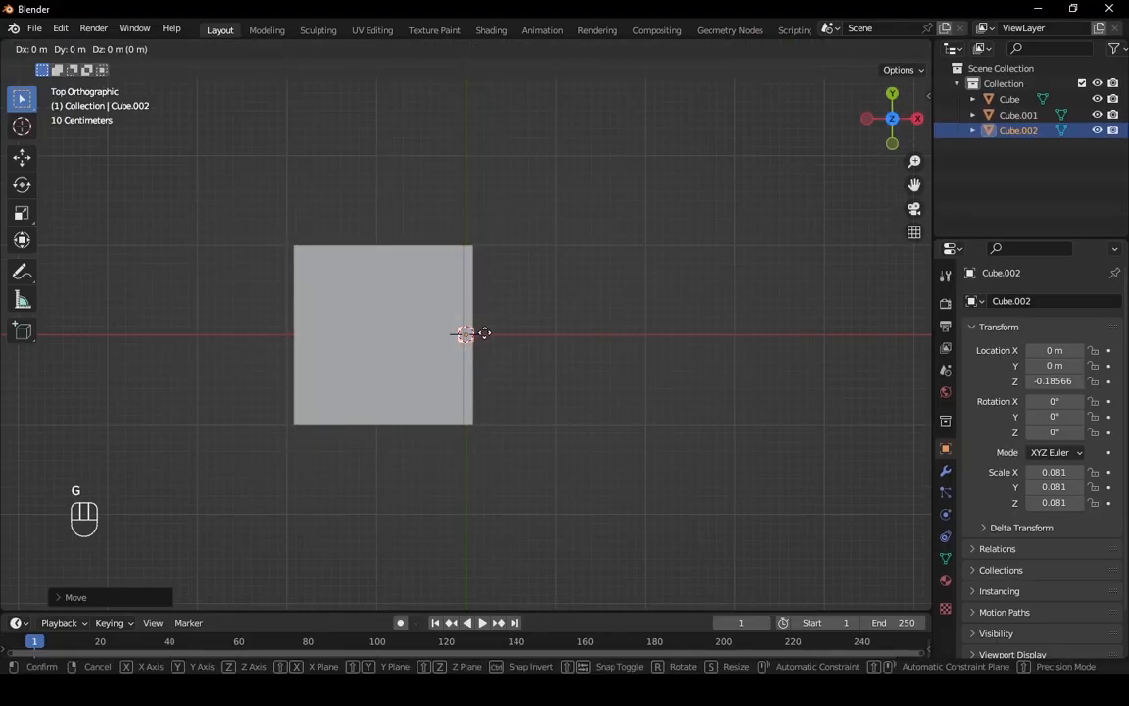
pyautogui.press('x')
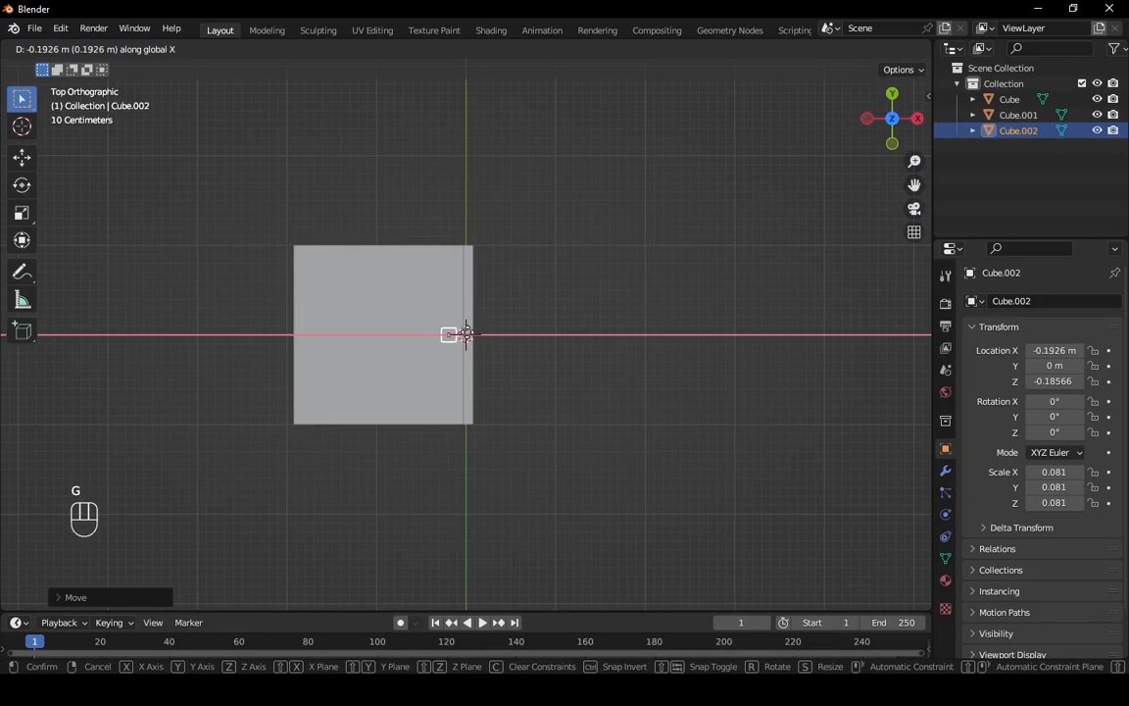
pyautogui.click(467, 336)
pyautogui.press('g')
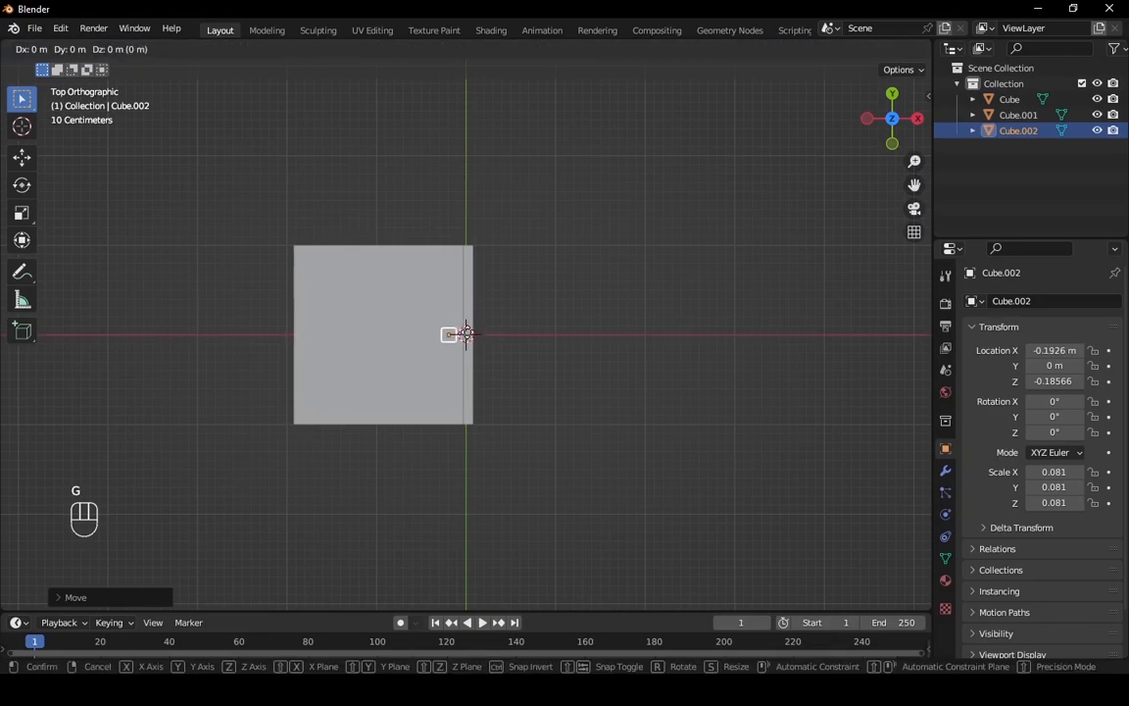
pyautogui.press('y')
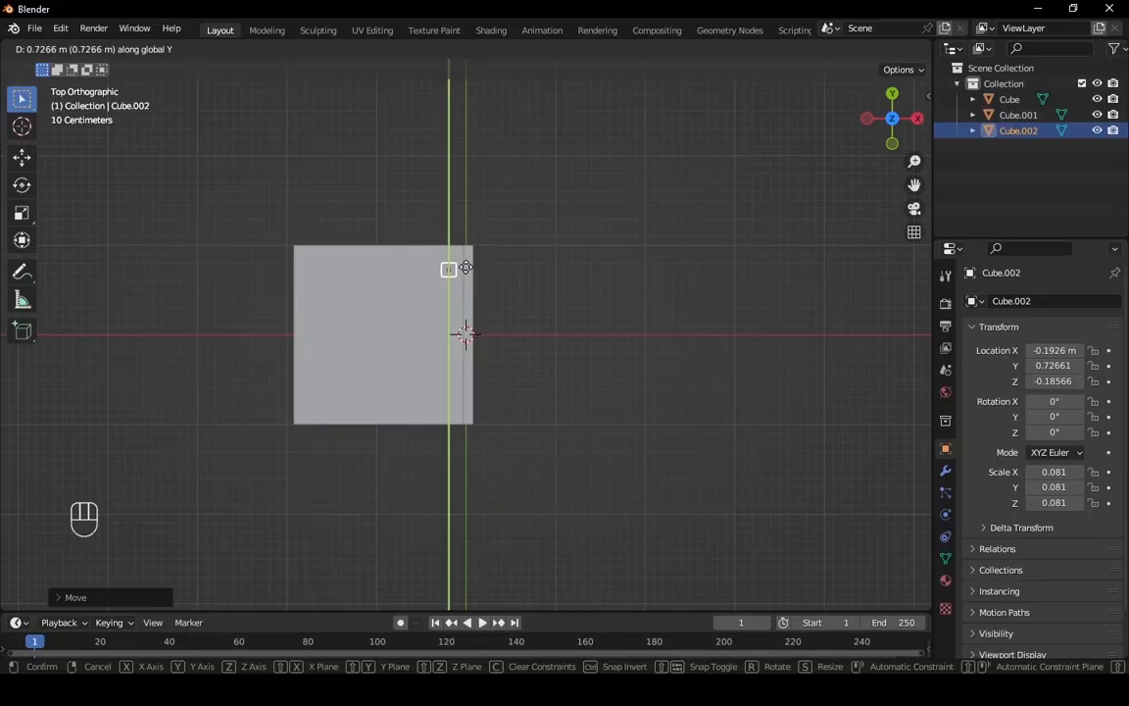
pyautogui.click(462, 266)
# Stretch the small cube along the global Z axis into a leg with a Z scale of about 0.763.
pyautogui.moveTo(487, 312); pyautogui.dragTo(429, 444, button='middle')
pyautogui.moveTo(595, 441)
pyautogui.mouseDown(button='middle')
pyautogui.moveTo(588, 433)
pyautogui.moveTo(602, 449)
pyautogui.mouseUp(button='middle')
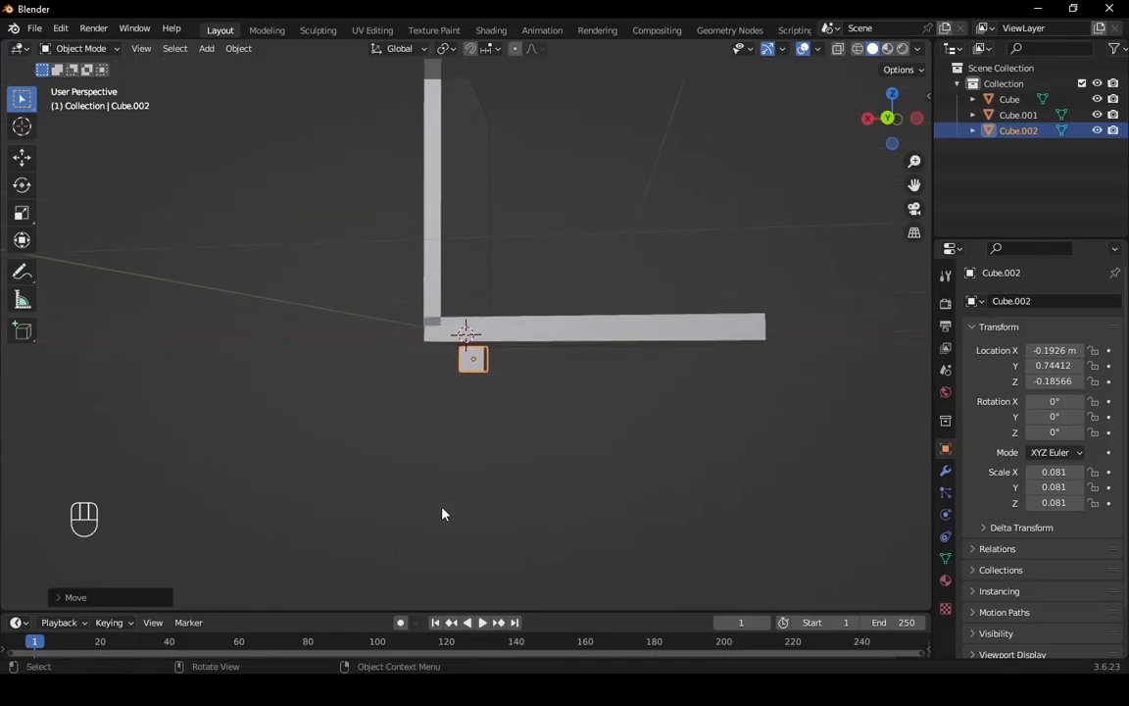
pyautogui.moveTo(504, 444); pyautogui.dragTo(520, 438, button='middle')
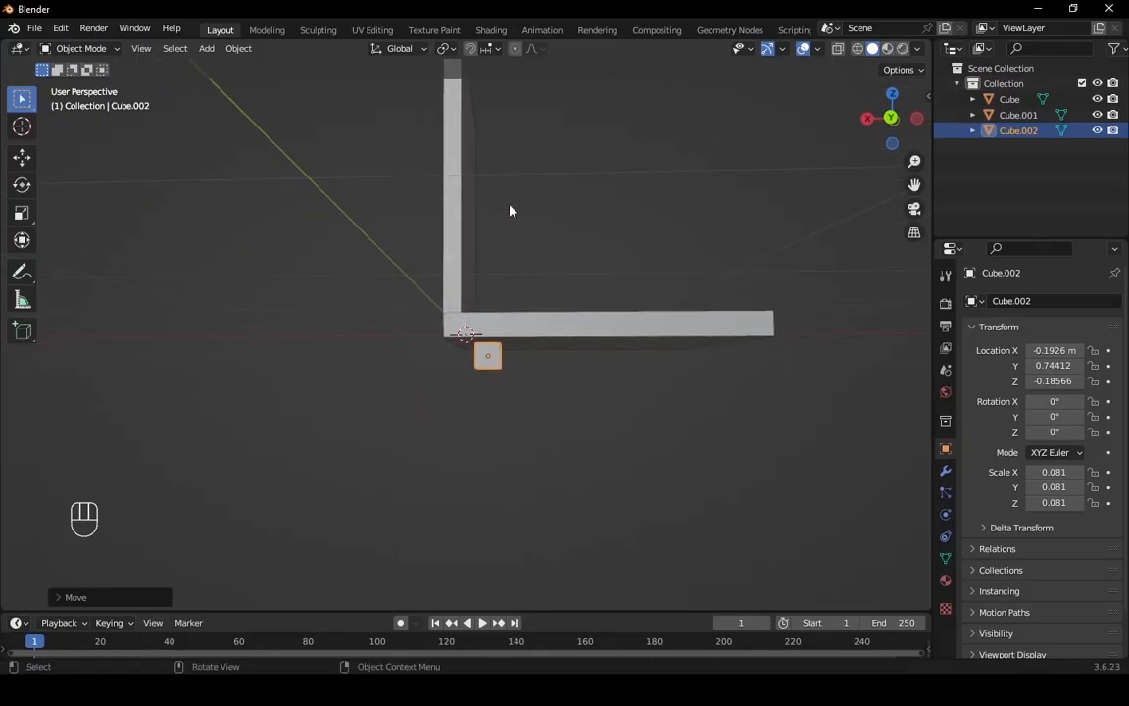
pyautogui.press('s')
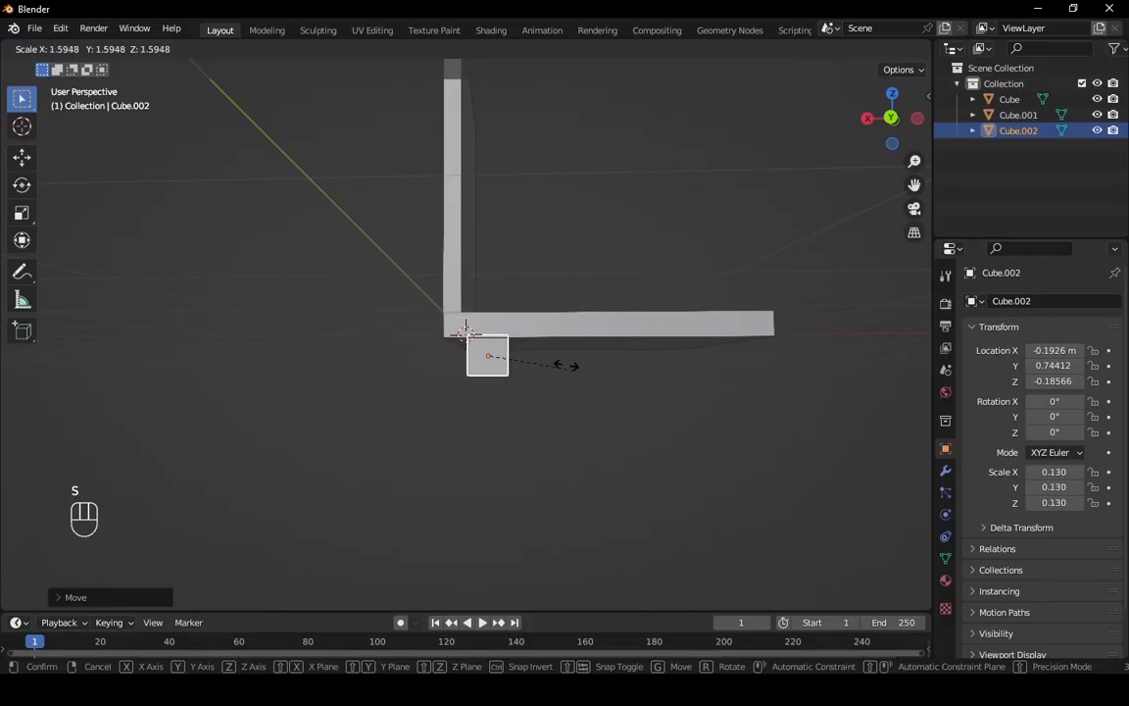
pyautogui.rightClick(632, 408)
pyautogui.press('s')
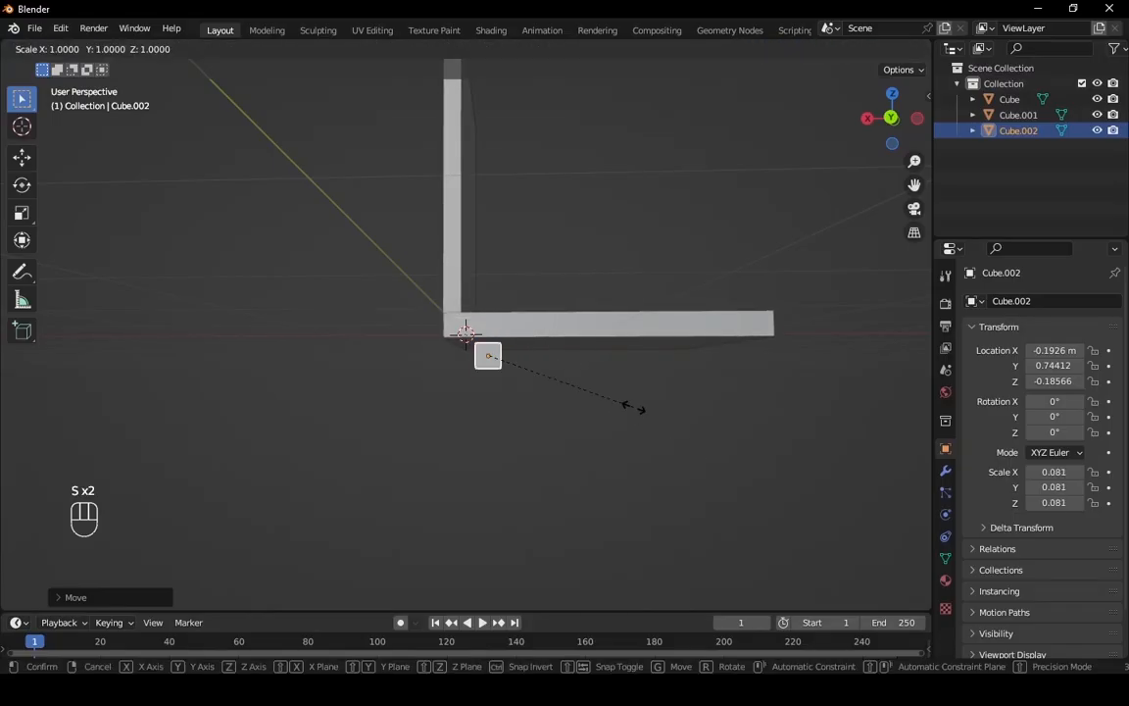
pyautogui.press('z')
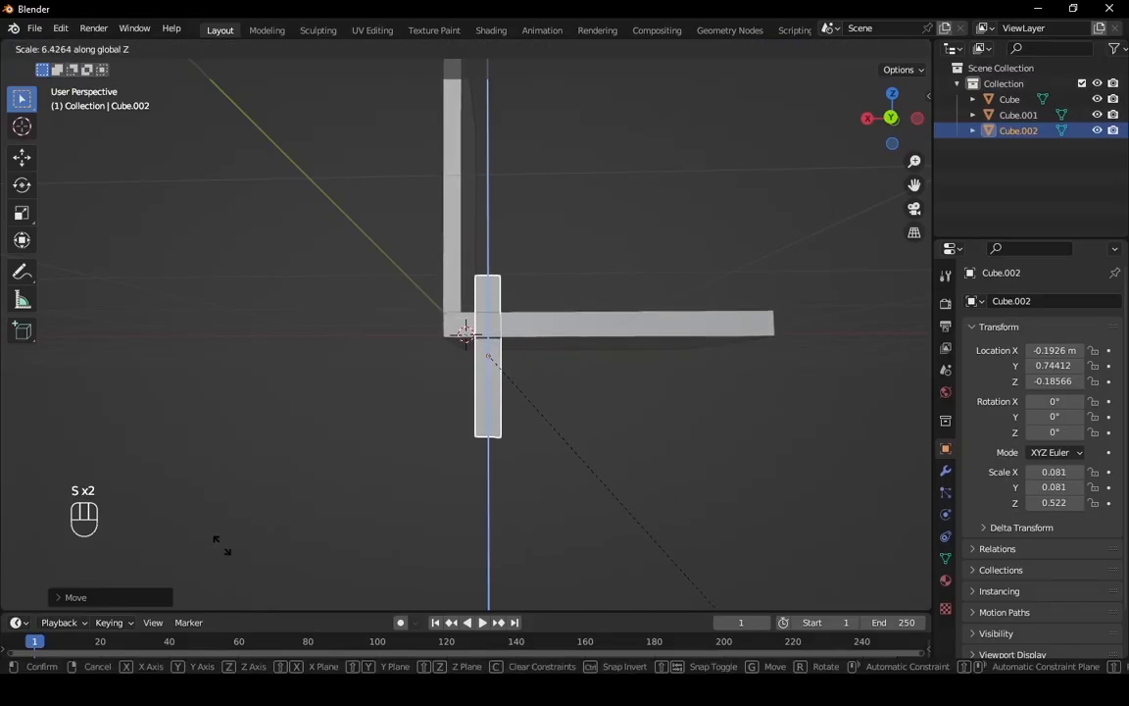
pyautogui.click(591, 275)
# Lower the leg along the global Z axis to about Z -0.766 m.
pyautogui.moveTo(588, 276); pyautogui.dragTo(571, 275, button='middle')
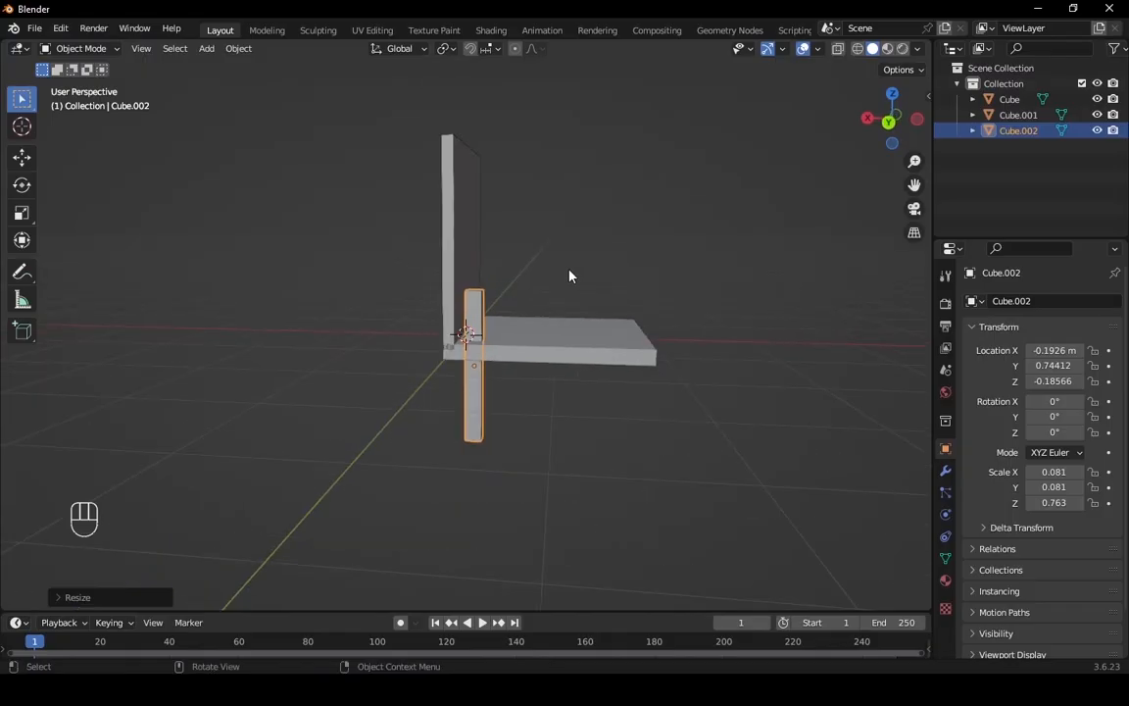
pyautogui.press('g')
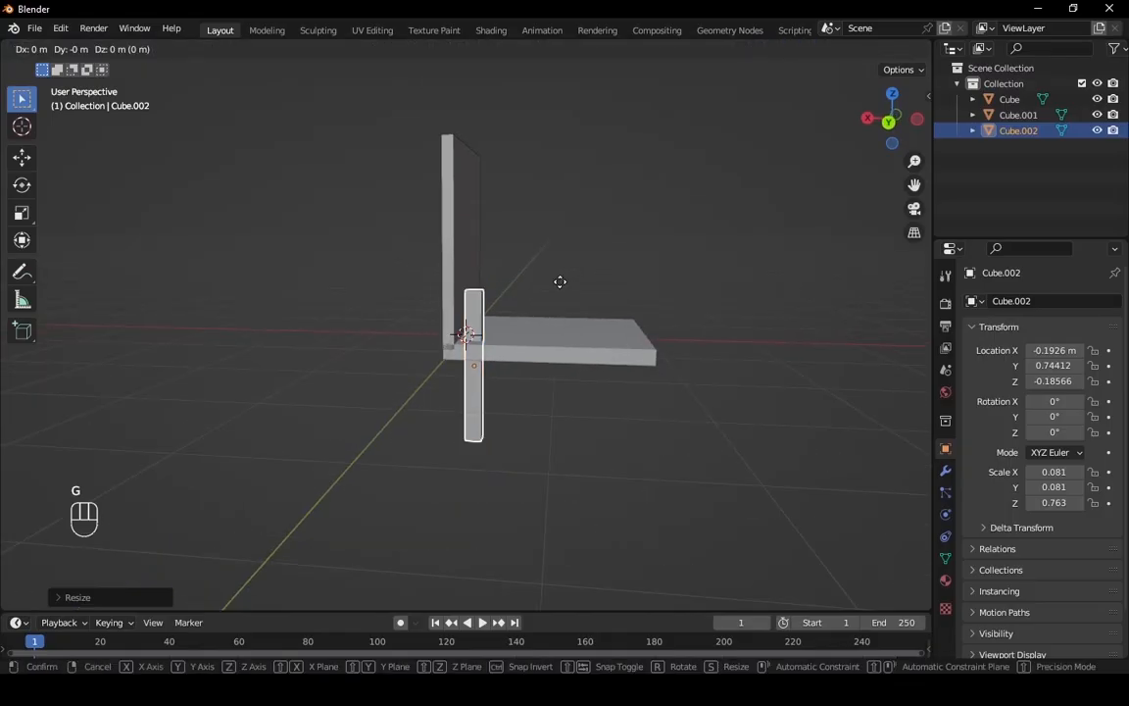
pyautogui.press('z')
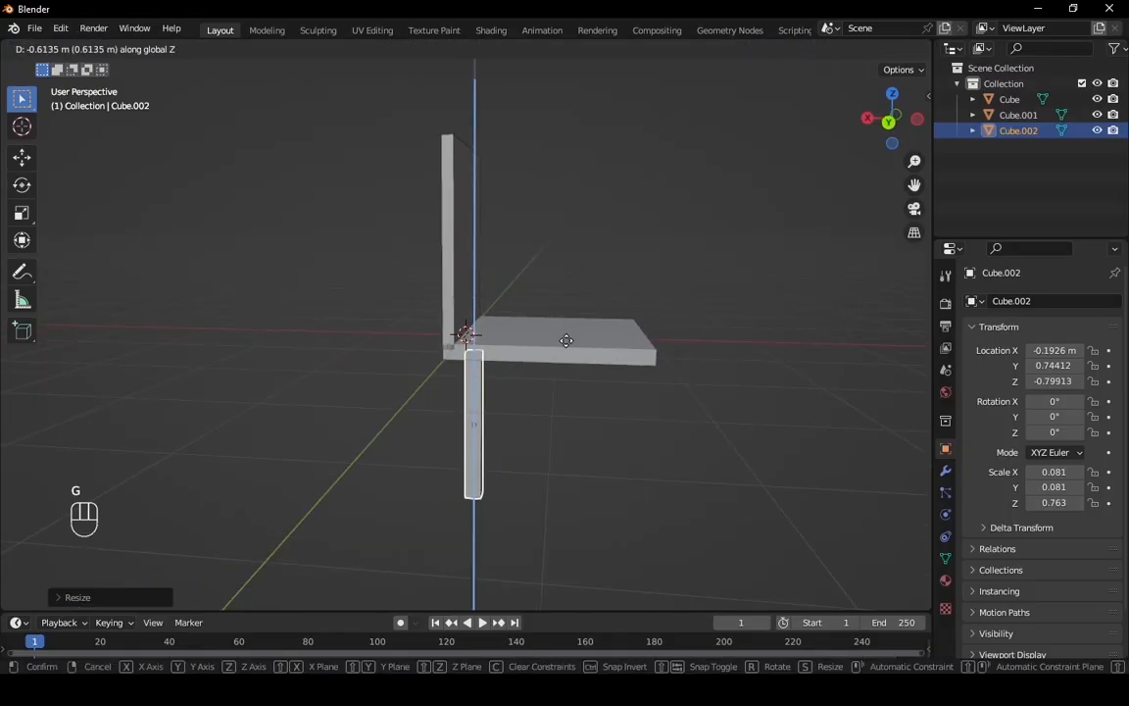
pyautogui.click(570, 344)
# Shorten the leg to a Z scale of about 0.621 and raise it to about Z -0.661 m, against the seat.
pyautogui.moveTo(576, 360); pyautogui.dragTo(584, 353, button='middle')
pyautogui.press('s')
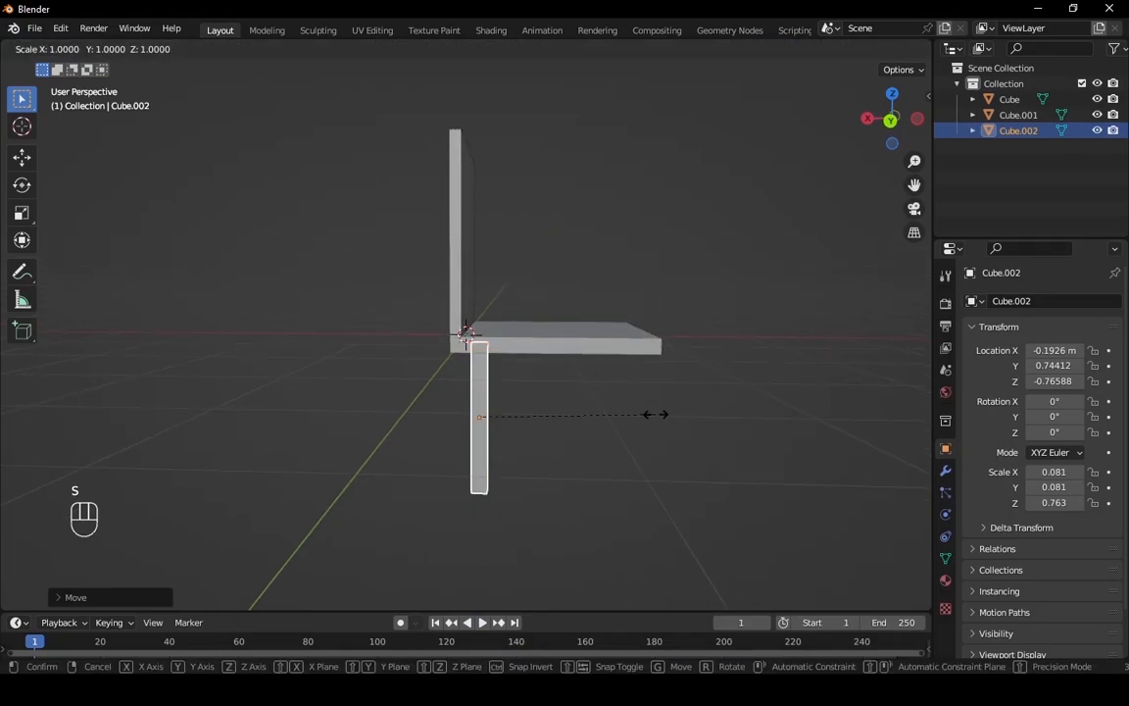
pyautogui.press('z')
pyautogui.click(624, 419)
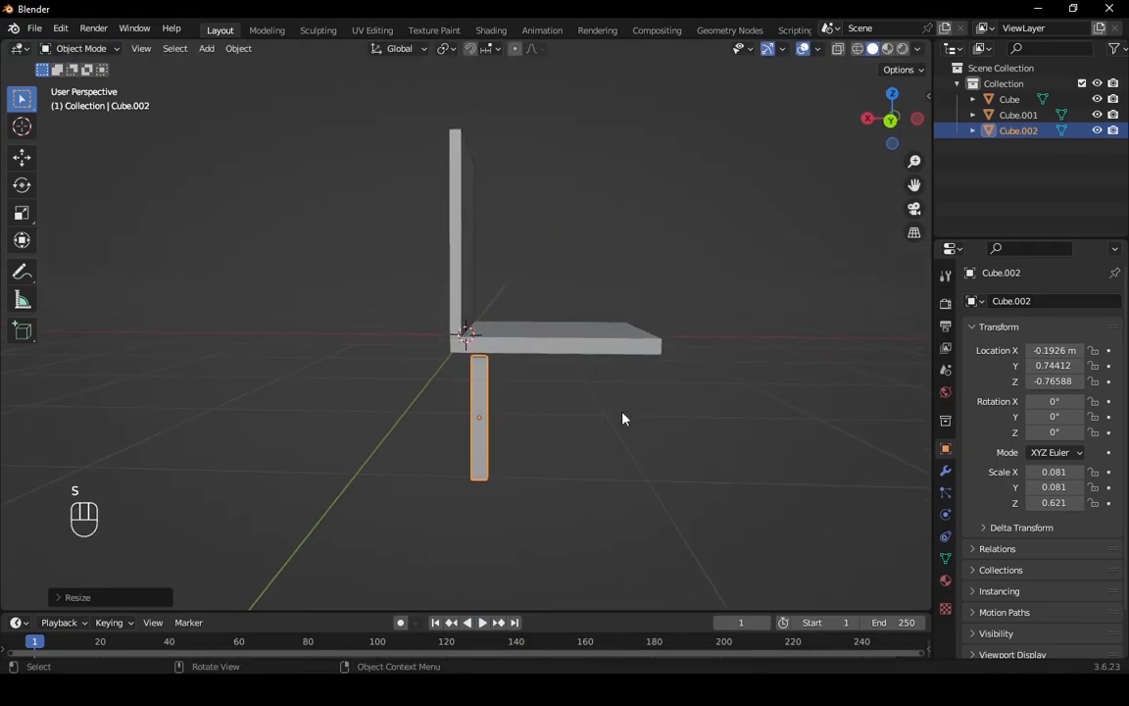
pyautogui.press('g')
pyautogui.press('z')
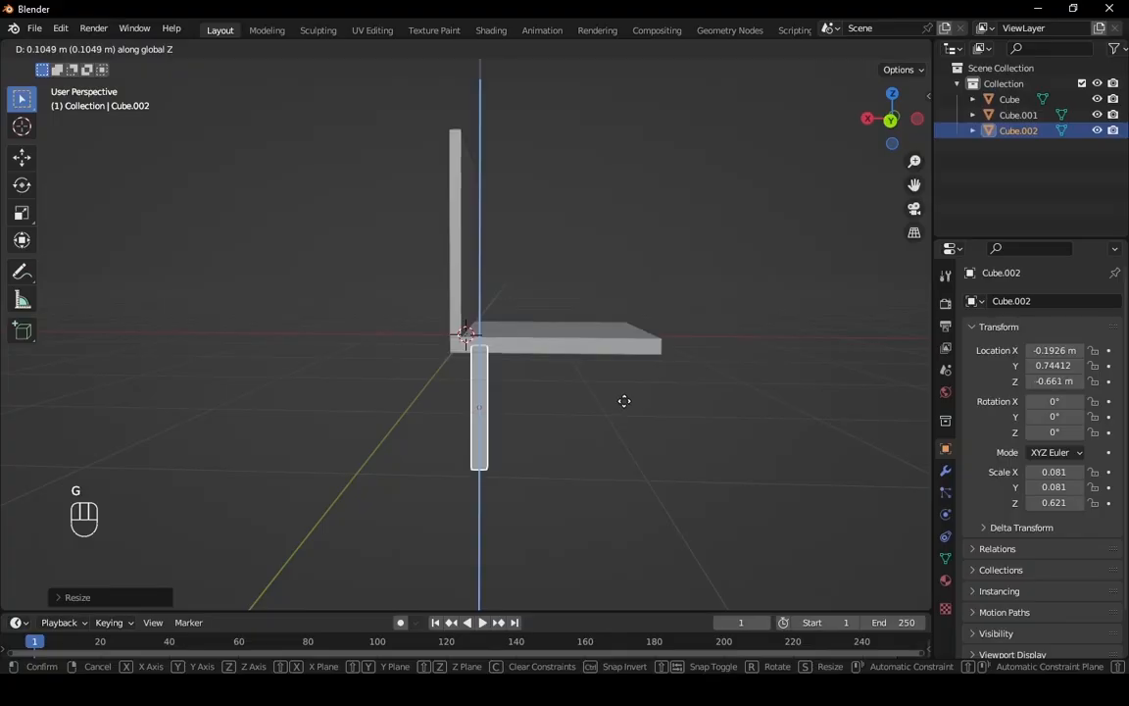
pyautogui.click(625, 408)
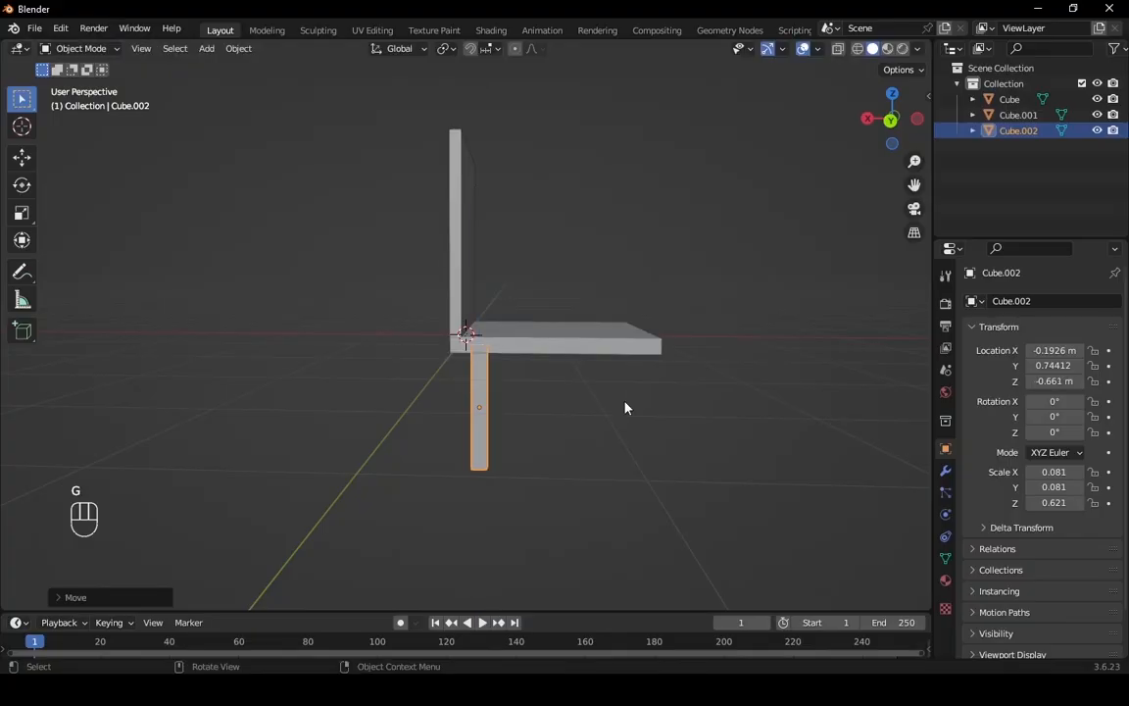
# Duplicate the leg along the global Y axis to about Y -0.814 m, under the seat's other back corner.
pyautogui.click(892, 93)
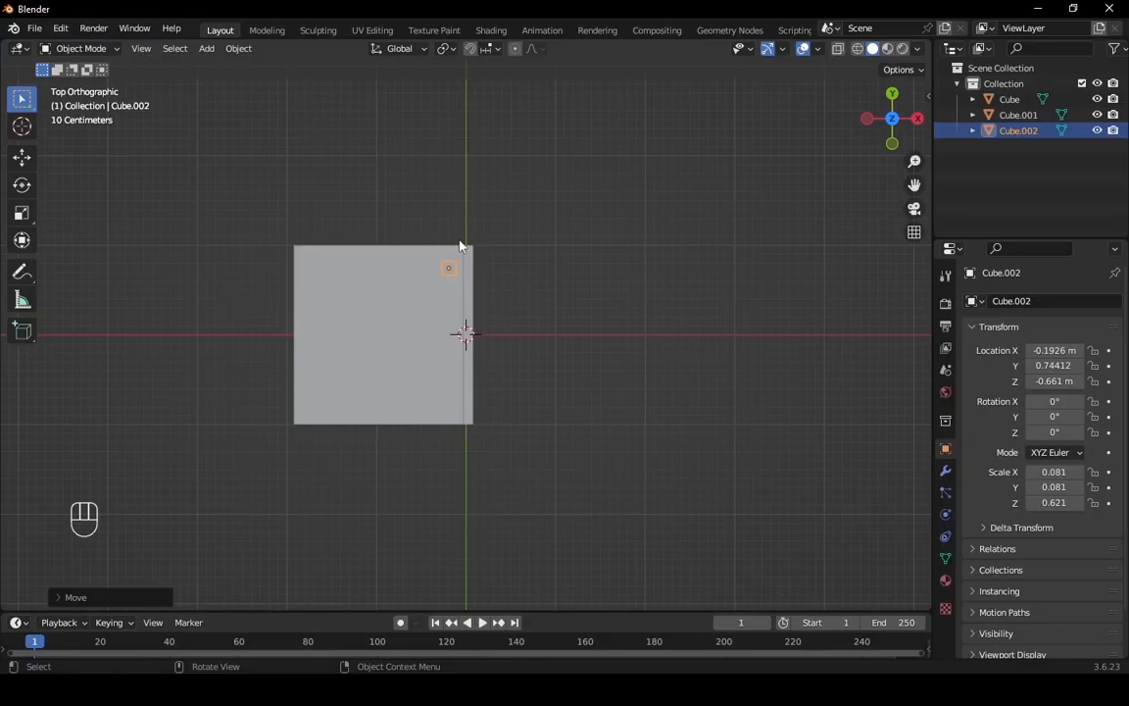
pyautogui.hotkey('shift', 'd')
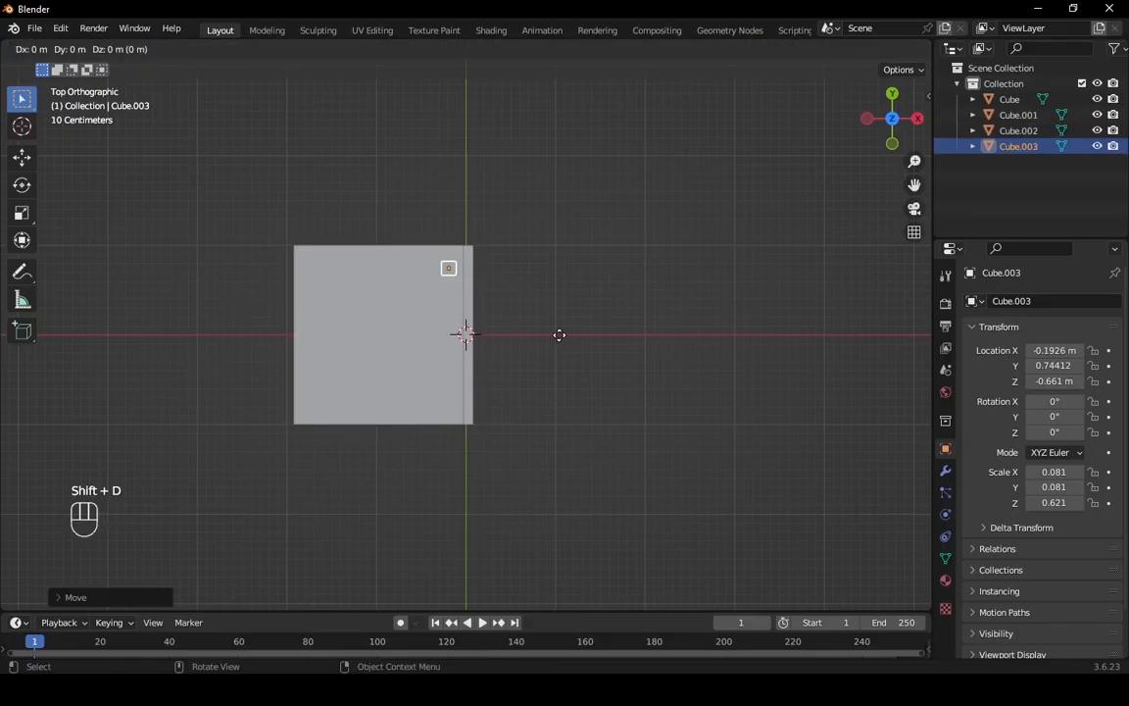
pyautogui.press('y')
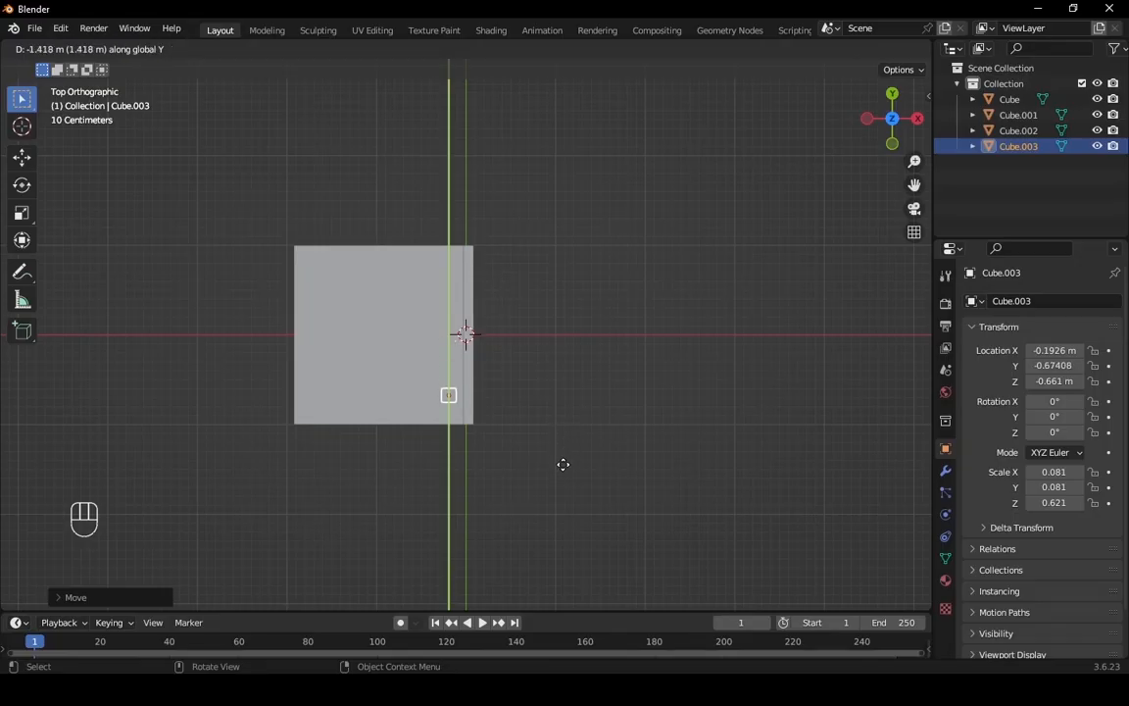
pyautogui.click(564, 482)
# Duplicate both back legs together along the global X axis to about X -1.703 m, near the seat's front edge, and deselect them.
pyautogui.moveTo(565, 481); pyautogui.dragTo(322, 434, button='middle')
pyautogui.moveTo(327, 428); pyautogui.dragTo(675, 499)
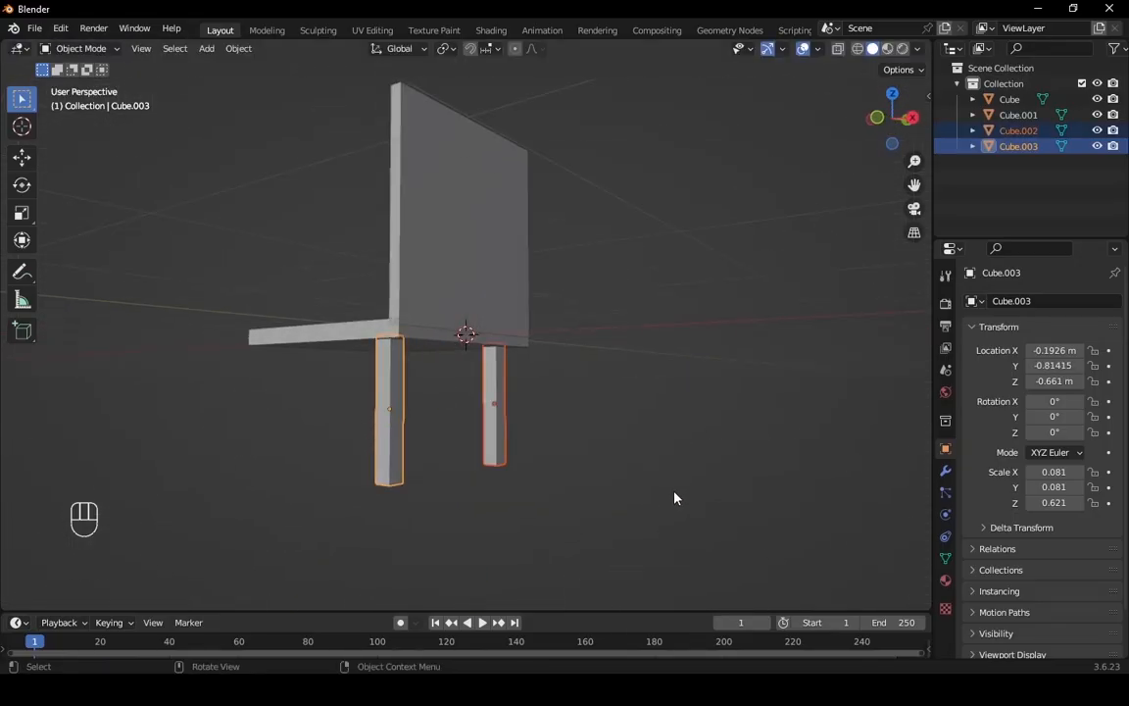
pyautogui.click(893, 93)
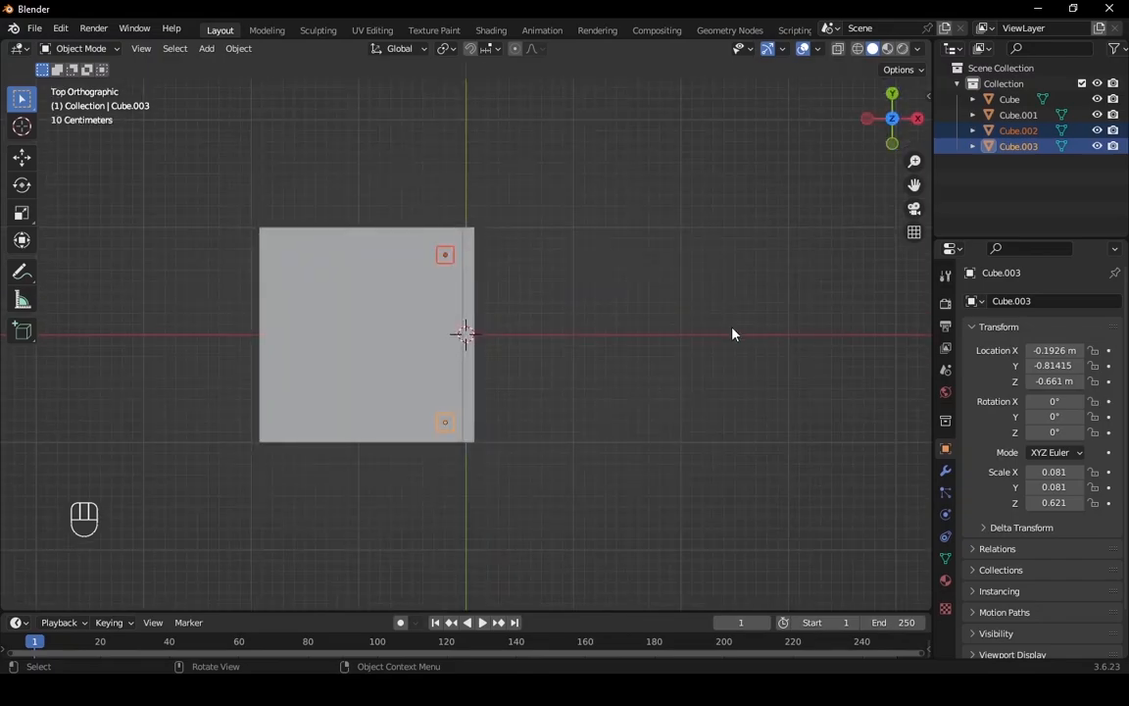
pyautogui.hotkey('shift', 'd')
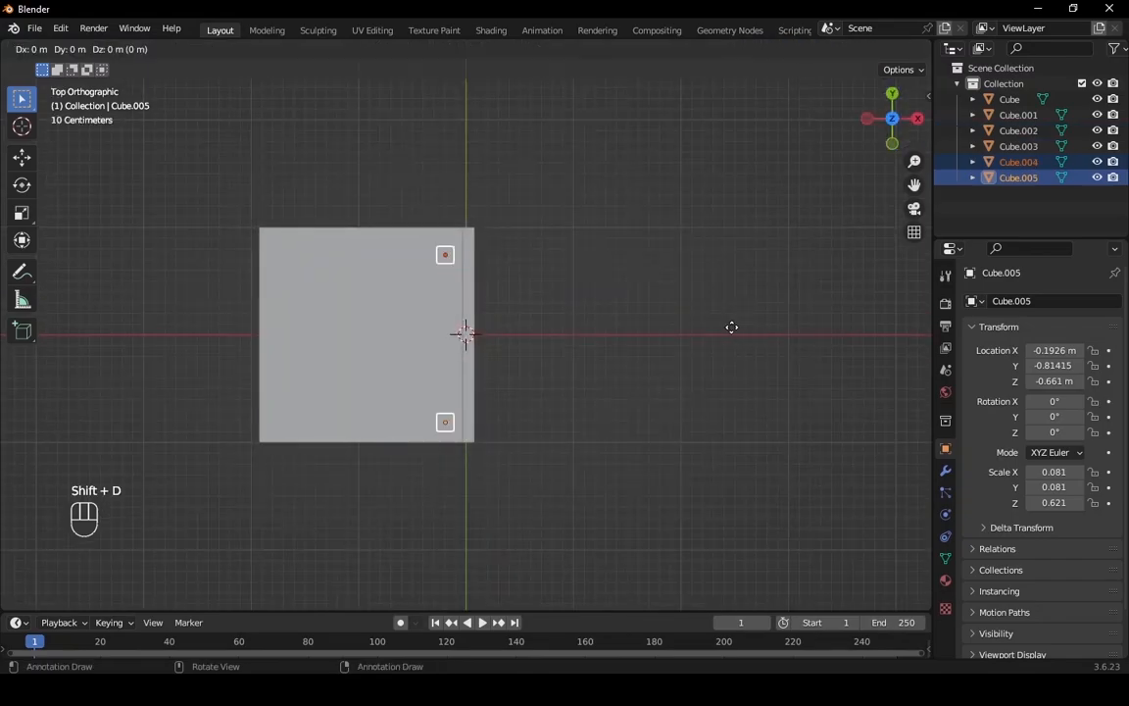
pyautogui.press('x')
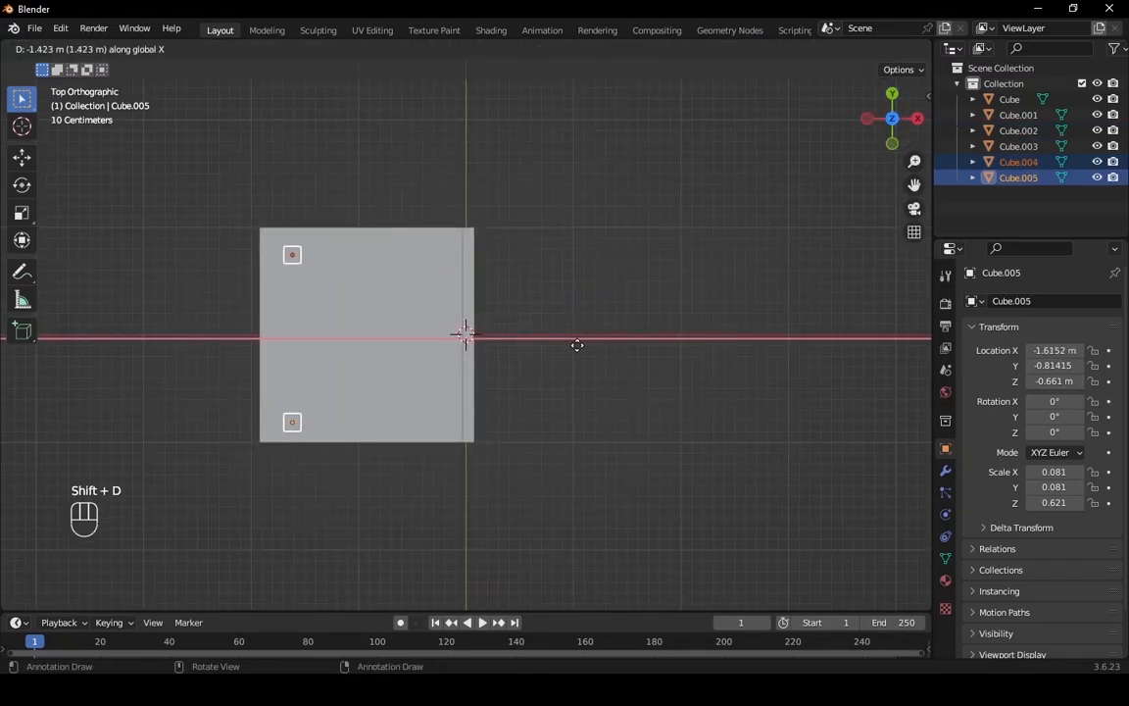
pyautogui.click(569, 346)
pyautogui.moveTo(575, 370); pyautogui.dragTo(701, 206, button='middle')
pyautogui.scroll(-3, 592, 295)
pyautogui.moveTo(592, 295); pyautogui.dragTo(640, 370, button='middle')
pyautogui.click(642, 372)
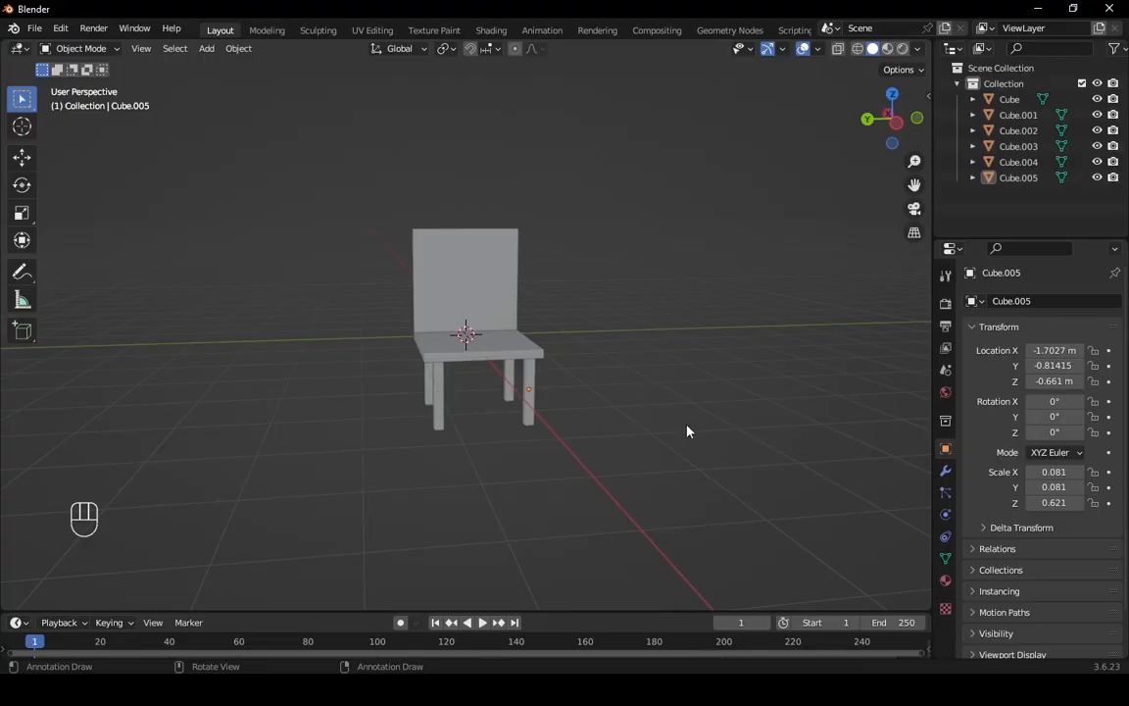
# Examine the assembled chair from several angles, checking the seat, backrest and four legs.
pyautogui.moveTo(688, 432); pyautogui.dragTo(399, 346, button='middle')
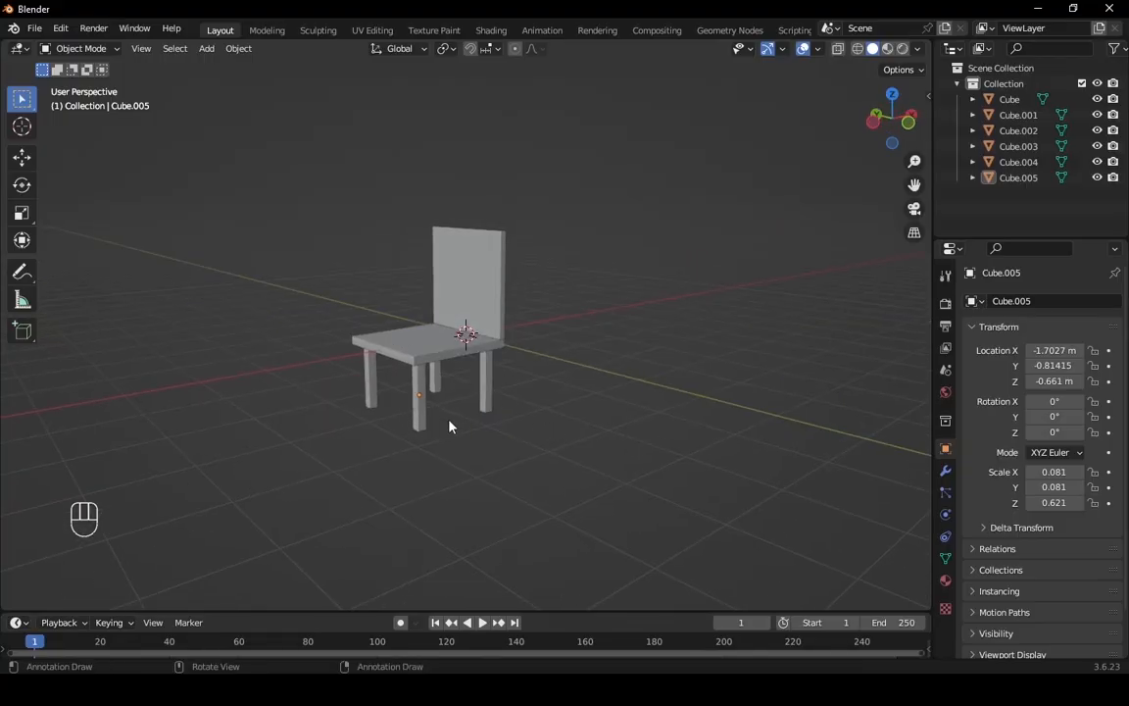
pyautogui.scroll(3, 457, 423)
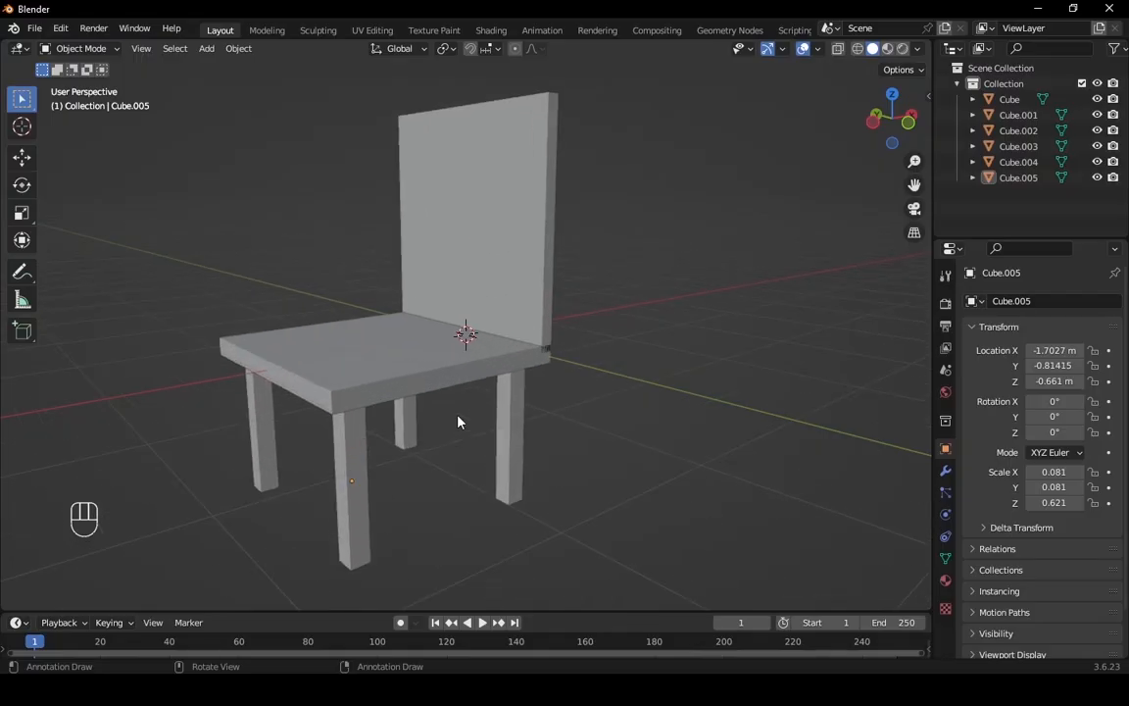
pyautogui.moveTo(632, 391); pyautogui.dragTo(613, 429, button='middle')
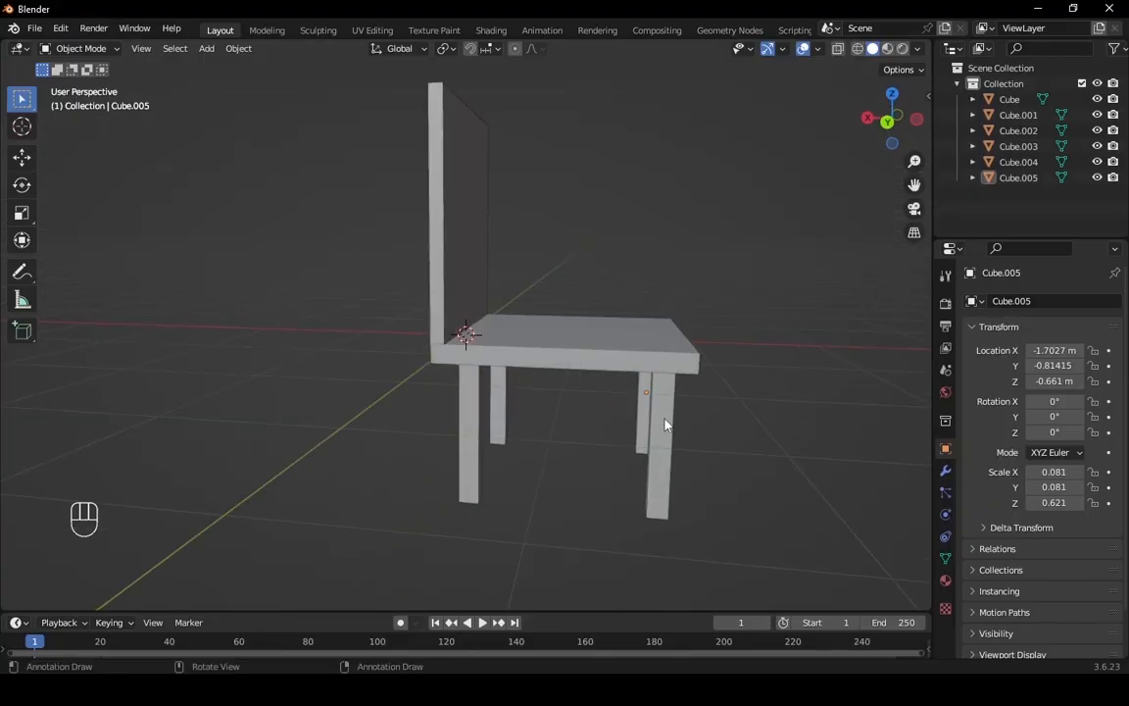
pyautogui.moveTo(668, 423); pyautogui.dragTo(667, 424, button='middle')
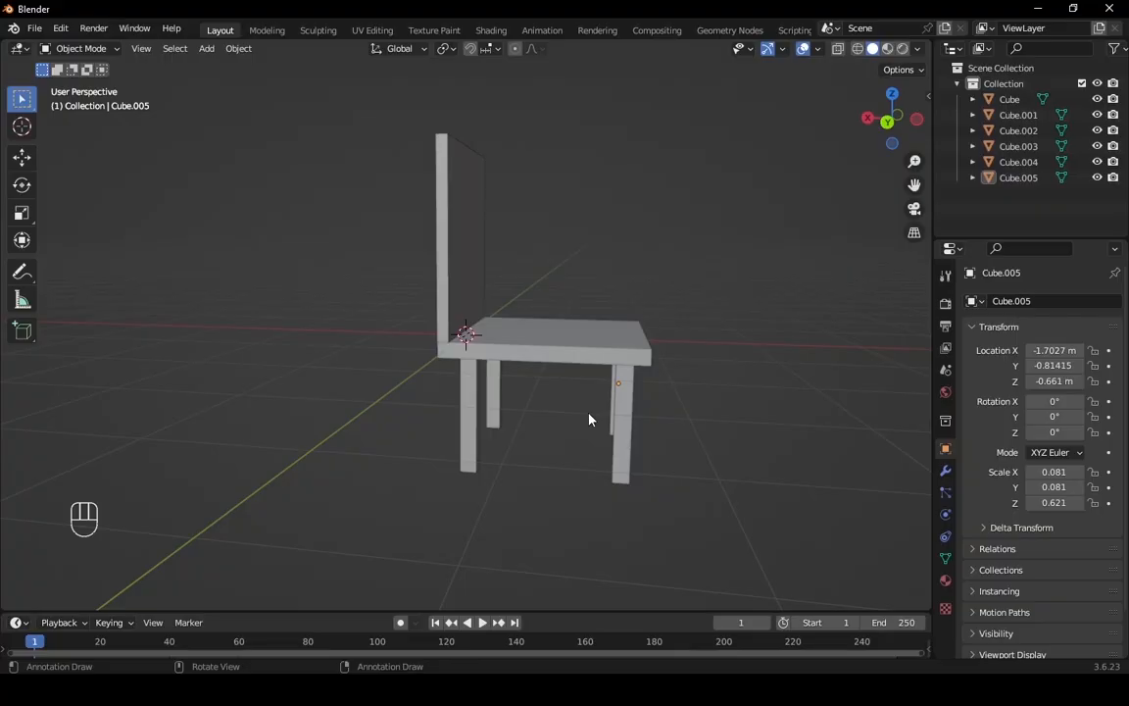
pyautogui.moveTo(663, 398); pyautogui.dragTo(560, 420, button='middle')
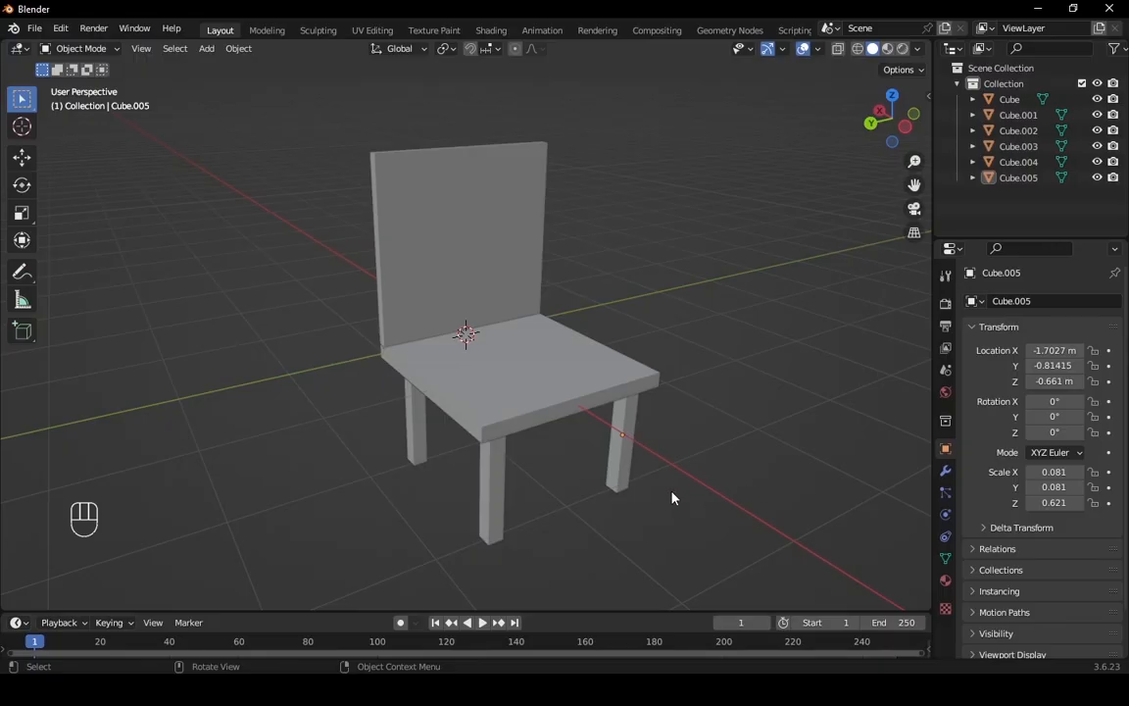
pyautogui.moveTo(465, 408); pyautogui.dragTo(565, 393, button='middle')
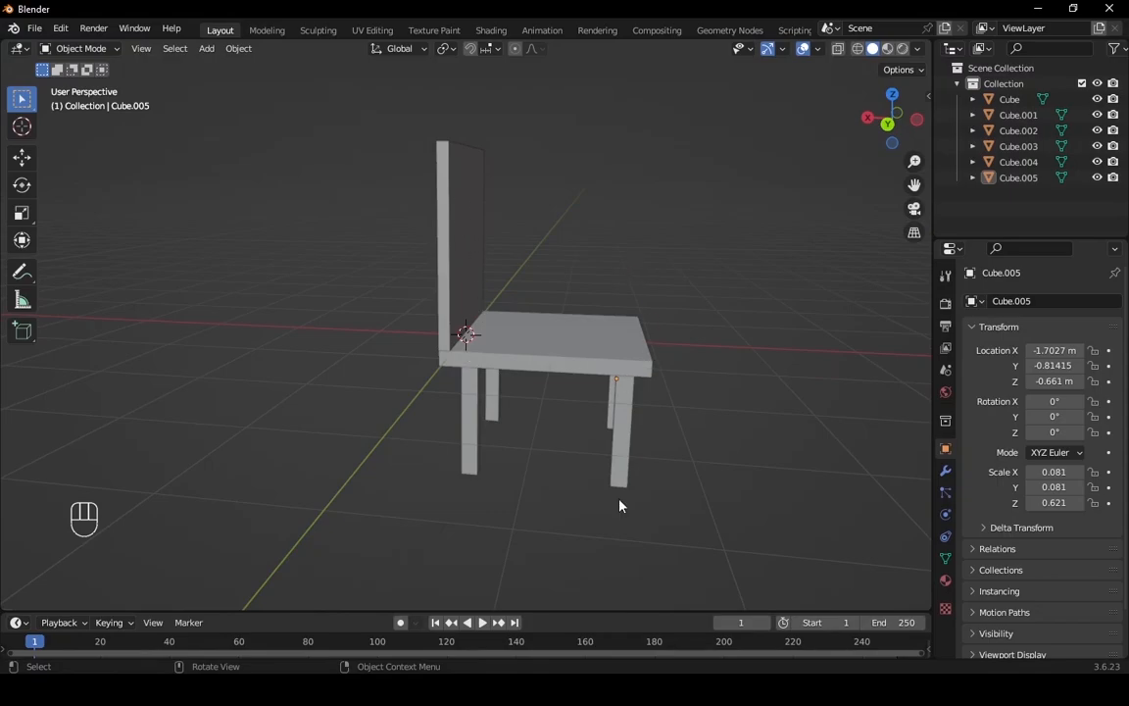
pyautogui.moveTo(708, 429); pyautogui.dragTo(611, 436, button='middle')
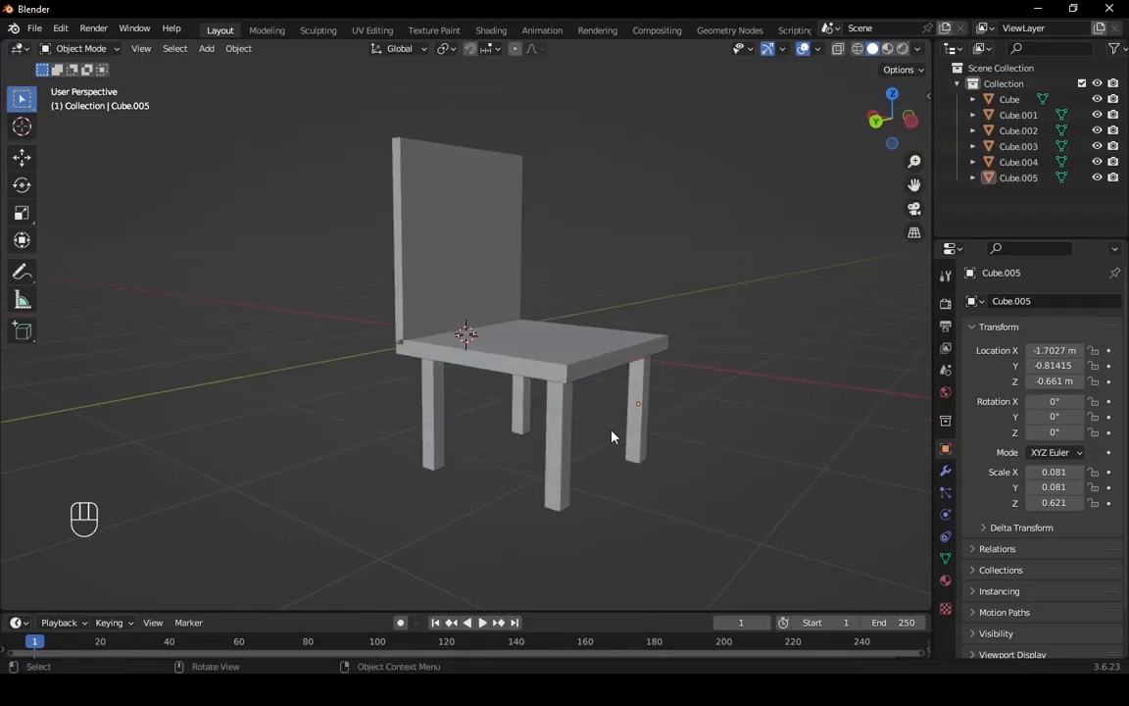